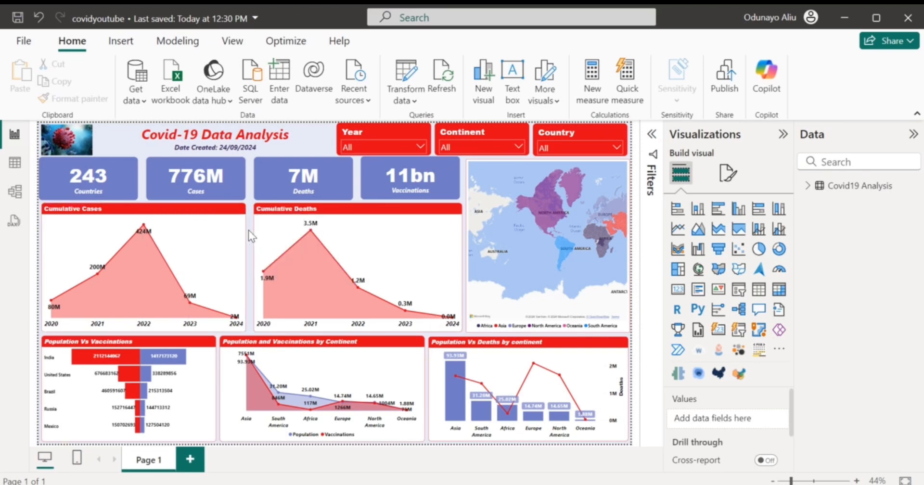
Filter the finished dashboard by continent, first to Africa and then to Asia, clearing each filter.
{"action": "left_click", "coordinate": [448, 147]}
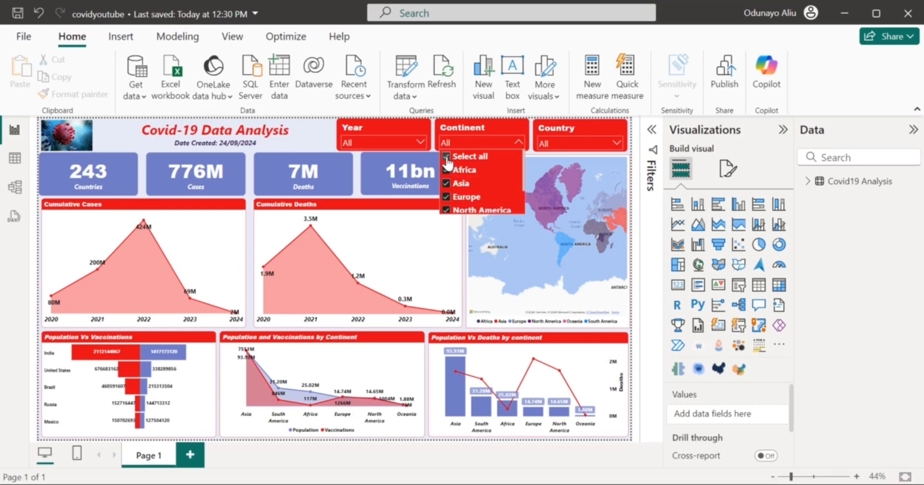
{"action": "left_click", "coordinate": [447, 158]}
{"action": "left_click", "coordinate": [448, 174]}
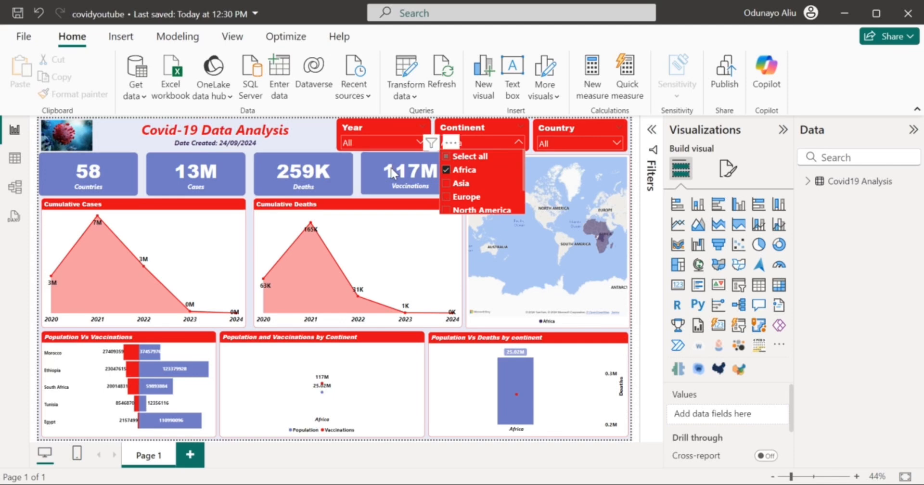
{"action": "left_click", "coordinate": [446, 170]}
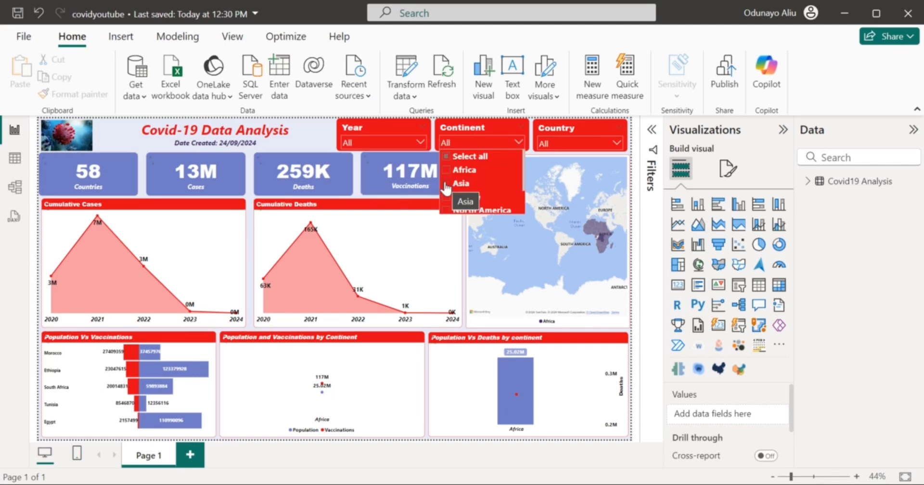
{"action": "left_click", "coordinate": [446, 184]}
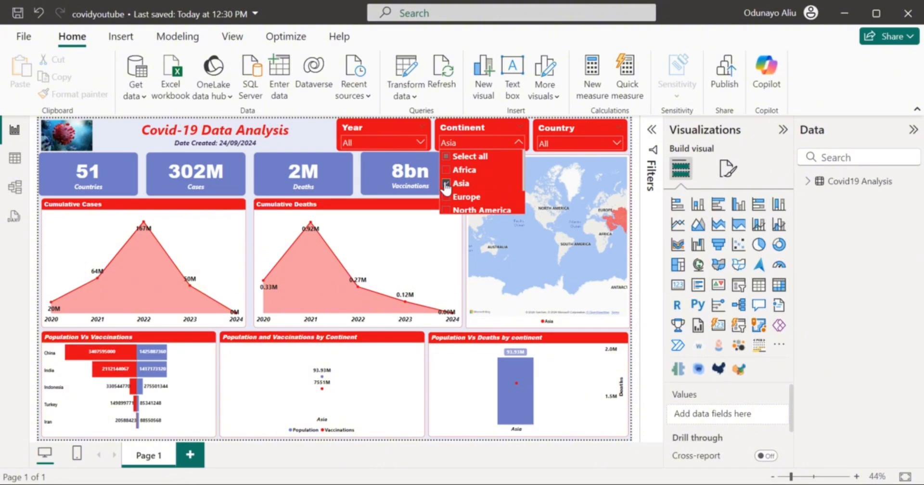
{"action": "left_click", "coordinate": [445, 185]}
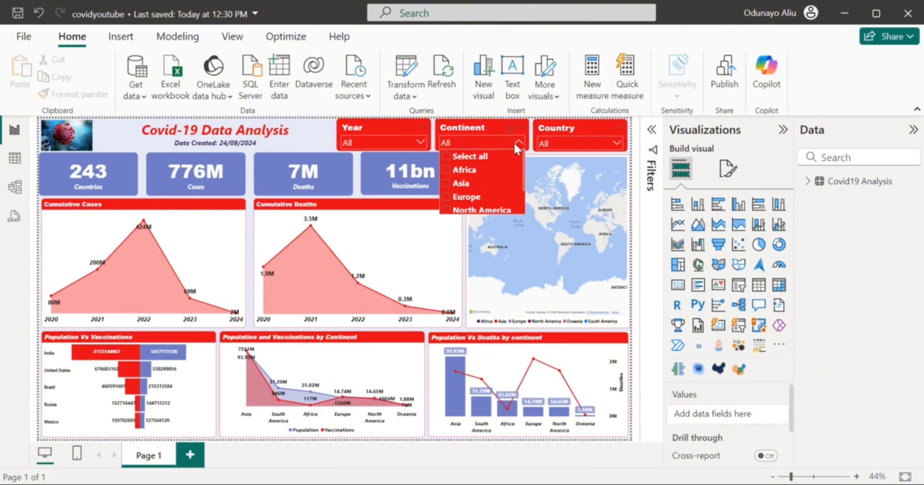
Filter the dashboard to Algeria in the country slicer, then clear that filter.
{"action": "left_click", "coordinate": [577, 150]}
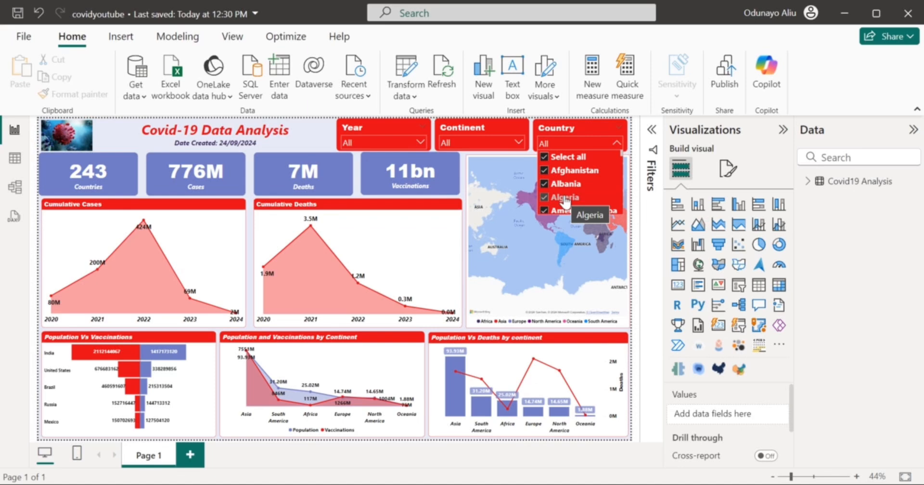
{"action": "left_click", "coordinate": [547, 160]}
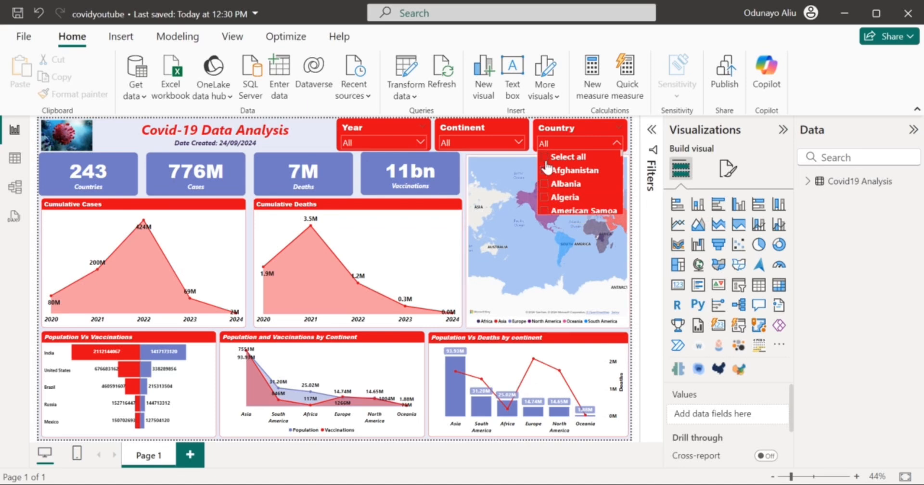
{"action": "left_click", "coordinate": [546, 199]}
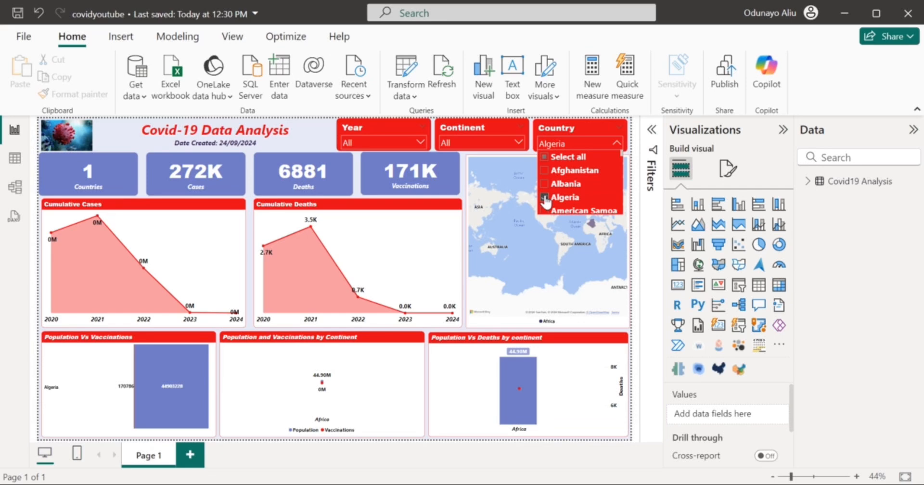
{"action": "left_click", "coordinate": [545, 201]}
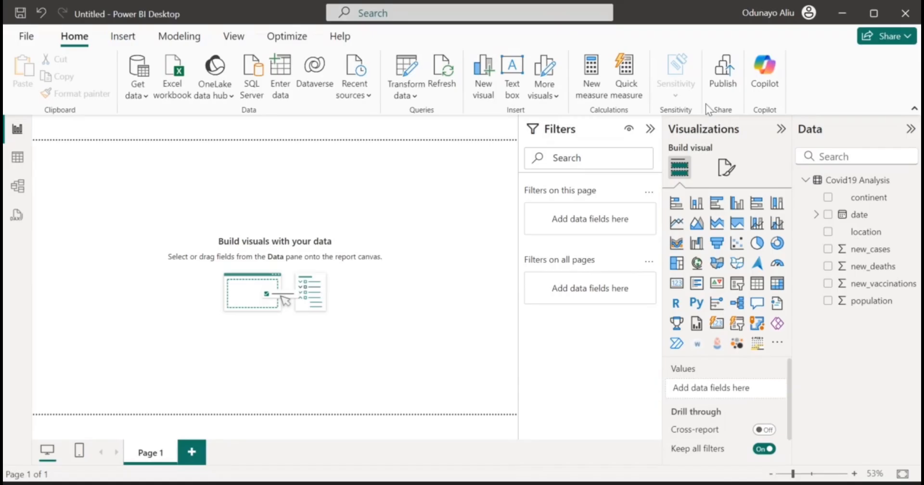
Give the report page a custom canvas size of 1020 px high by 1880 px wide.
{"action": "left_click", "coordinate": [724, 166]}
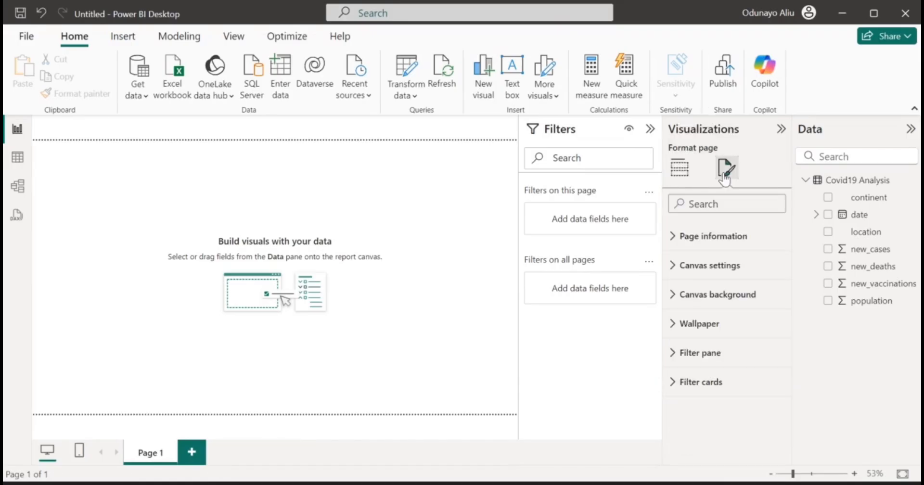
{"action": "left_click", "coordinate": [728, 272]}
{"action": "left_click", "coordinate": [720, 315]}
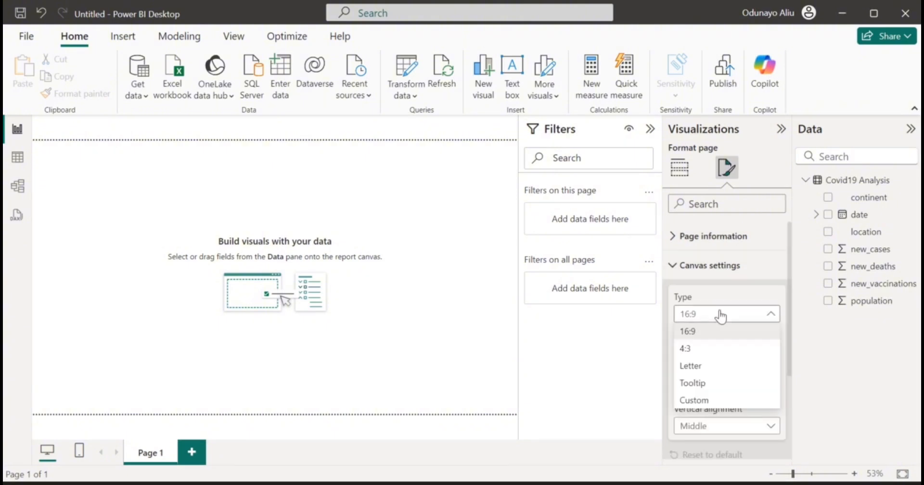
{"action": "left_click", "coordinate": [704, 399]}
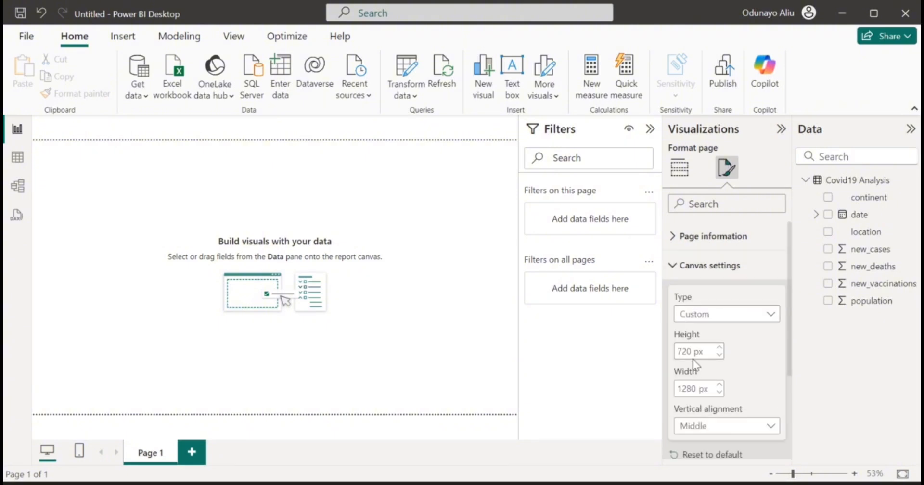
{"action": "double_click", "coordinate": [681, 351]}
{"action": "type", "text": "102"}
{"action": "type", "text": "0"}
{"action": "double_click", "coordinate": [686, 389]}
{"action": "type", "text": "108"}
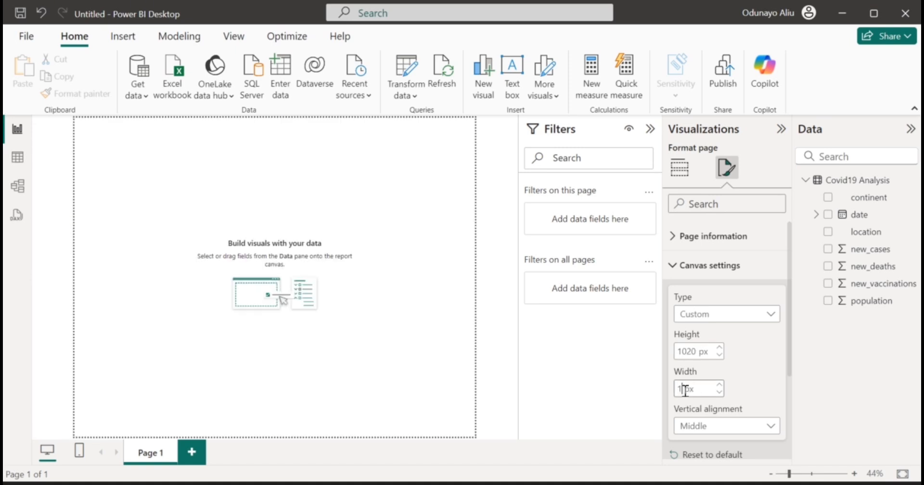
{"action": "type", "text": "0"}
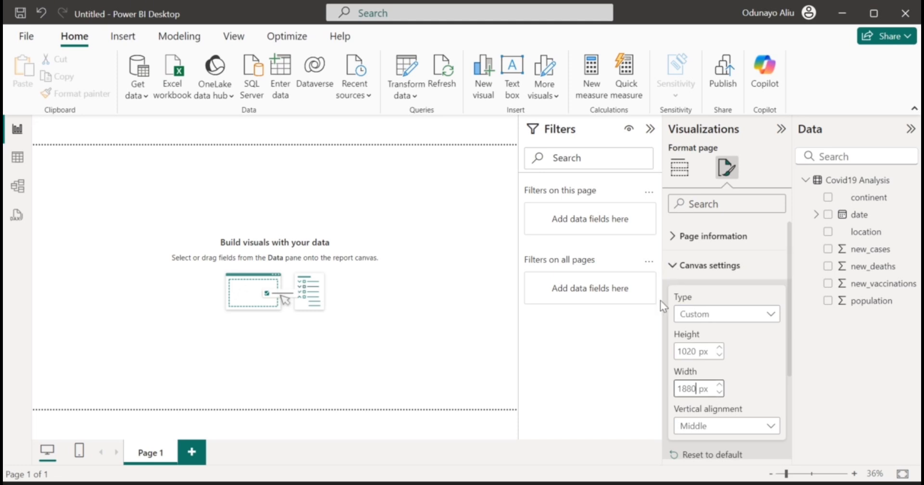
{"action": "left_click", "coordinate": [673, 266]}
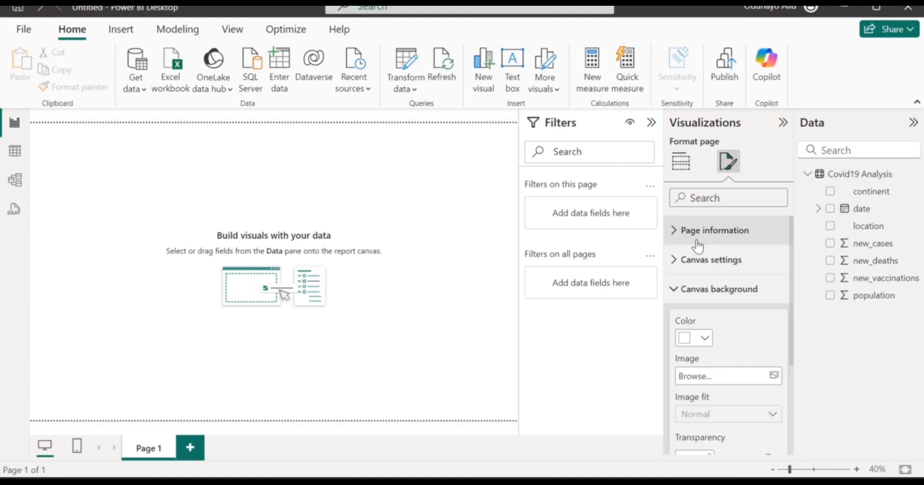
Set the canvas background colour to the custom purple hex #716BC5.
{"action": "left_click", "coordinate": [722, 264]}
{"action": "left_click", "coordinate": [721, 264]}
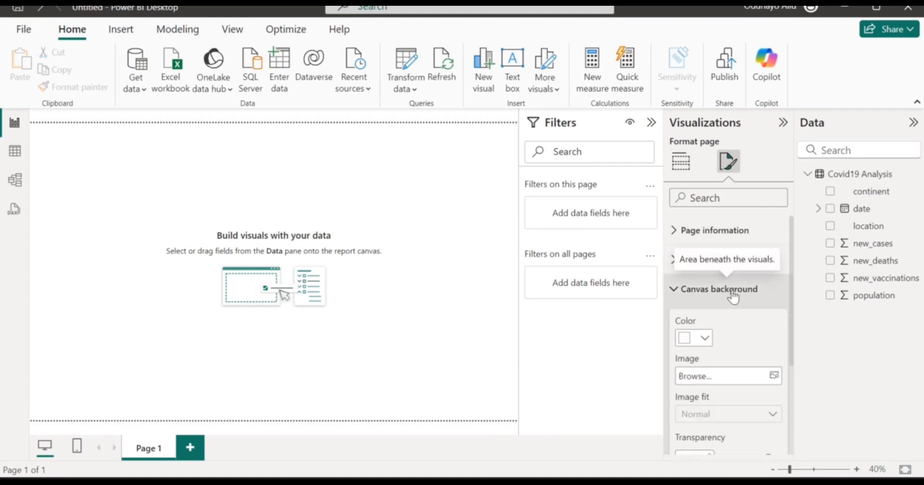
{"action": "left_click", "coordinate": [706, 339]}
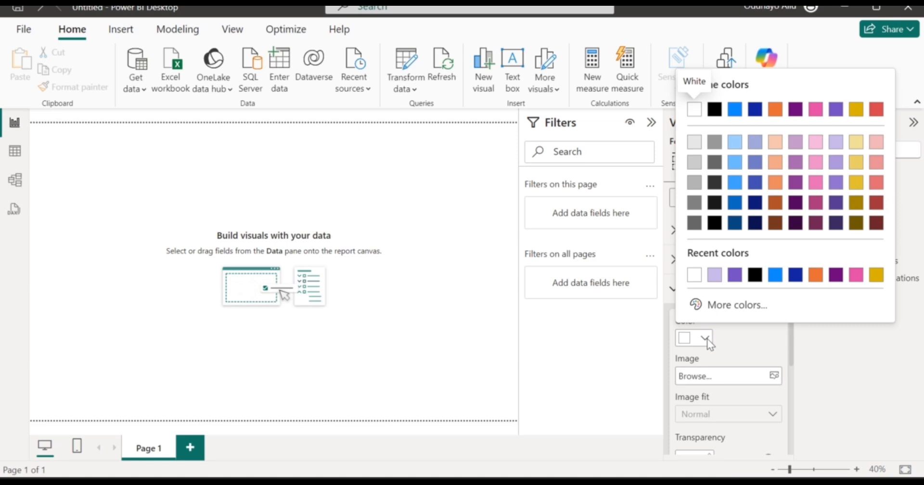
{"action": "left_click", "coordinate": [699, 314]}
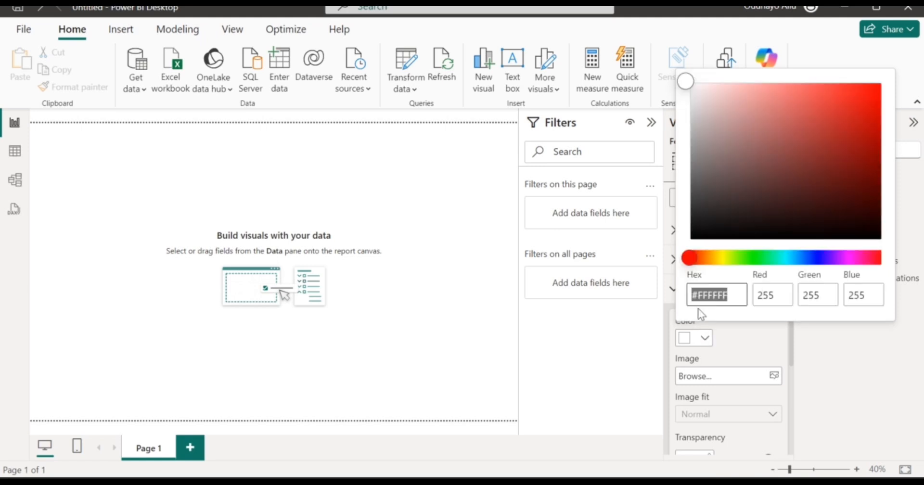
{"action": "left_click", "coordinate": [730, 295]}
{"action": "key", "text": "BackSpace"}
{"action": "key", "text": "BackSpace"}
{"action": "key", "text": "BackSpace"}
{"action": "key", "text": "BackSpace"}
{"action": "key", "text": "BackSpace"}
{"action": "key", "text": "BackSpace"}
{"action": "key", "text": "BackSpace"}
{"action": "type", "text": "#716bc5"}
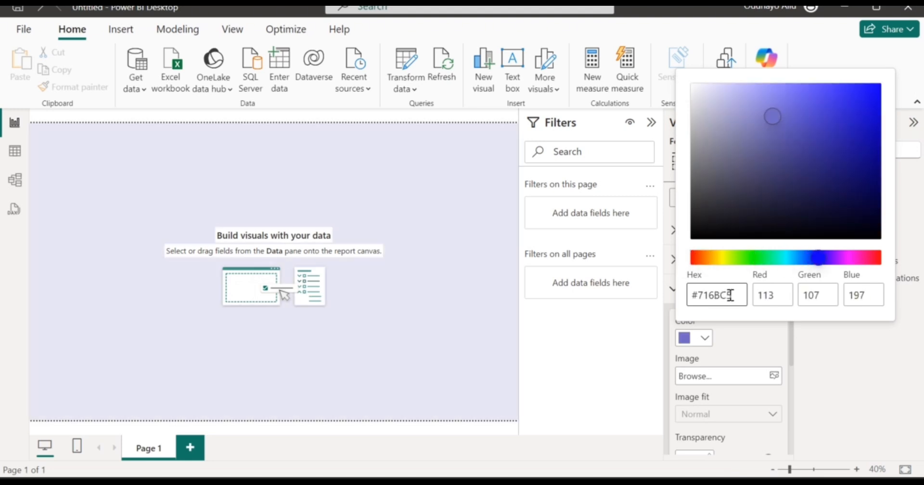
{"action": "left_click", "coordinate": [750, 345]}
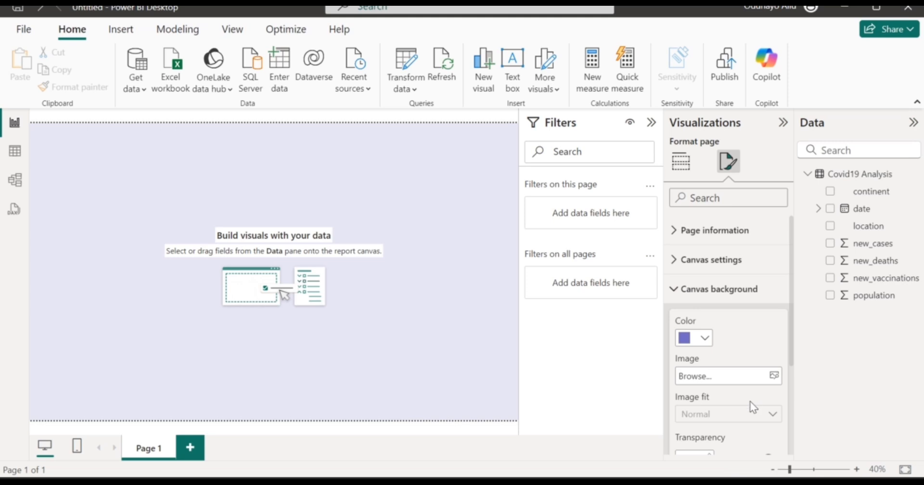
Set the background transparency to about 83% for a pale lavender tint.
{"action": "scroll", "coordinate": [750, 401], "scroll_direction": "down", "scroll_amount": 2}
{"action": "left_click_drag", "start_coordinate": [767, 413], "coordinate": [789, 417]}
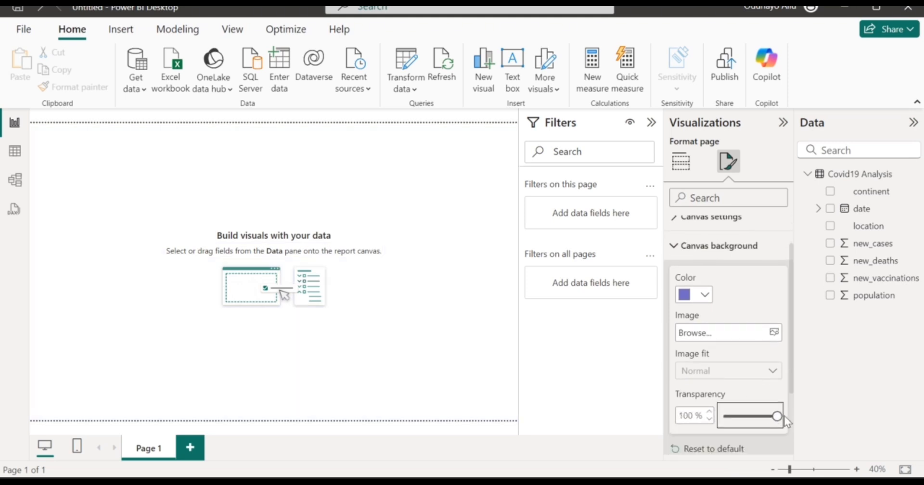
{"action": "left_click_drag", "start_coordinate": [777, 417], "coordinate": [768, 412]}
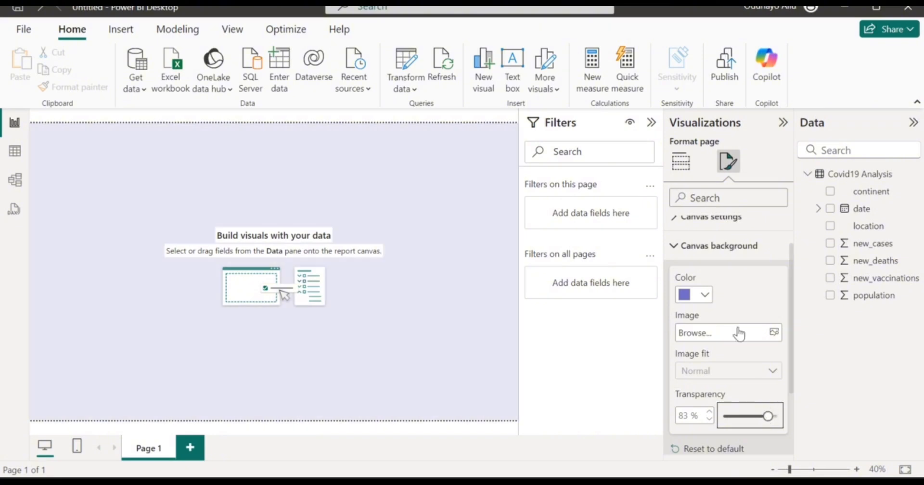
{"action": "left_click", "coordinate": [757, 265]}
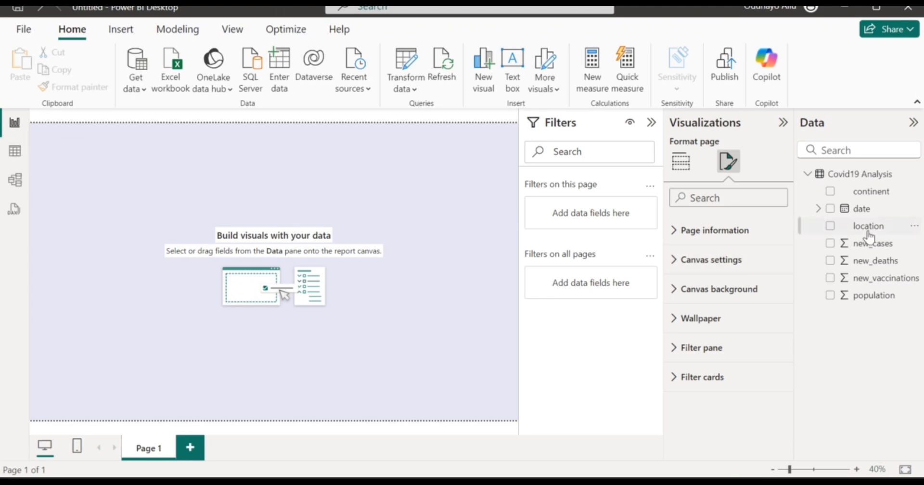
Add a slicer on the date field, shrink it to a short strip and place it top centre.
{"action": "left_click", "coordinate": [681, 161]}
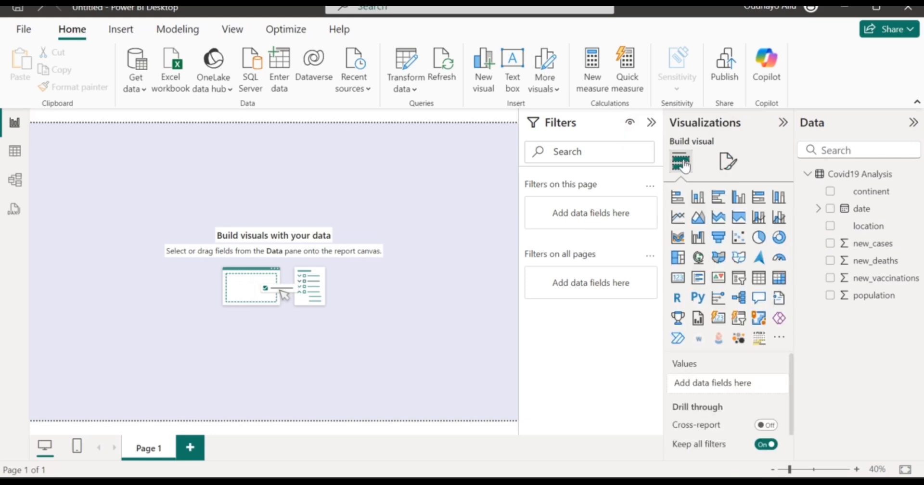
{"action": "left_click", "coordinate": [739, 278]}
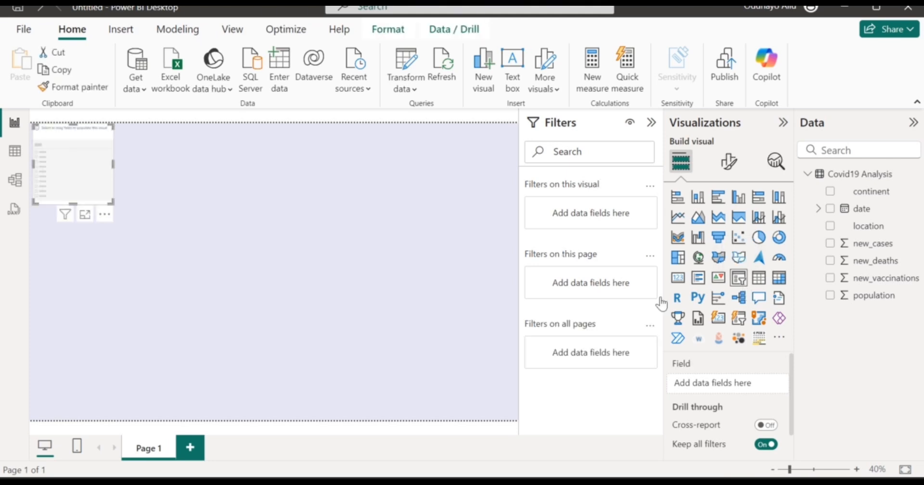
{"action": "left_click", "coordinate": [830, 209]}
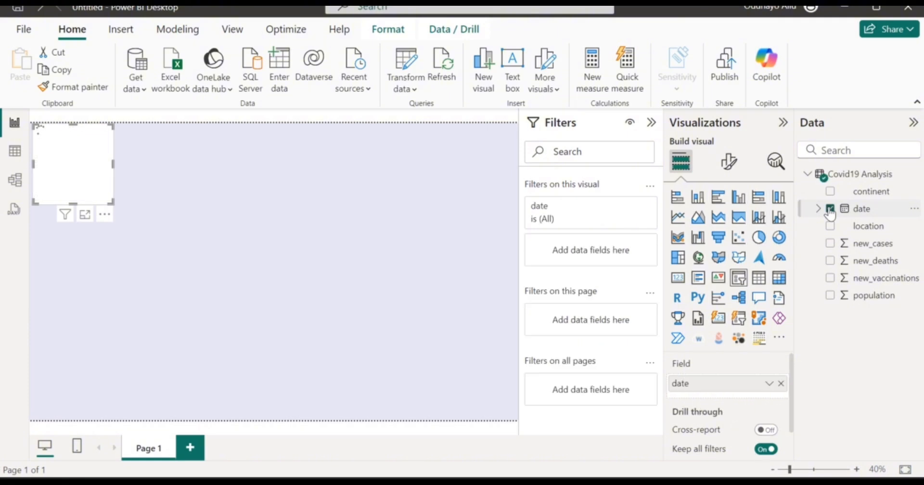
{"action": "left_click", "coordinate": [728, 161]}
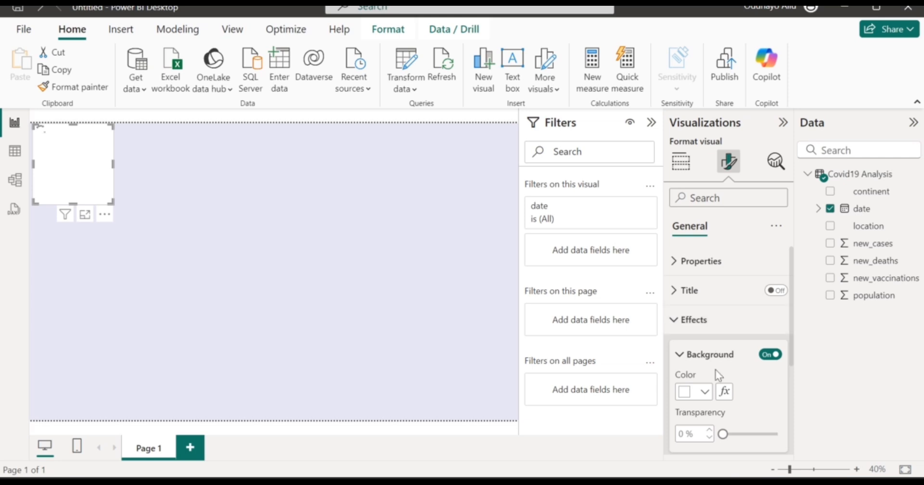
{"action": "scroll", "coordinate": [715, 370], "scroll_direction": "down", "scroll_amount": 1}
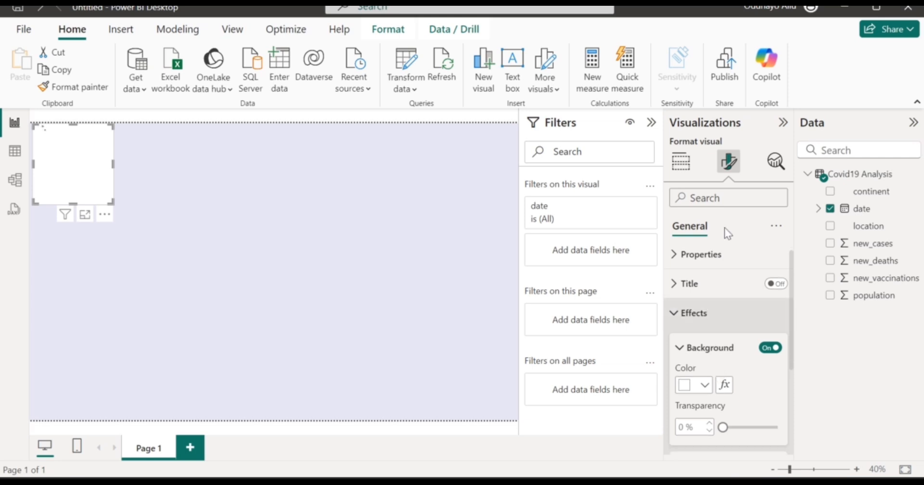
{"action": "left_click", "coordinate": [685, 167]}
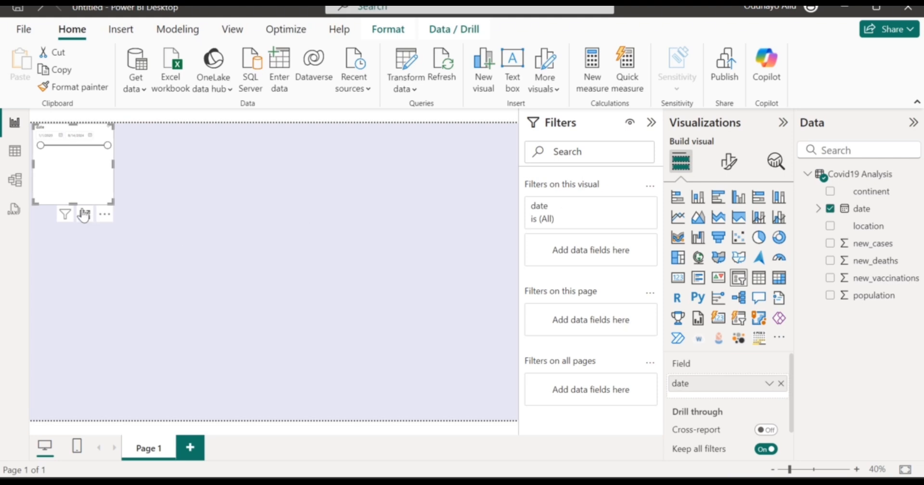
{"action": "left_click_drag", "start_coordinate": [73, 204], "coordinate": [73, 152]}
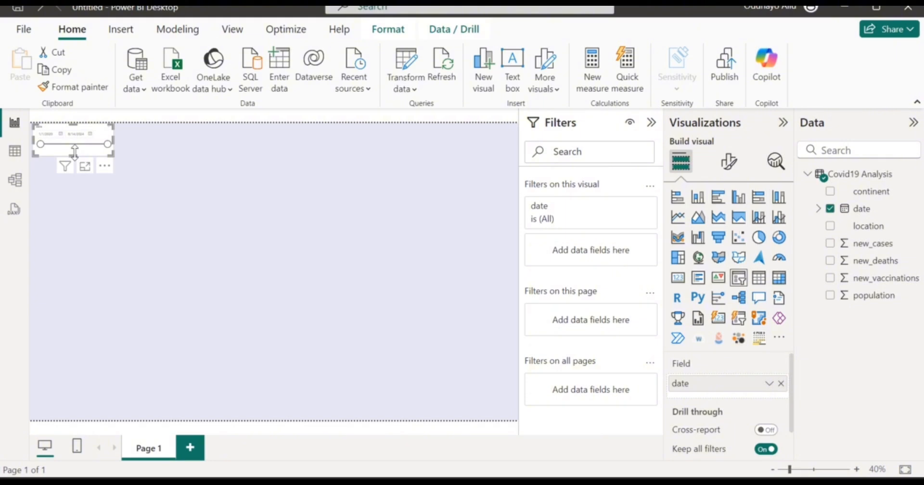
{"action": "left_click_drag", "start_coordinate": [80, 149], "coordinate": [336, 152]}
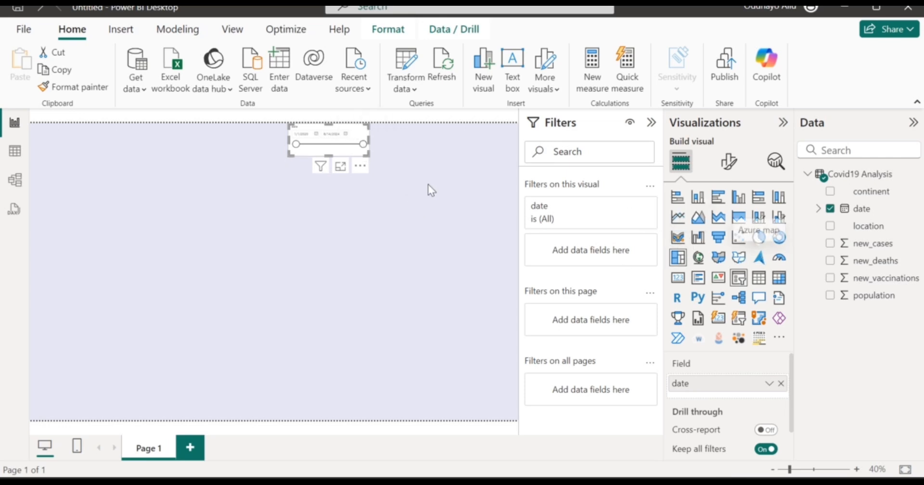
{"action": "left_click", "coordinate": [394, 155]}
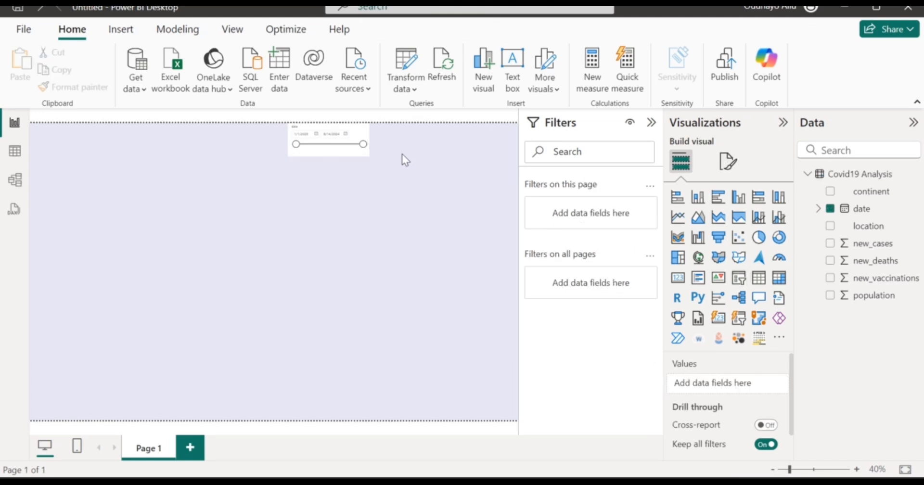
Add a continent slicer, shorten it and place it right next to the date slicer.
{"action": "left_click", "coordinate": [745, 281]}
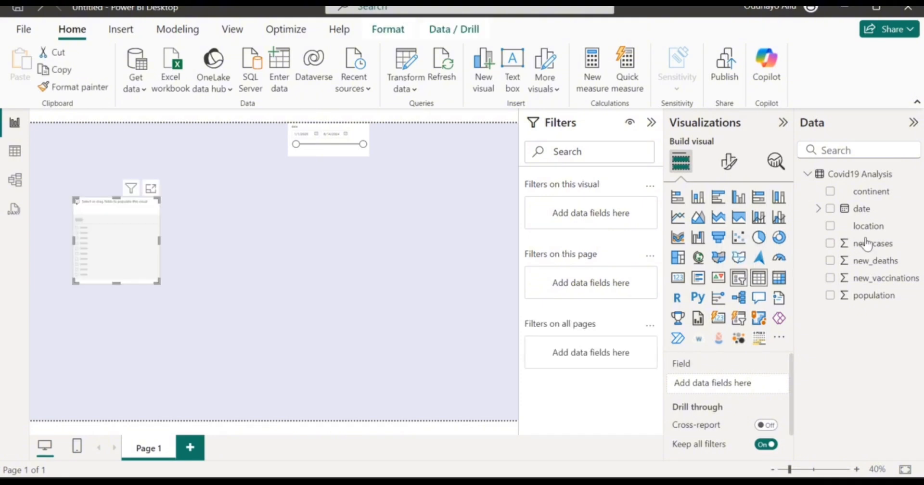
{"action": "left_click", "coordinate": [831, 192]}
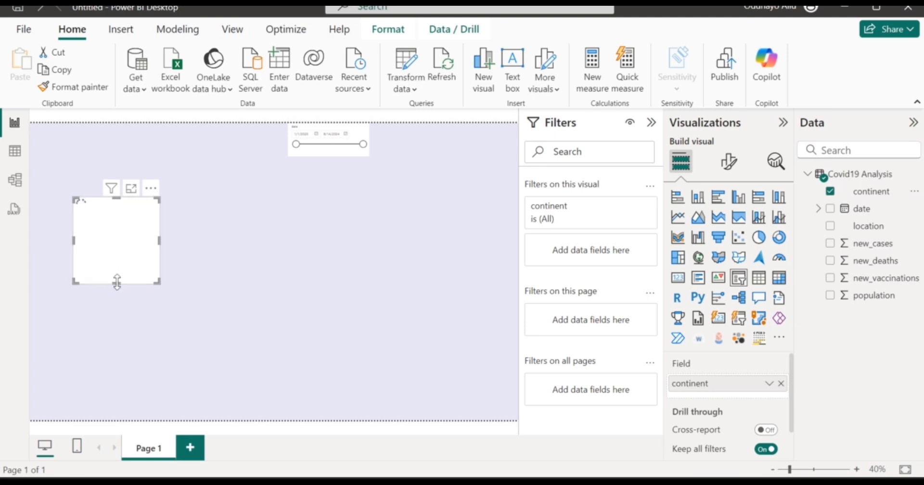
{"action": "left_click_drag", "start_coordinate": [117, 283], "coordinate": [278, 256]}
{"action": "left_click_drag", "start_coordinate": [133, 216], "coordinate": [426, 143]}
{"action": "left_click", "coordinate": [344, 144]}
{"action": "left_click", "coordinate": [313, 144]}
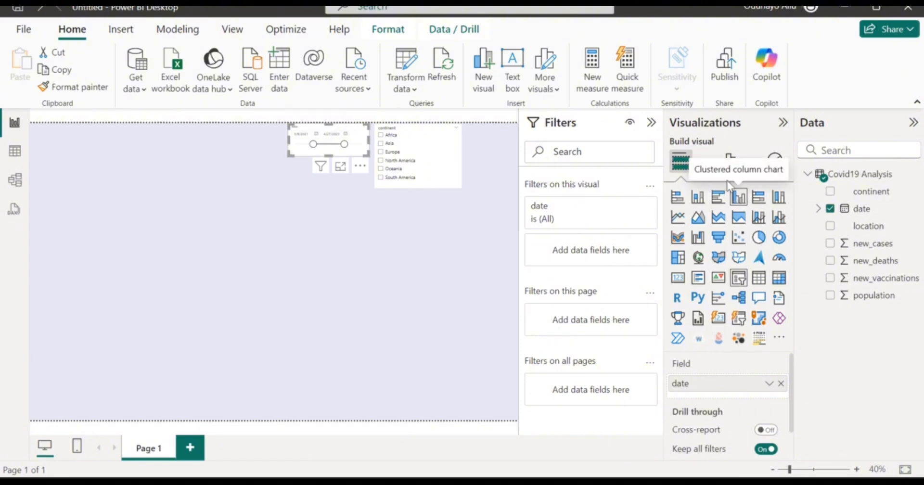
Switch the date slicer's style from a slider to Dropdown.
{"action": "left_click", "coordinate": [730, 163]}
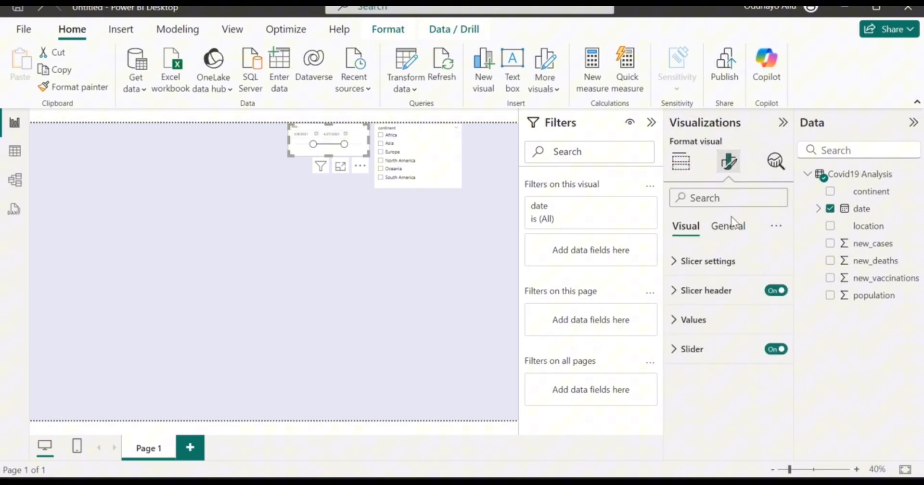
{"action": "left_click", "coordinate": [715, 318]}
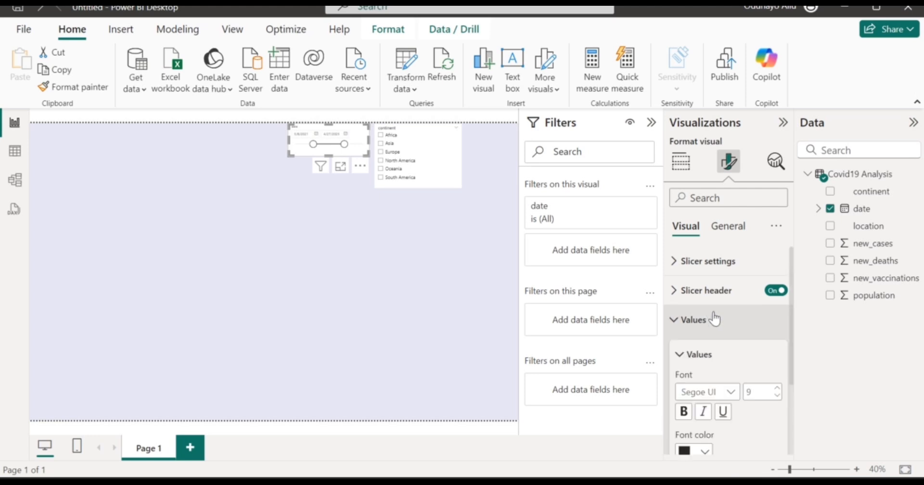
{"action": "left_click", "coordinate": [727, 274]}
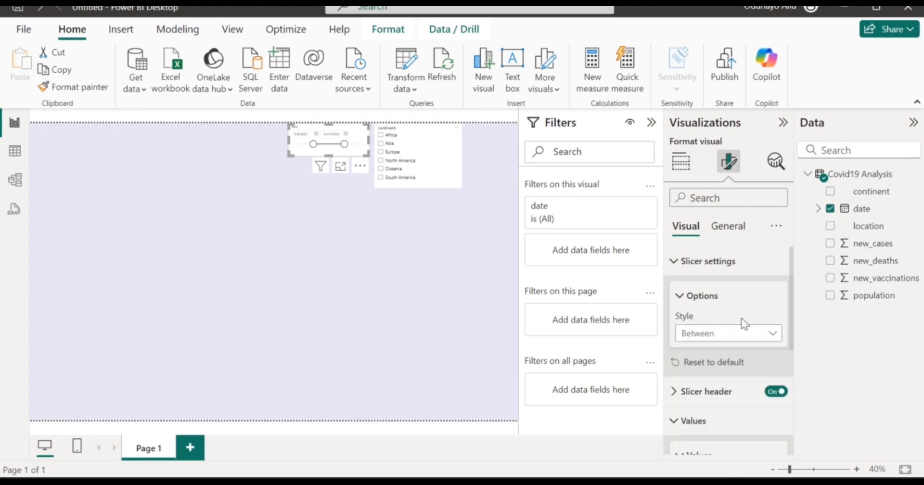
{"action": "left_click", "coordinate": [775, 336]}
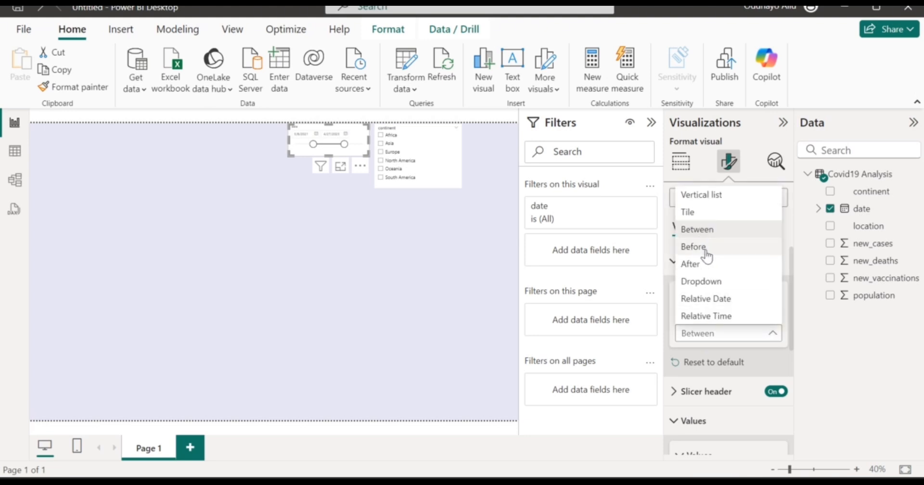
{"action": "left_click", "coordinate": [714, 279]}
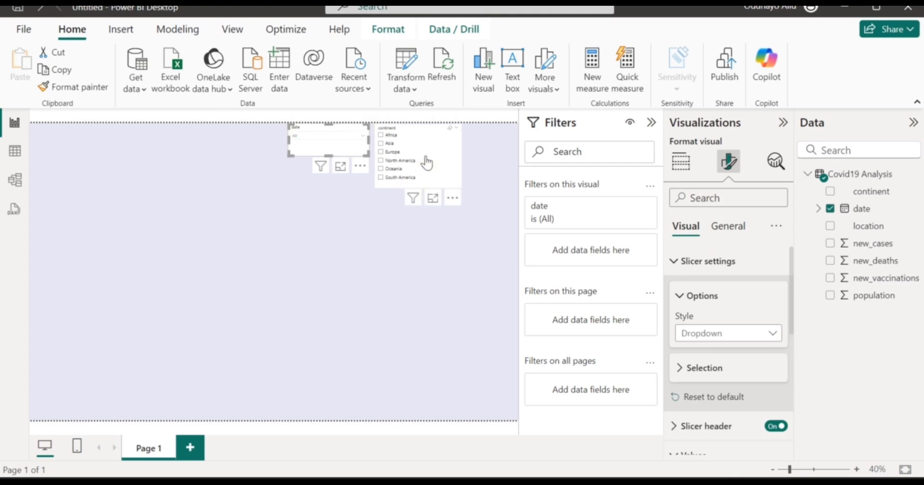
Switch the continent slicer's style from a list to Dropdown.
{"action": "left_click", "coordinate": [450, 174]}
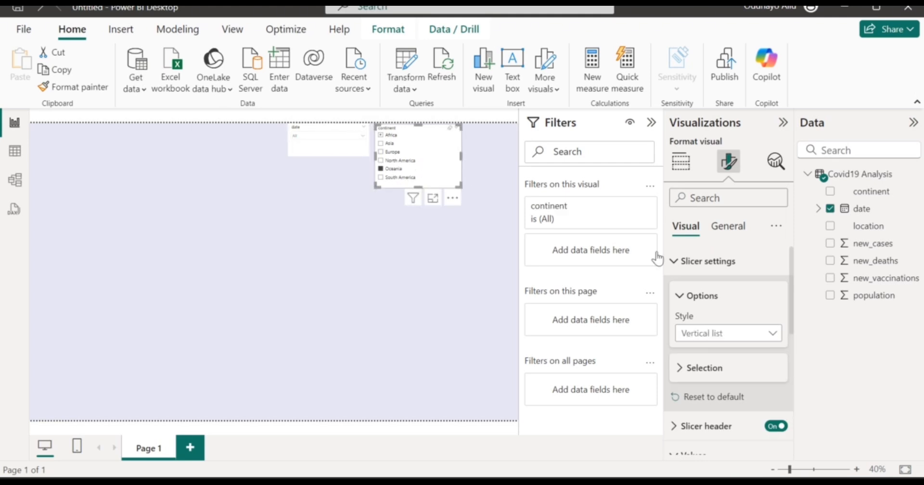
{"action": "left_click", "coordinate": [769, 333]}
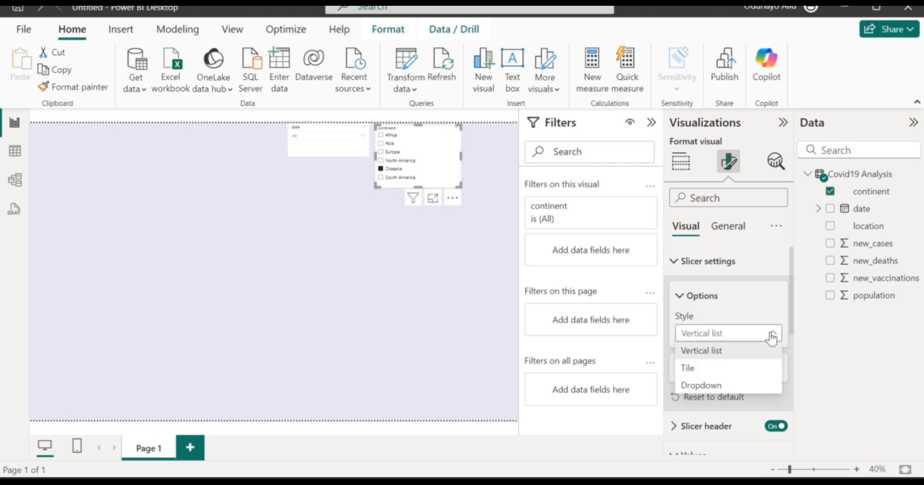
{"action": "left_click", "coordinate": [726, 385]}
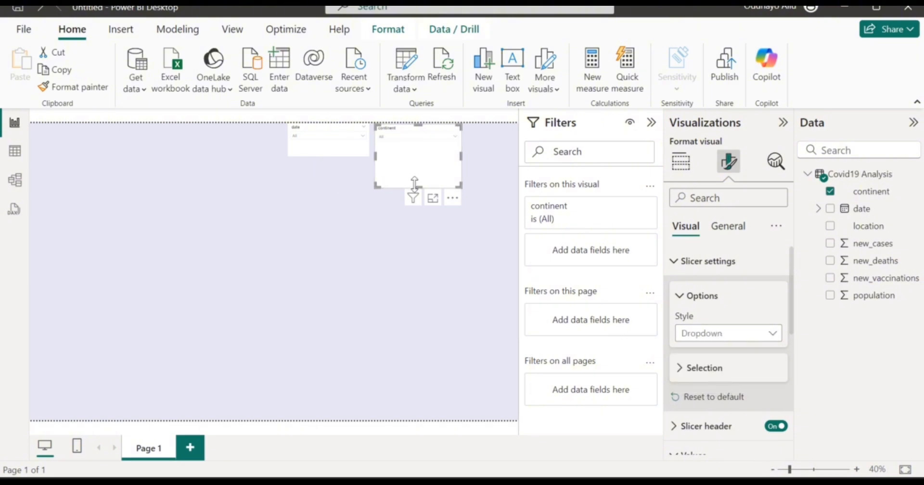
Shorten the continent slicer and line it up beside the date slicer.
{"action": "left_click_drag", "start_coordinate": [415, 184], "coordinate": [415, 153]}
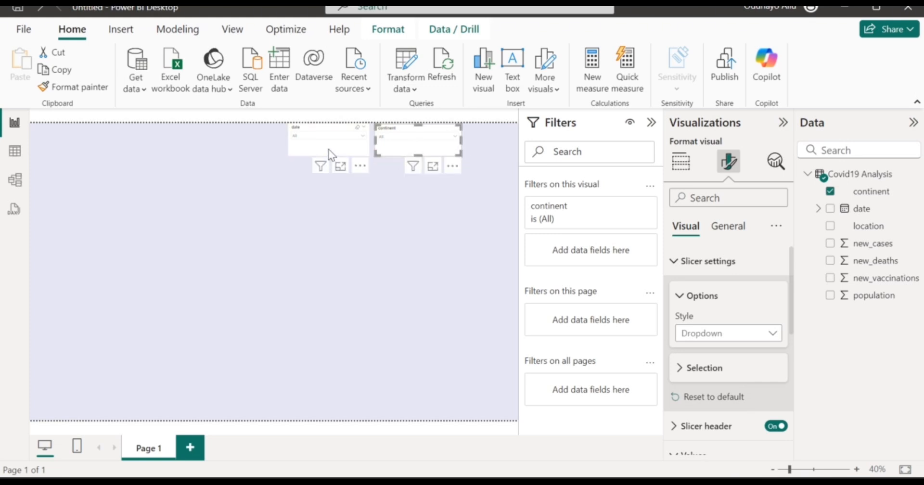
{"action": "left_click_drag", "start_coordinate": [313, 148], "coordinate": [299, 148]}
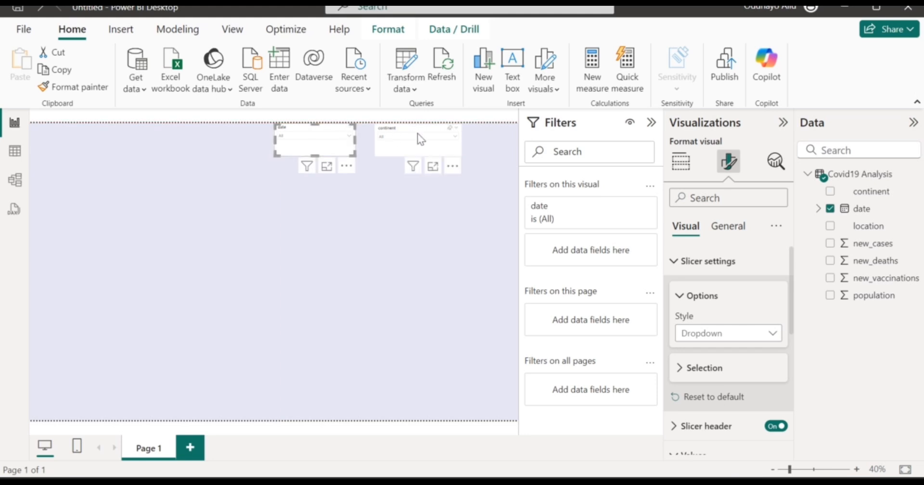
{"action": "mouse_move", "coordinate": [400, 150]}
{"action": "left_mouse_down"}
{"action": "mouse_move", "coordinate": [406, 155]}
{"action": "mouse_move", "coordinate": [405, 146]}
{"action": "left_mouse_up"}
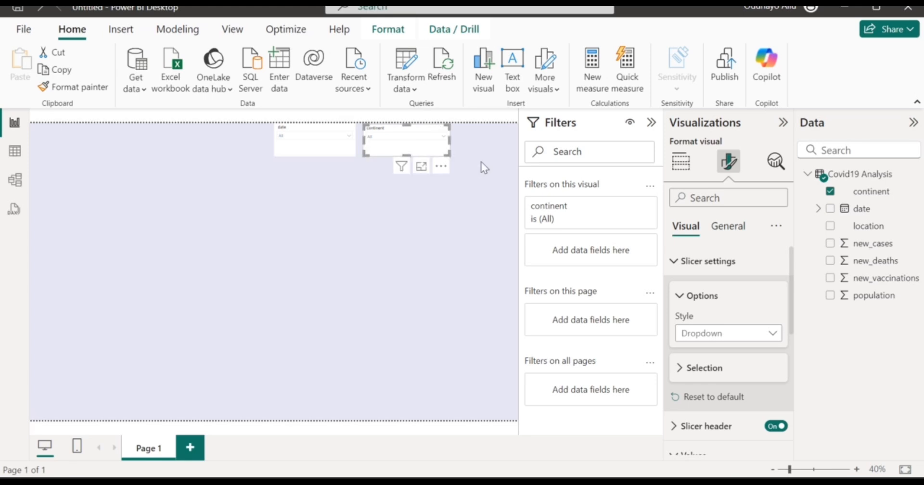
Duplicate the continent slicer and place the copy to its right.
{"action": "key", "text": "ctrl+c"}
{"action": "key", "text": "ctrl+v"}
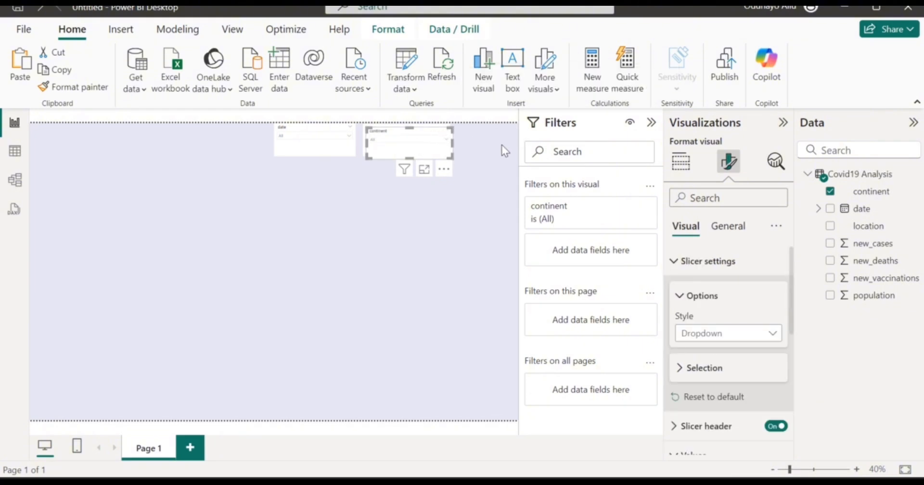
{"action": "left_click_drag", "start_coordinate": [415, 147], "coordinate": [490, 143]}
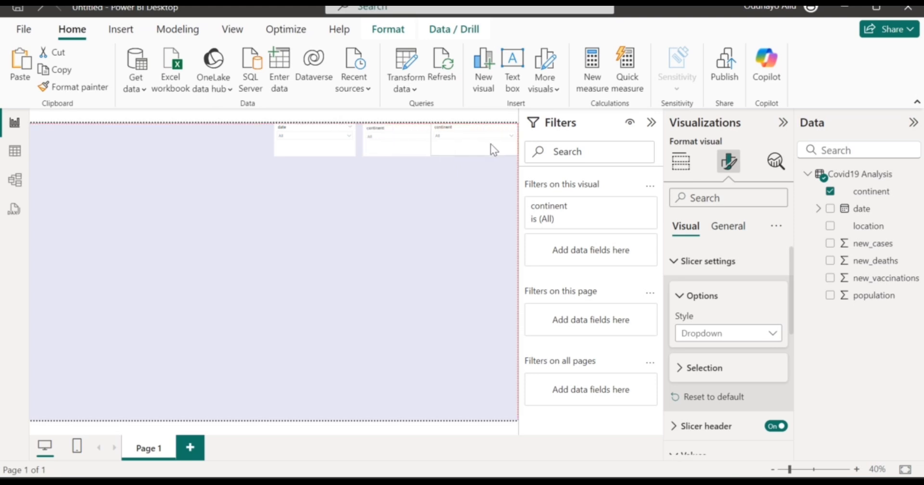
Change the middle slicer's field from continent to location.
{"action": "left_click", "coordinate": [384, 150]}
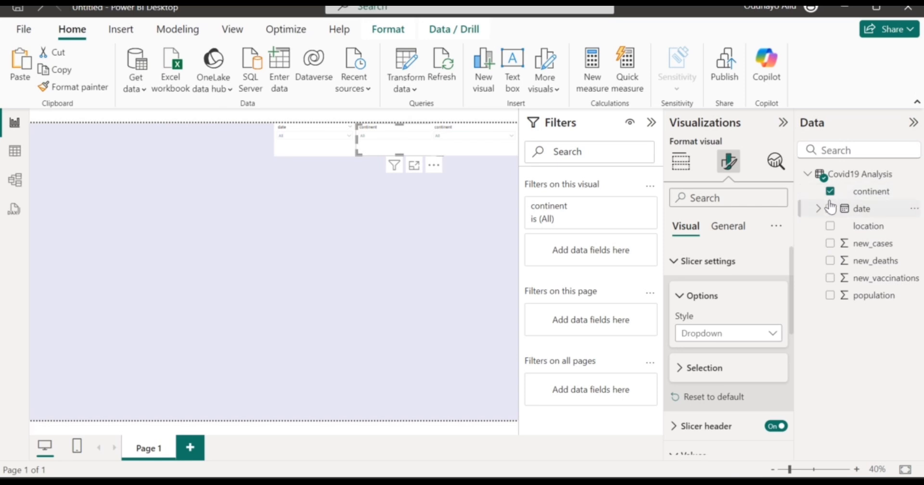
{"action": "left_click", "coordinate": [830, 192]}
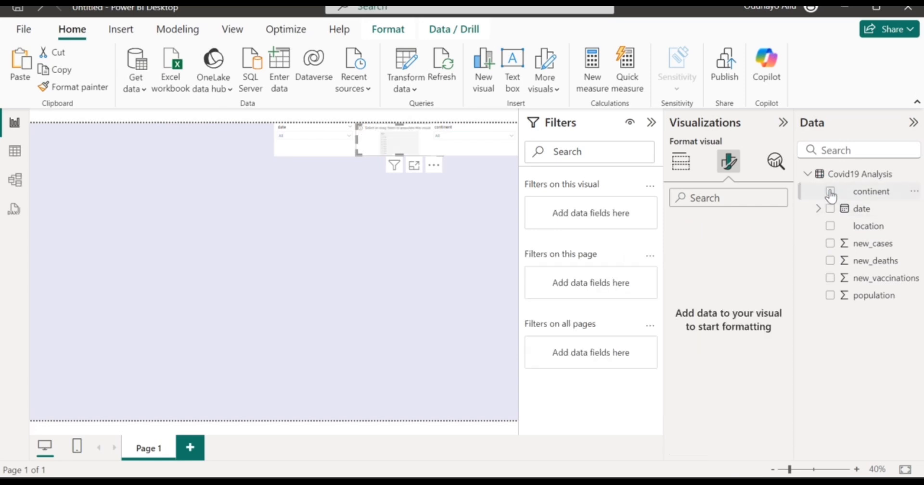
{"action": "left_click", "coordinate": [829, 228]}
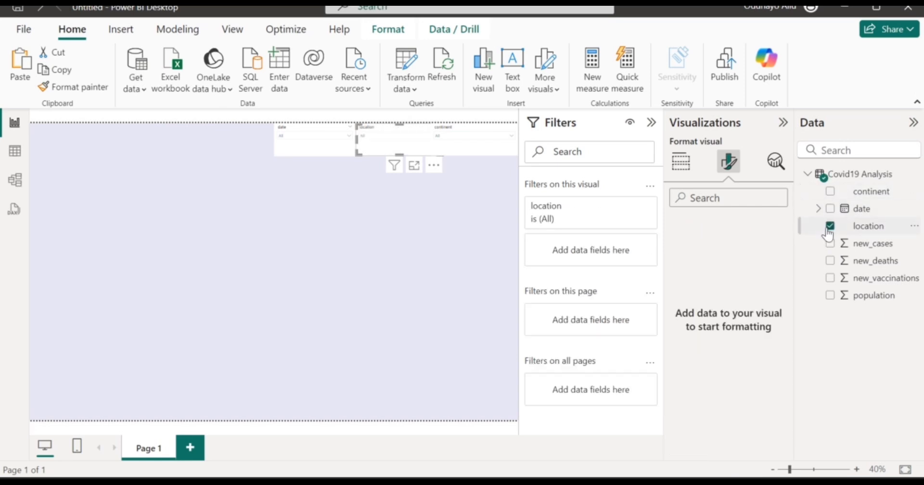
Rename the location field to 'Country' in the Data pane.
{"action": "left_click", "coordinate": [866, 234]}
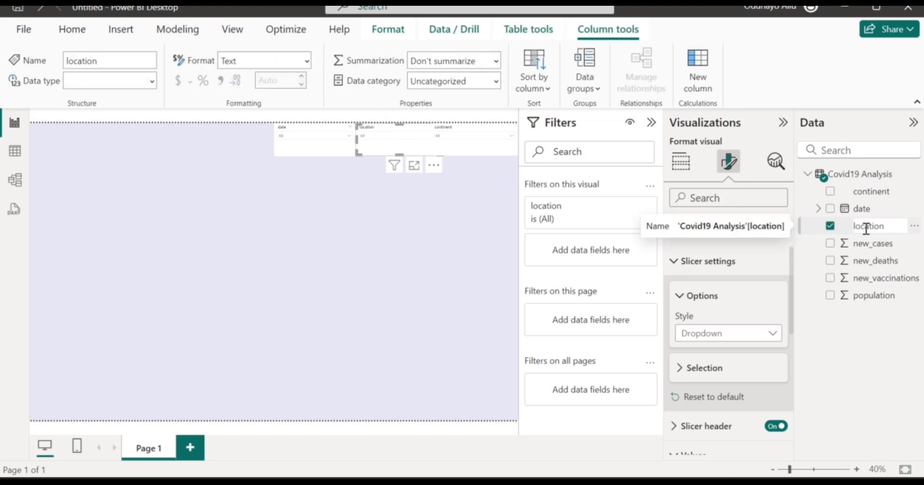
{"action": "double_click", "coordinate": [867, 234]}
{"action": "type", "text": "Country"}
{"action": "key", "text": "Return"}
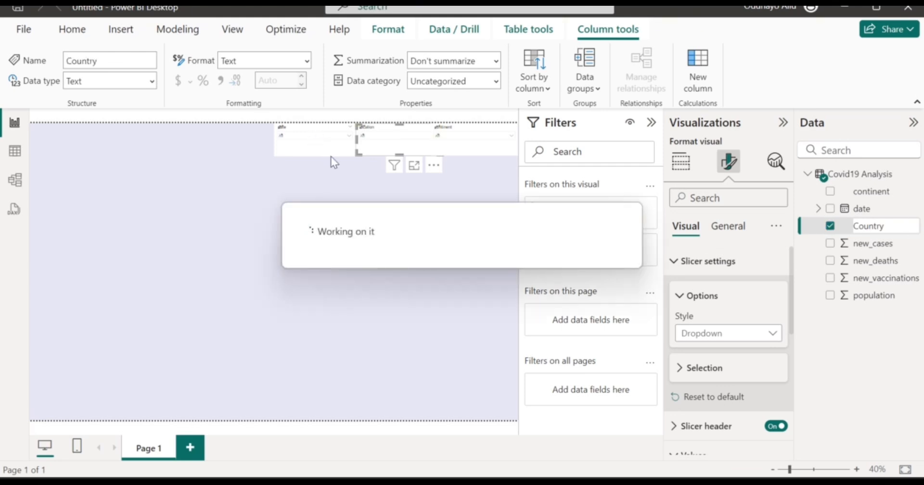
{"action": "left_click", "coordinate": [303, 136]}
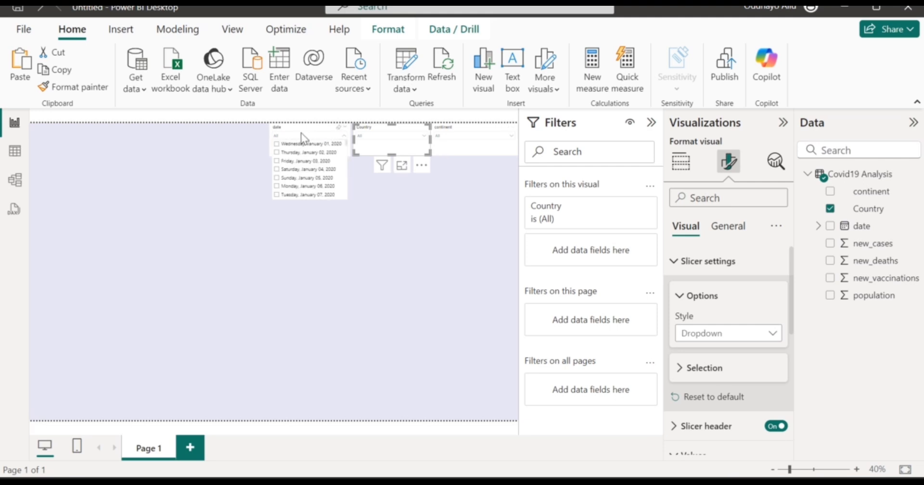
Make the date slicer's values bold at font size 16.
{"action": "left_click", "coordinate": [298, 127]}
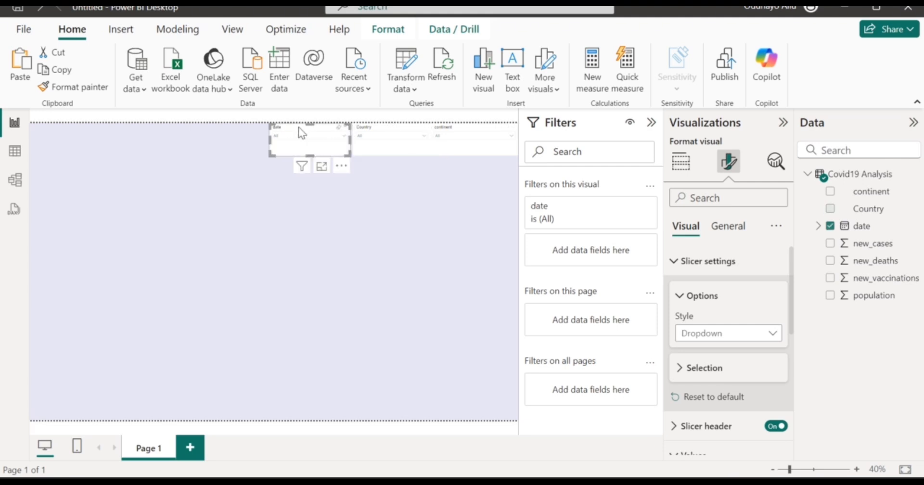
{"action": "left_click", "coordinate": [726, 236]}
{"action": "left_click", "coordinate": [709, 300]}
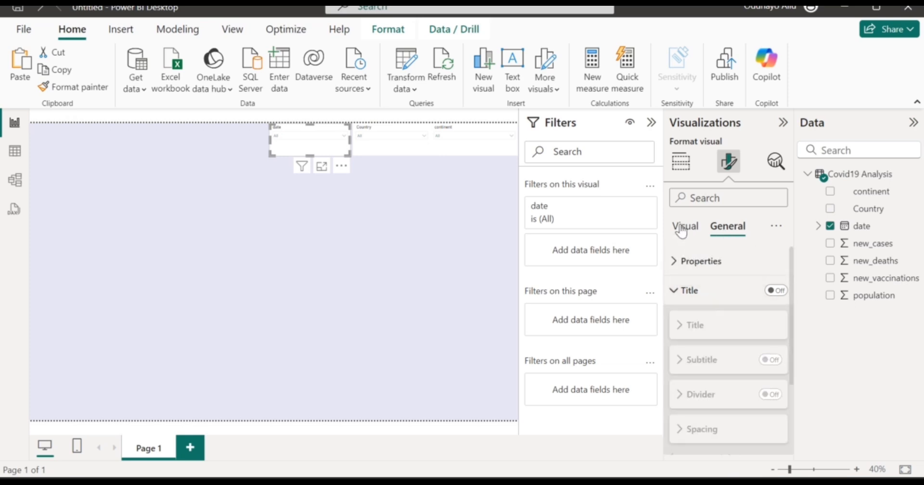
{"action": "left_click", "coordinate": [686, 234]}
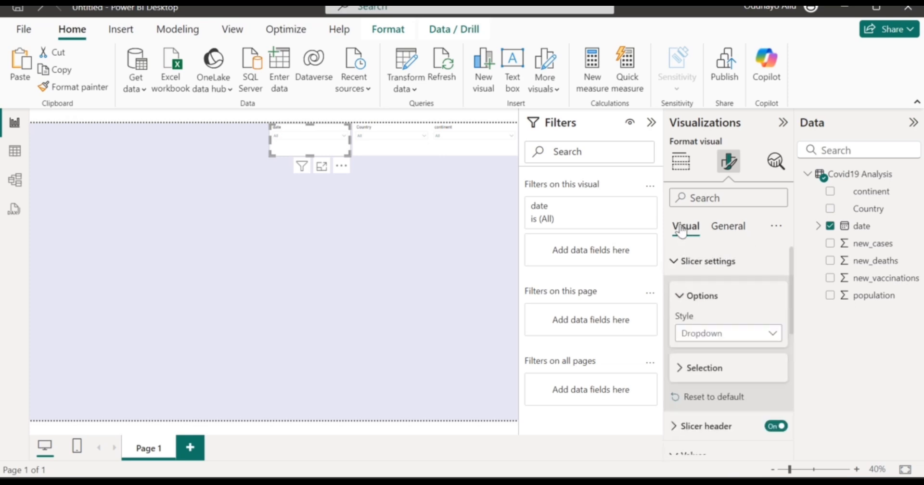
{"action": "left_click", "coordinate": [700, 261]}
{"action": "scroll", "coordinate": [716, 320], "scroll_direction": "down", "scroll_amount": 2}
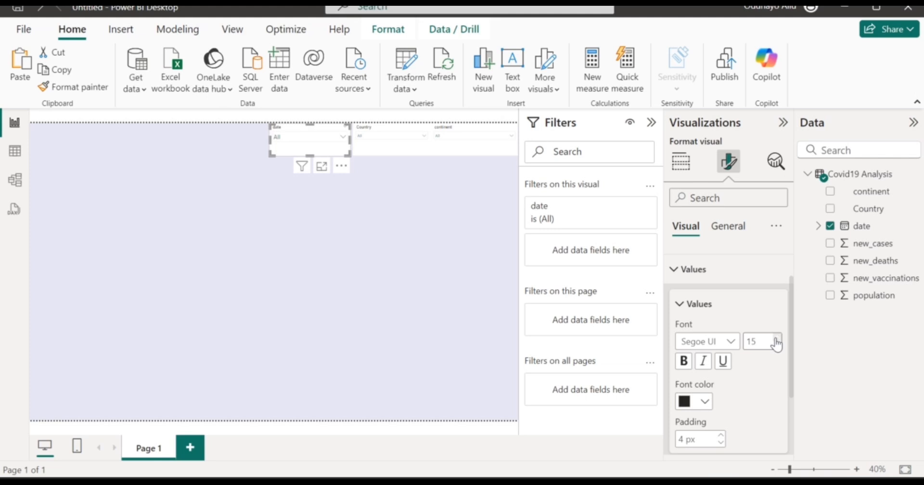
{"action": "left_click", "coordinate": [684, 361]}
{"action": "left_click", "coordinate": [679, 304]}
{"action": "left_click", "coordinate": [695, 344]}
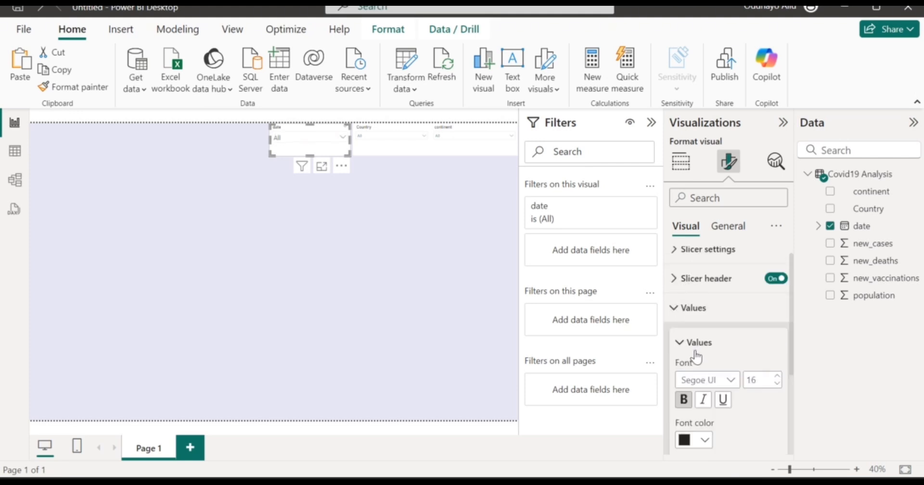
Capitalise the date slicer's header title to 'Date'.
{"action": "left_click", "coordinate": [693, 311]}
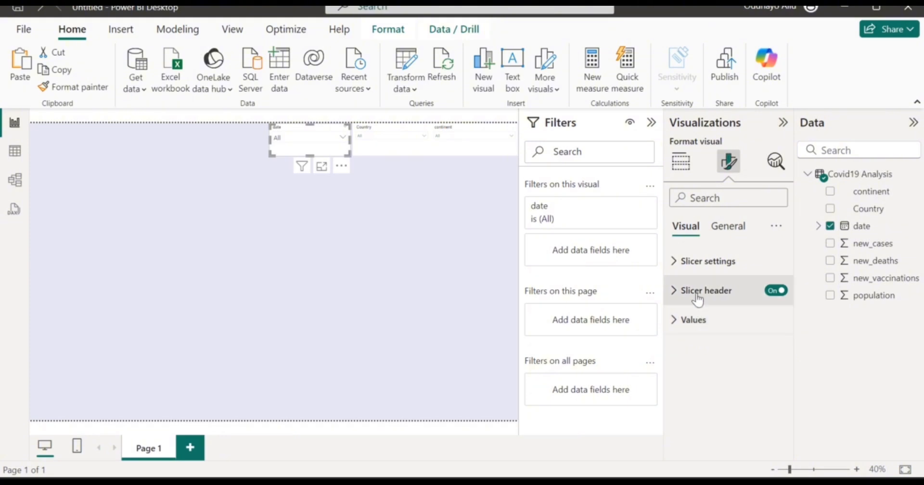
{"action": "left_click", "coordinate": [698, 293]}
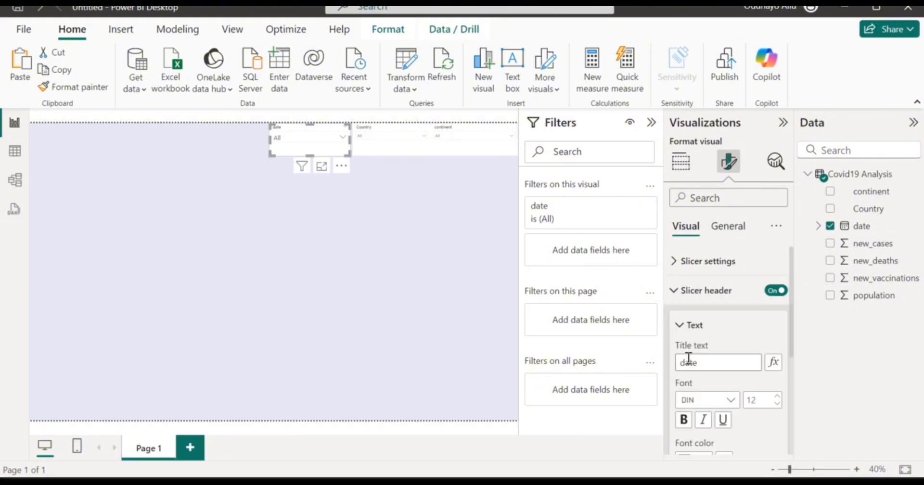
{"action": "left_click", "coordinate": [688, 358]}
{"action": "key", "text": "BackSpace"}
{"action": "type", "text": "D"}
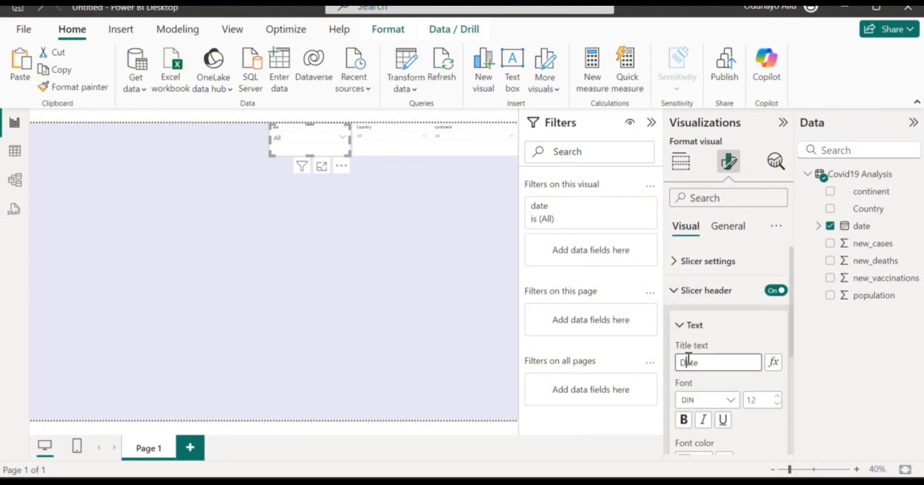
{"action": "left_click", "coordinate": [741, 404]}
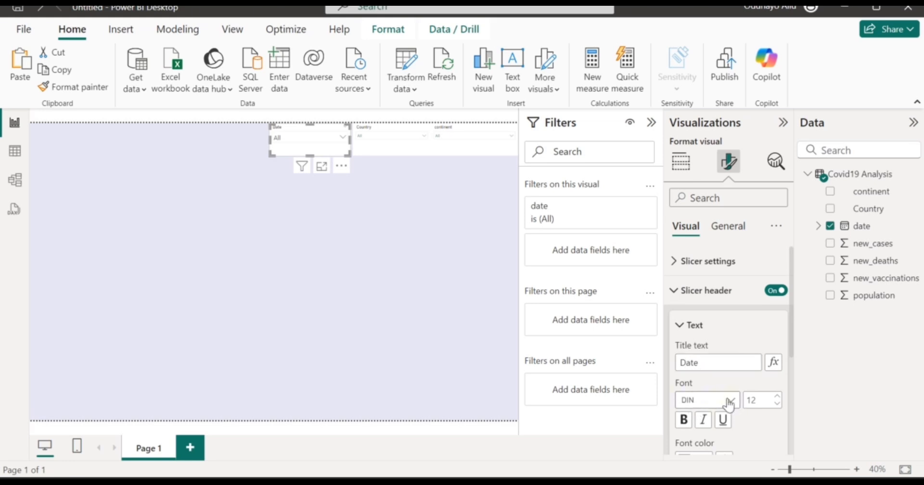
Set the Date header text to bold Arial Black at size 18.
{"action": "left_click", "coordinate": [730, 402]}
{"action": "left_click", "coordinate": [730, 402]}
{"action": "left_click", "coordinate": [732, 401]}
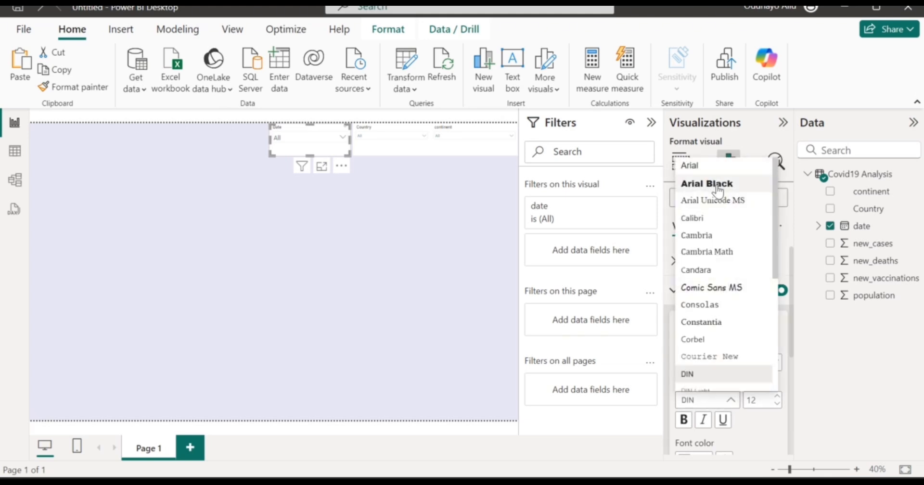
{"action": "left_click", "coordinate": [717, 186]}
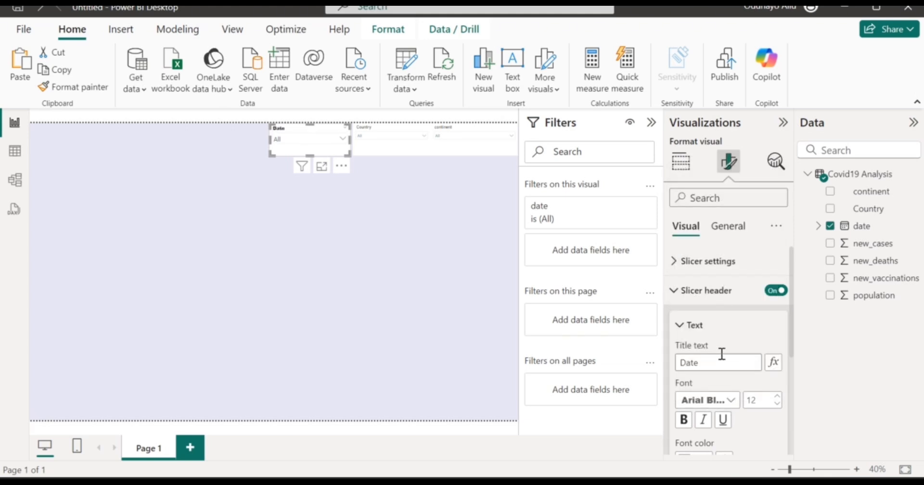
{"action": "scroll", "coordinate": [720, 356], "scroll_direction": "down", "scroll_amount": 1}
{"action": "left_click", "coordinate": [686, 394]}
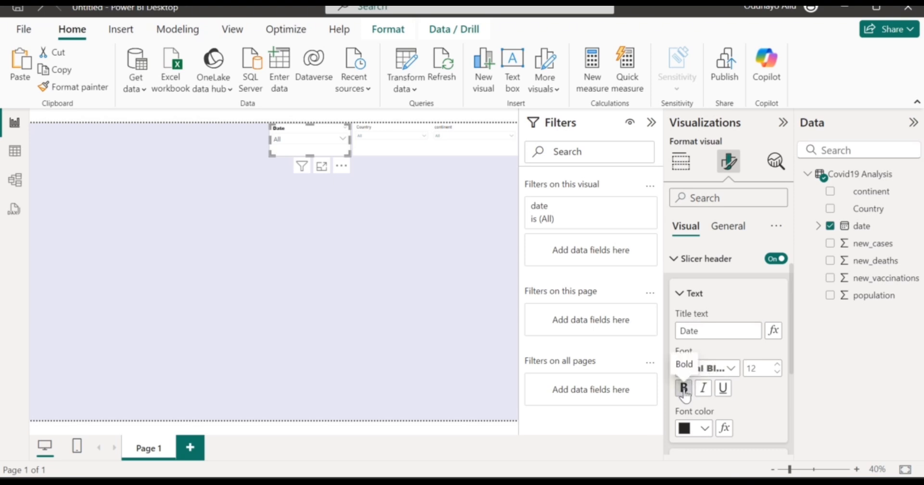
{"action": "scroll", "coordinate": [744, 423], "scroll_direction": "down", "scroll_amount": 1}
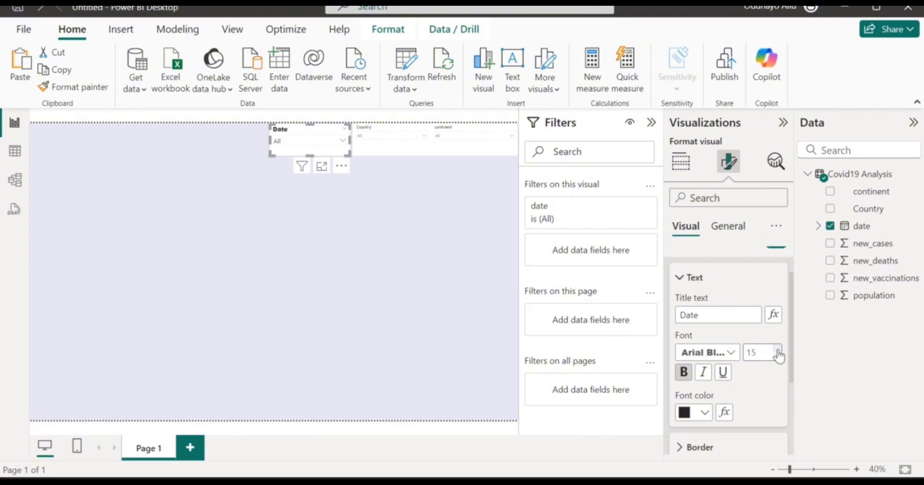
{"action": "left_click", "coordinate": [777, 351]}
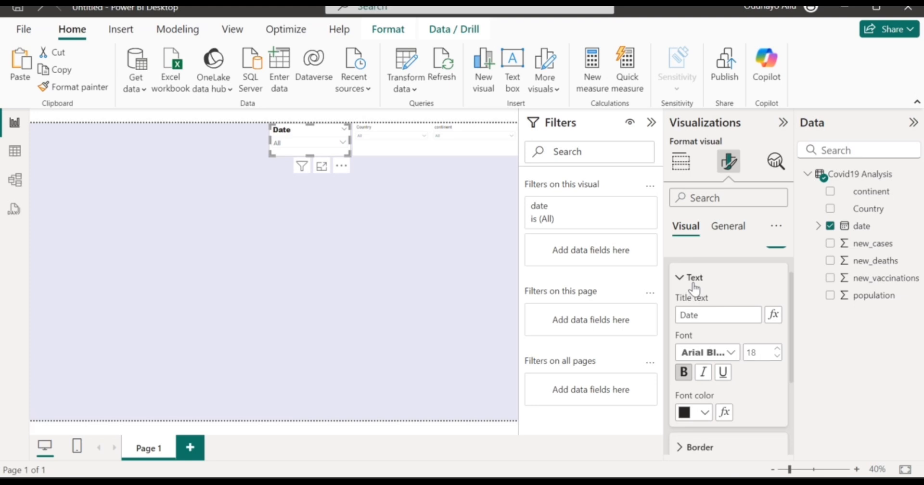
{"action": "left_click", "coordinate": [693, 283]}
{"action": "scroll", "coordinate": [695, 289], "scroll_direction": "up", "scroll_amount": 1}
{"action": "left_click", "coordinate": [728, 226]}
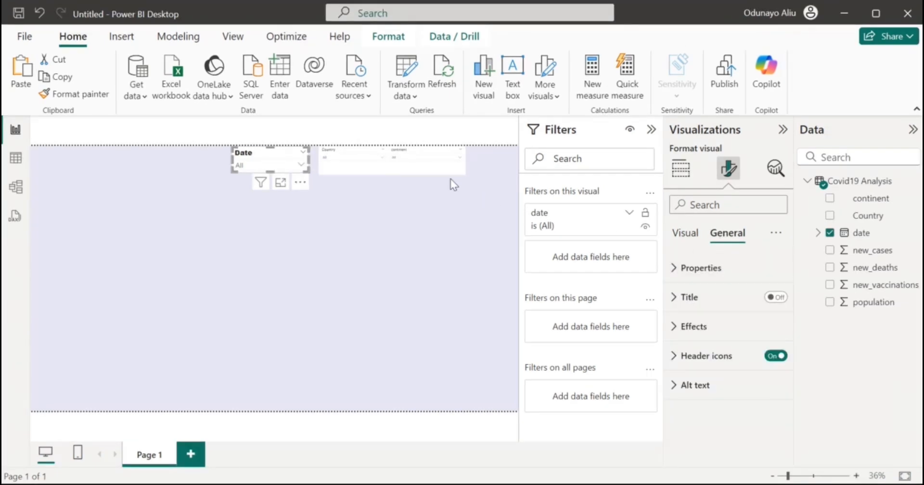
Give the Date slicer a solid red background with hex colour #E20819.
{"action": "left_click", "coordinate": [708, 332]}
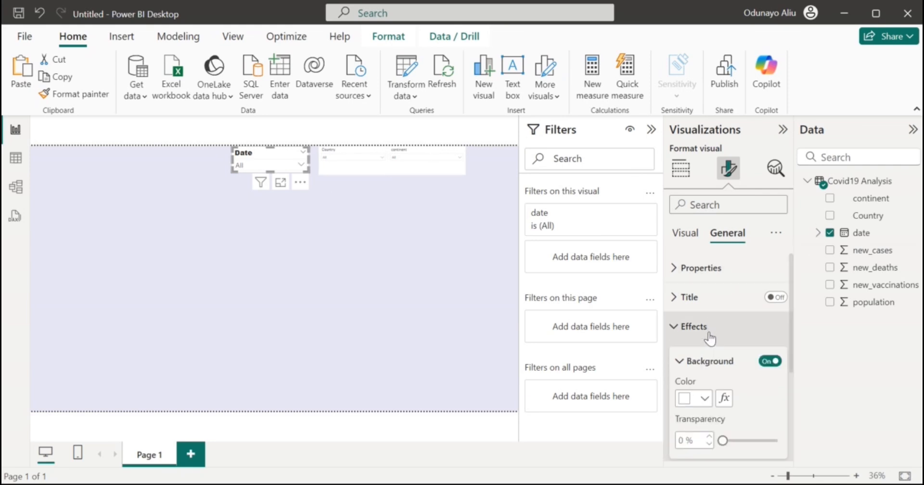
{"action": "left_click", "coordinate": [705, 398]}
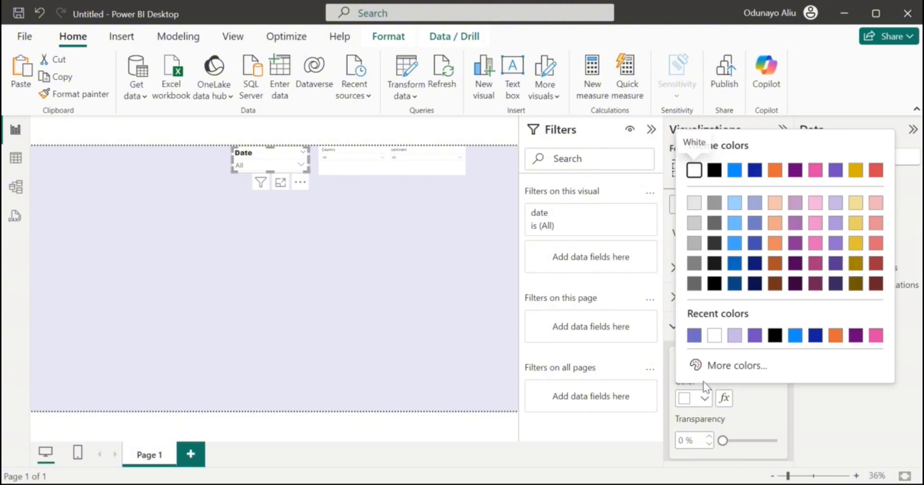
{"action": "left_click", "coordinate": [699, 366]}
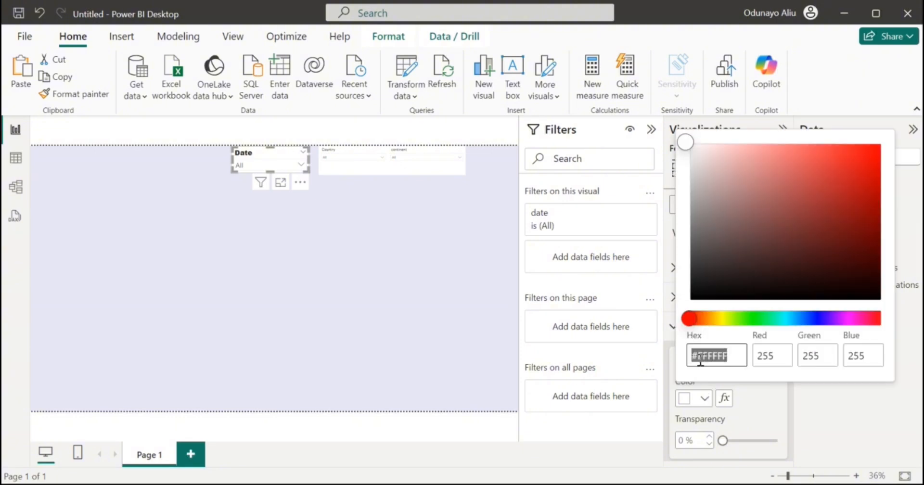
{"action": "left_click", "coordinate": [870, 158]}
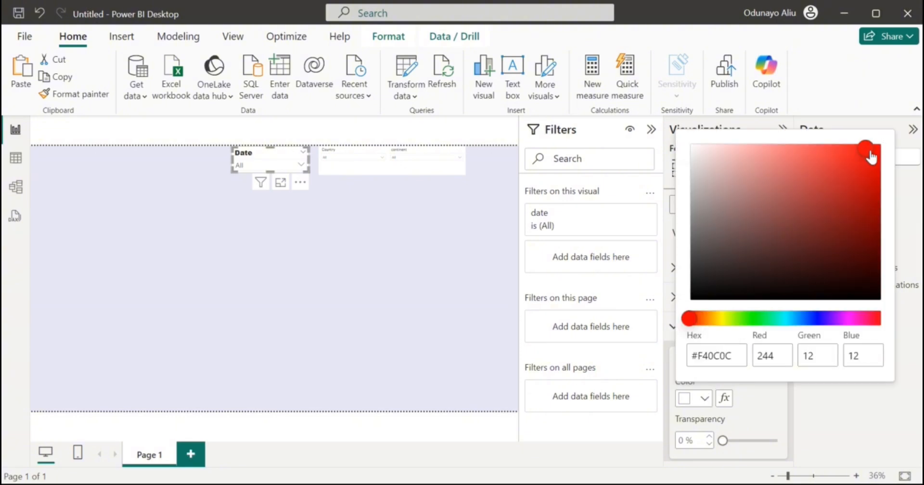
{"action": "left_click", "coordinate": [877, 159]}
{"action": "left_click_drag", "start_coordinate": [876, 156], "coordinate": [881, 162]}
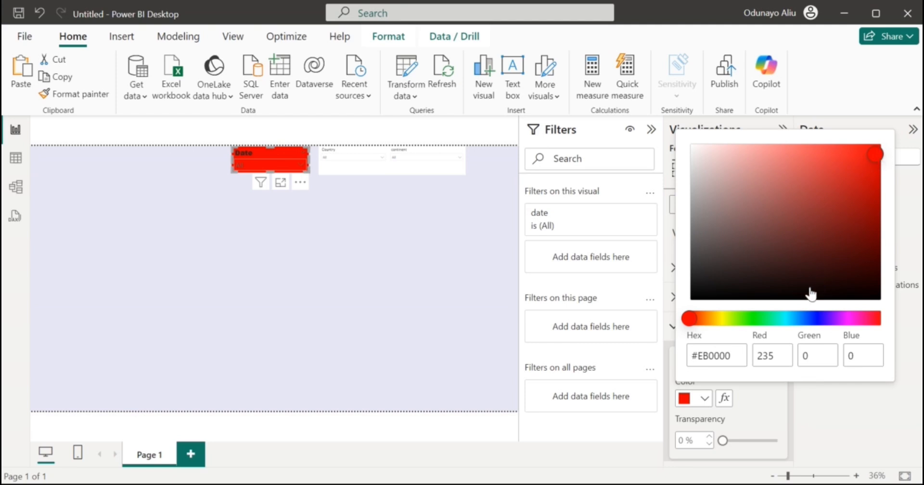
{"action": "left_click", "coordinate": [732, 356]}
{"action": "key", "text": "BackSpace"}
{"action": "key", "text": "BackSpace"}
{"action": "key", "text": "BackSpace"}
{"action": "key", "text": "BackSpace"}
{"action": "key", "text": "BackSpace"}
{"action": "type", "text": "20819"}
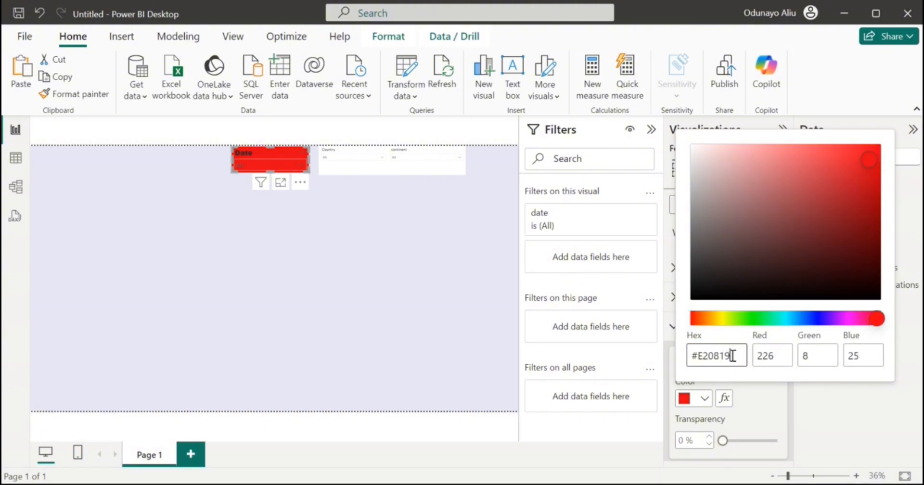
{"action": "key", "text": "Return"}
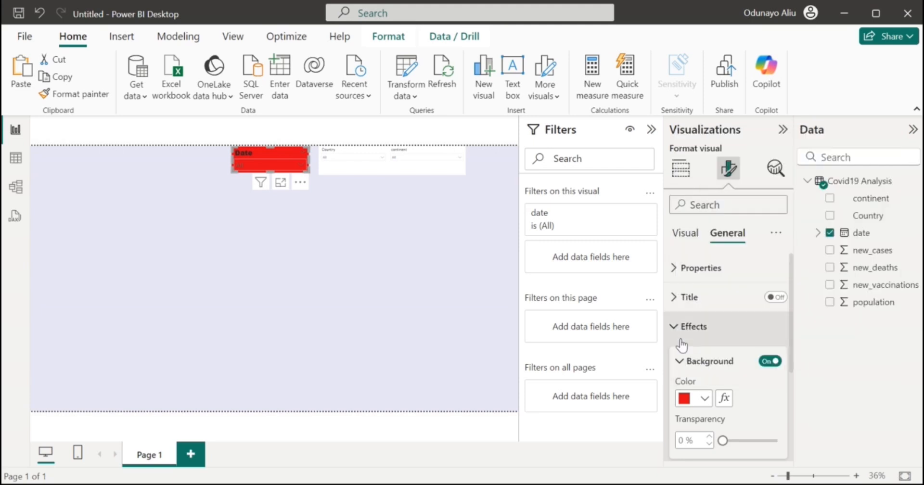
{"action": "left_click", "coordinate": [687, 339]}
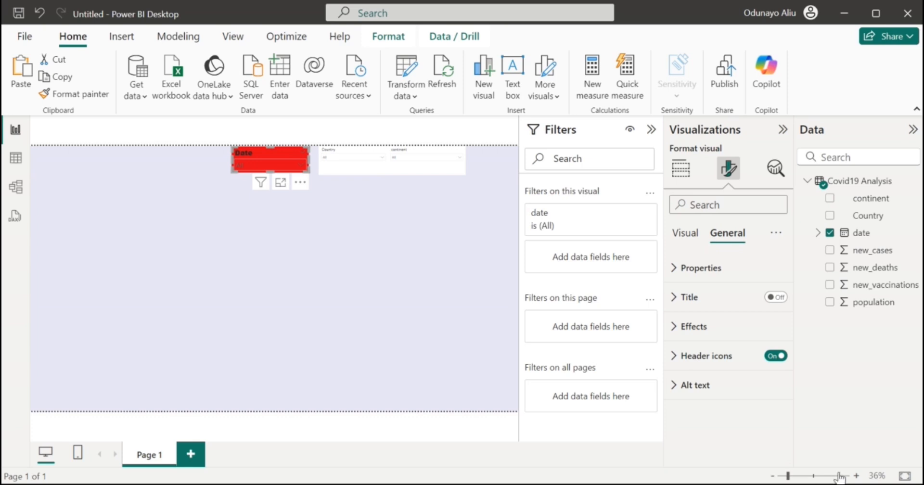
Make the Date slicer's header text white.
{"action": "left_click", "coordinate": [796, 477]}
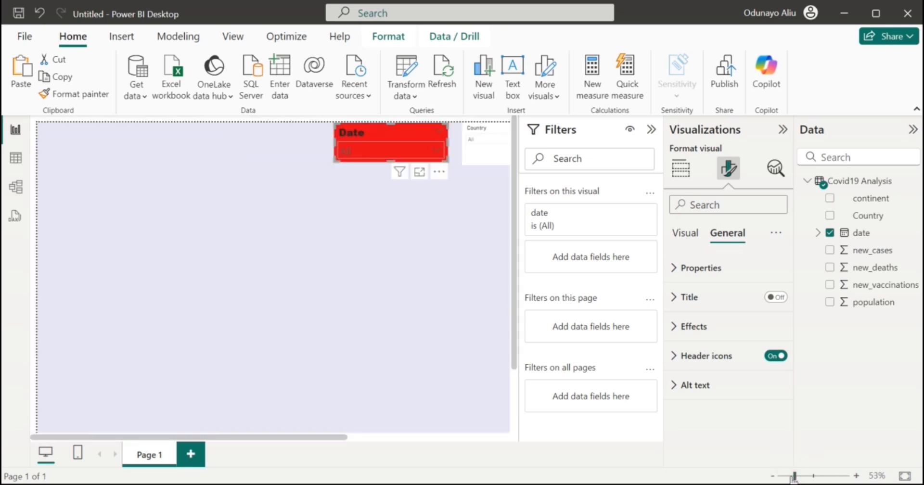
{"action": "left_click_drag", "start_coordinate": [796, 477], "coordinate": [791, 477]}
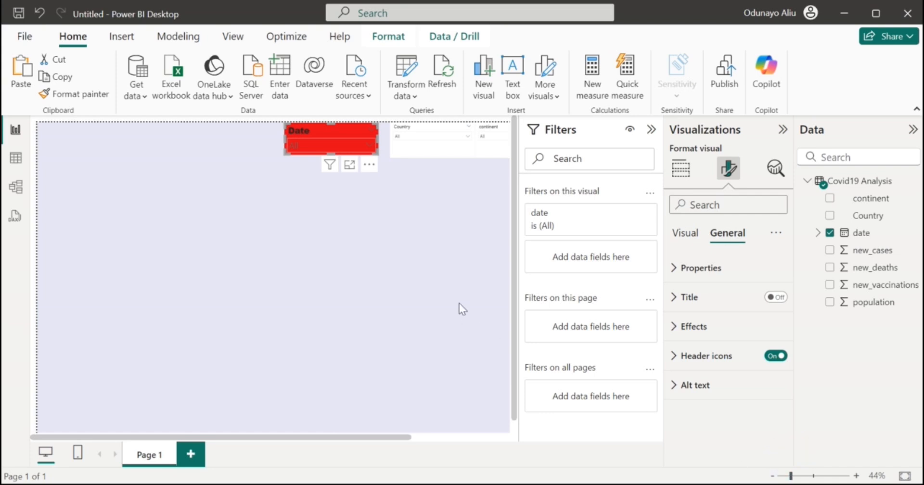
{"action": "scroll", "coordinate": [459, 303], "scroll_direction": "right", "scroll_amount": 2}
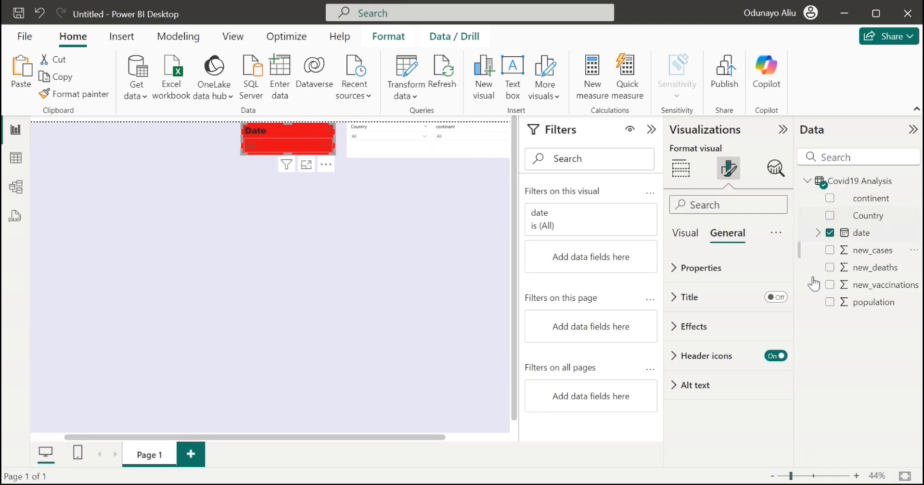
{"action": "left_click", "coordinate": [681, 241]}
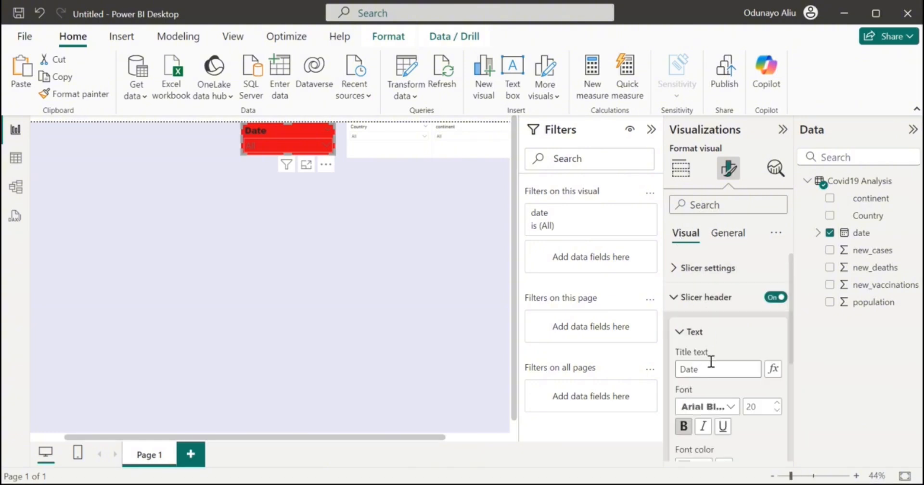
{"action": "scroll", "coordinate": [710, 365], "scroll_direction": "down", "scroll_amount": 2}
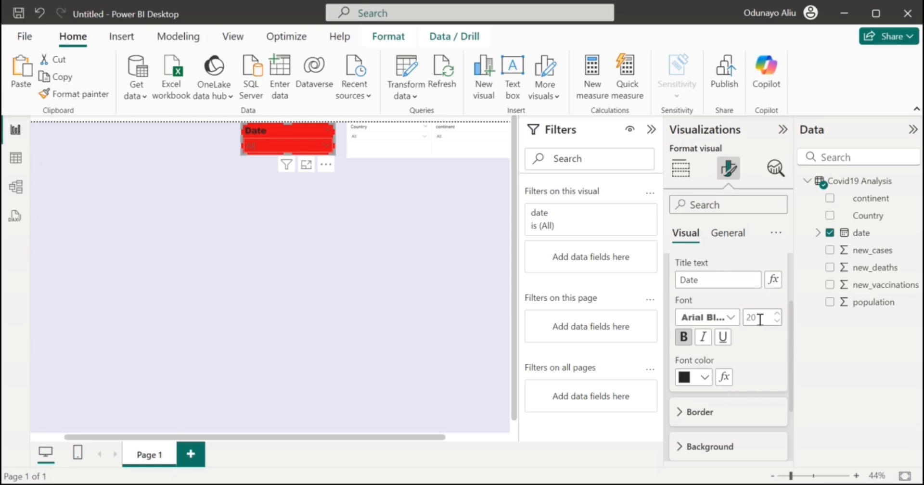
{"action": "left_click", "coordinate": [699, 379]}
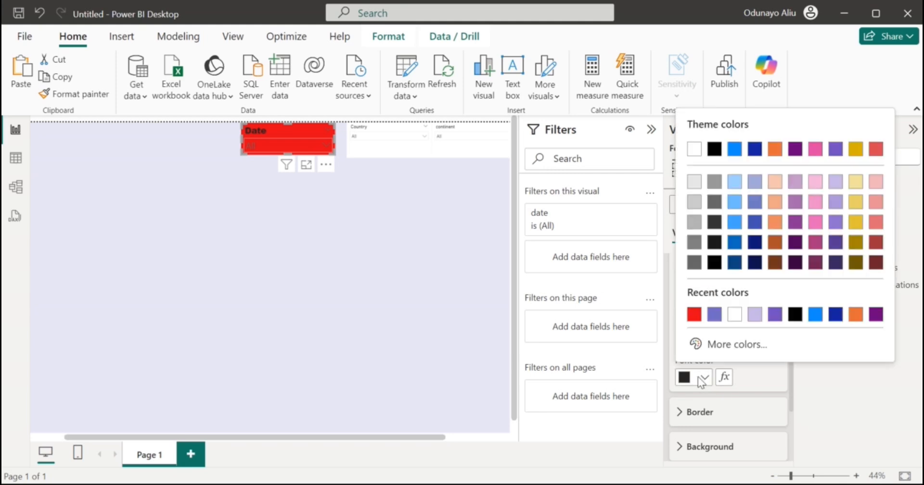
{"action": "left_click", "coordinate": [734, 316]}
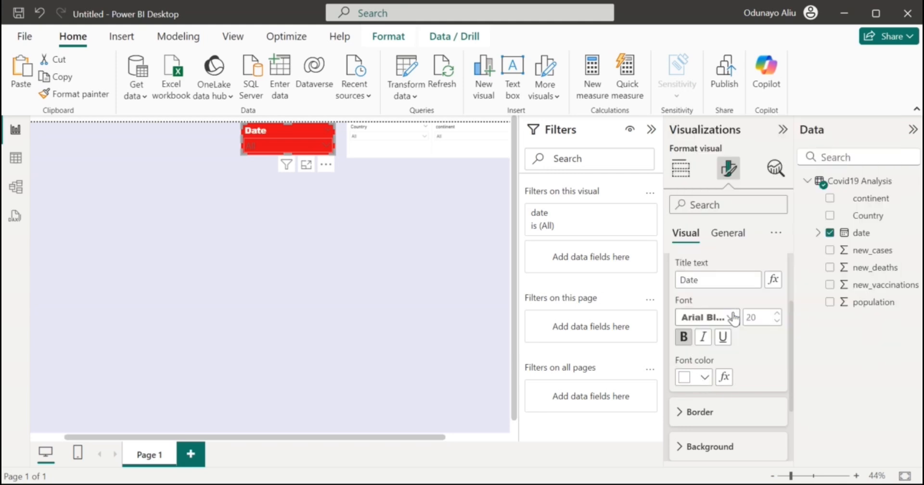
{"action": "scroll", "coordinate": [741, 357], "scroll_direction": "up", "scroll_amount": 3}
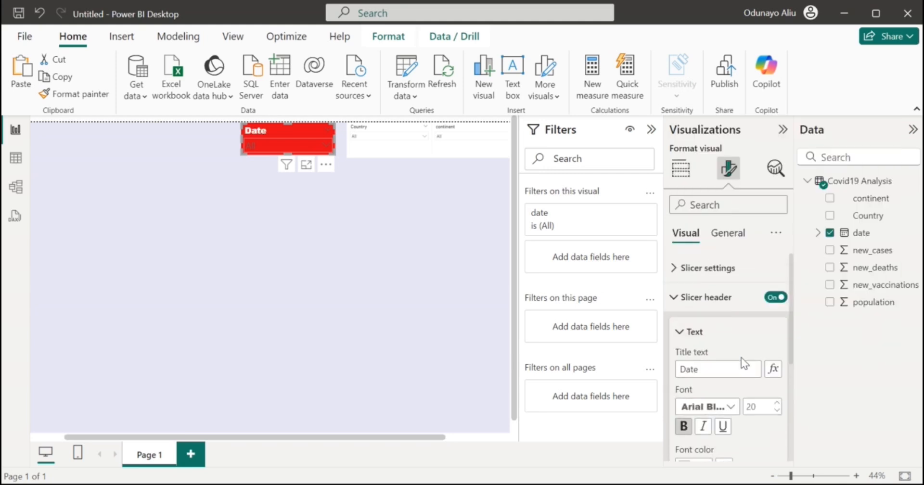
{"action": "left_click", "coordinate": [721, 296]}
Make the slicer's All value text white.
{"action": "left_click", "coordinate": [713, 325]}
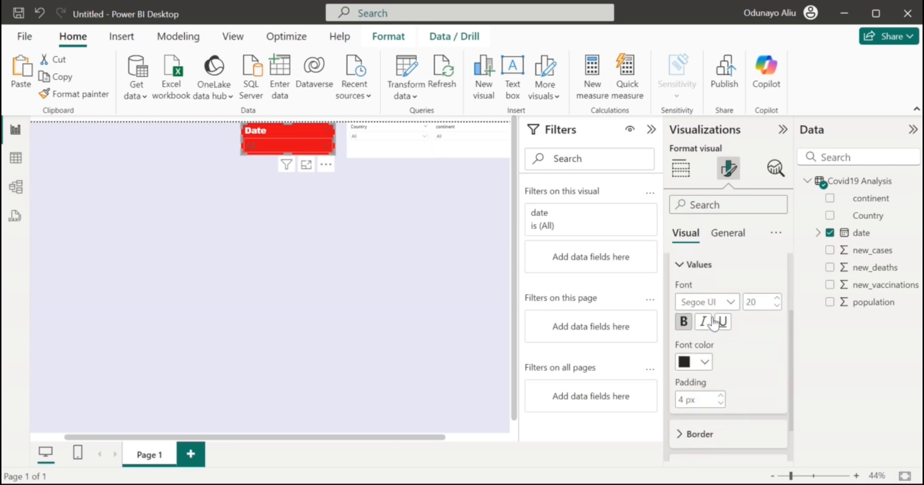
{"action": "left_click", "coordinate": [702, 364]}
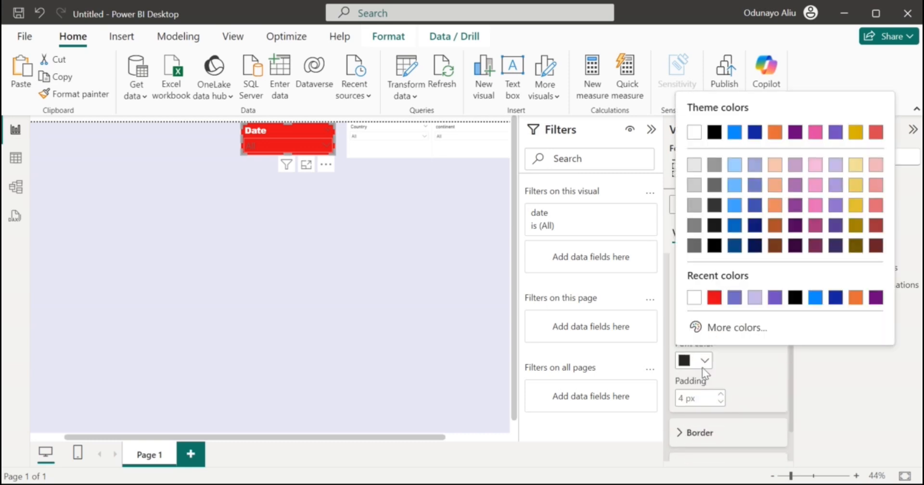
{"action": "left_click", "coordinate": [696, 298]}
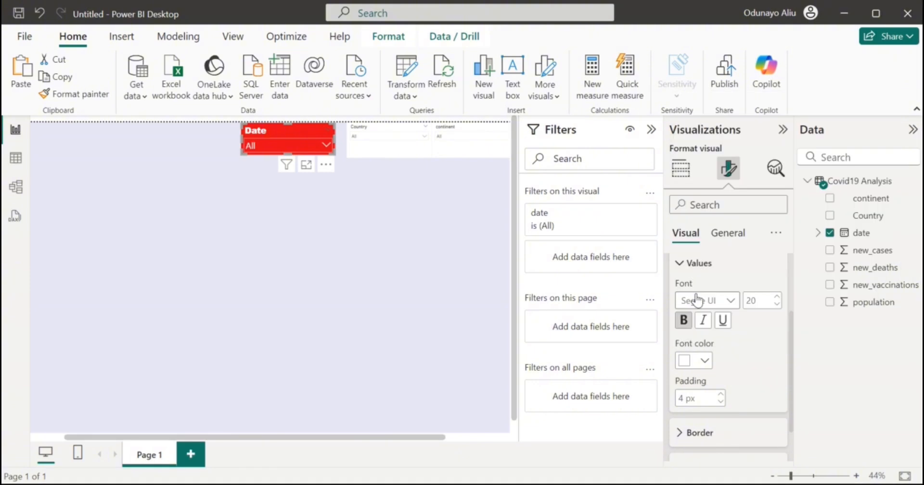
{"action": "scroll", "coordinate": [702, 308], "scroll_direction": "up", "scroll_amount": 2}
{"action": "left_click", "coordinate": [706, 328]}
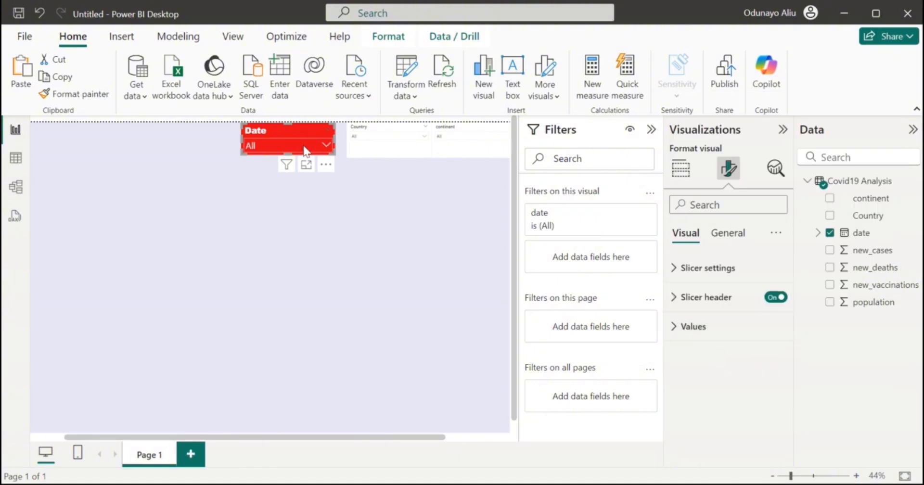
Copy the Date slicer's formatting onto the Country slicer and look up the Date slicer's size.
{"action": "left_click", "coordinate": [50, 94]}
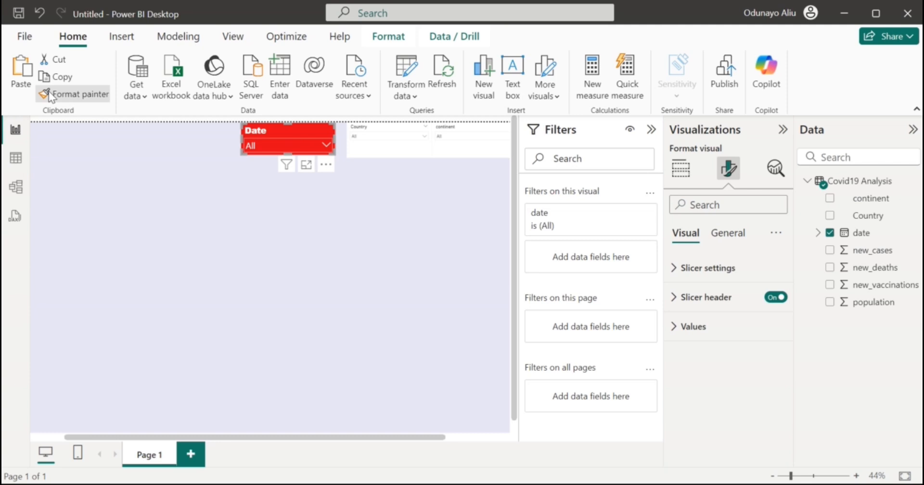
{"action": "left_click", "coordinate": [370, 150]}
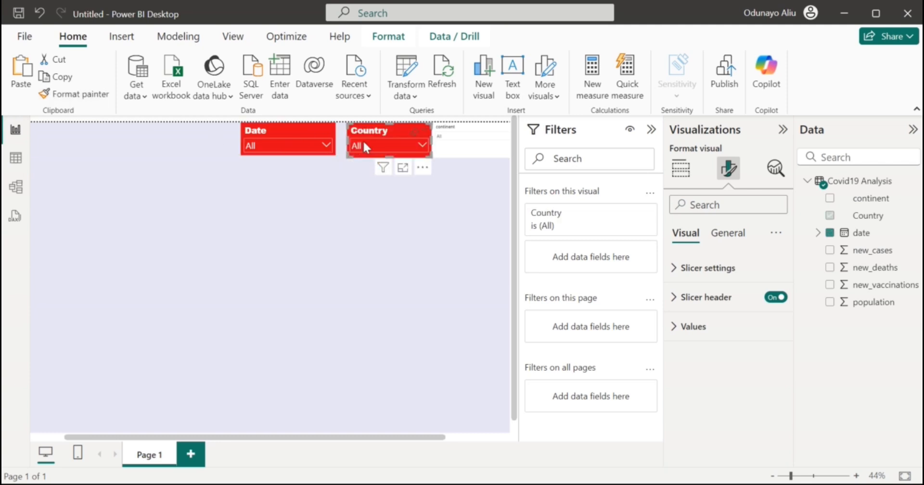
{"action": "left_click", "coordinate": [293, 125]}
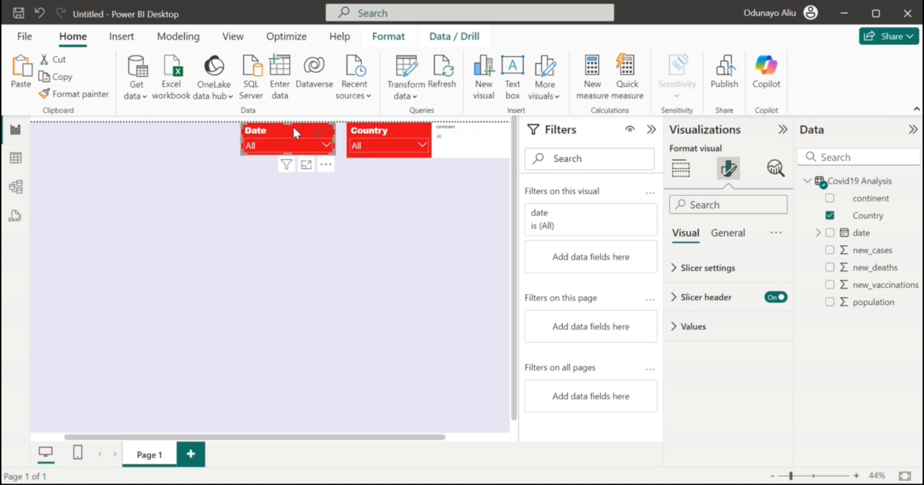
{"action": "left_click", "coordinate": [727, 235]}
{"action": "left_click", "coordinate": [702, 267]}
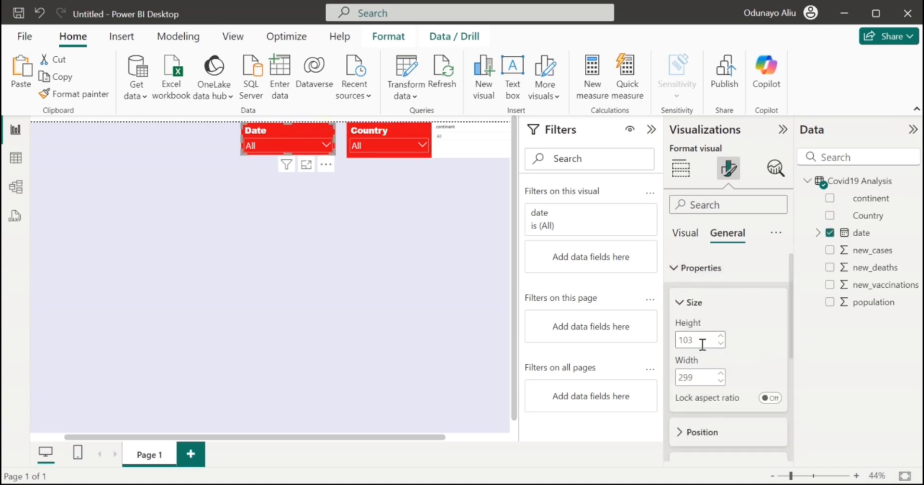
Size the Country slicer to height 103 and width 299, flush against the Date slicer.
{"action": "left_click", "coordinate": [388, 129]}
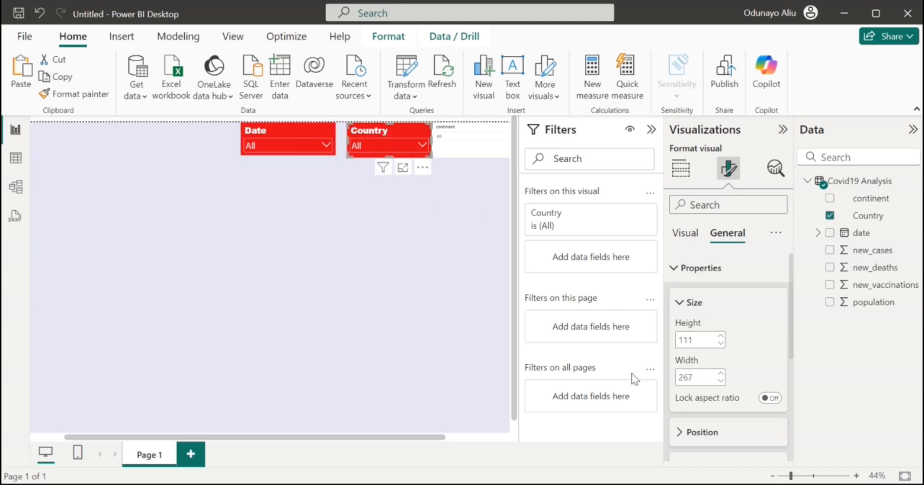
{"action": "double_click", "coordinate": [693, 341]}
{"action": "type", "text": "103"}
{"action": "key", "text": "Return"}
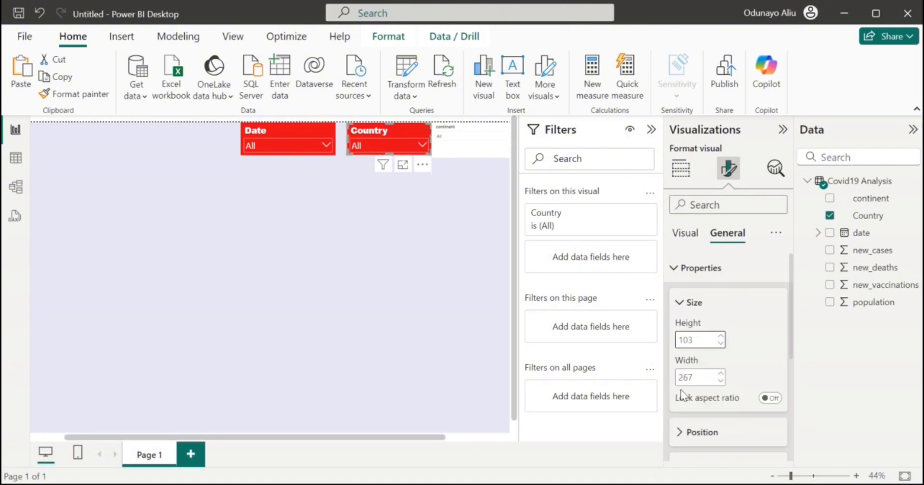
{"action": "double_click", "coordinate": [688, 378]}
{"action": "type", "text": "299"}
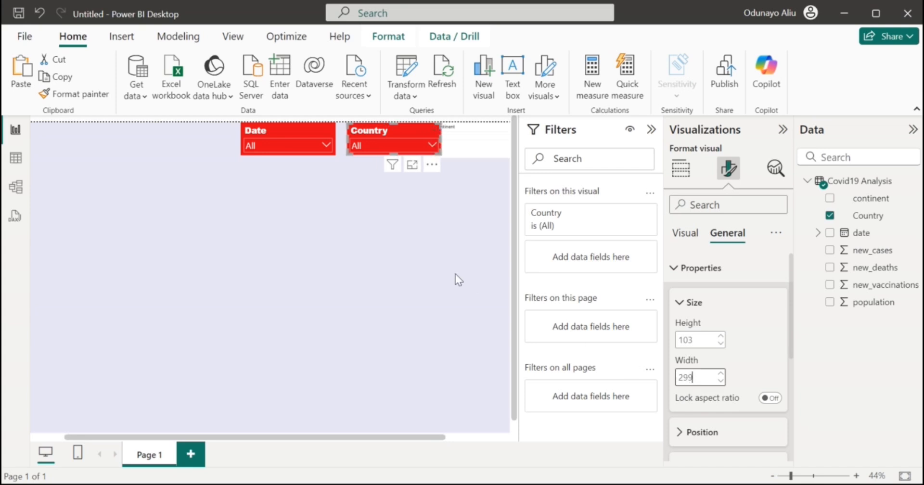
{"action": "left_click_drag", "start_coordinate": [394, 131], "coordinate": [382, 132]}
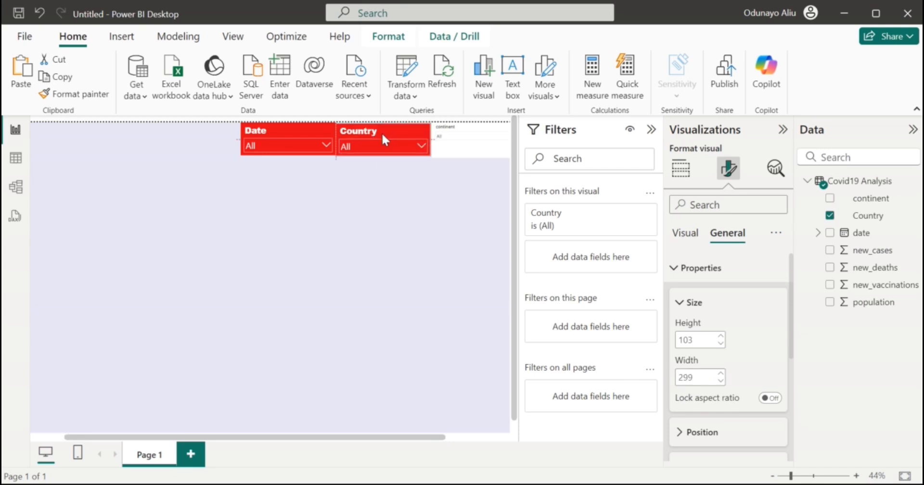
{"action": "scroll", "coordinate": [441, 221], "scroll_direction": "right", "scroll_amount": 3}
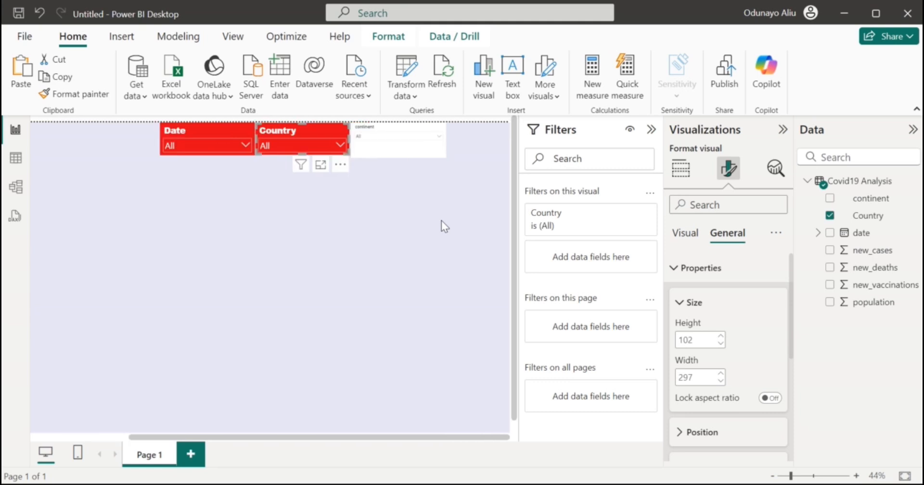
Copy the Country slicer's style to the continent slicer and set its size to 103 by 299.
{"action": "left_click", "coordinate": [89, 98]}
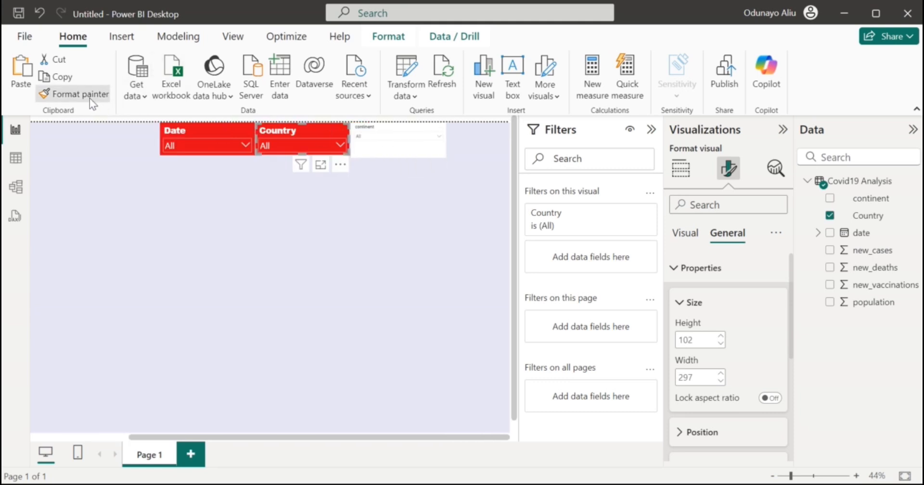
{"action": "left_click", "coordinate": [395, 140]}
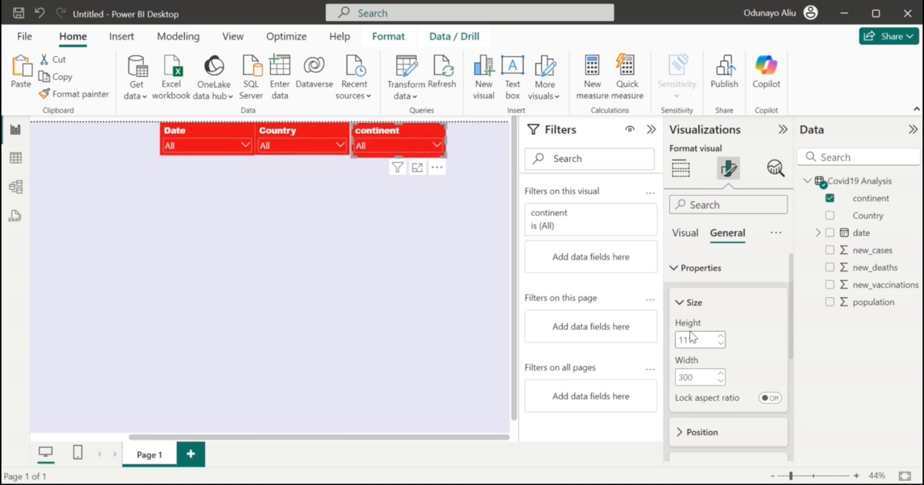
{"action": "double_click", "coordinate": [701, 340]}
{"action": "type", "text": "103"}
{"action": "double_click", "coordinate": [703, 373]}
{"action": "type", "text": "299"}
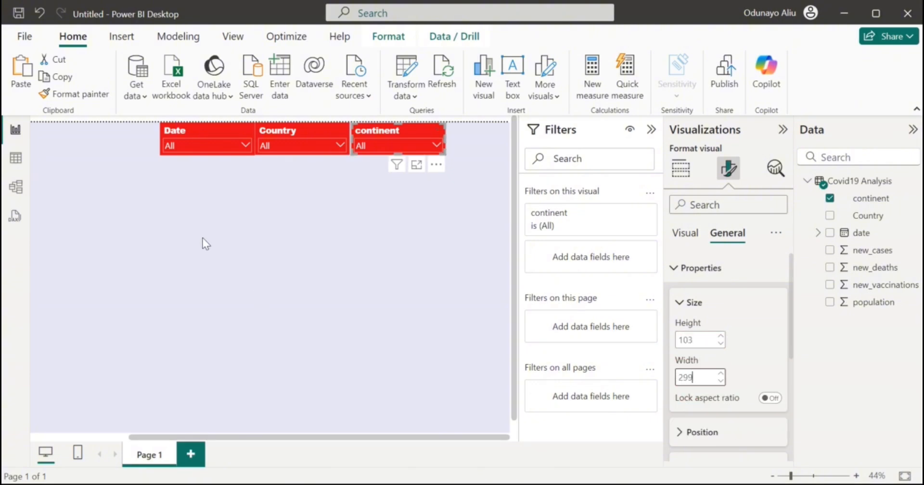
Move the continent slicer to the right of the other slicers.
{"action": "left_click_drag", "start_coordinate": [406, 129], "coordinate": [464, 132]}
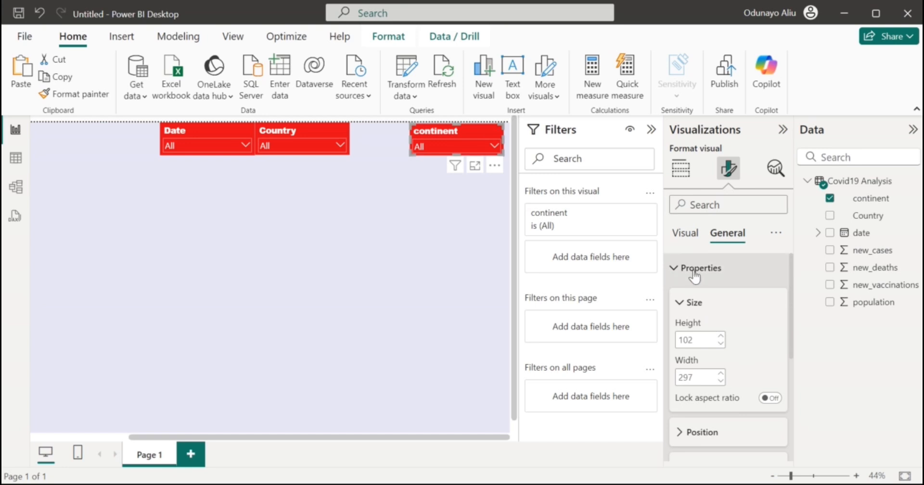
{"action": "left_click", "coordinate": [689, 255]}
{"action": "left_click", "coordinate": [686, 233]}
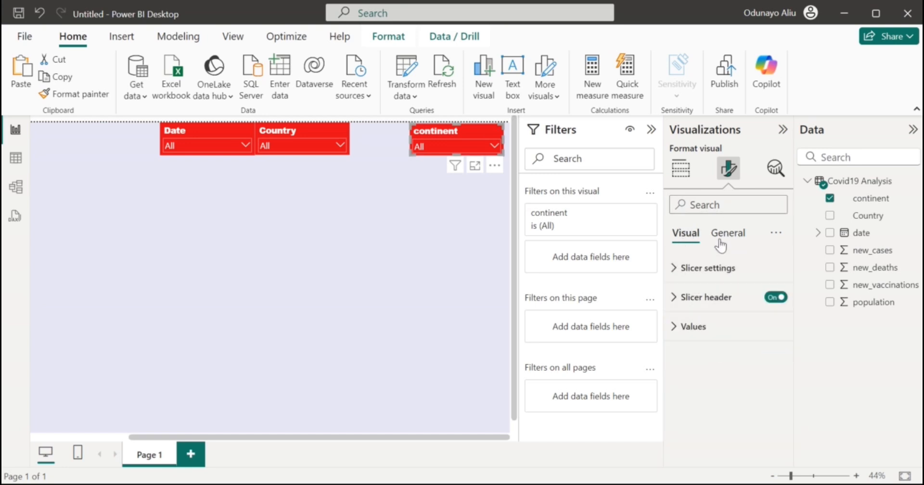
Give the continent slicer a red border with 12 px rounded corners.
{"action": "left_click", "coordinate": [720, 243]}
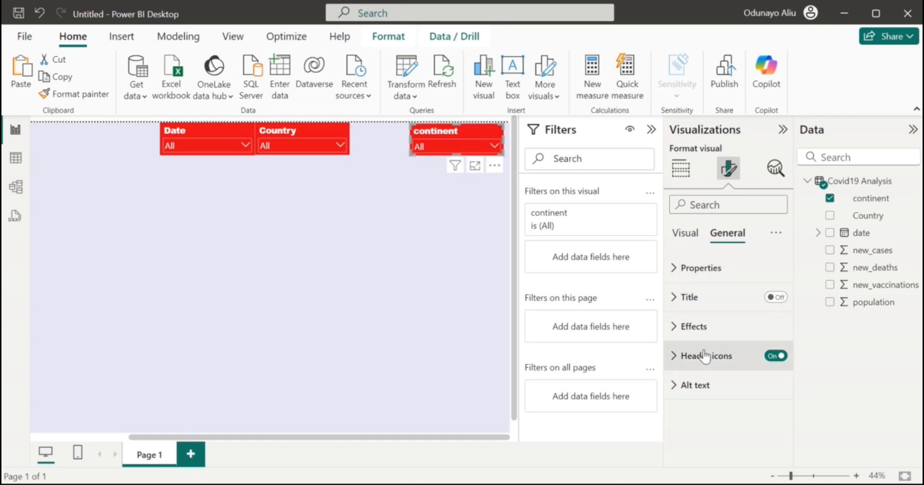
{"action": "left_click", "coordinate": [703, 326]}
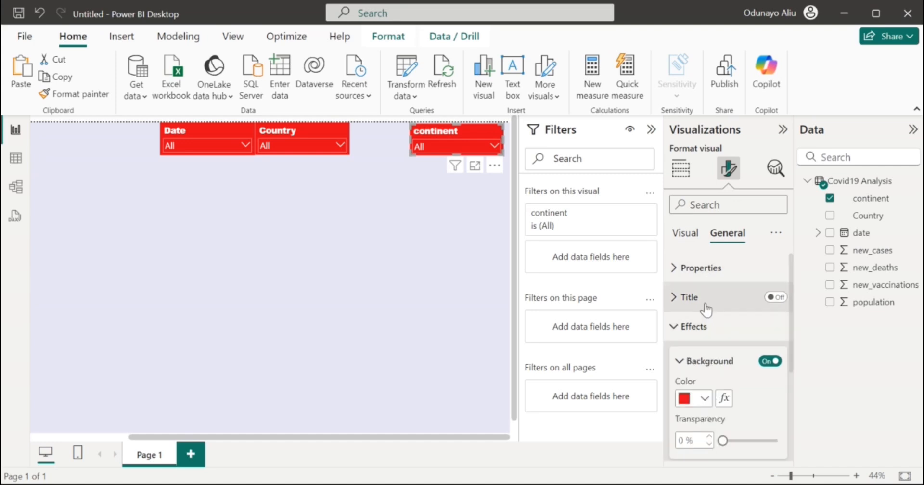
{"action": "scroll", "coordinate": [705, 309], "scroll_direction": "down", "scroll_amount": 3}
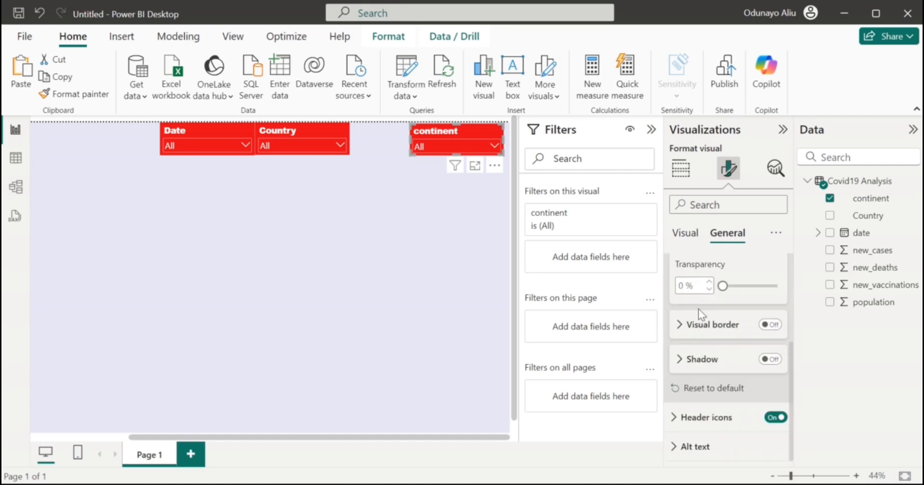
{"action": "left_click", "coordinate": [774, 325]}
{"action": "left_click", "coordinate": [714, 327]}
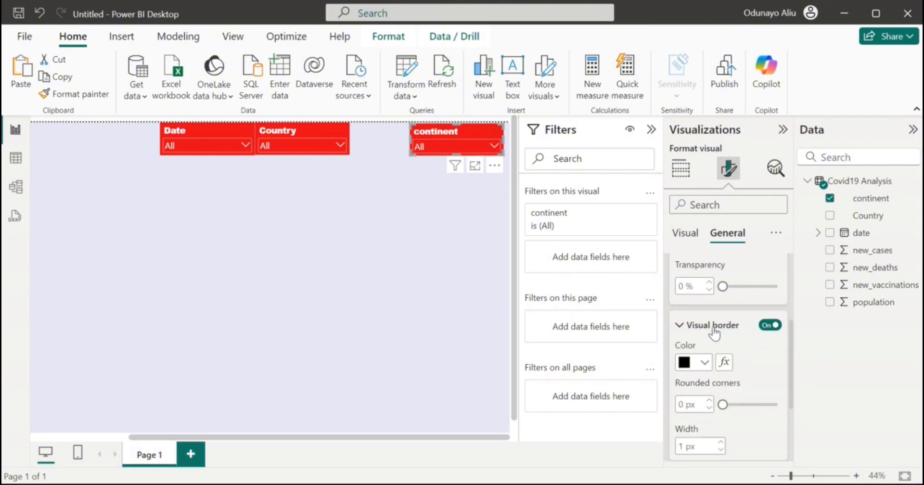
{"action": "left_click_drag", "start_coordinate": [723, 404], "coordinate": [734, 405]}
{"action": "left_click", "coordinate": [744, 405]}
{"action": "left_click", "coordinate": [698, 362]}
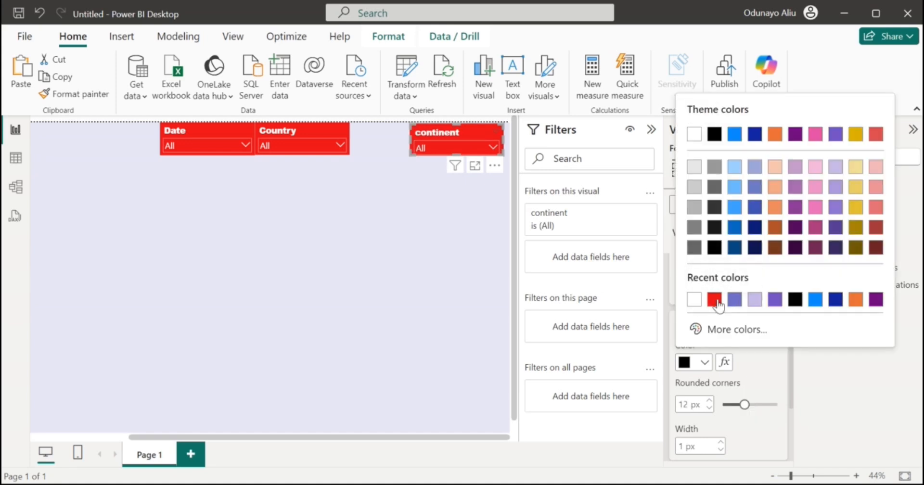
{"action": "left_click", "coordinate": [716, 300]}
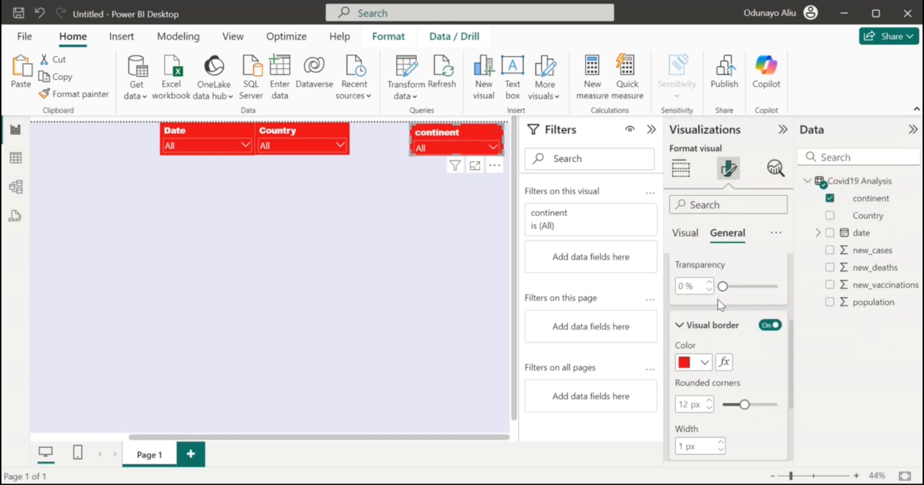
Give the Date slicer a red 12 px rounded border and move it nearer the Country slicer.
{"action": "left_click", "coordinate": [702, 331]}
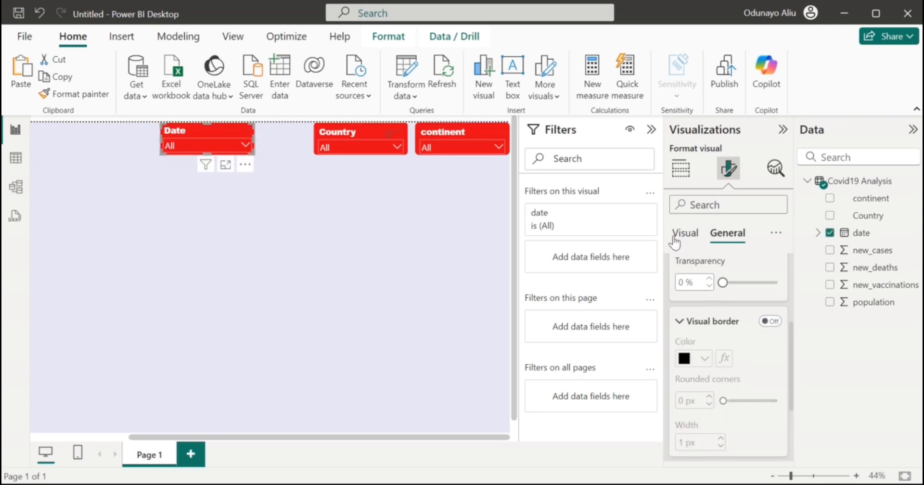
{"action": "left_click", "coordinate": [771, 322]}
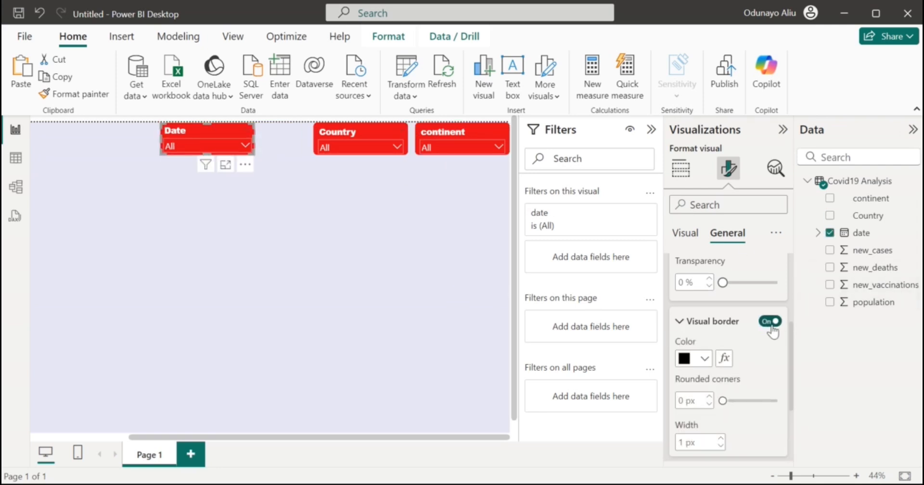
{"action": "left_click", "coordinate": [704, 357]}
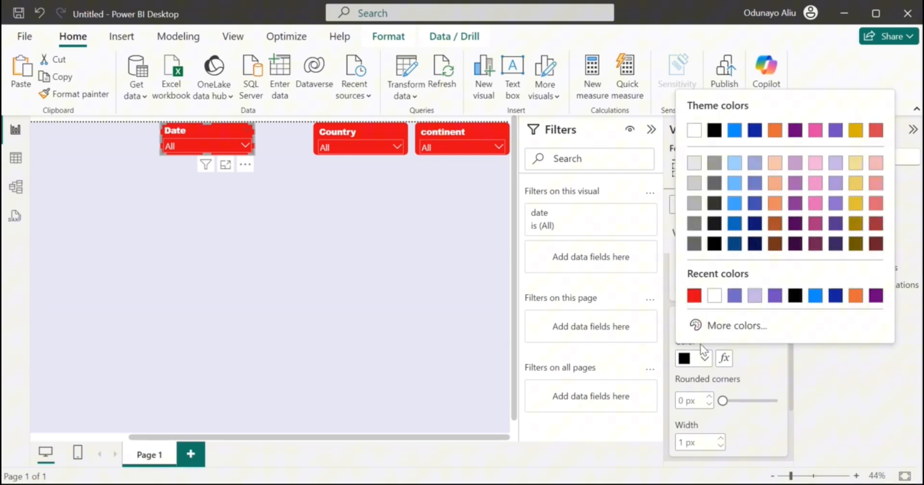
{"action": "left_click", "coordinate": [694, 295]}
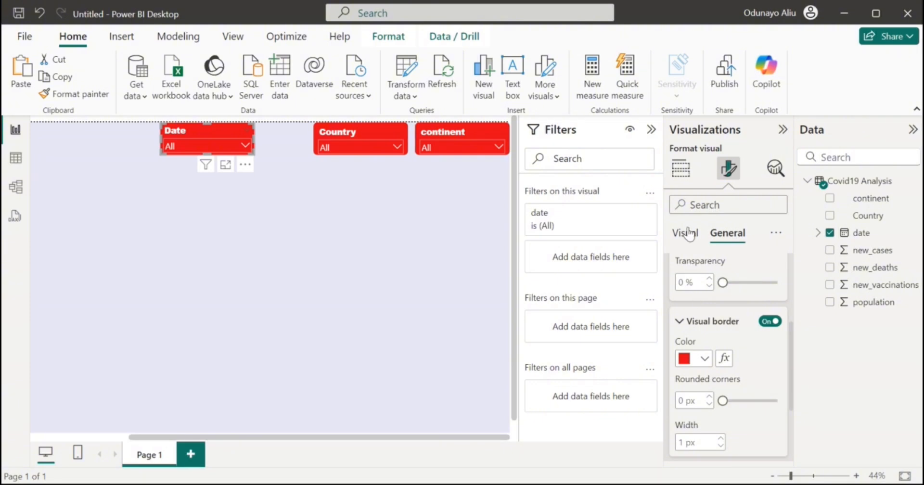
{"action": "left_click", "coordinate": [738, 402]}
{"action": "left_click_drag", "start_coordinate": [737, 402], "coordinate": [744, 401]}
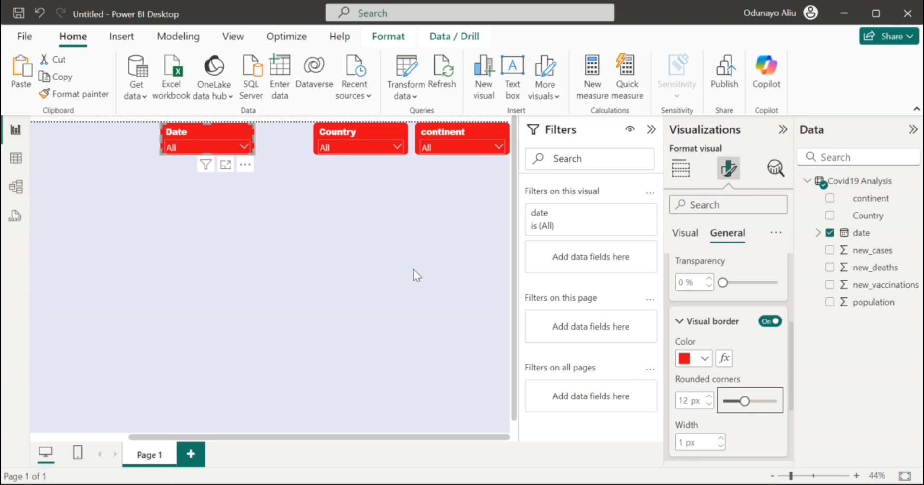
{"action": "left_click_drag", "start_coordinate": [203, 128], "coordinate": [249, 128]}
{"action": "scroll", "coordinate": [95, 198], "scroll_direction": "left", "scroll_amount": 3}
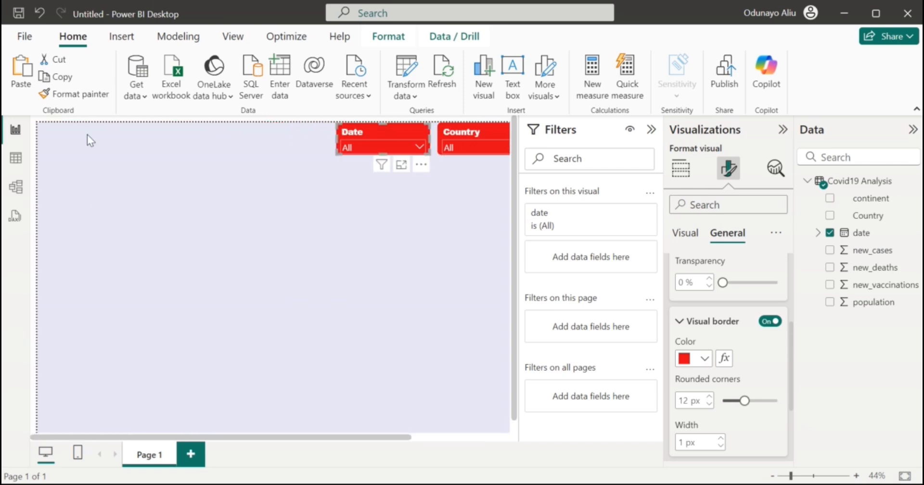
Nudge the Country slicer slightly so the Date, Country and continent slicers are evenly spaced.
{"action": "scroll", "coordinate": [318, 224], "scroll_direction": "right", "scroll_amount": 3}
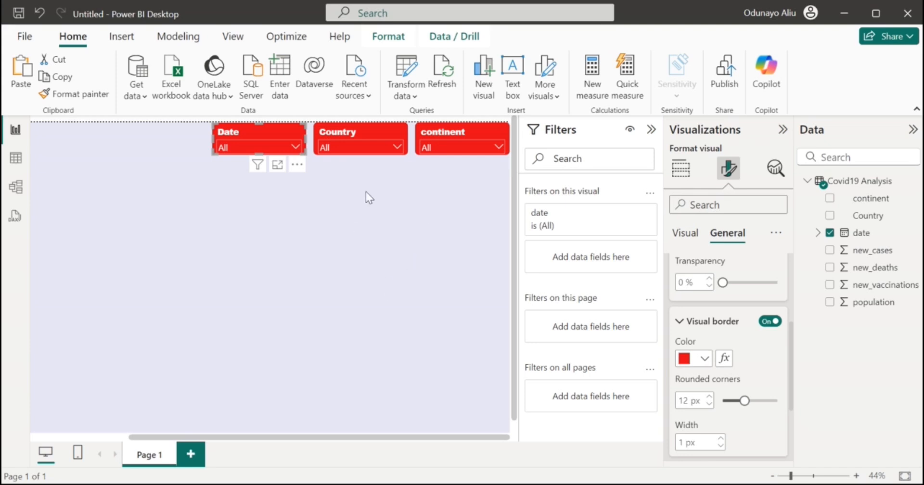
{"action": "scroll", "coordinate": [349, 210], "scroll_direction": "left", "scroll_amount": 3}
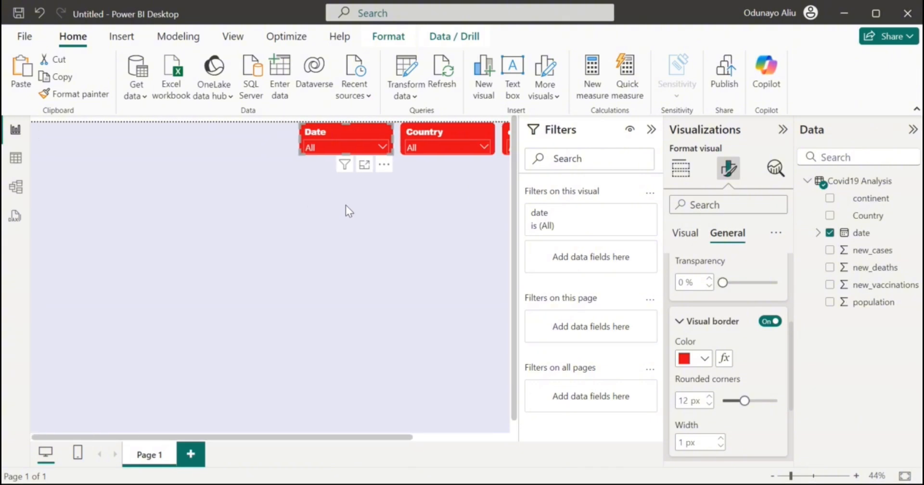
{"action": "scroll", "coordinate": [345, 205], "scroll_direction": "right", "scroll_amount": 3}
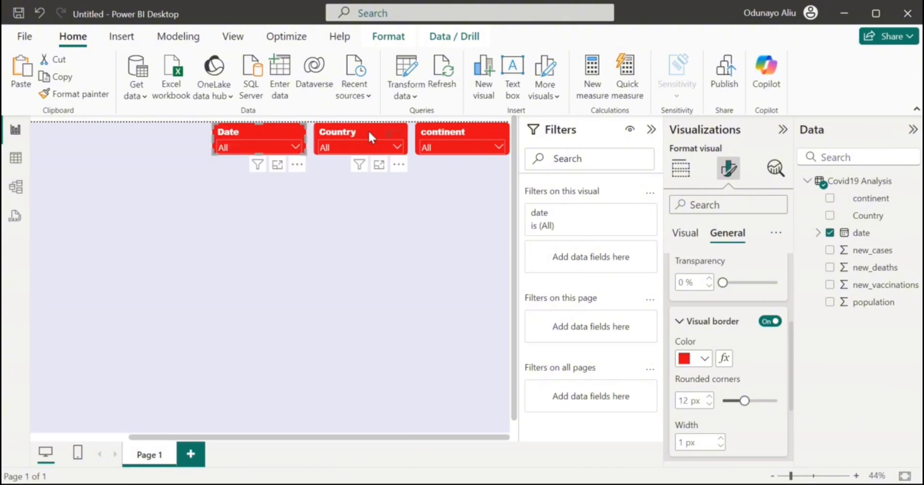
{"action": "left_click_drag", "start_coordinate": [371, 134], "coordinate": [368, 129]}
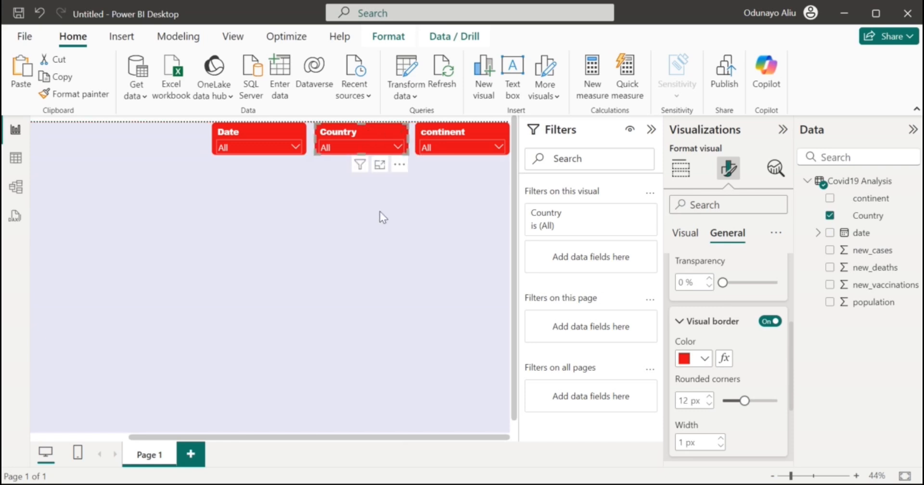
{"action": "scroll", "coordinate": [380, 212], "scroll_direction": "left", "scroll_amount": 3}
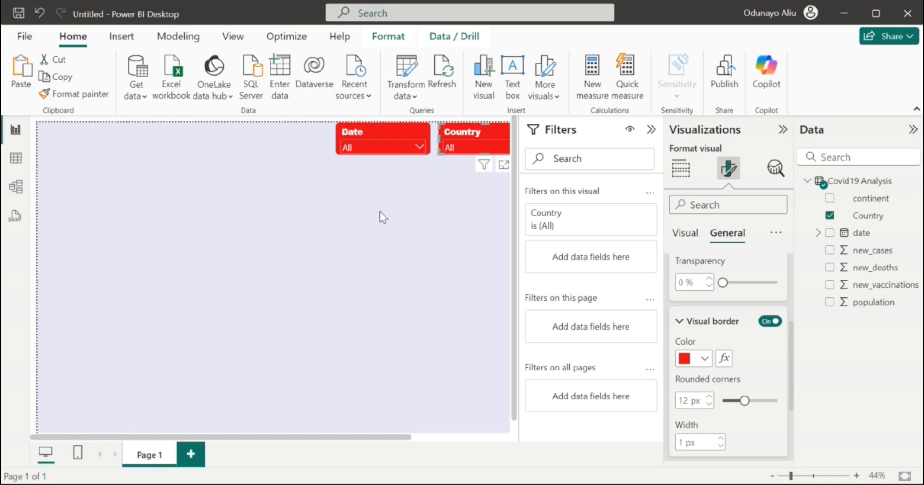
Insert a text box at the top left, matching the slicers' height, with font size 28.
{"action": "left_click", "coordinate": [54, 141]}
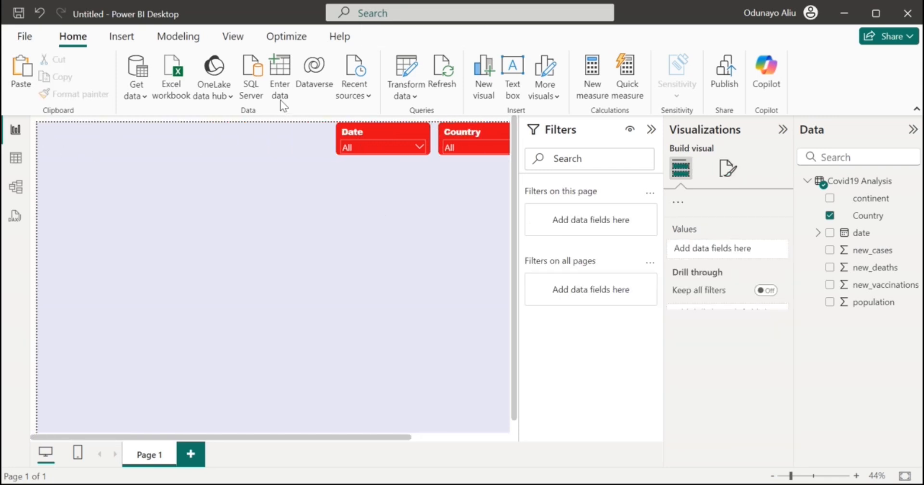
{"action": "left_click", "coordinate": [512, 70]}
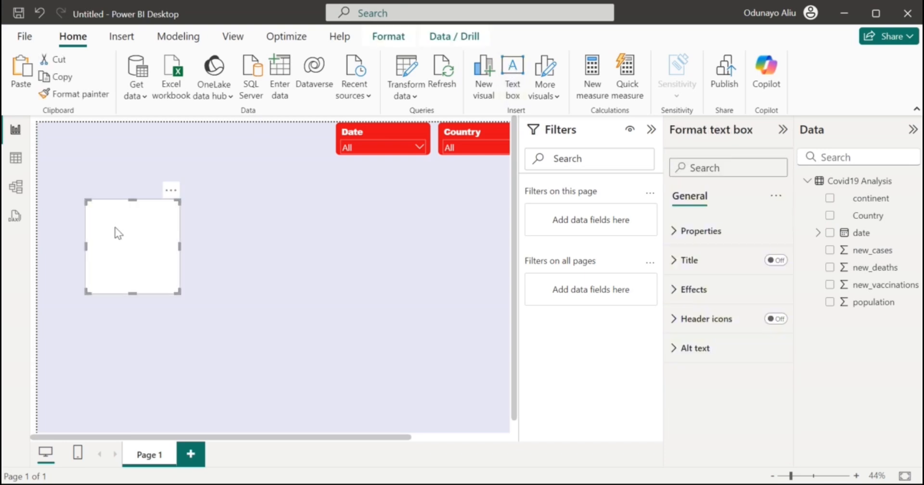
{"action": "left_click", "coordinate": [129, 205]}
{"action": "left_click_drag", "start_coordinate": [129, 205], "coordinate": [131, 124]}
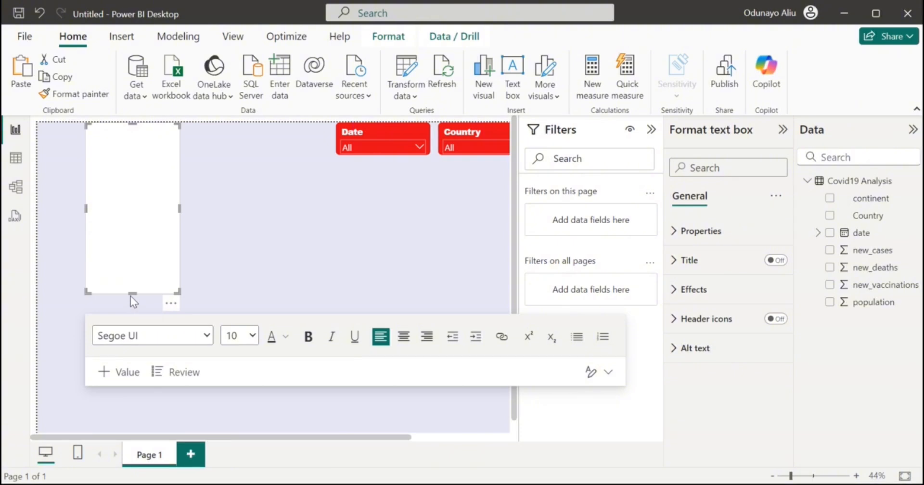
{"action": "left_click_drag", "start_coordinate": [130, 292], "coordinate": [145, 169]}
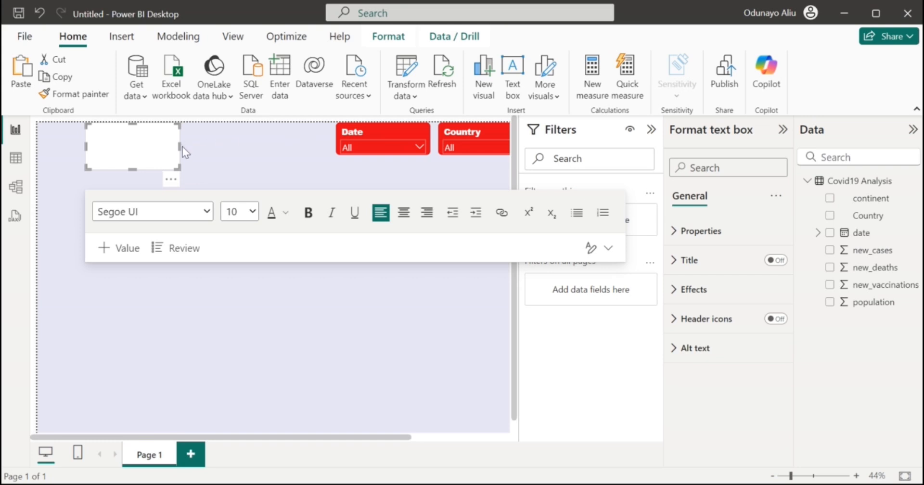
{"action": "left_click_drag", "start_coordinate": [181, 147], "coordinate": [331, 140]}
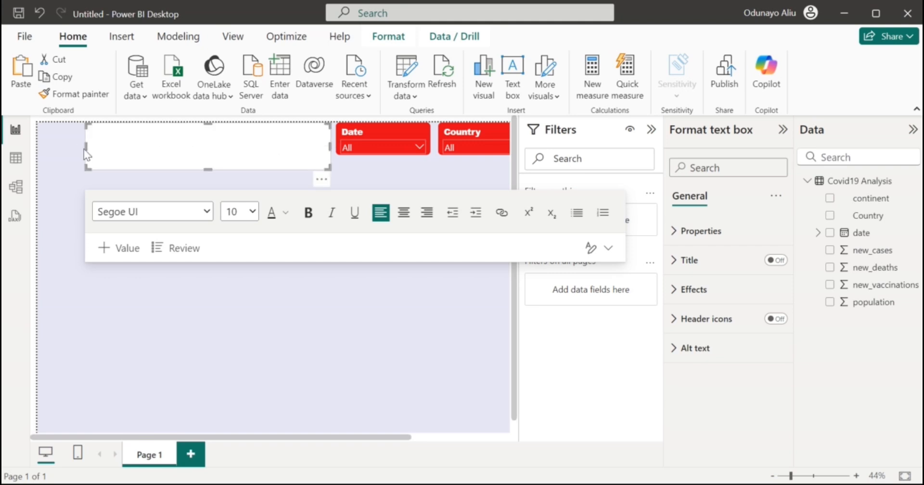
{"action": "left_click_drag", "start_coordinate": [84, 148], "coordinate": [80, 148]}
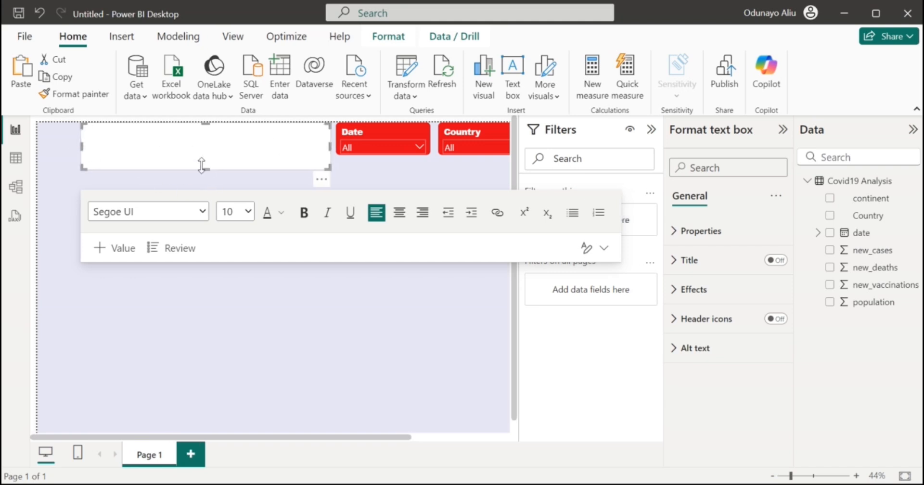
{"action": "left_click_drag", "start_coordinate": [201, 161], "coordinate": [202, 154]}
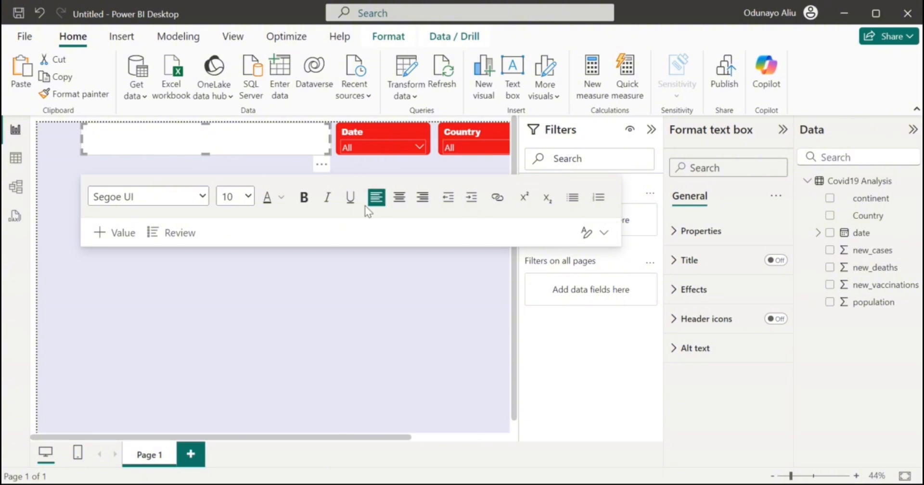
{"action": "left_click", "coordinate": [248, 199]}
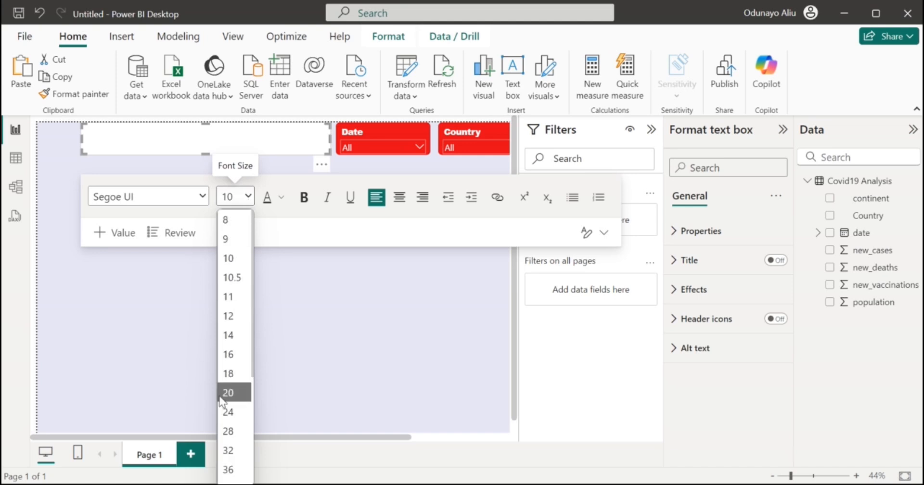
{"action": "left_click", "coordinate": [229, 432]}
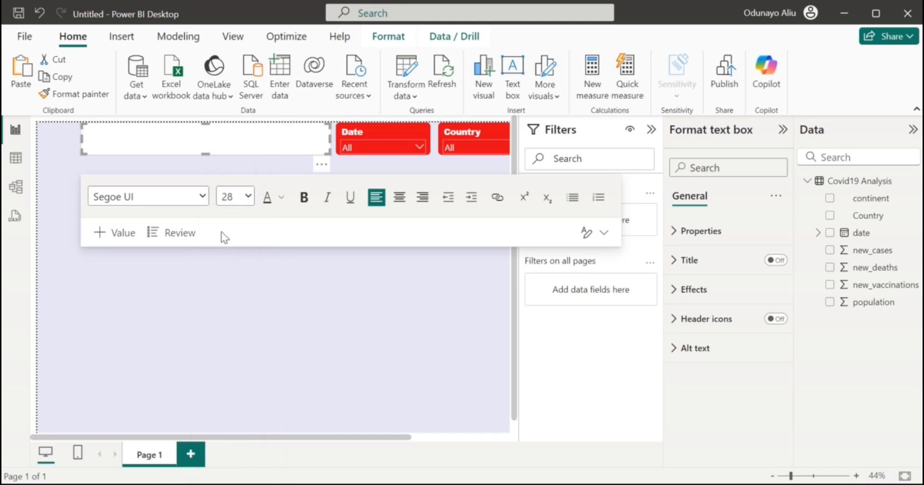
Set the text box formatting to bold, centred, red text.
{"action": "left_click", "coordinate": [283, 198]}
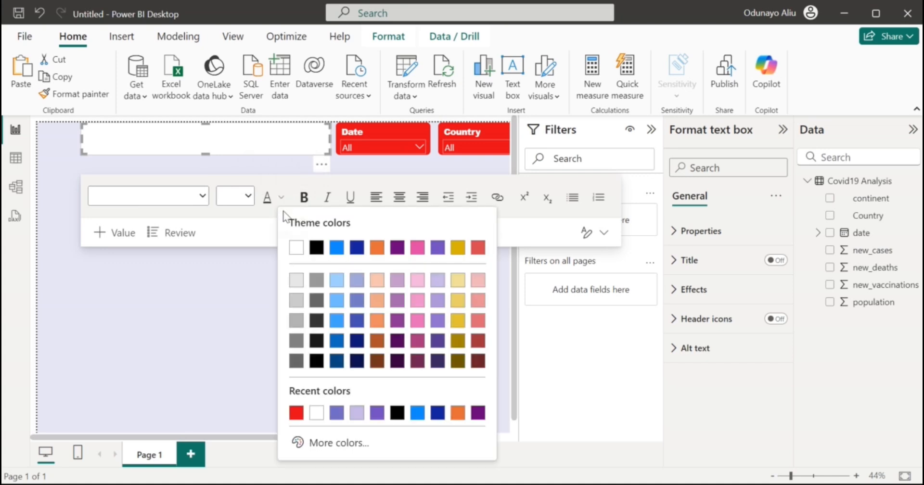
{"action": "left_click", "coordinate": [295, 412]}
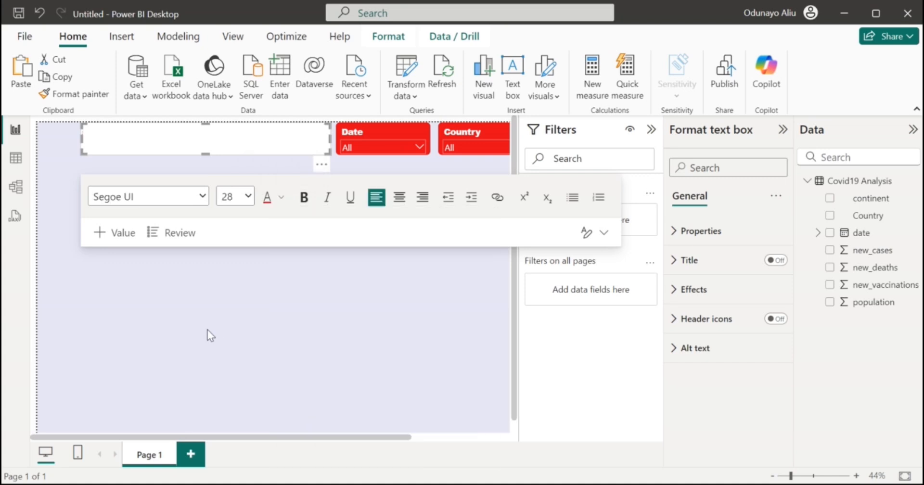
{"action": "left_click", "coordinate": [304, 197]}
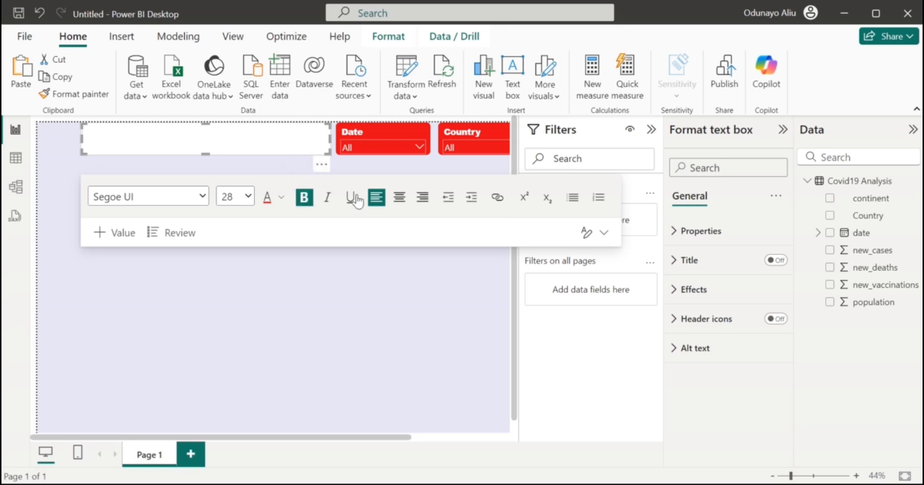
{"action": "left_click", "coordinate": [399, 196]}
Type 'Covid-19 Data Analysis' with 'Date Created: 25/09/2024' on the line below.
{"action": "type", "text": "C"}
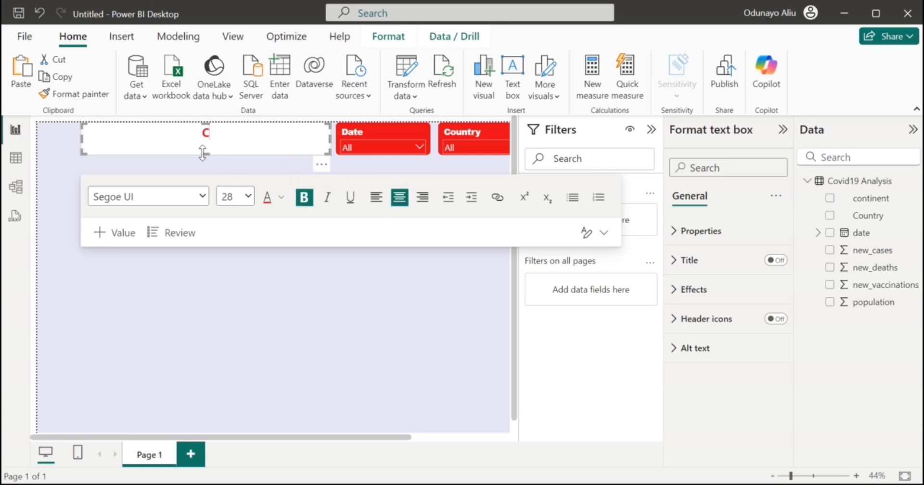
{"action": "type", "text": "ovid-19 D"}
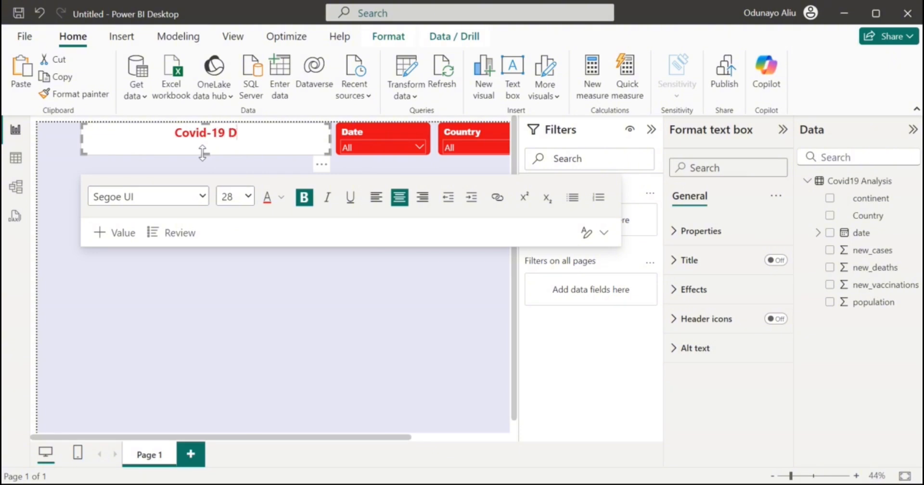
{"action": "type", "text": "ata Ana"}
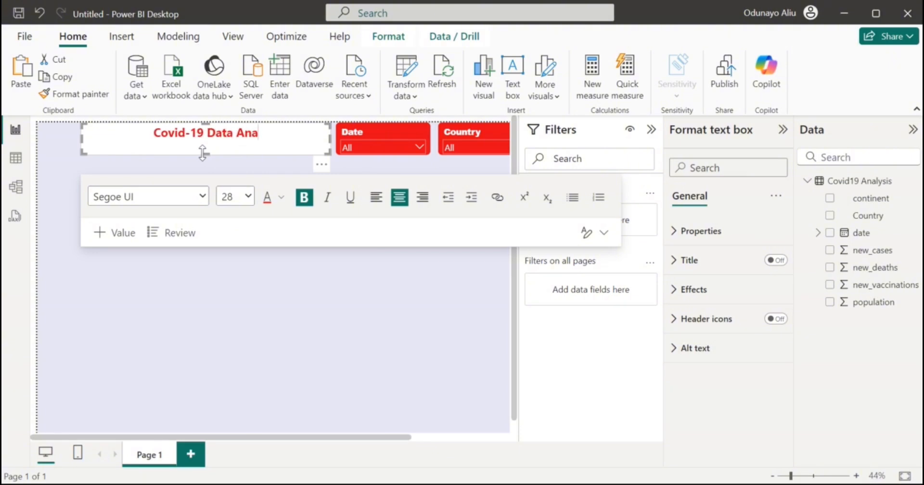
{"action": "type", "text": "lysis"}
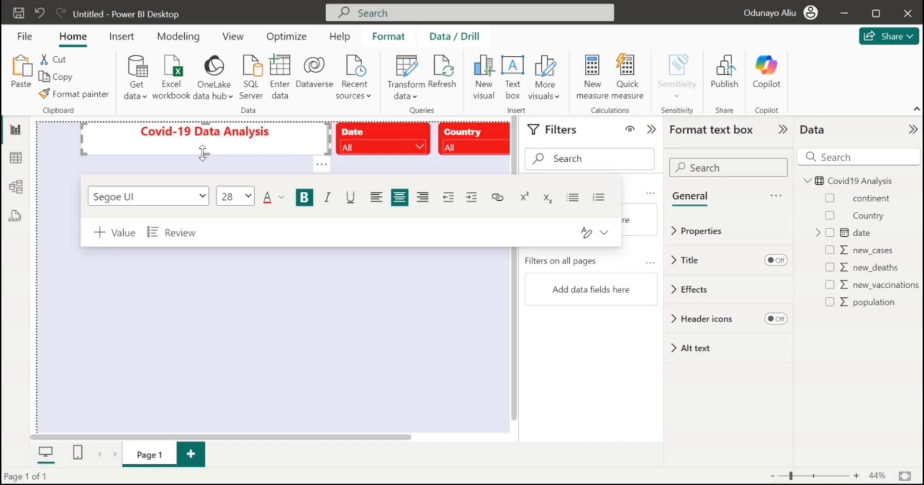
{"action": "key", "text": "Return"}
{"action": "type", "text": "Date C"}
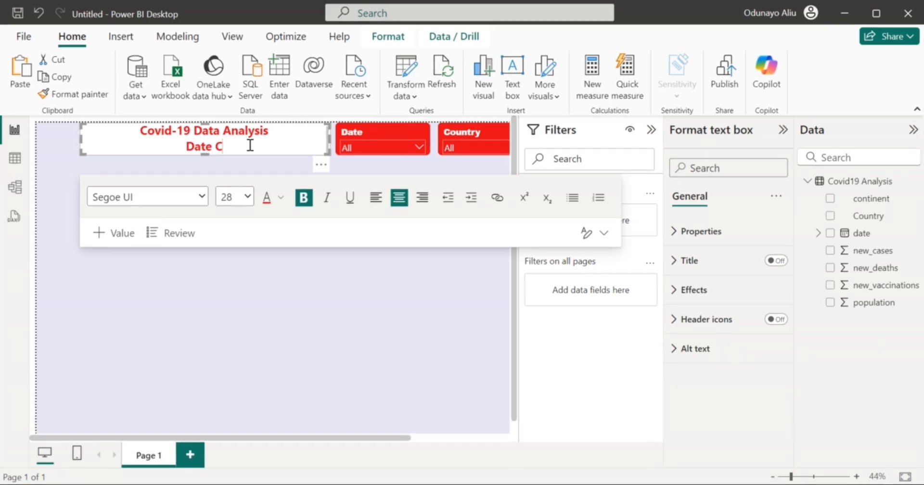
{"action": "type", "text": "reated: 25/"}
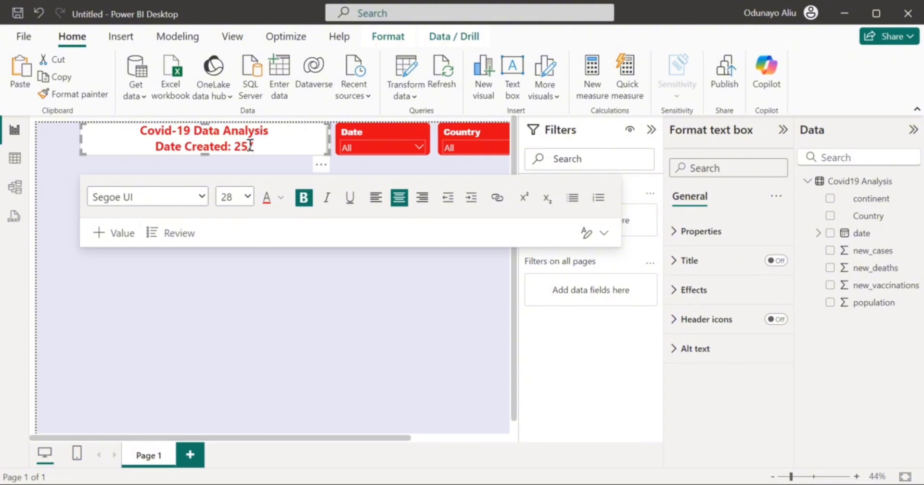
{"action": "type", "text": "09/204"}
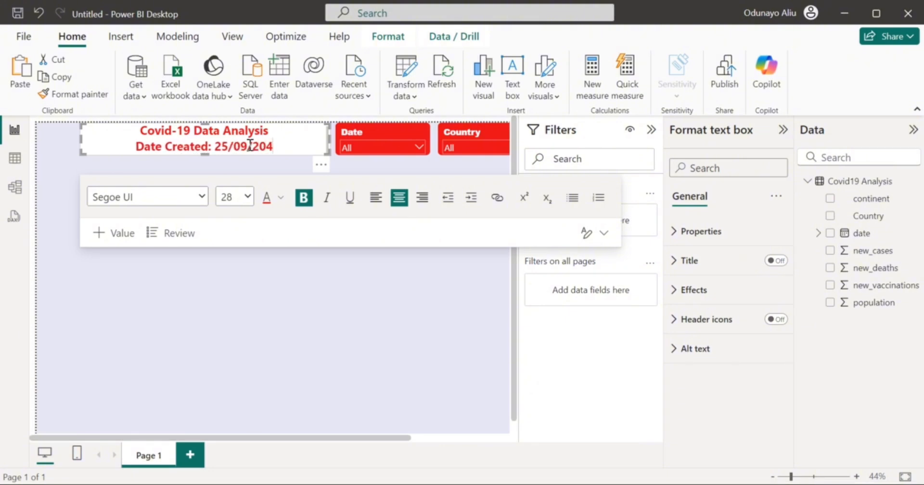
{"action": "key", "text": "BackSpace"}
{"action": "type", "text": "24"}
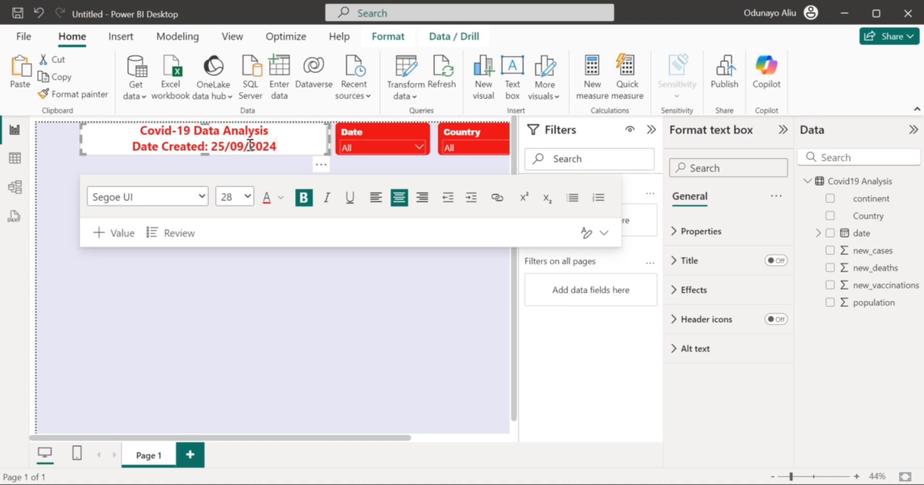
Make the Date Created line purple #716BC5 at size 16.
{"action": "left_click_drag", "start_coordinate": [283, 146], "coordinate": [131, 146]}
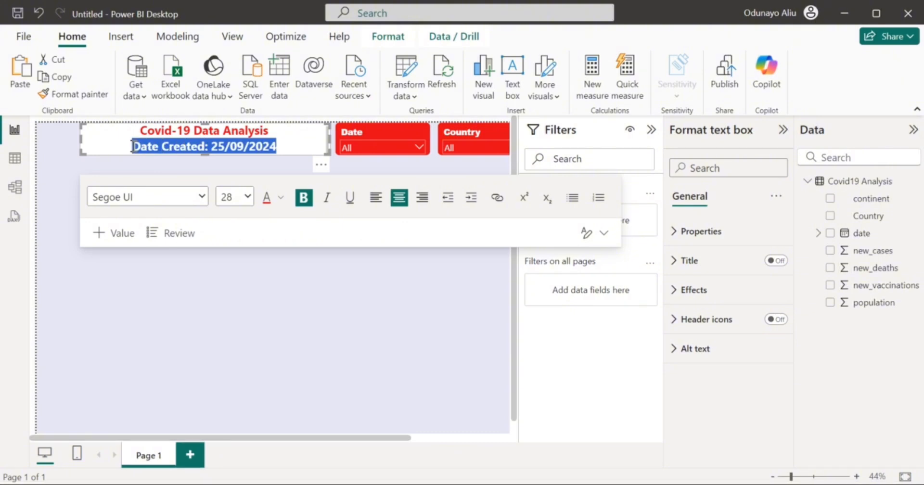
{"action": "left_click", "coordinate": [282, 208]}
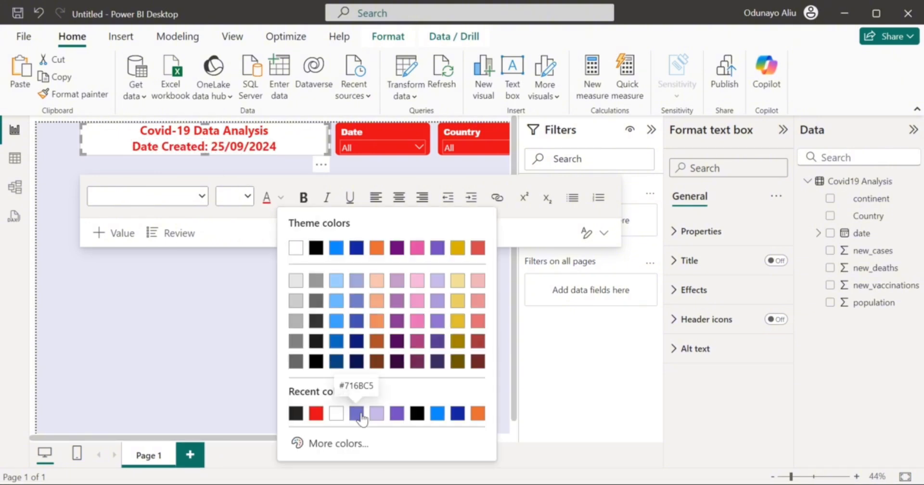
{"action": "left_click", "coordinate": [357, 413]}
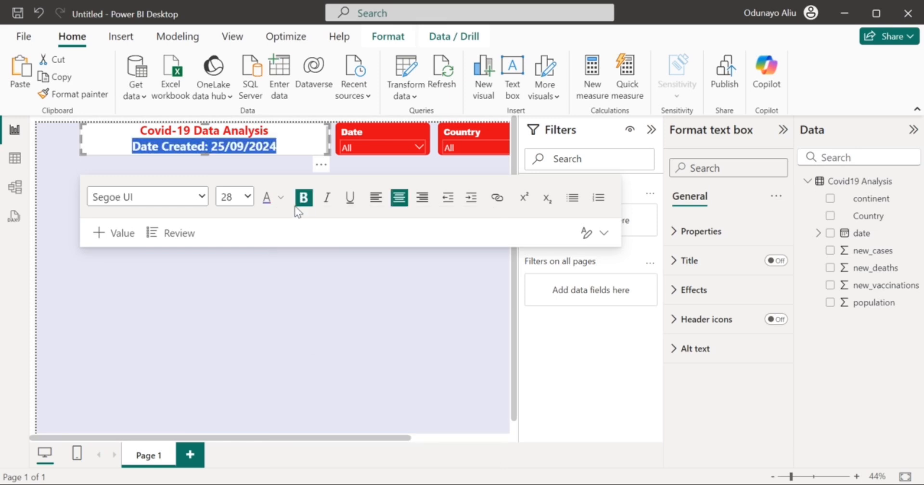
{"action": "left_click", "coordinate": [248, 197]}
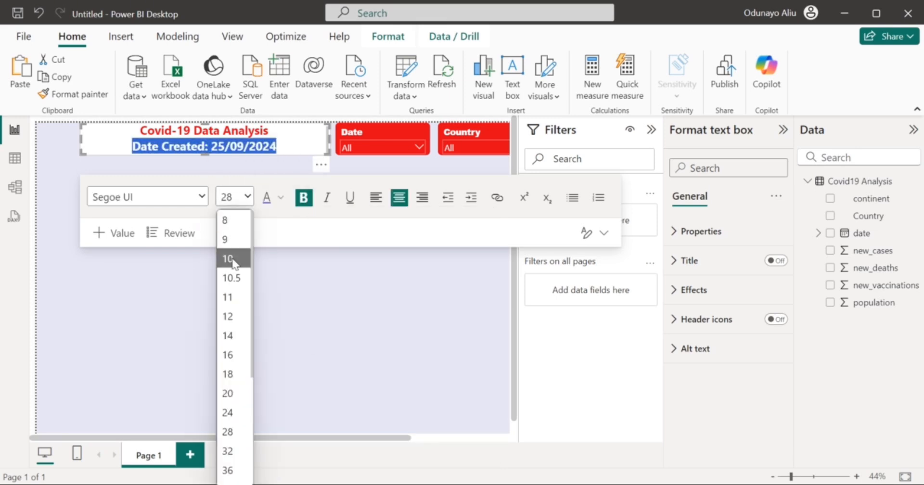
{"action": "left_click", "coordinate": [232, 355]}
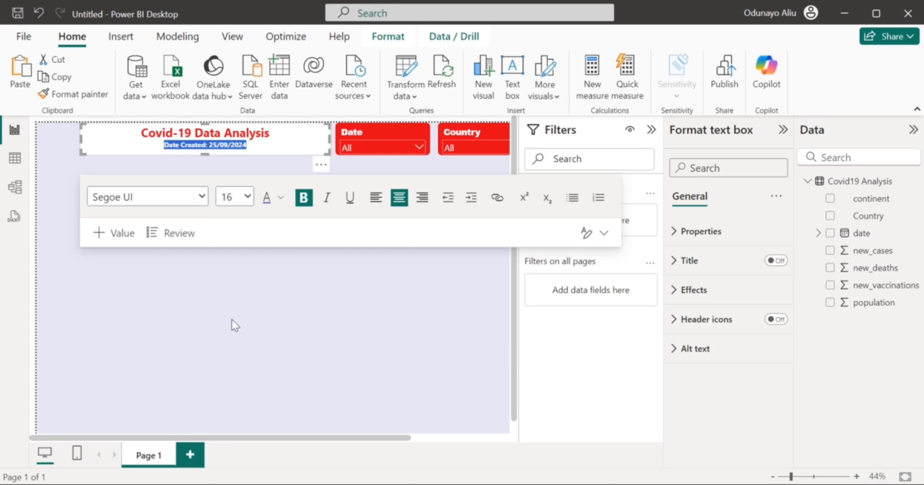
Enlarge the 'Covid-19 Data Analysis' title to size 32.
{"action": "left_click_drag", "start_coordinate": [276, 138], "coordinate": [136, 134]}
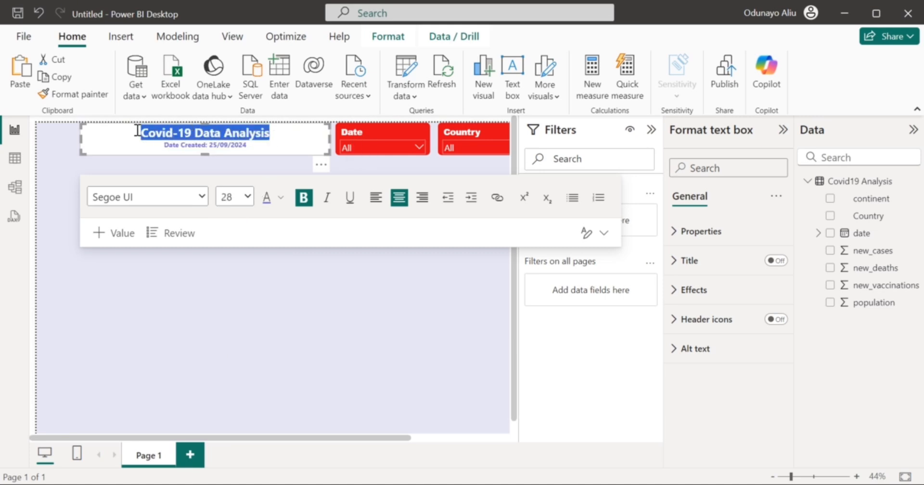
{"action": "left_click", "coordinate": [244, 197]}
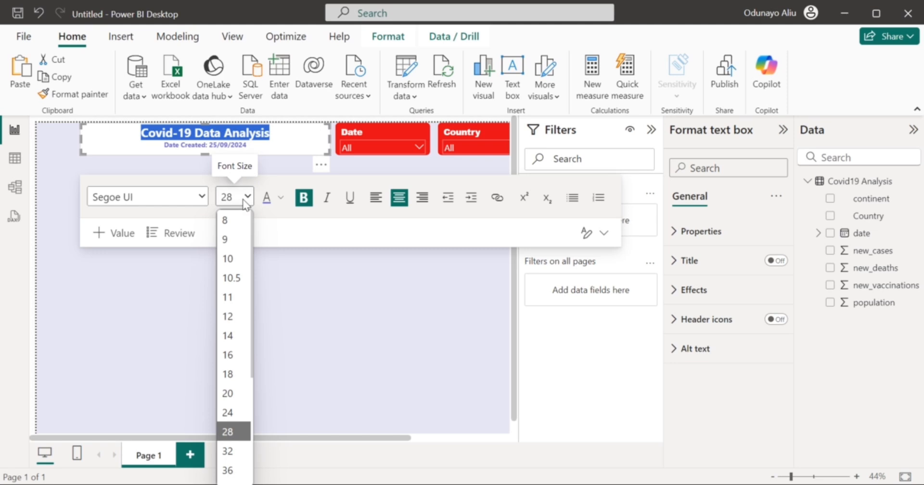
{"action": "left_click", "coordinate": [227, 447]}
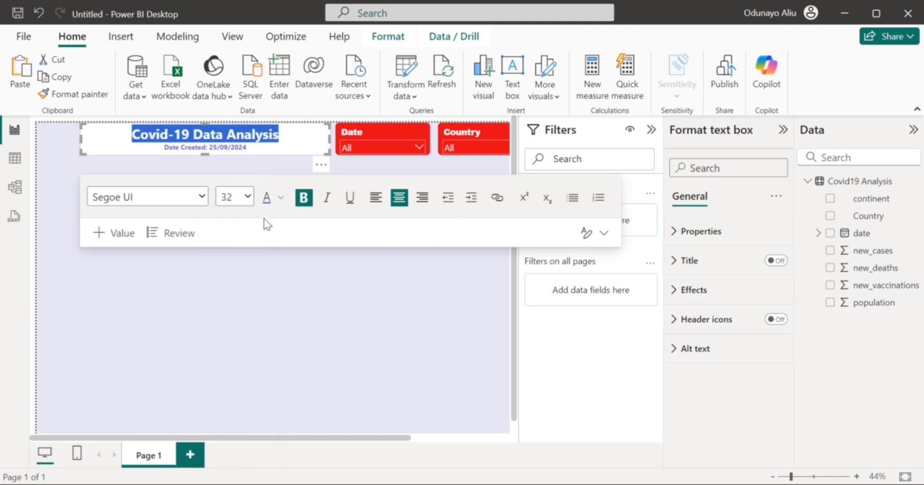
{"action": "left_click", "coordinate": [305, 148]}
Make the text box background transparent.
{"action": "left_click", "coordinate": [740, 290]}
{"action": "left_click", "coordinate": [769, 325]}
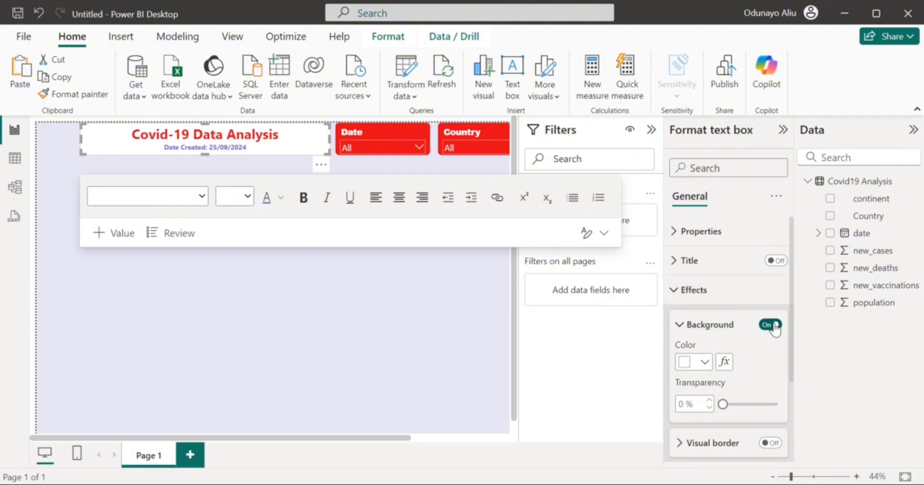
{"action": "left_click", "coordinate": [760, 326]}
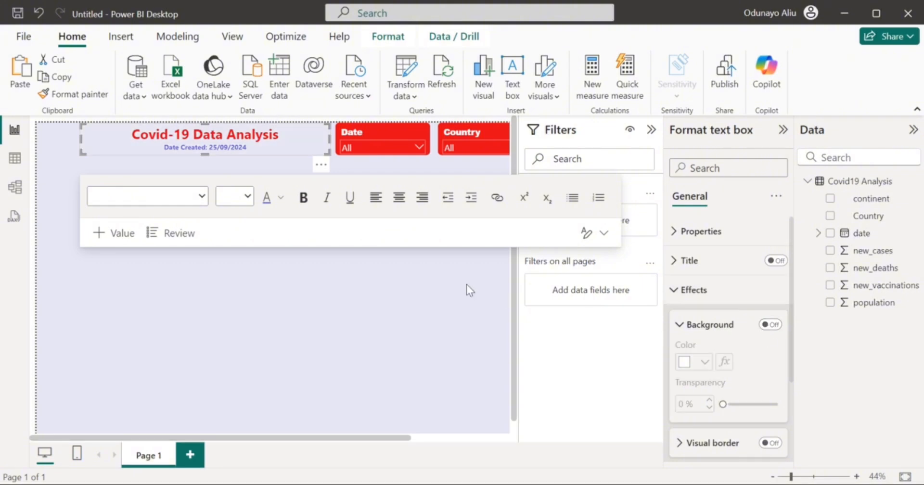
{"action": "left_click", "coordinate": [383, 284]}
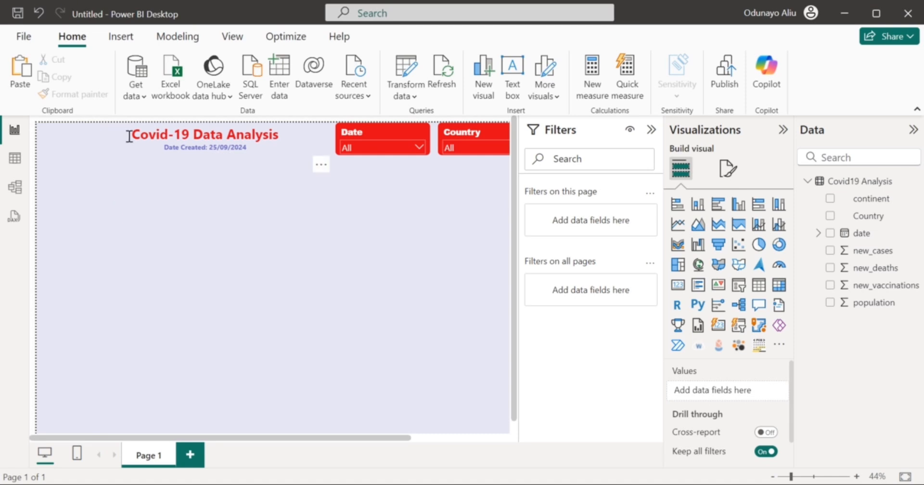
Italicise the 'Covid-19 Data Analysis' title.
{"action": "left_click_drag", "start_coordinate": [129, 136], "coordinate": [299, 133]}
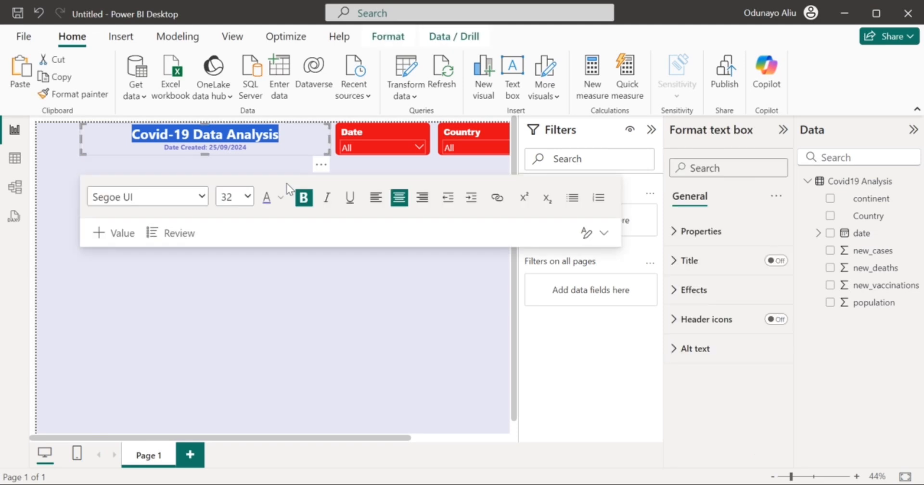
{"action": "left_click", "coordinate": [328, 200]}
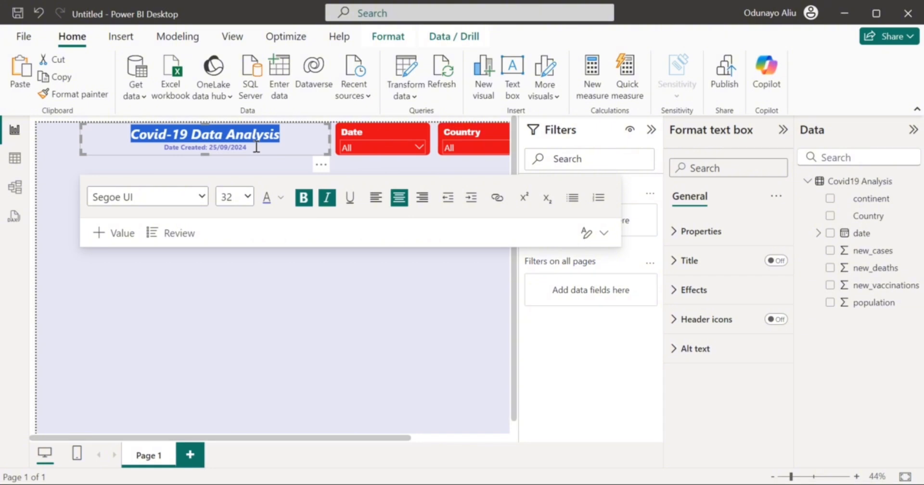
{"action": "left_click", "coordinate": [363, 166]}
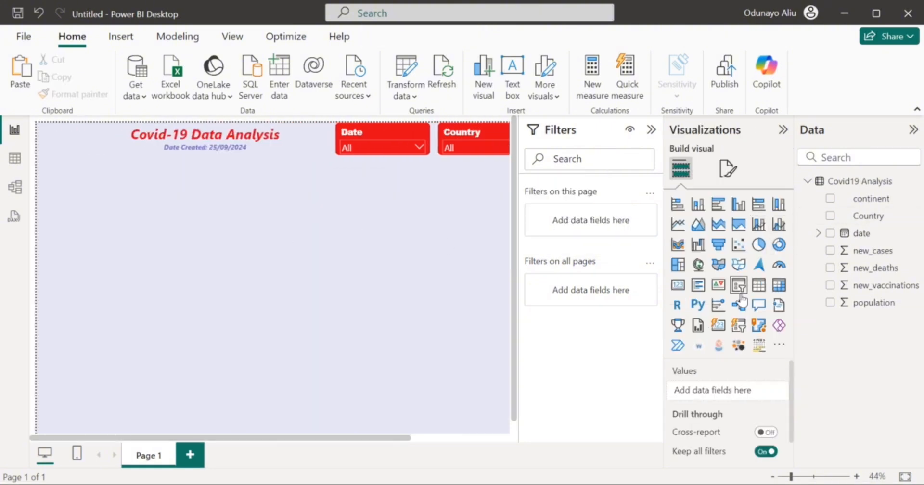
Add a card under the title showing the distinct count of Country (243), and start renaming its field.
{"action": "left_click", "coordinate": [678, 286]}
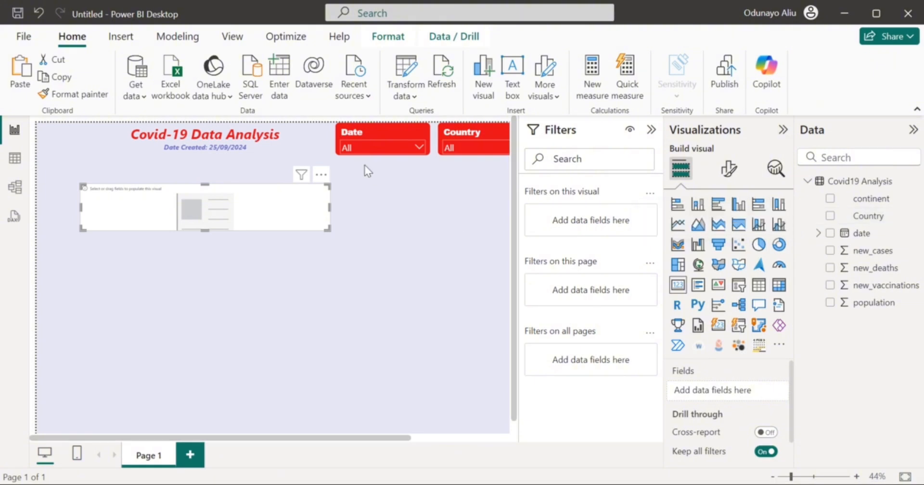
{"action": "left_click_drag", "start_coordinate": [287, 214], "coordinate": [236, 198]}
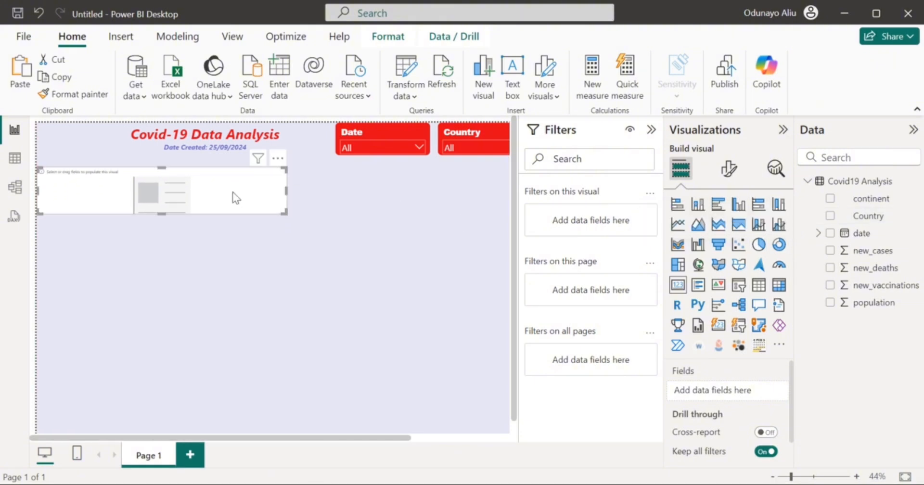
{"action": "left_click", "coordinate": [830, 217]}
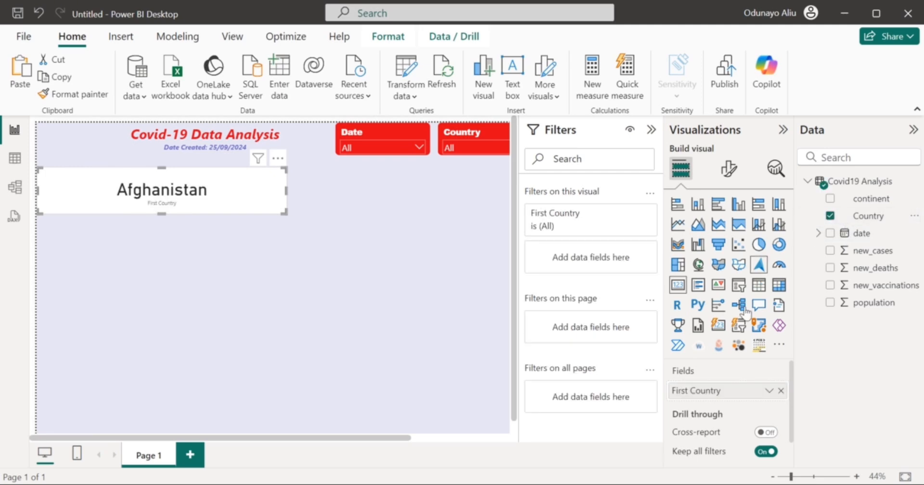
{"action": "left_click", "coordinate": [769, 391]}
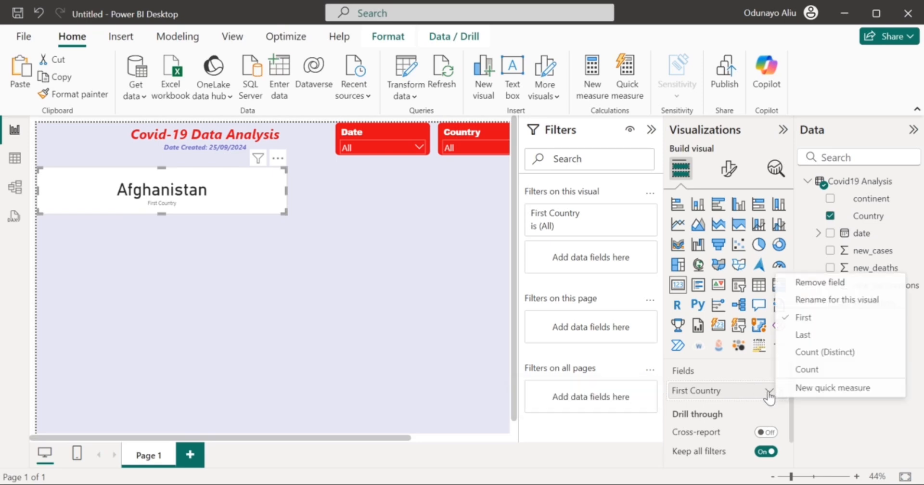
{"action": "left_click", "coordinate": [798, 371]}
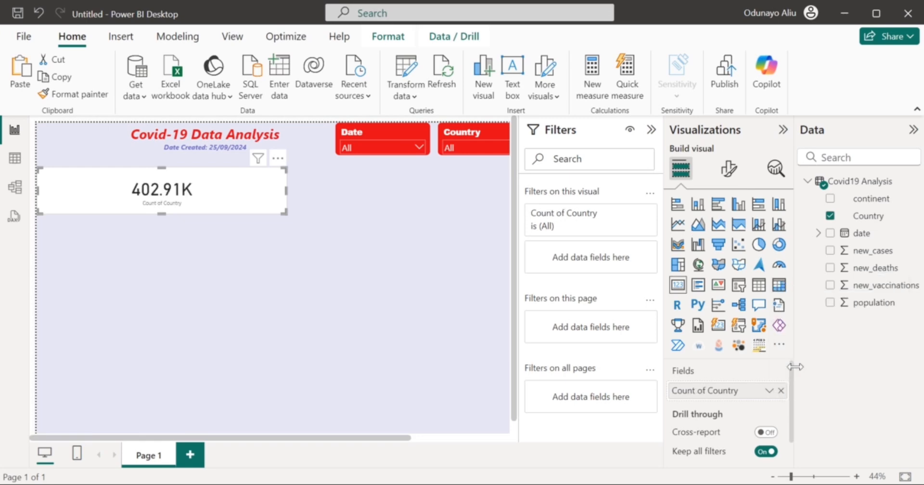
{"action": "left_click", "coordinate": [769, 390]}
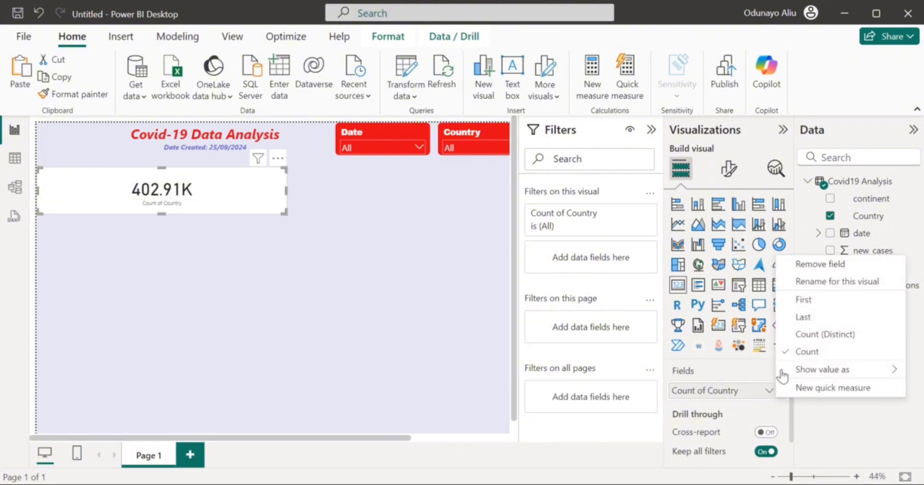
{"action": "left_click", "coordinate": [811, 336]}
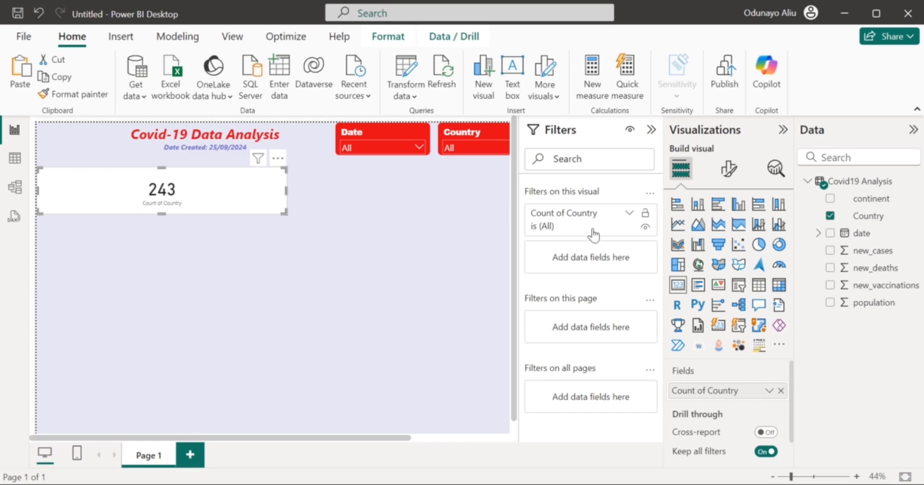
{"action": "double_click", "coordinate": [708, 392]}
Rename the card's Count of Country field to Countries.
{"action": "key", "text": "Left"}
{"action": "key", "text": "Left"}
{"action": "key", "text": "Left"}
{"action": "key", "text": "Left"}
{"action": "key", "text": "Left"}
{"action": "key", "text": "Left"}
{"action": "key", "text": "BackSpace"}
{"action": "key", "text": "BackSpace"}
{"action": "key", "text": "BackSpace"}
{"action": "key", "text": "BackSpace"}
{"action": "key", "text": "BackSpace"}
{"action": "key", "text": "BackSpace"}
{"action": "key", "text": "BackSpace"}
{"action": "key", "text": "BackSpace"}
{"action": "key", "text": "BackSpace"}
{"action": "key", "text": "Right"}
{"action": "key", "text": "Right"}
{"action": "key", "text": "Right"}
{"action": "key", "text": "Right"}
{"action": "key", "text": "Right"}
{"action": "key", "text": "Right"}
{"action": "key", "text": "Right"}
{"action": "key", "text": "BackSpace"}
{"action": "type", "text": "ies"}
{"action": "key", "text": "Return"}
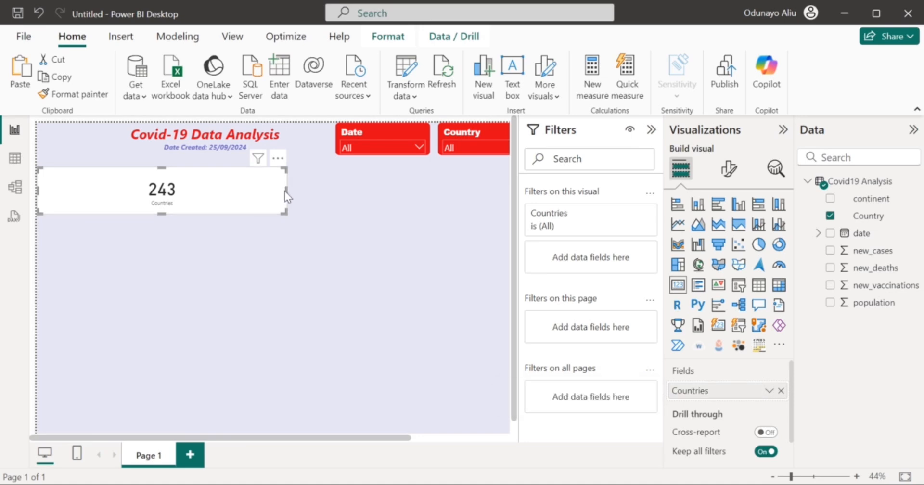
Narrow the card to about half width and line up an identical copy beside it.
{"action": "left_click_drag", "start_coordinate": [287, 191], "coordinate": [134, 181]}
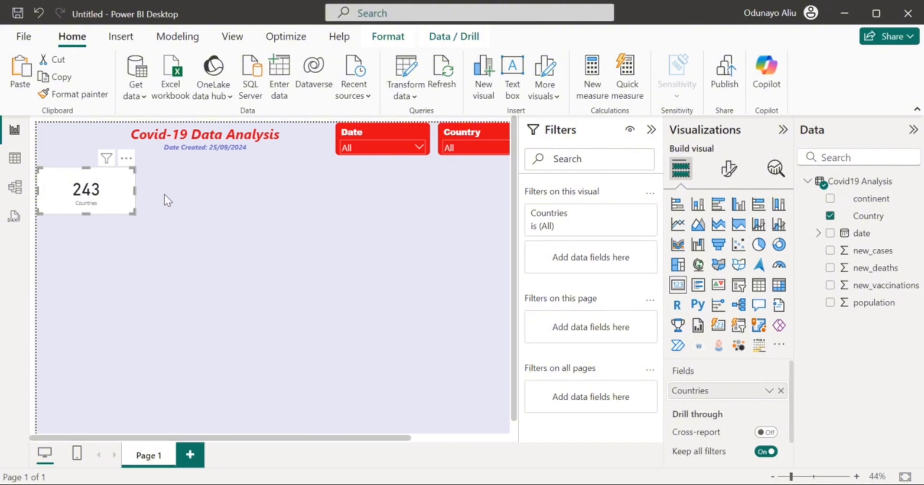
{"action": "key", "text": "ctrl+v"}
{"action": "left_click_drag", "start_coordinate": [126, 202], "coordinate": [227, 193]}
{"action": "left_click", "coordinate": [137, 192]}
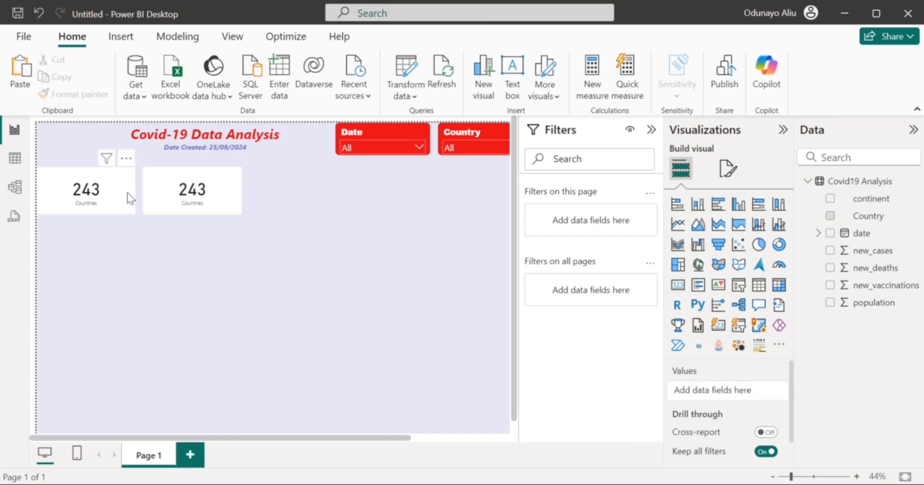
{"action": "left_click", "coordinate": [128, 186]}
{"action": "left_click_drag", "start_coordinate": [128, 165], "coordinate": [125, 153]}
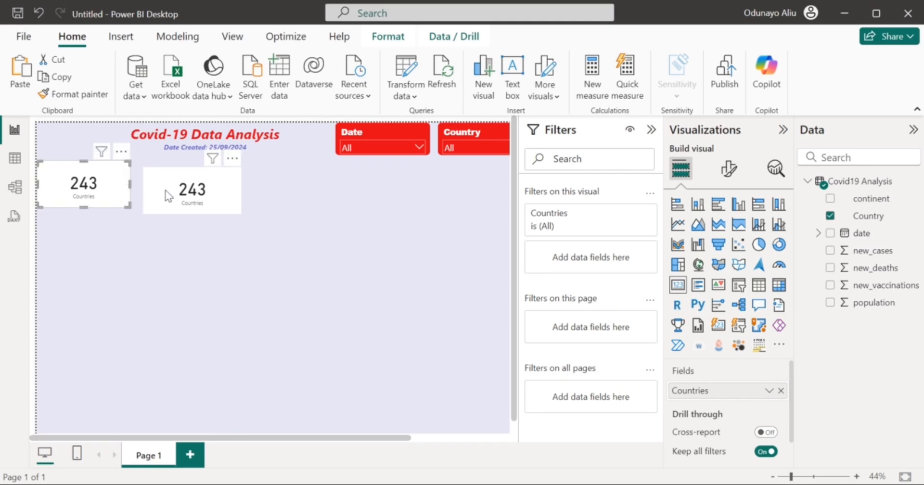
{"action": "mouse_move", "coordinate": [164, 189]}
{"action": "left_mouse_down"}
{"action": "mouse_move", "coordinate": [158, 172]}
{"action": "mouse_move", "coordinate": [163, 188]}
{"action": "left_mouse_up"}
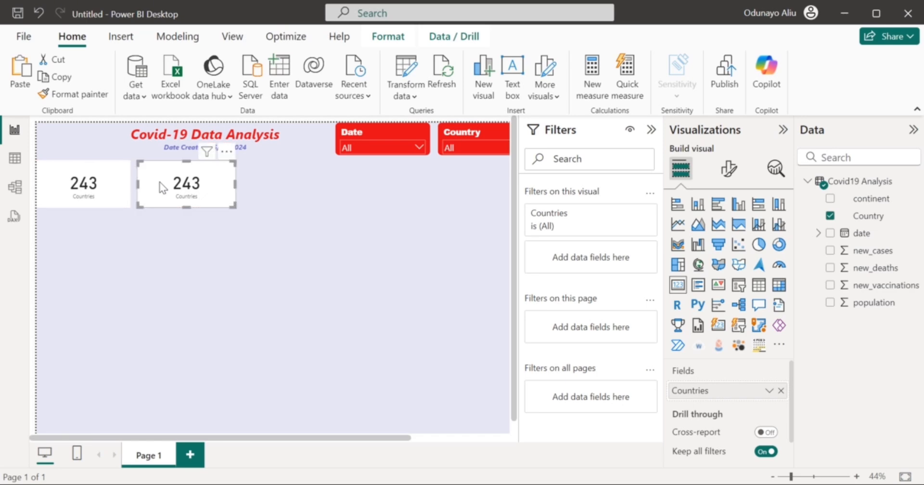
Switch the copied card to Sum of new_cases, renamed Cases.
{"action": "left_click", "coordinate": [830, 218]}
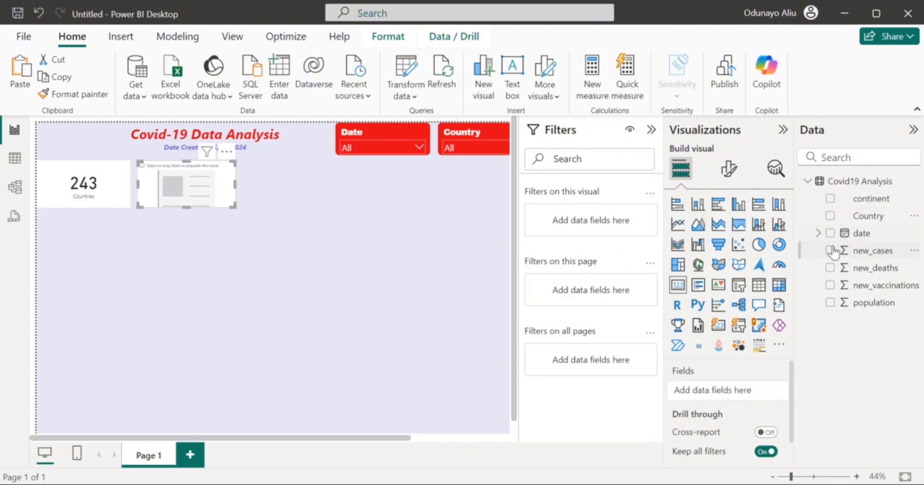
{"action": "left_click", "coordinate": [831, 251]}
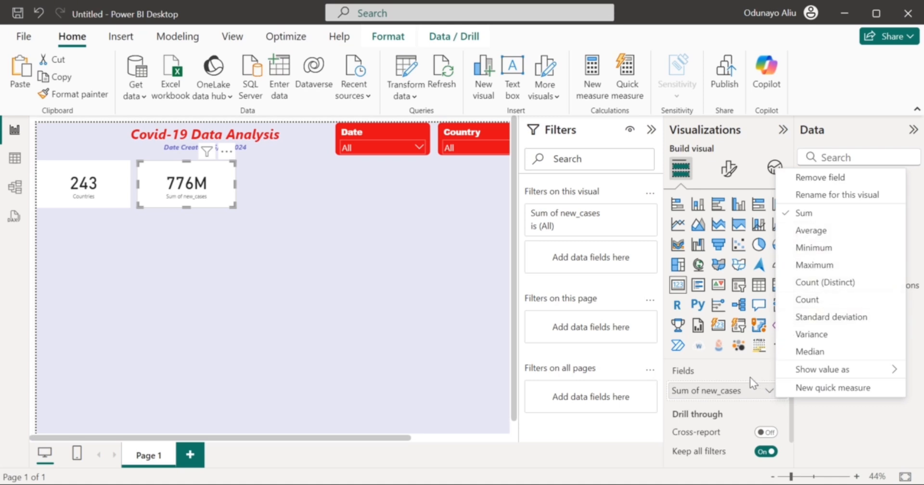
{"action": "left_click", "coordinate": [725, 390]}
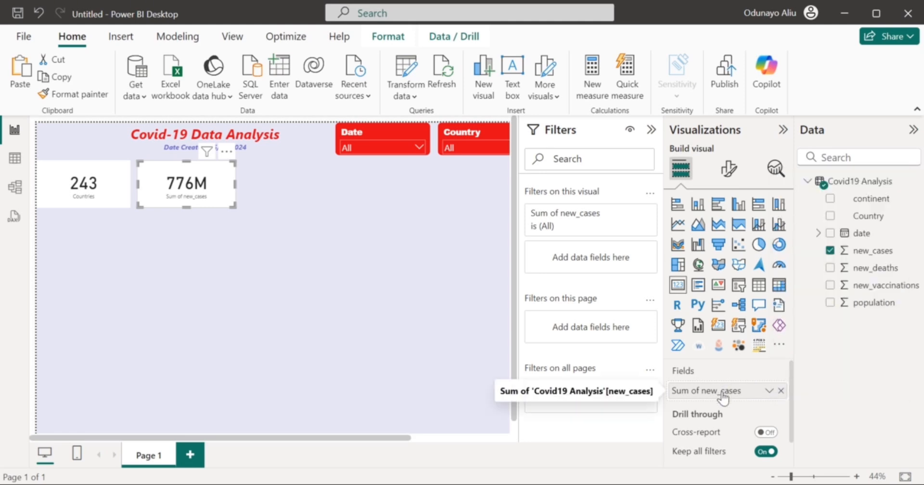
{"action": "double_click", "coordinate": [723, 391]}
{"action": "key", "text": "BackSpace"}
{"action": "key", "text": "BackSpace"}
{"action": "key", "text": "BackSpace"}
{"action": "key", "text": "BackSpace"}
{"action": "key", "text": "BackSpace"}
{"action": "key", "text": "BackSpace"}
{"action": "key", "text": "BackSpace"}
{"action": "key", "text": "BackSpace"}
{"action": "key", "text": "BackSpace"}
{"action": "key", "text": "BackSpace"}
{"action": "key", "text": "BackSpace"}
{"action": "key", "text": "BackSpace"}
{"action": "type", "text": "C"}
{"action": "key", "text": "Return"}
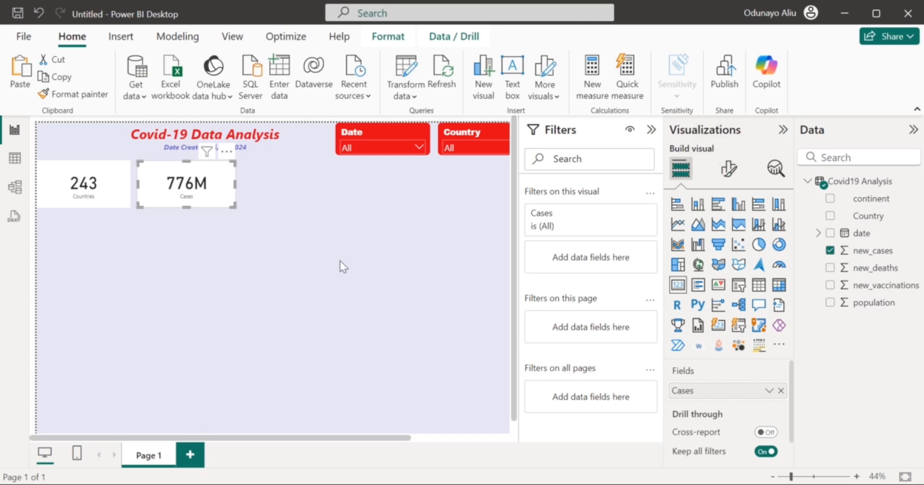
Add another card beside it showing Sum of new_deaths, renamed Deaths.
{"action": "key", "text": "ctrl+v"}
{"action": "left_click_drag", "start_coordinate": [210, 194], "coordinate": [313, 189]}
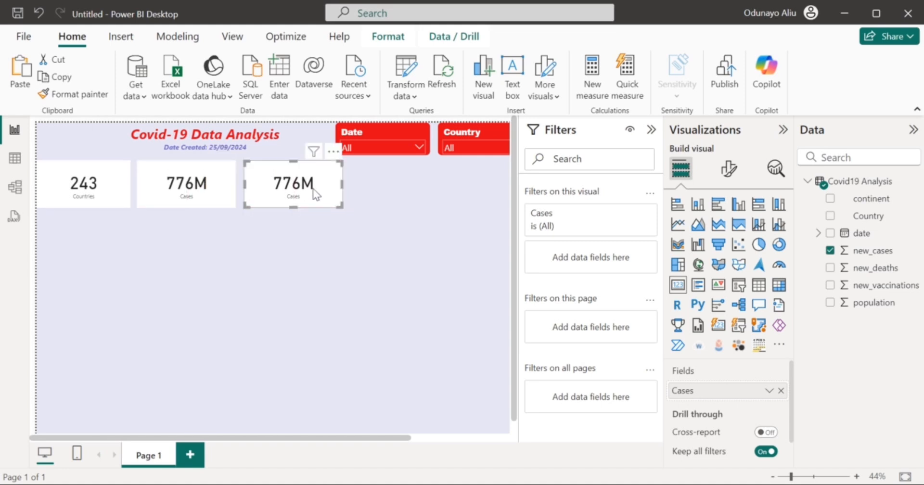
{"action": "left_click", "coordinate": [830, 250]}
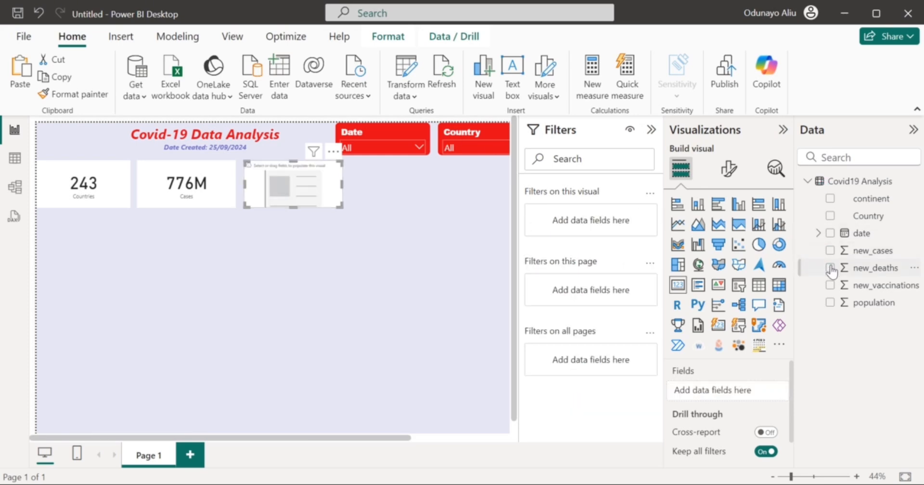
{"action": "left_click", "coordinate": [830, 268]}
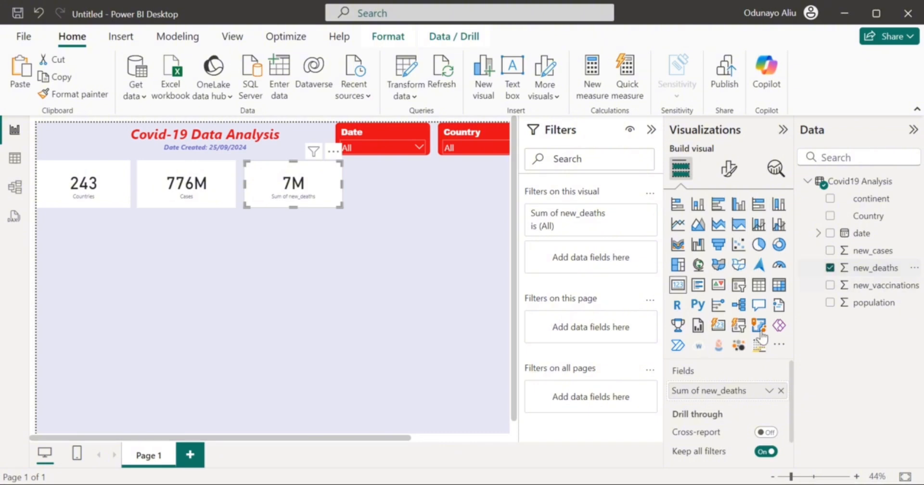
{"action": "double_click", "coordinate": [724, 392]}
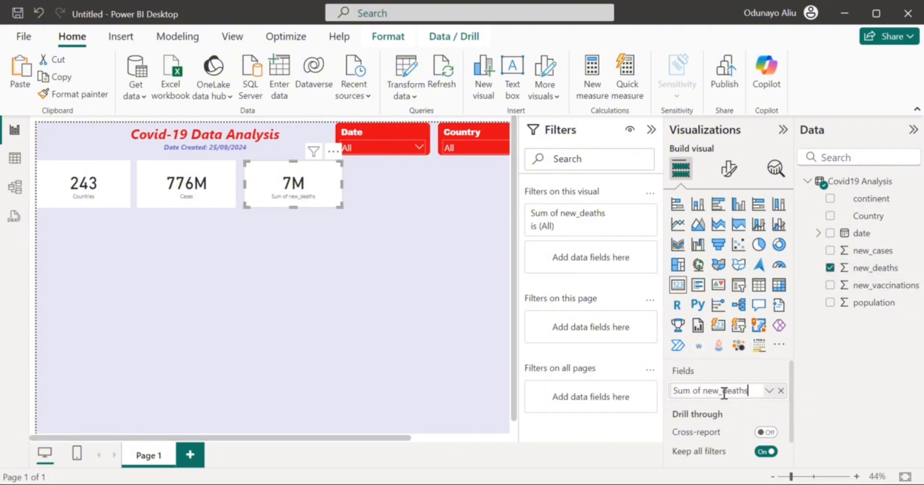
{"action": "key", "text": "BackSpace"}
{"action": "key", "text": "BackSpace"}
{"action": "key", "text": "BackSpace"}
{"action": "key", "text": "BackSpace"}
{"action": "key", "text": "BackSpace"}
{"action": "key", "text": "BackSpace"}
{"action": "key", "text": "BackSpace"}
{"action": "key", "text": "BackSpace"}
{"action": "key", "text": "BackSpace"}
{"action": "key", "text": "BackSpace"}
{"action": "key", "text": "BackSpace"}
{"action": "key", "text": "BackSpace"}
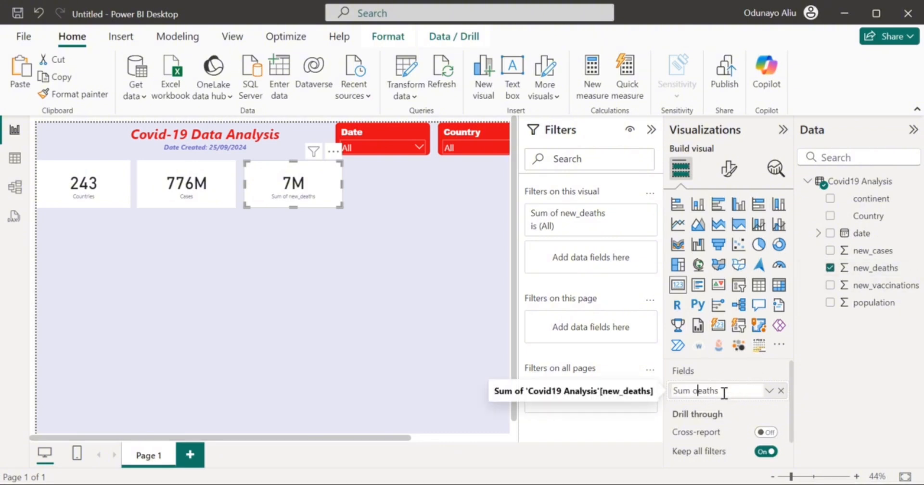
{"action": "type", "text": "D"}
{"action": "key", "text": "Return"}
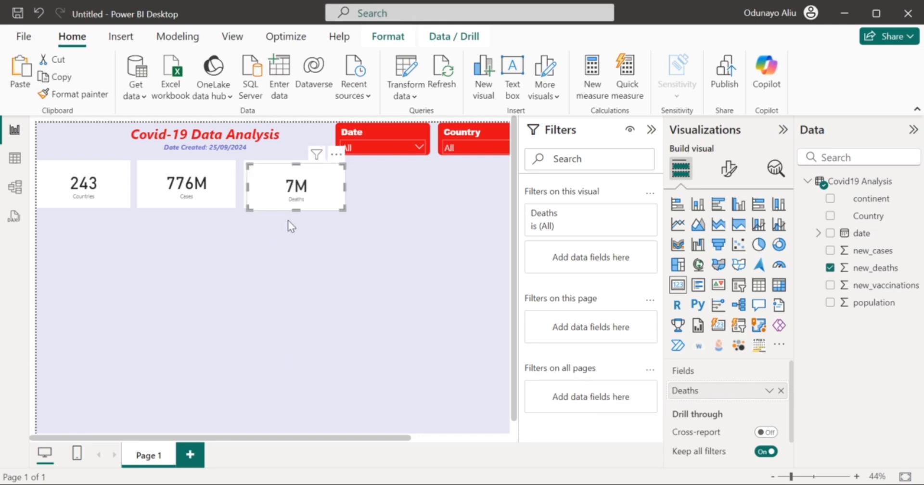
Add a fourth card showing Sum of new_vaccinations, renamed Vaccinations.
{"action": "left_click_drag", "start_coordinate": [279, 187], "coordinate": [376, 186]}
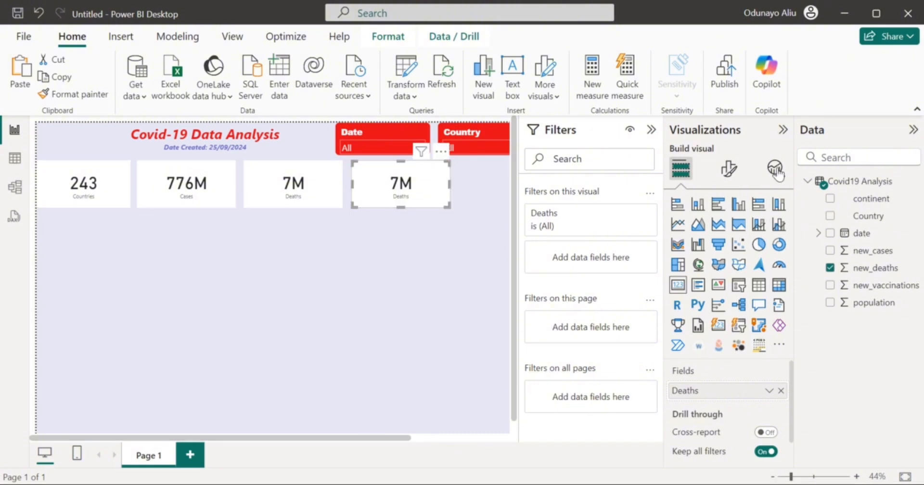
{"action": "left_click", "coordinate": [831, 269]}
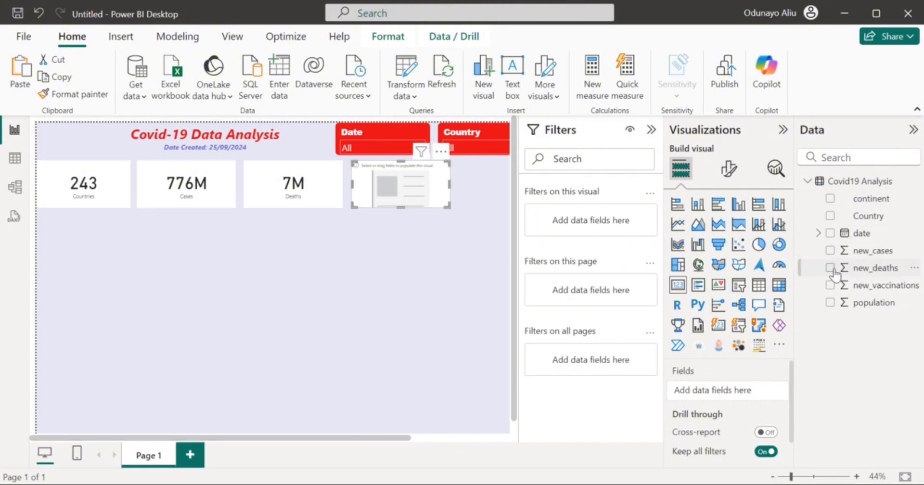
{"action": "left_click", "coordinate": [831, 287]}
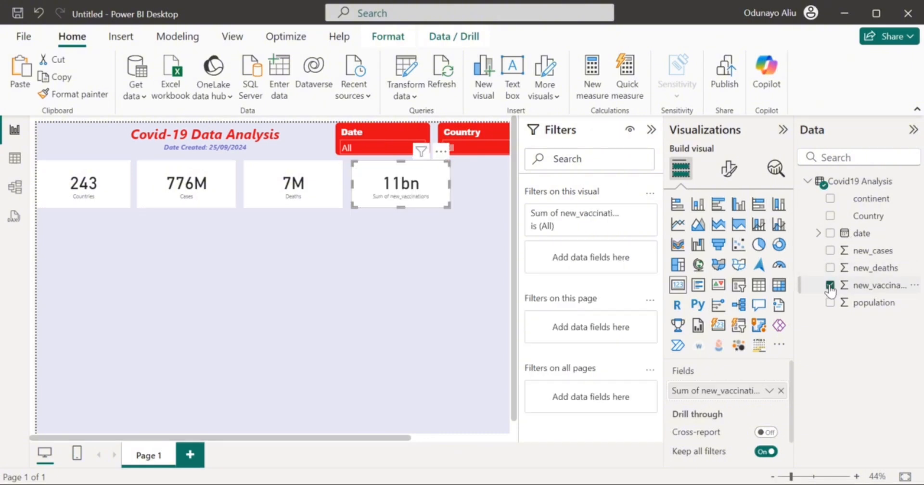
{"action": "double_click", "coordinate": [722, 394]}
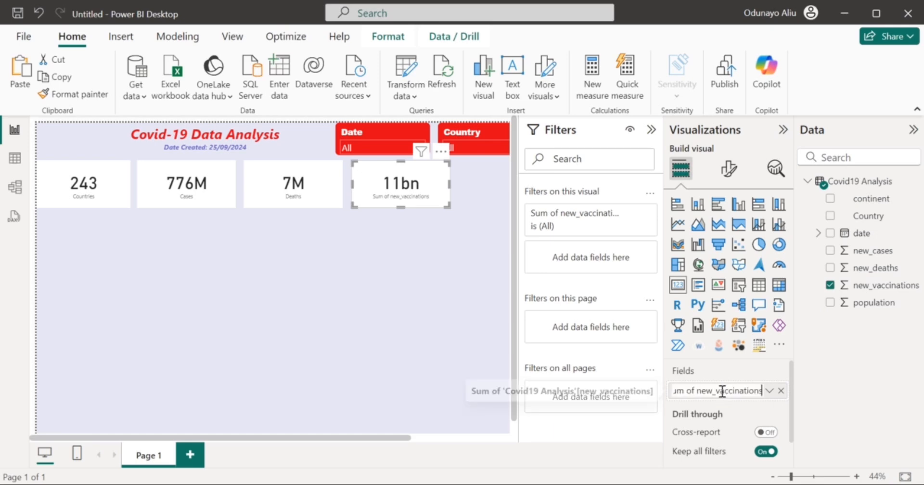
{"action": "key", "text": "BackSpace"}
{"action": "key", "text": "BackSpace"}
{"action": "key", "text": "BackSpace"}
{"action": "key", "text": "BackSpace"}
{"action": "key", "text": "BackSpace"}
{"action": "key", "text": "BackSpace"}
{"action": "key", "text": "BackSpace"}
{"action": "key", "text": "BackSpace"}
{"action": "key", "text": "BackSpace"}
{"action": "key", "text": "BackSpace"}
{"action": "key", "text": "BackSpace"}
{"action": "key", "text": "BackSpace"}
{"action": "type", "text": "V"}
{"action": "key", "text": "Return"}
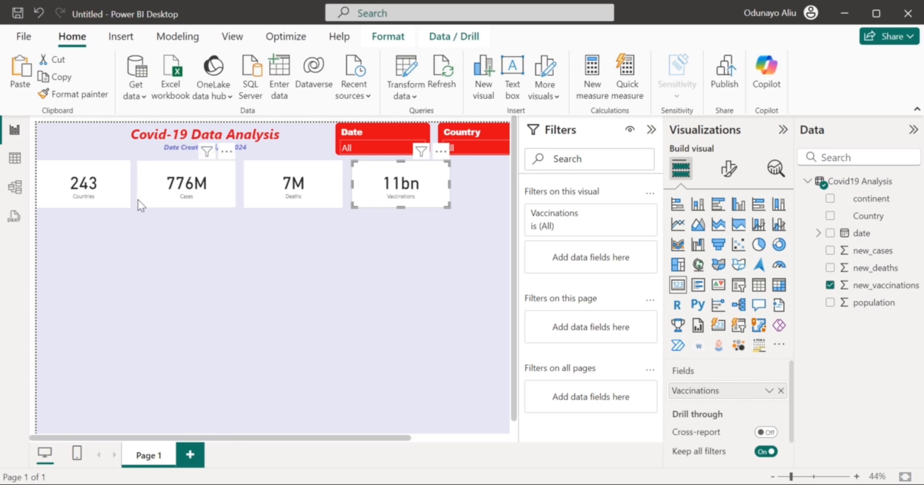
Select the Countries card and bring up its formatting options.
{"action": "left_click", "coordinate": [115, 200]}
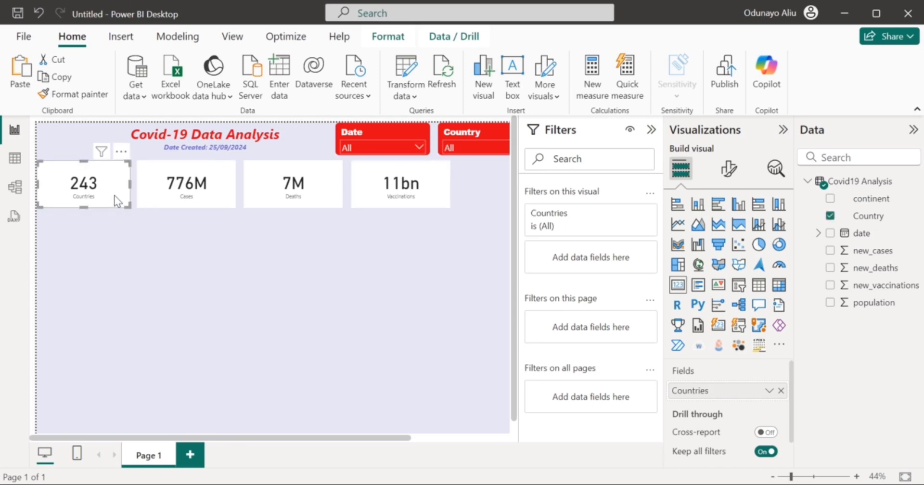
{"action": "scroll", "coordinate": [263, 267], "scroll_direction": "right", "scroll_amount": 3}
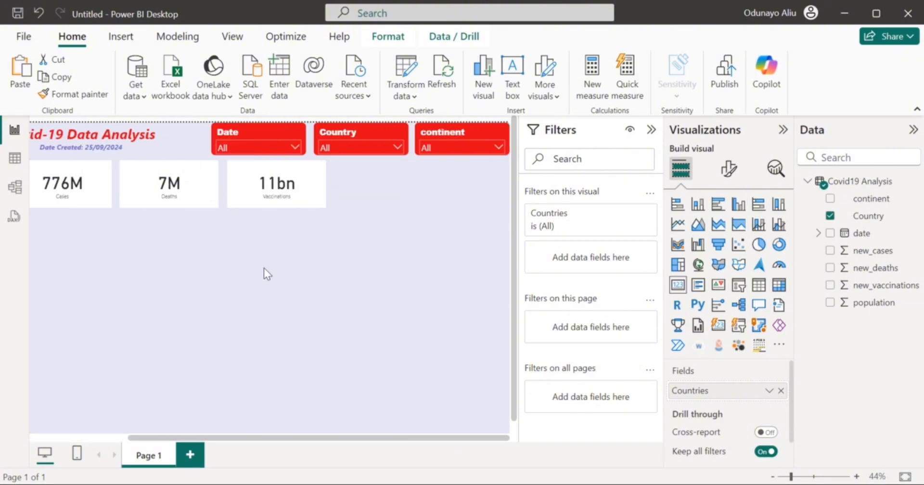
{"action": "scroll", "coordinate": [264, 268], "scroll_direction": "left", "scroll_amount": 3}
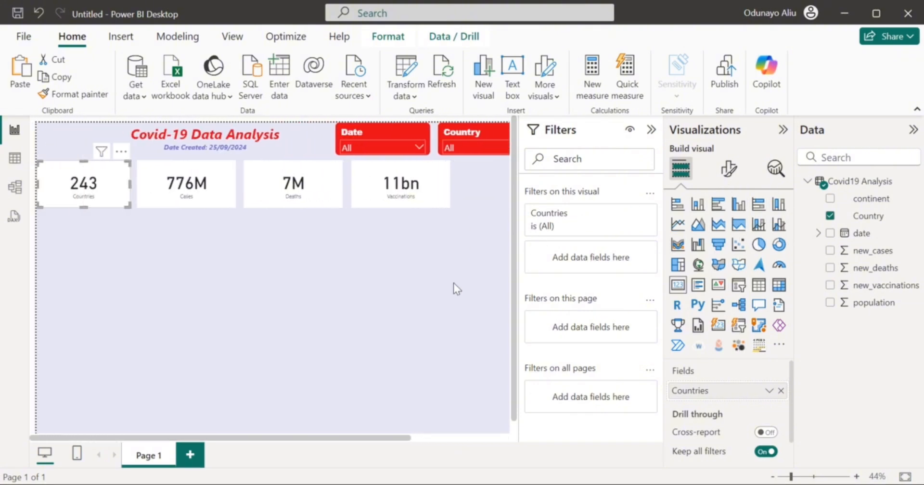
{"action": "left_click", "coordinate": [720, 169]}
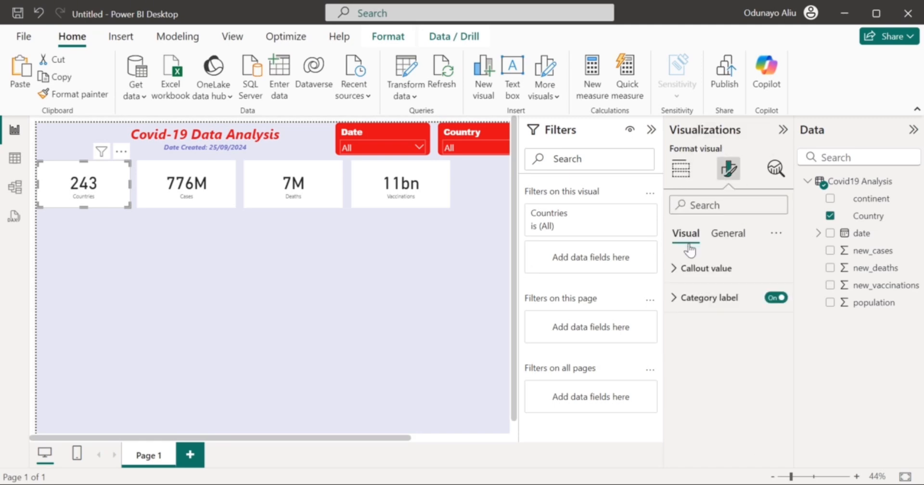
Turn on a purple visual border for the Countries card.
{"action": "left_click", "coordinate": [729, 236]}
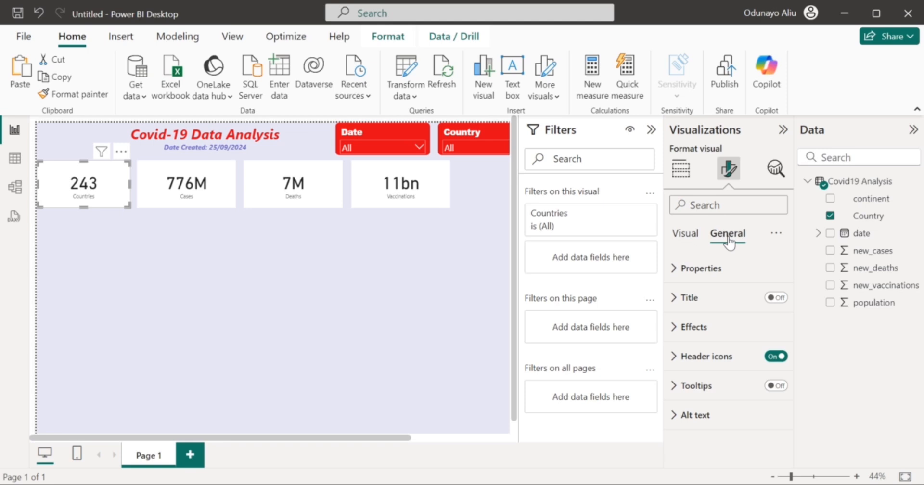
{"action": "left_click", "coordinate": [705, 323]}
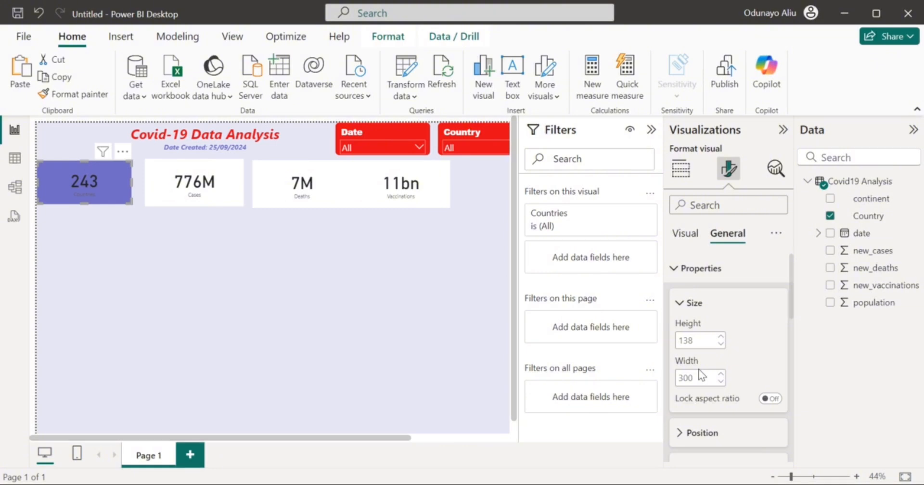
{"action": "left_click", "coordinate": [679, 269]}
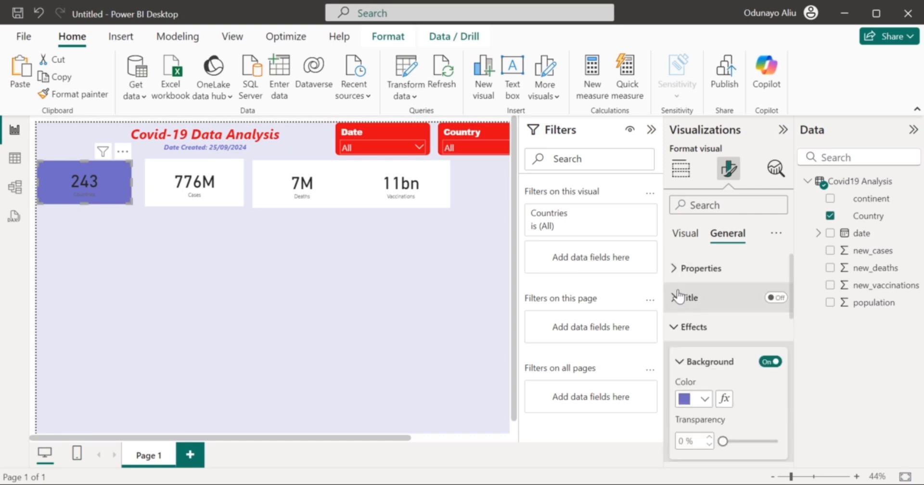
{"action": "left_click", "coordinate": [691, 364]}
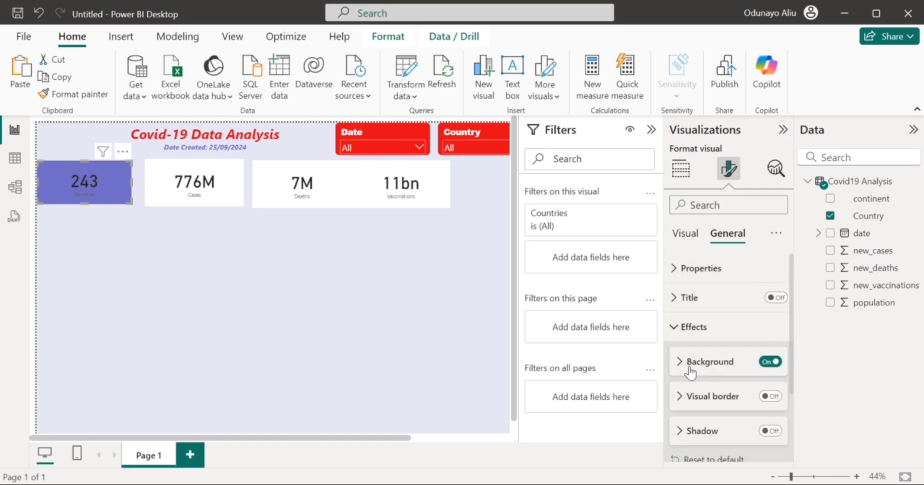
{"action": "left_click", "coordinate": [774, 397]}
{"action": "left_click", "coordinate": [714, 396]}
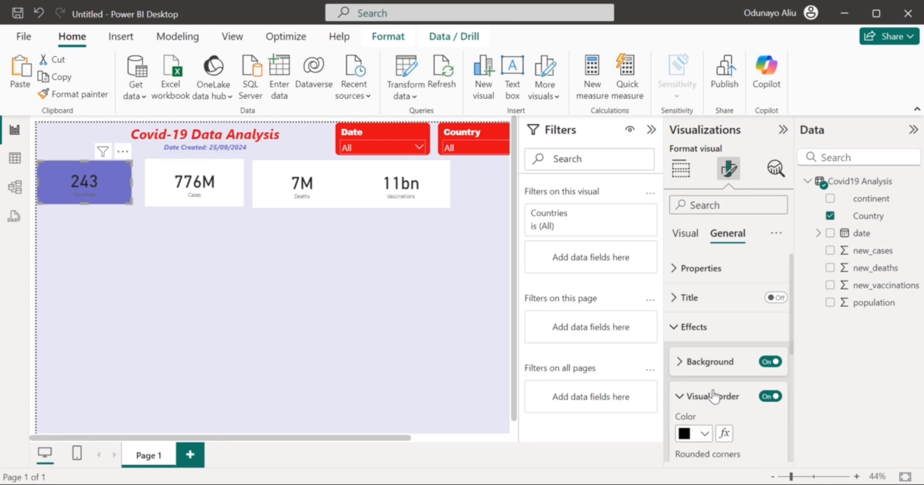
{"action": "left_click", "coordinate": [704, 435]}
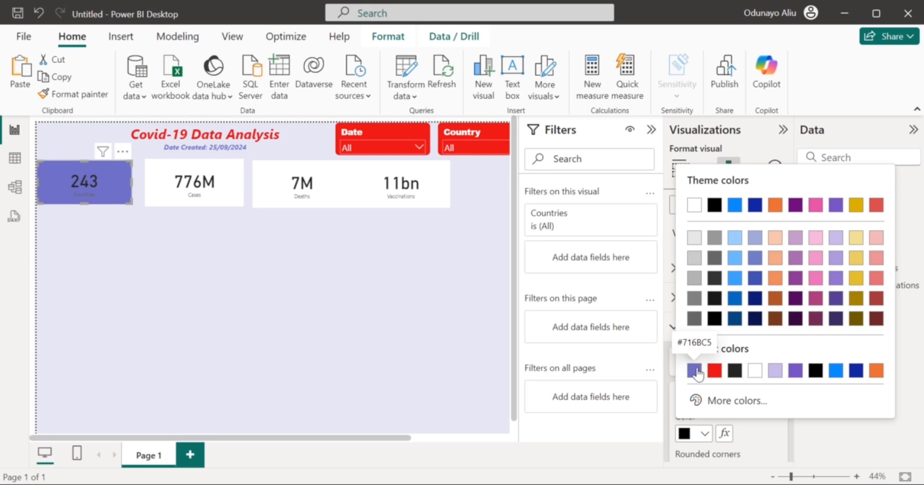
{"action": "left_click", "coordinate": [695, 370]}
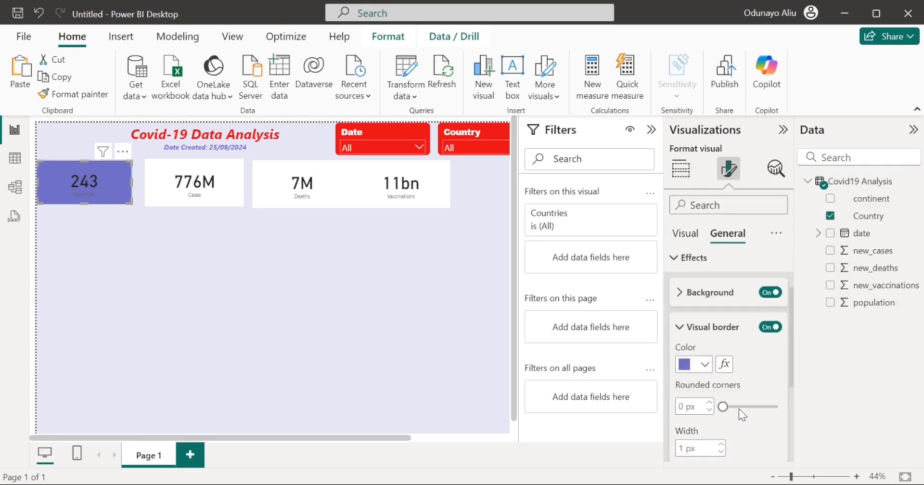
Round the card's border corners to 12 px.
{"action": "left_click_drag", "start_coordinate": [738, 407], "coordinate": [745, 408]}
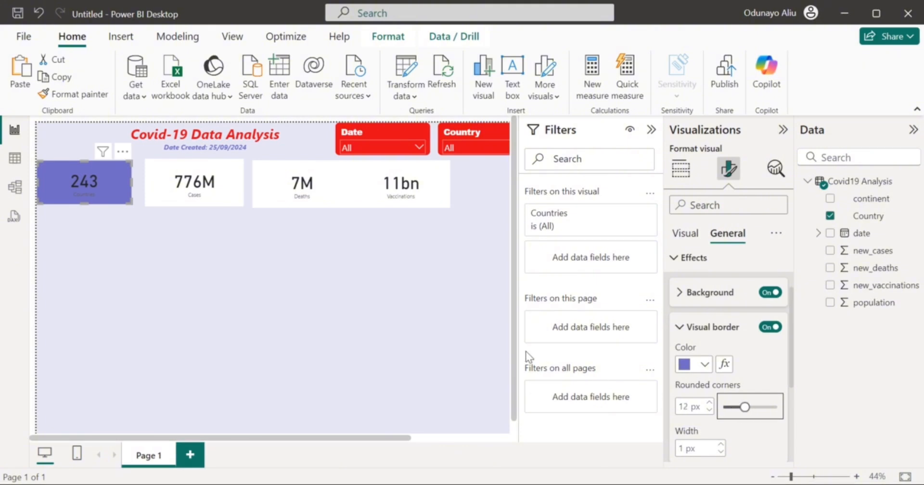
{"action": "scroll", "coordinate": [754, 413], "scroll_direction": "down", "scroll_amount": 3}
{"action": "scroll", "coordinate": [754, 413], "scroll_direction": "down", "scroll_amount": 1}
{"action": "scroll", "coordinate": [753, 413], "scroll_direction": "up", "scroll_amount": 5}
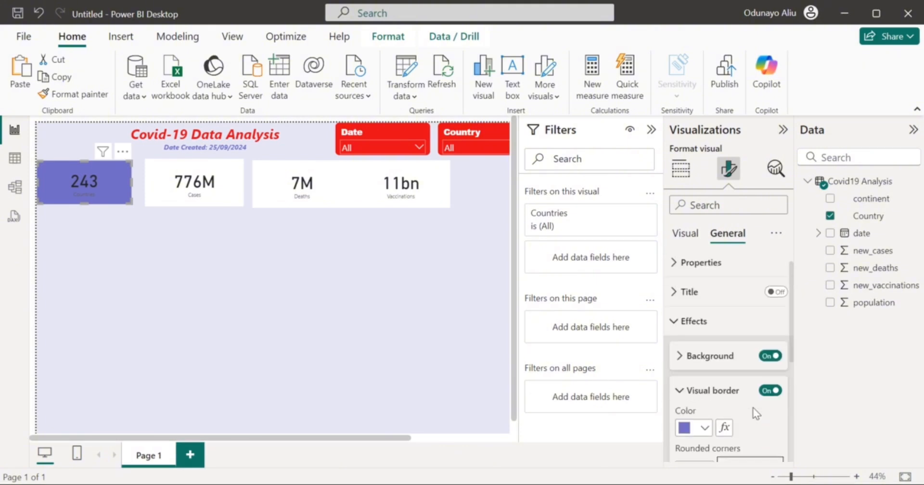
{"action": "left_click", "coordinate": [677, 325]}
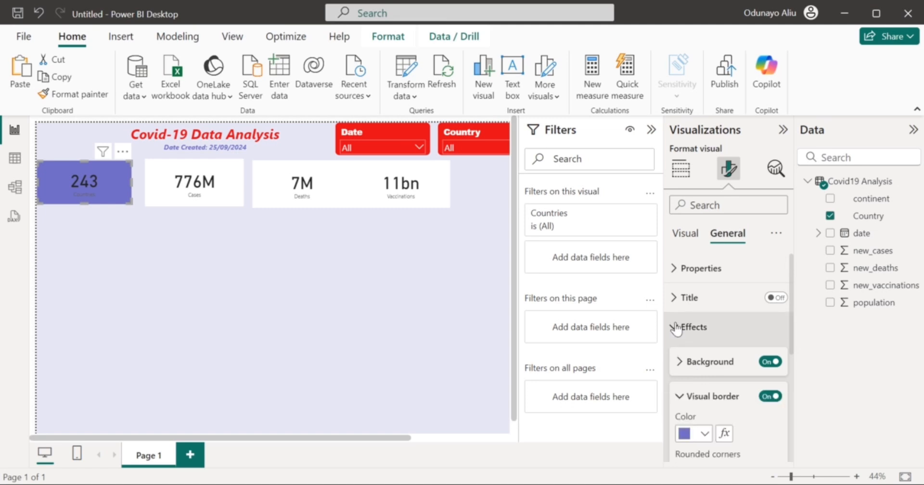
{"action": "left_click", "coordinate": [683, 233]}
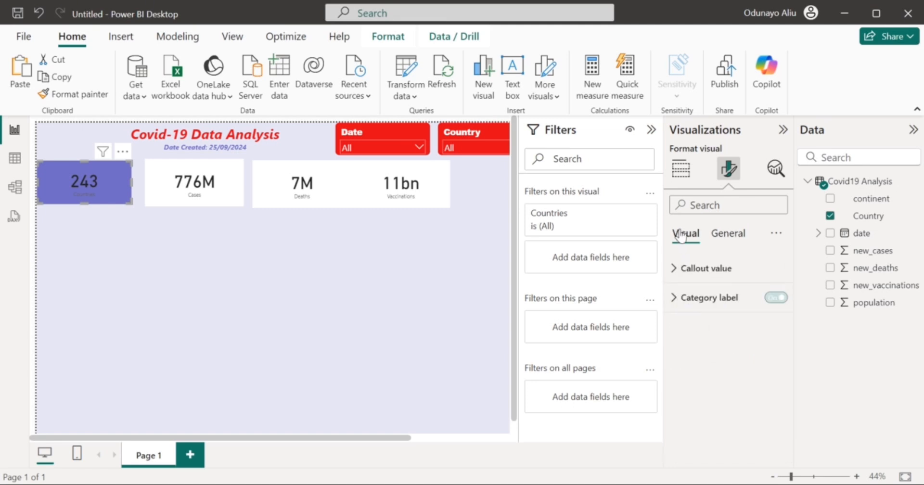
Make the 243 callout value bold white Arial Black.
{"action": "left_click", "coordinate": [690, 268]}
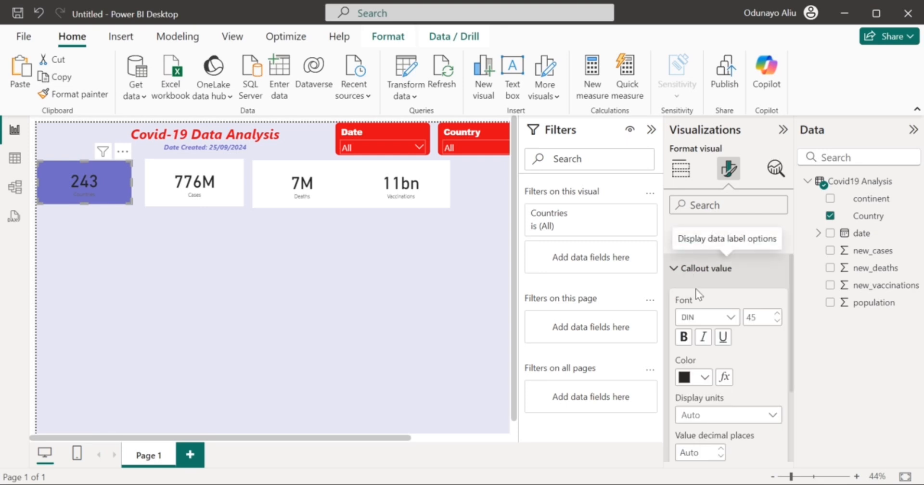
{"action": "left_click", "coordinate": [732, 317]}
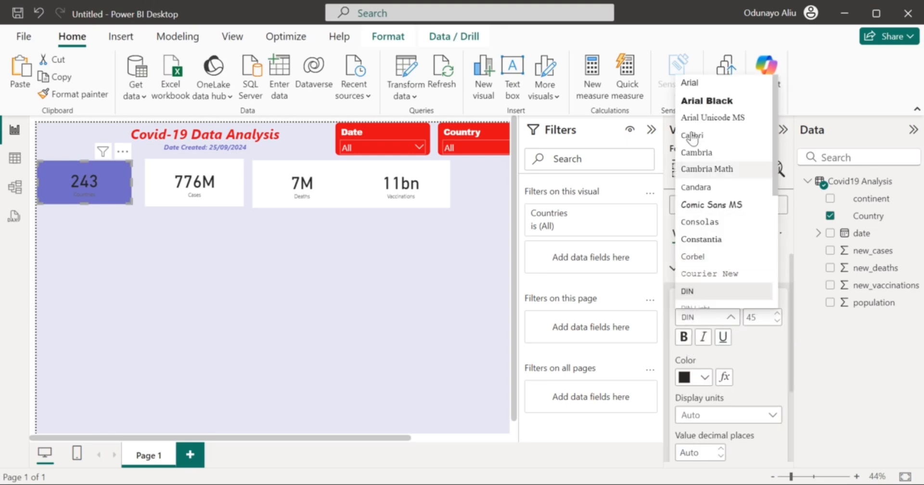
{"action": "left_click", "coordinate": [695, 103]}
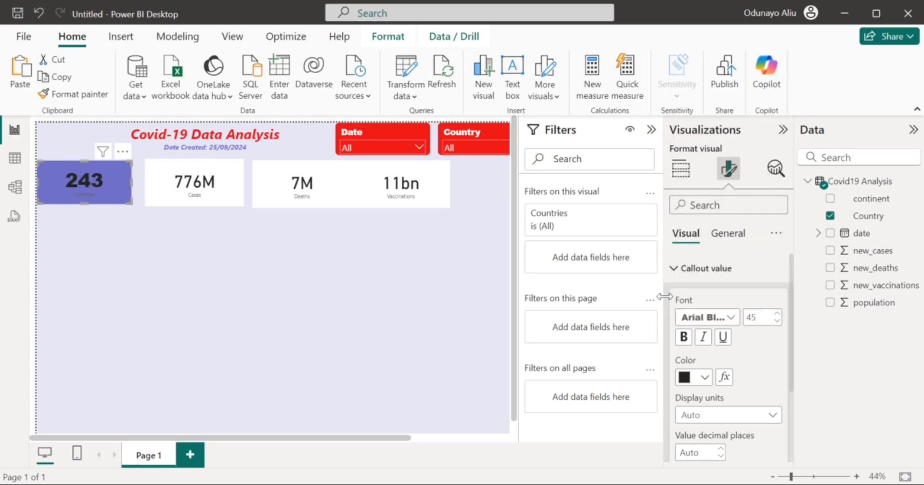
{"action": "left_click", "coordinate": [681, 338]}
{"action": "left_click", "coordinate": [703, 377]}
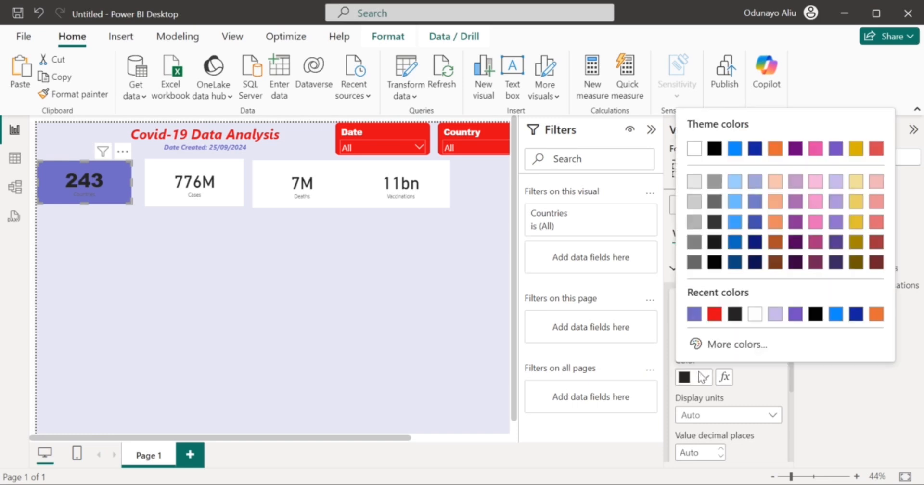
{"action": "left_click", "coordinate": [754, 314]}
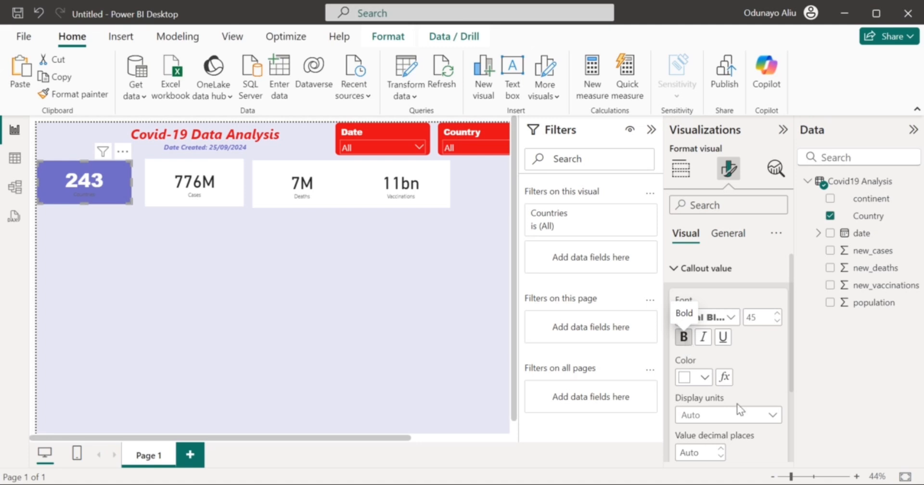
{"action": "scroll", "coordinate": [740, 407], "scroll_direction": "down", "scroll_amount": 3}
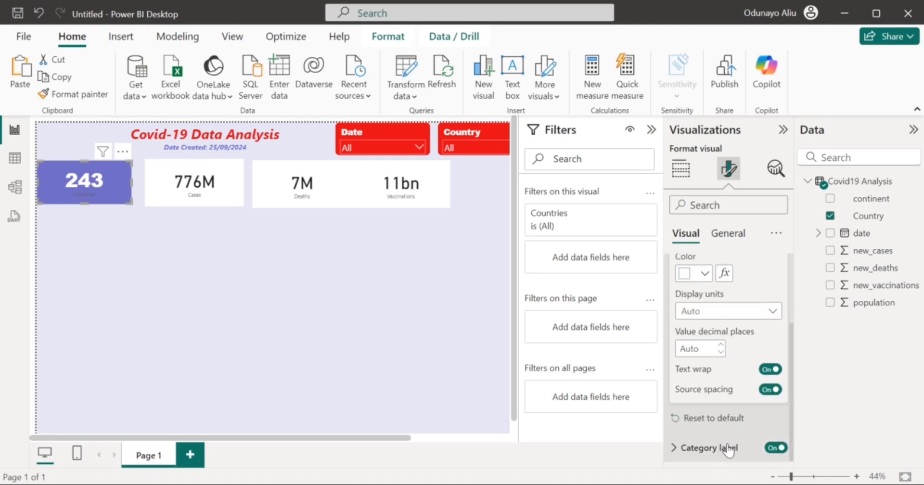
Make the Countries category label bold, italic, white and size 20.
{"action": "left_click", "coordinate": [729, 449]}
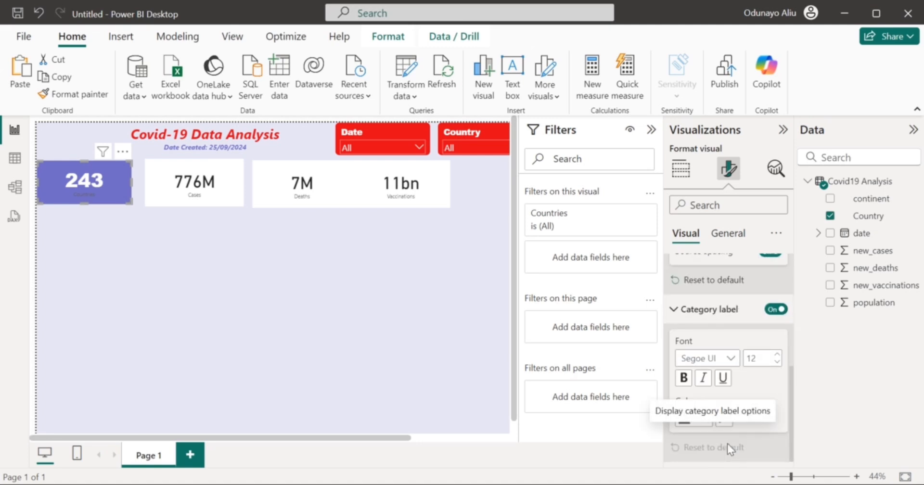
{"action": "left_click", "coordinate": [682, 380]}
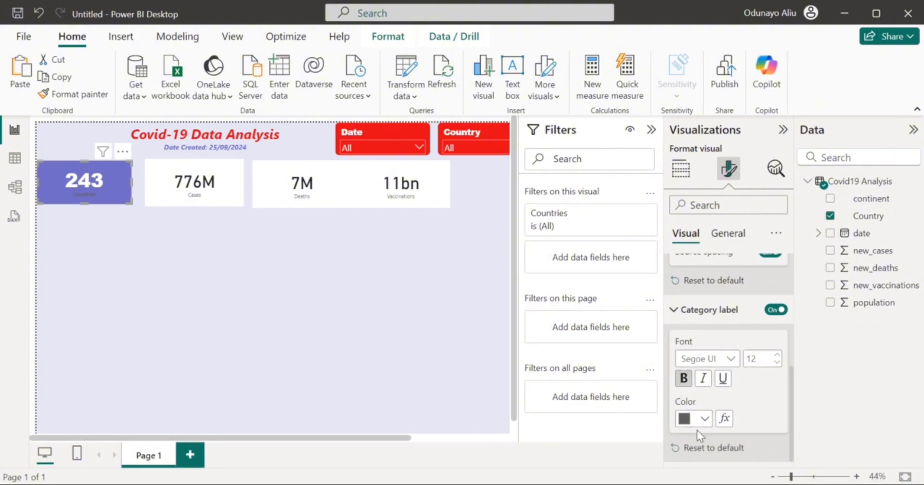
{"action": "left_click", "coordinate": [703, 419]}
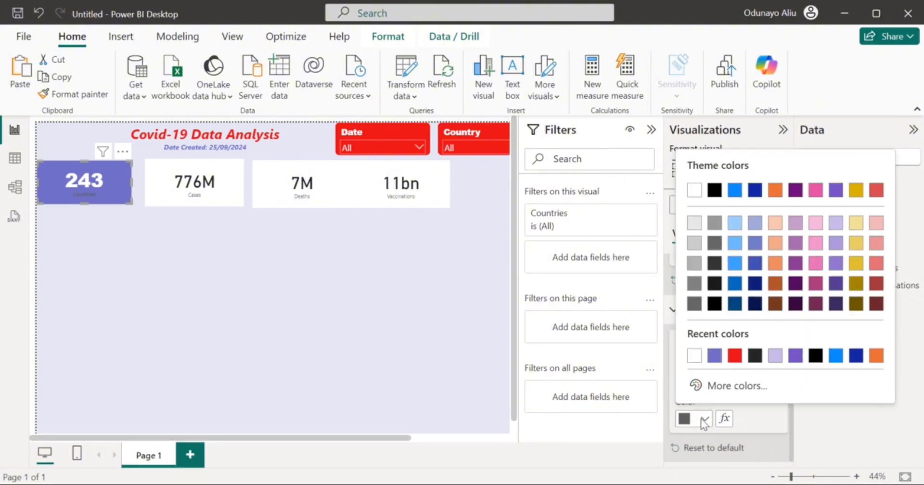
{"action": "left_click", "coordinate": [691, 366]}
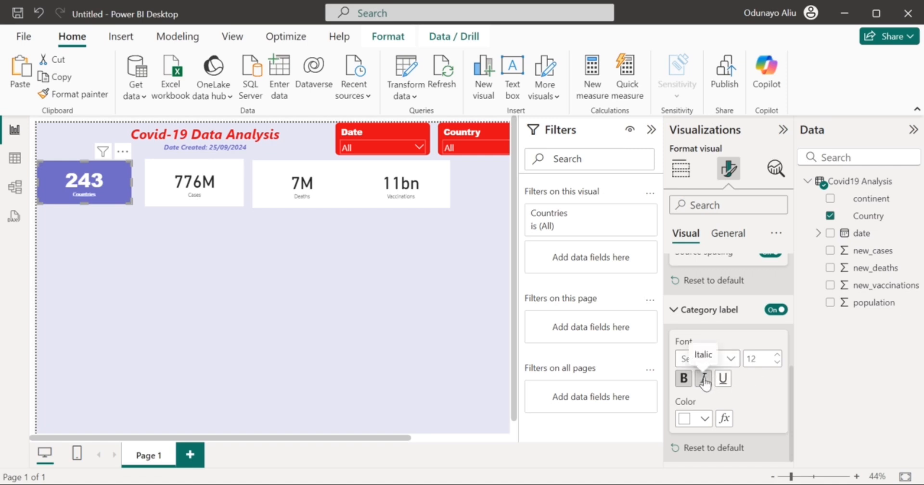
{"action": "left_click", "coordinate": [703, 379]}
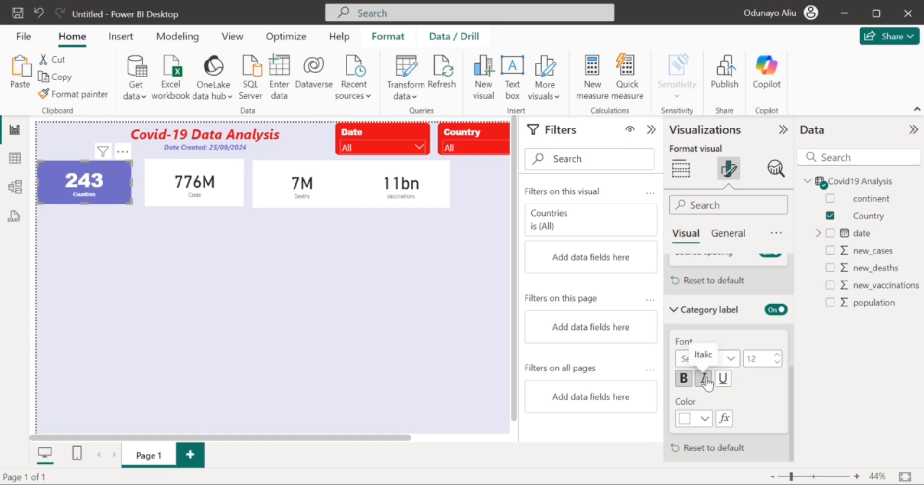
{"action": "double_click", "coordinate": [766, 357]}
{"action": "type", "text": "20"}
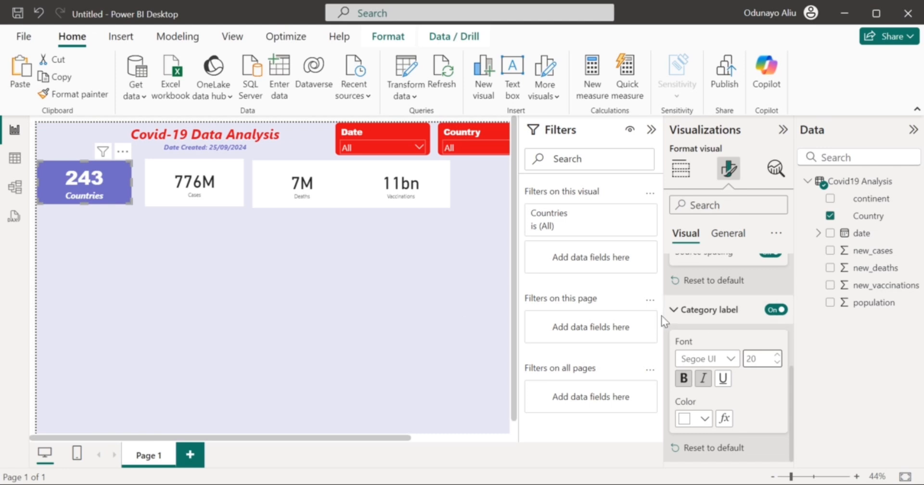
{"action": "left_click", "coordinate": [677, 310]}
{"action": "scroll", "coordinate": [746, 298], "scroll_direction": "up", "scroll_amount": 3}
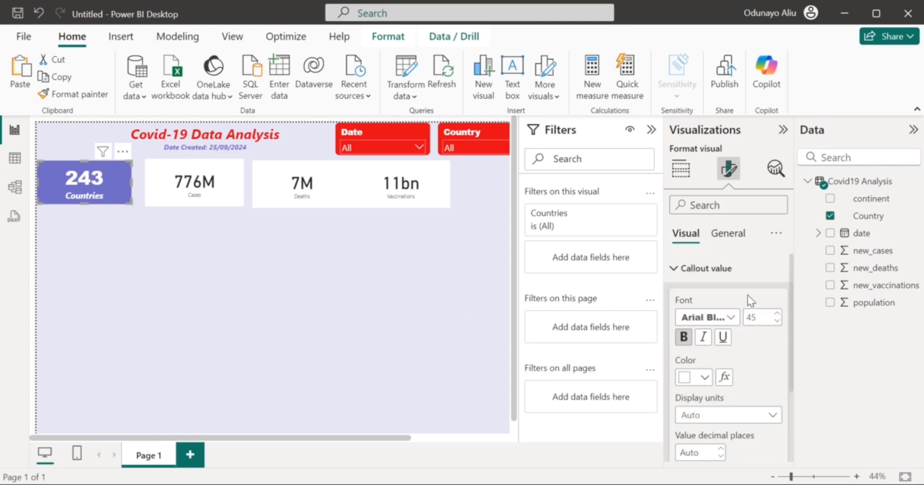
{"action": "left_click", "coordinate": [726, 269]}
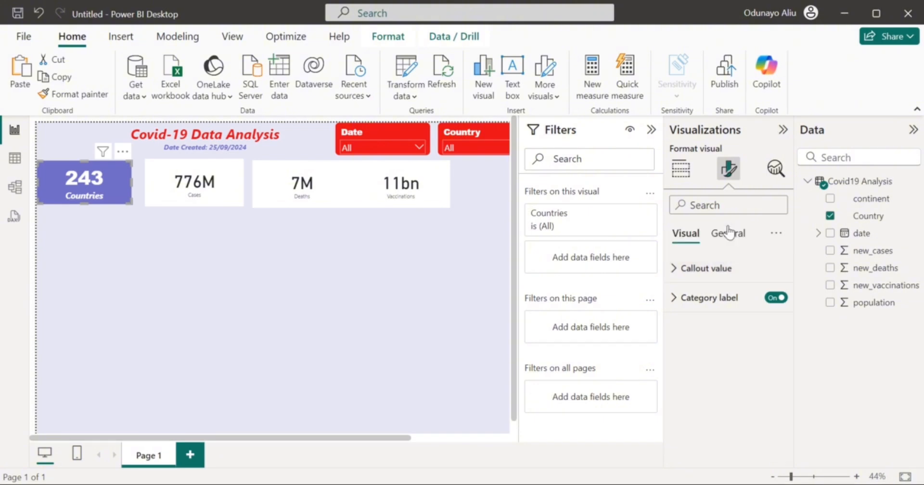
{"action": "left_click", "coordinate": [730, 233]}
{"action": "left_click", "coordinate": [730, 270]}
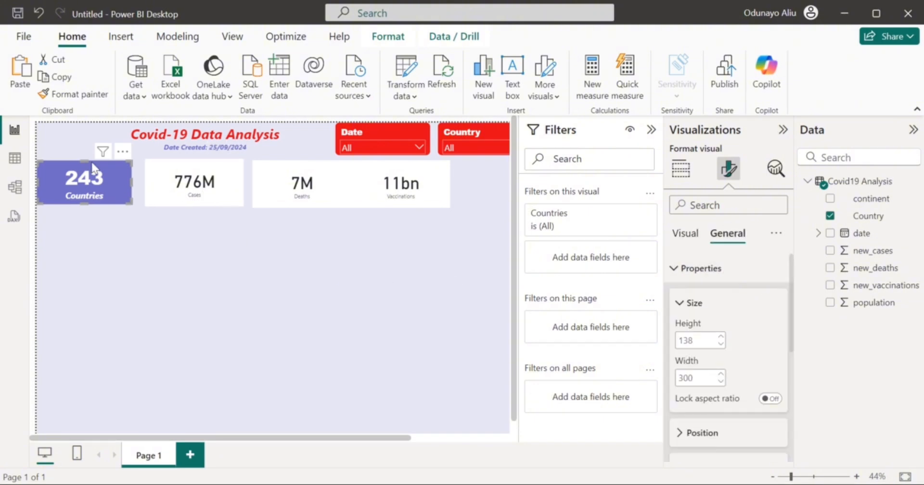
Format-paint the Countries card's styling onto the 776M Cases card.
{"action": "left_click", "coordinate": [74, 93]}
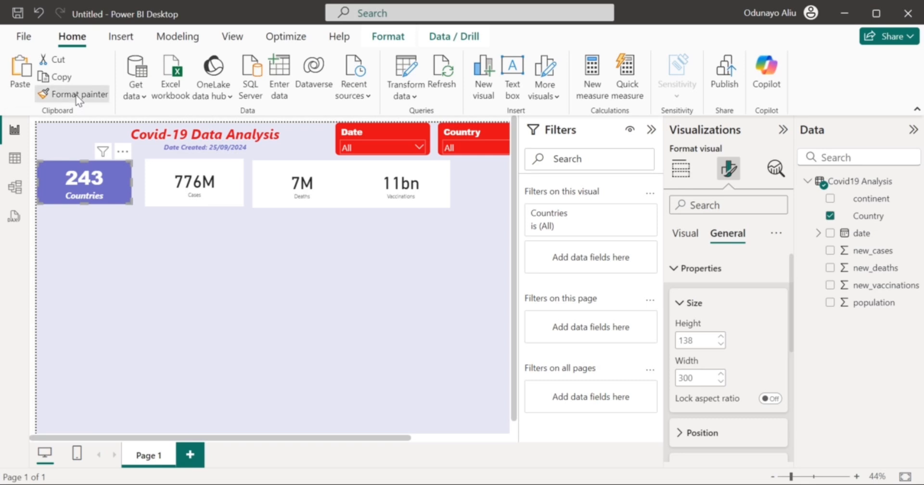
{"action": "left_click", "coordinate": [211, 185]}
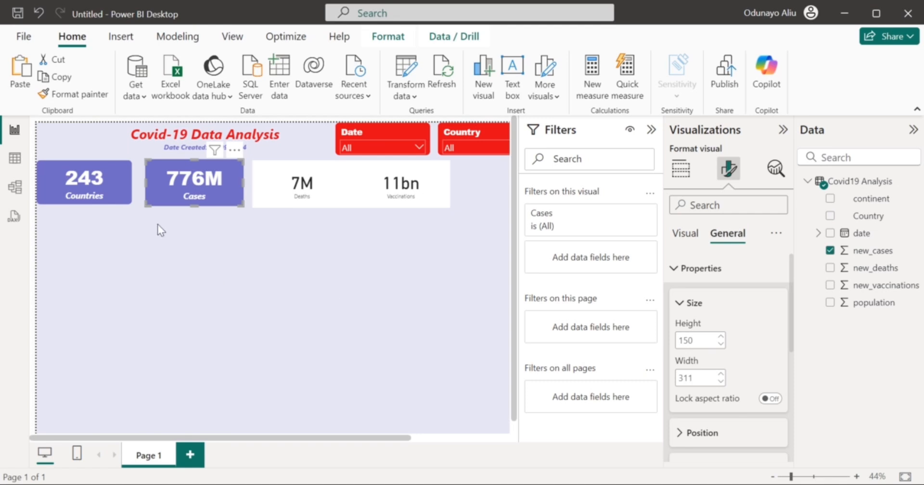
{"action": "left_click", "coordinate": [110, 200]}
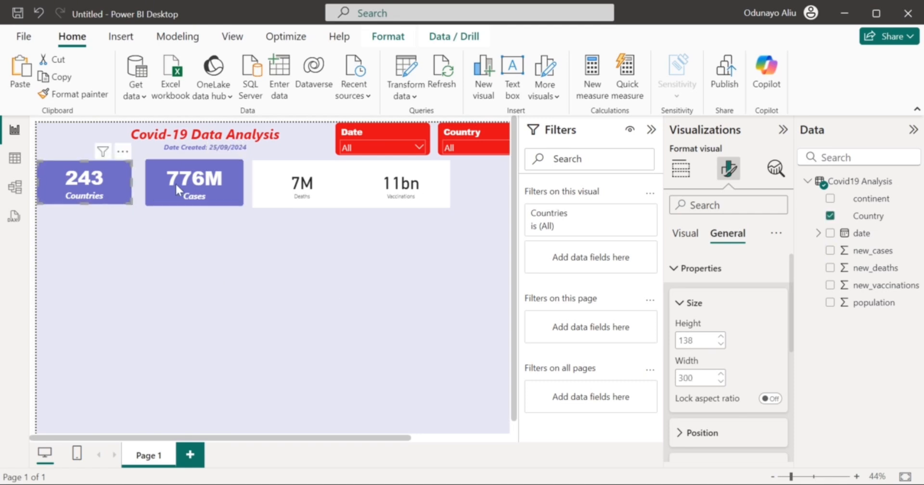
{"action": "left_click", "coordinate": [218, 189]}
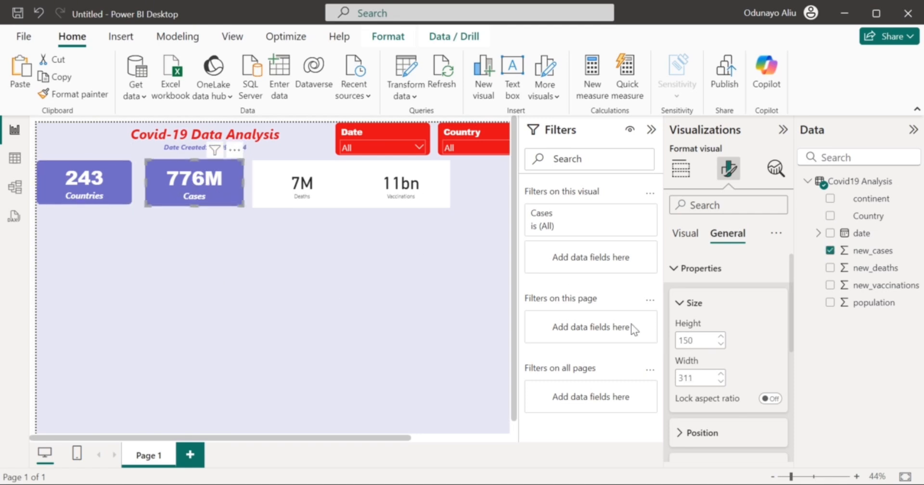
Size the Cases card to height 138 and width 300, moving it closer to Countries.
{"action": "double_click", "coordinate": [688, 339]}
{"action": "type", "text": "138"}
{"action": "double_click", "coordinate": [693, 374]}
{"action": "type", "text": "300"}
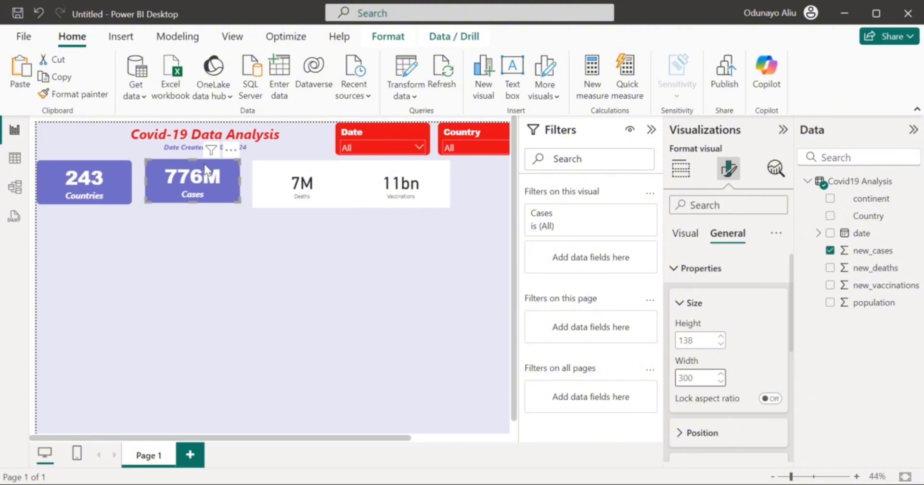
{"action": "left_click", "coordinate": [219, 179]}
{"action": "left_click_drag", "start_coordinate": [219, 179], "coordinate": [212, 176]}
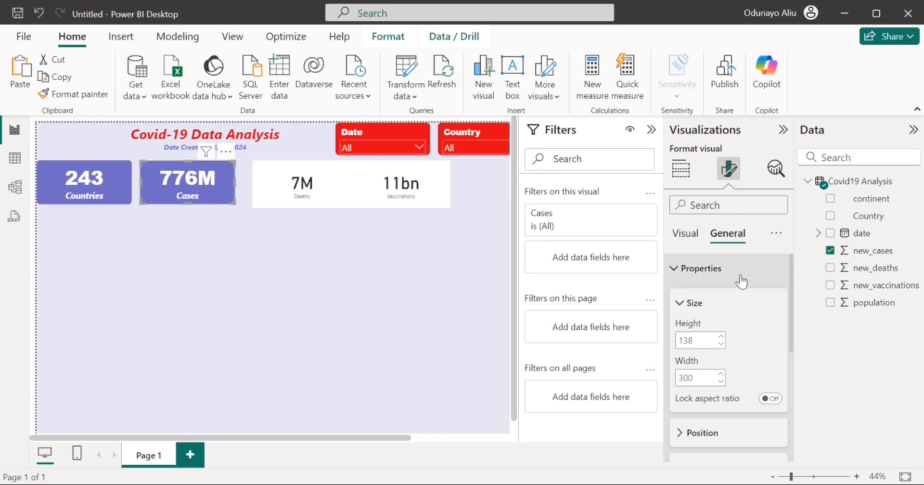
Verify the Cases card's purple border with 12 px rounded corners.
{"action": "left_click", "coordinate": [690, 280]}
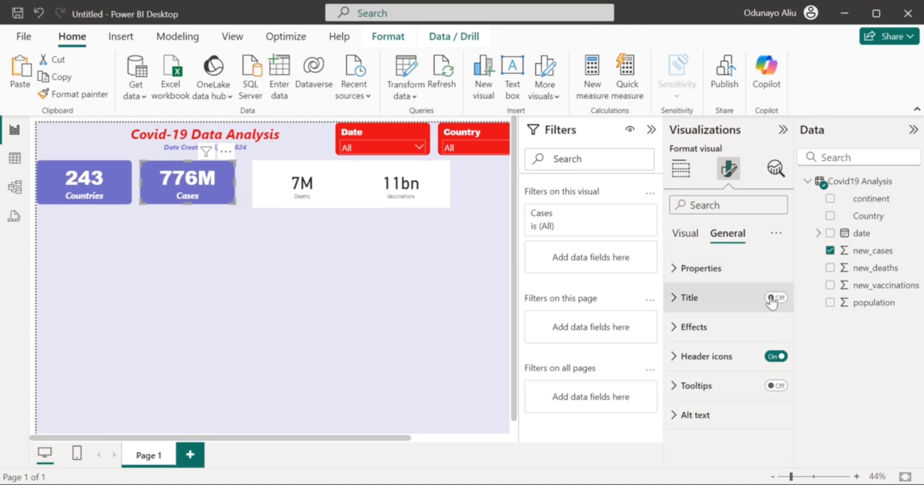
{"action": "left_click", "coordinate": [727, 337]}
{"action": "scroll", "coordinate": [743, 410], "scroll_direction": "down", "scroll_amount": 3}
{"action": "scroll", "coordinate": [732, 403], "scroll_direction": "up", "scroll_amount": 2}
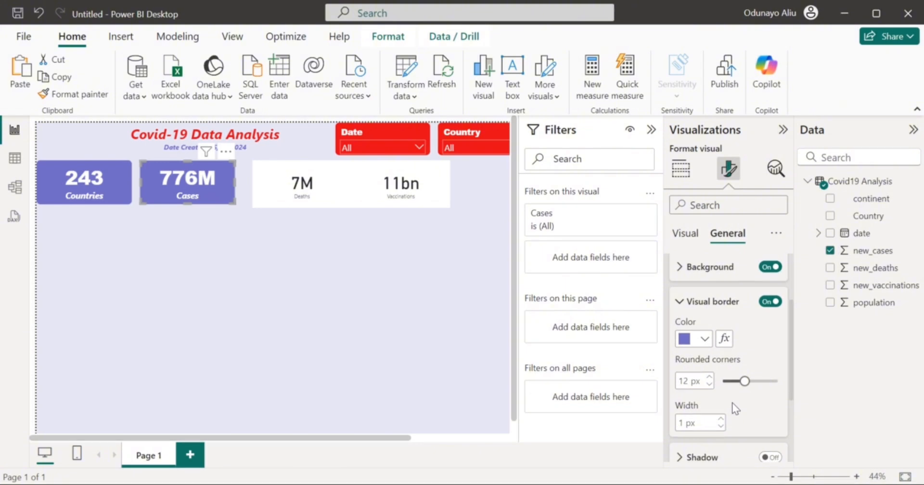
Format-paint the Cases card styling onto the 7M Deaths card and nudge it left.
{"action": "left_click", "coordinate": [92, 94]}
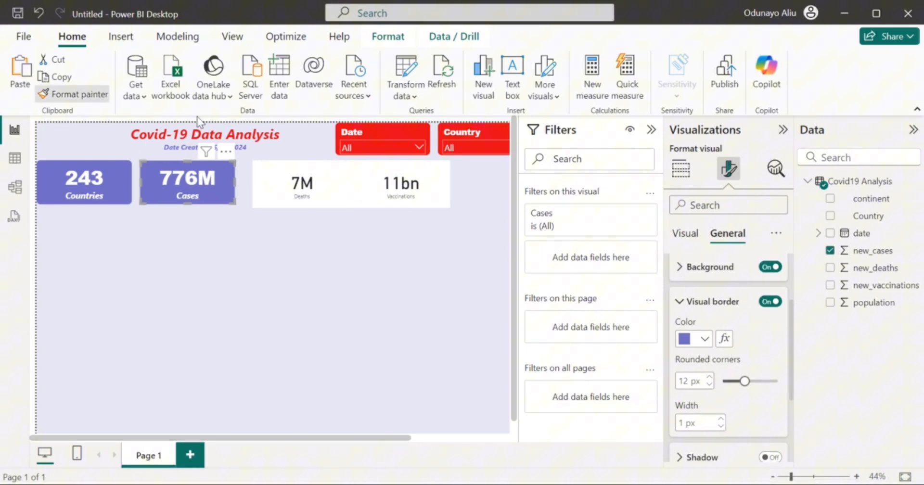
{"action": "left_click", "coordinate": [288, 190]}
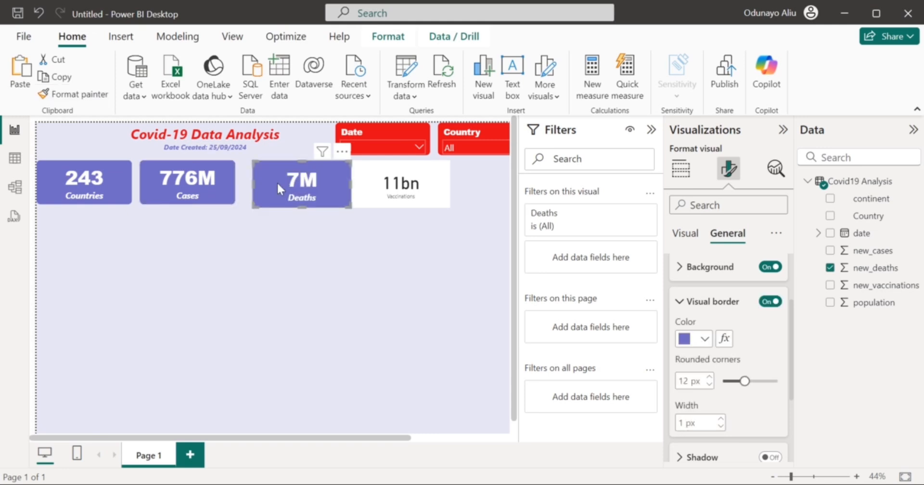
{"action": "left_click_drag", "start_coordinate": [289, 183], "coordinate": [281, 187]}
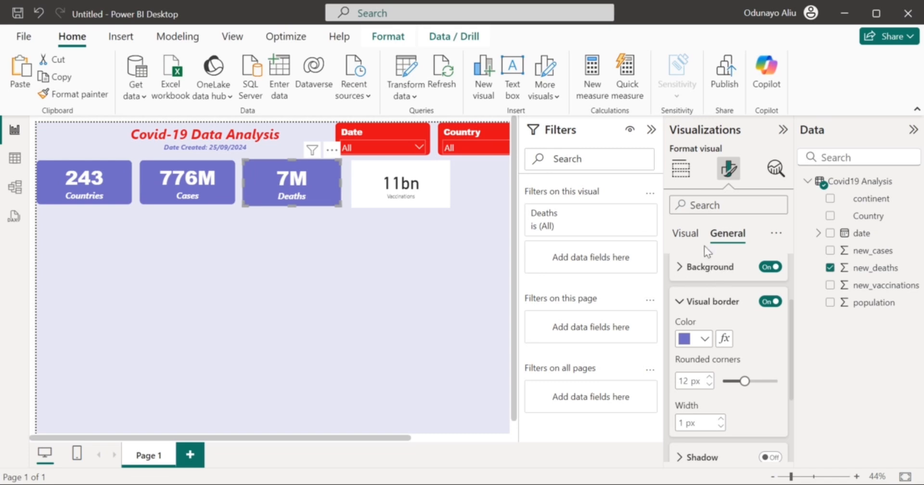
{"action": "scroll", "coordinate": [744, 308], "scroll_direction": "up", "scroll_amount": 3}
{"action": "left_click", "coordinate": [727, 327]}
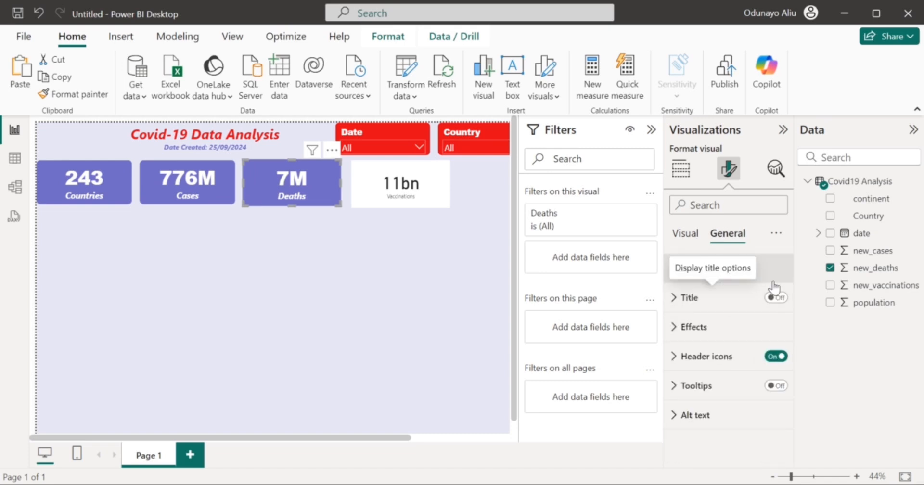
Size the Deaths card to height 138 and width 300.
{"action": "left_click", "coordinate": [702, 268]}
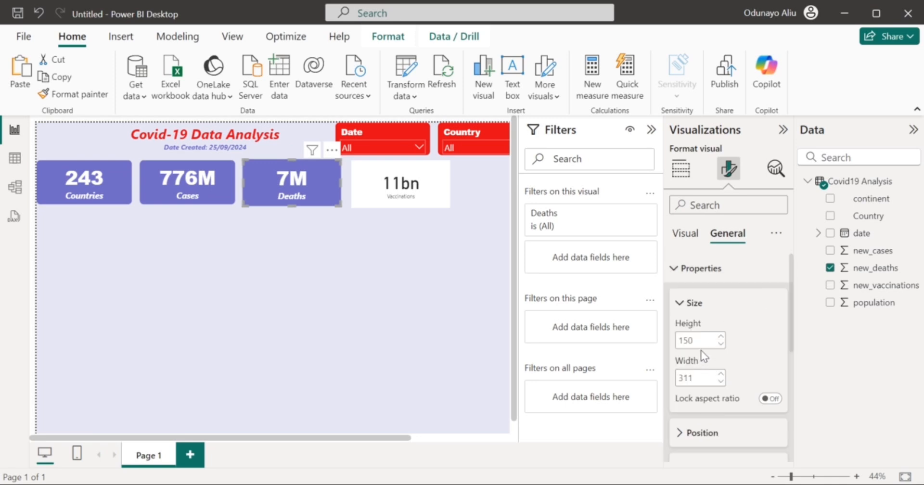
{"action": "double_click", "coordinate": [701, 344]}
{"action": "type", "text": "13"}
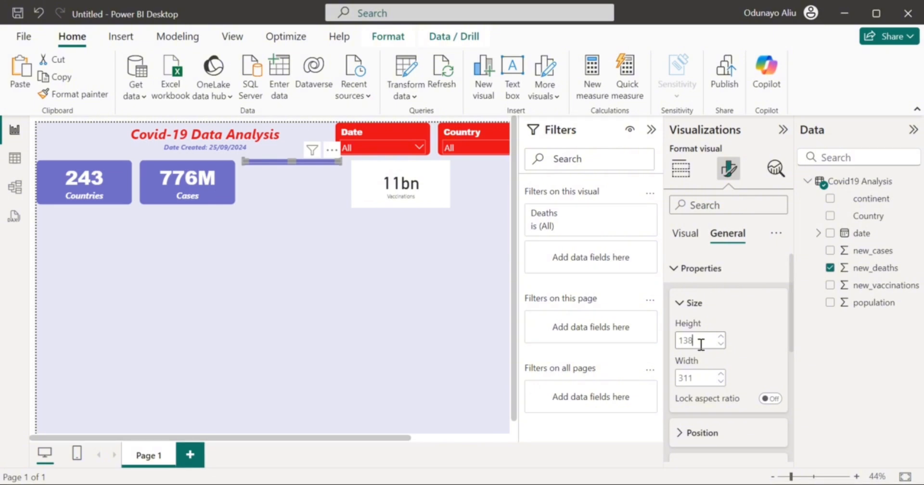
{"action": "type", "text": "8"}
{"action": "double_click", "coordinate": [704, 377]}
{"action": "type", "text": "300"}
{"action": "key", "text": "Return"}
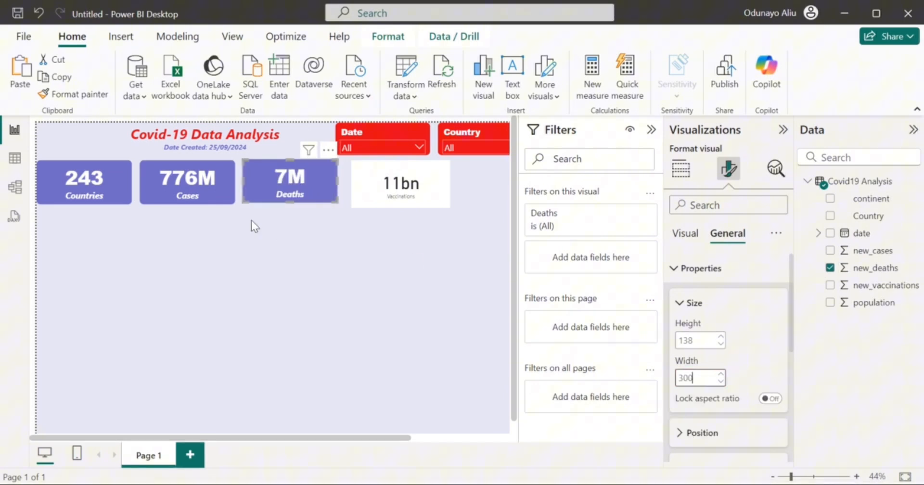
Place Deaths beside Cases and format-paint its styling onto the 11bn card.
{"action": "left_click", "coordinate": [216, 191]}
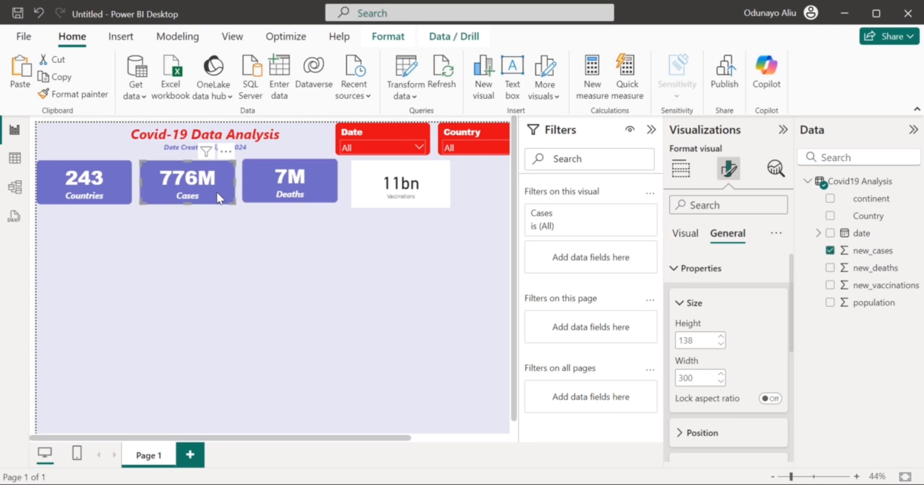
{"action": "left_click", "coordinate": [292, 188]}
{"action": "left_click_drag", "start_coordinate": [291, 184], "coordinate": [293, 186]}
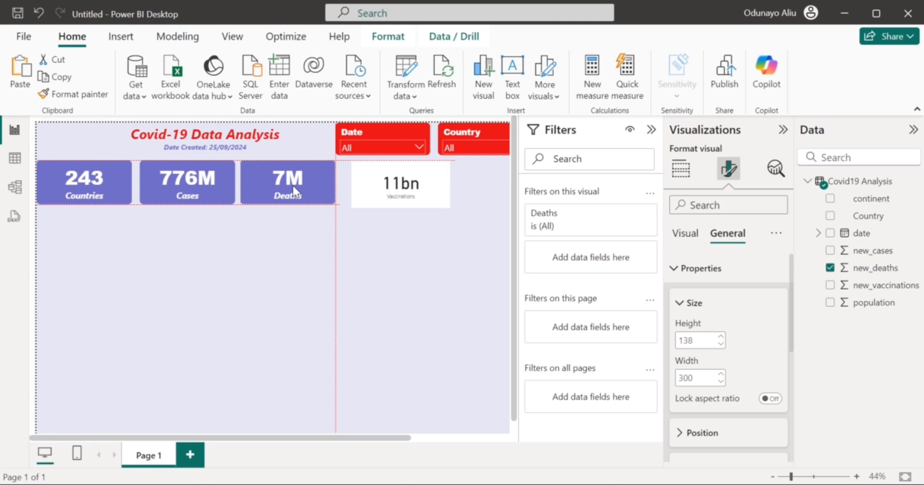
{"action": "left_click_drag", "start_coordinate": [292, 186], "coordinate": [293, 186]}
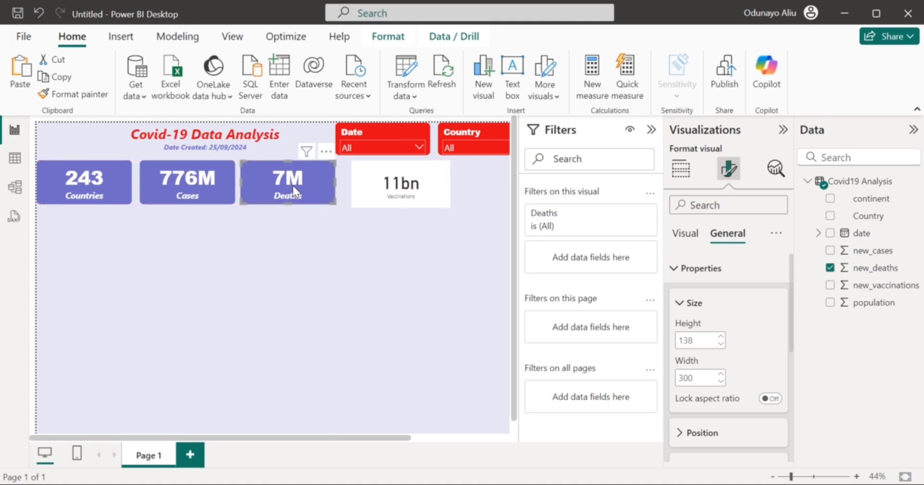
{"action": "left_click", "coordinate": [72, 94]}
{"action": "left_click", "coordinate": [366, 199]}
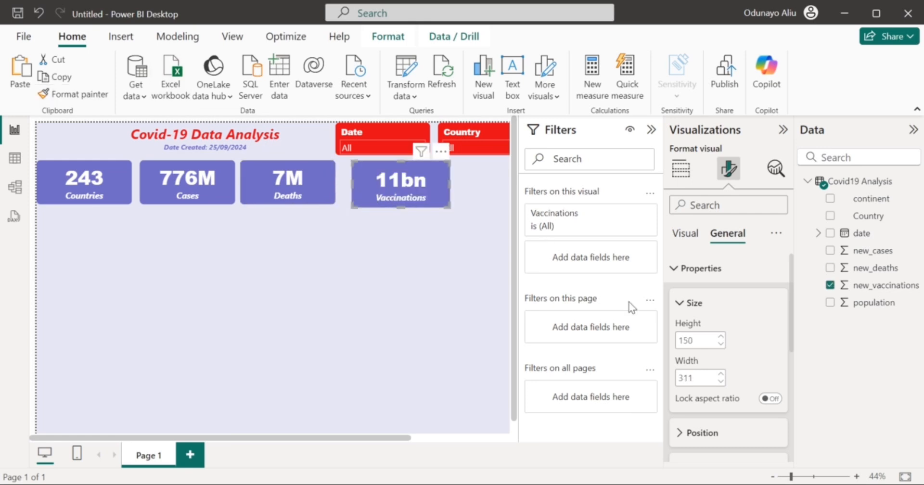
Size the 11bn Vaccinations card to 138 by 300 and line it up beside Deaths.
{"action": "double_click", "coordinate": [694, 341]}
{"action": "type", "text": "138"}
{"action": "double_click", "coordinate": [702, 378]}
{"action": "type", "text": "300"}
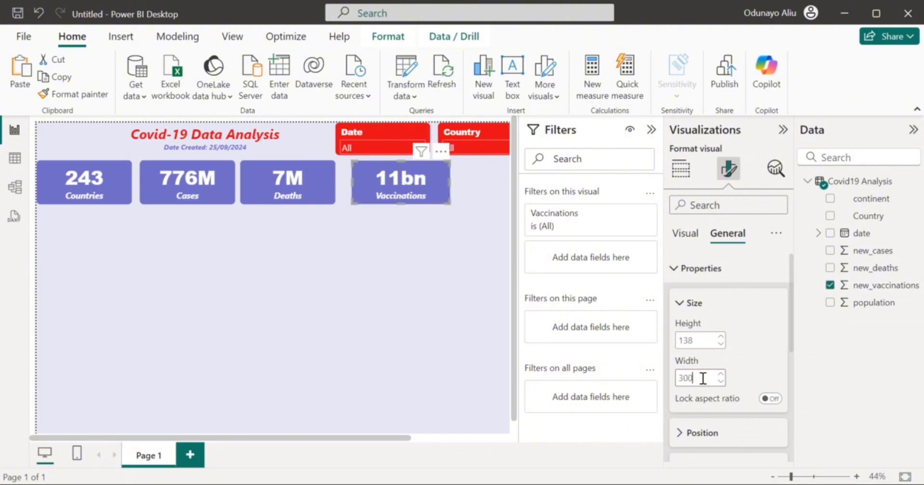
{"action": "key", "text": "Return"}
{"action": "left_click", "coordinate": [385, 186]}
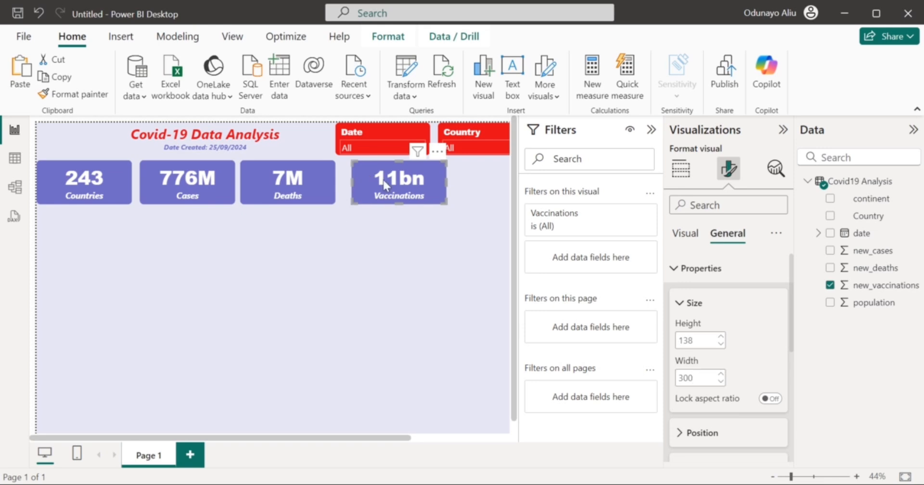
{"action": "left_click_drag", "start_coordinate": [384, 183], "coordinate": [377, 177]}
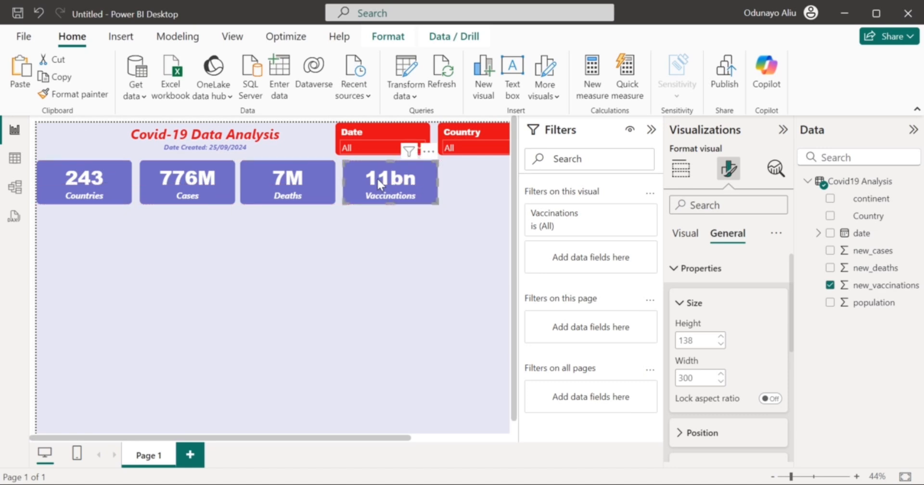
{"action": "left_click", "coordinate": [427, 255]}
{"action": "scroll", "coordinate": [446, 271], "scroll_direction": "right", "scroll_amount": 2}
{"action": "scroll", "coordinate": [446, 271], "scroll_direction": "left", "scroll_amount": 2}
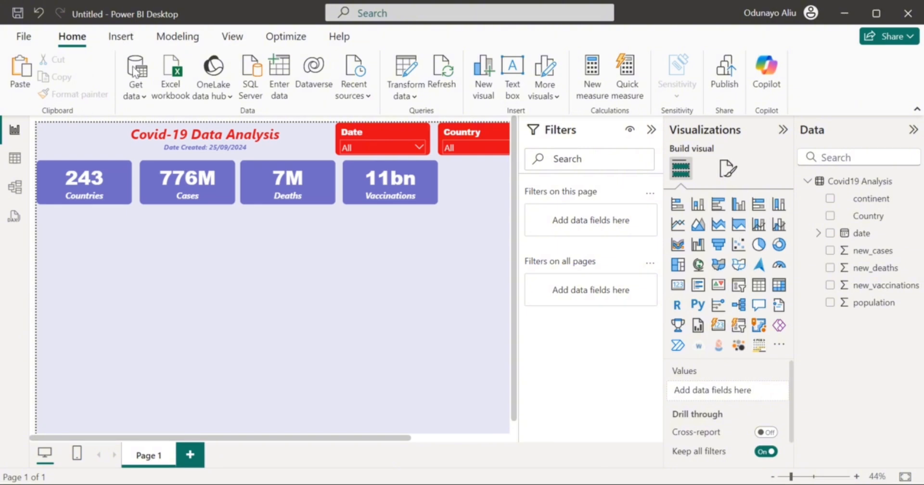
Insert the OIP virus image from Downloads, shrunk into the top-left corner beside the title.
{"action": "left_click", "coordinate": [129, 43]}
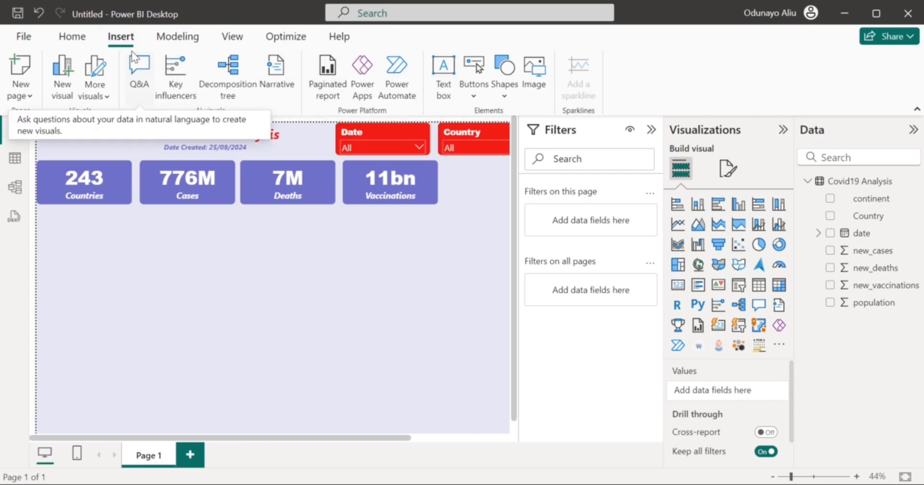
{"action": "left_click", "coordinate": [533, 90]}
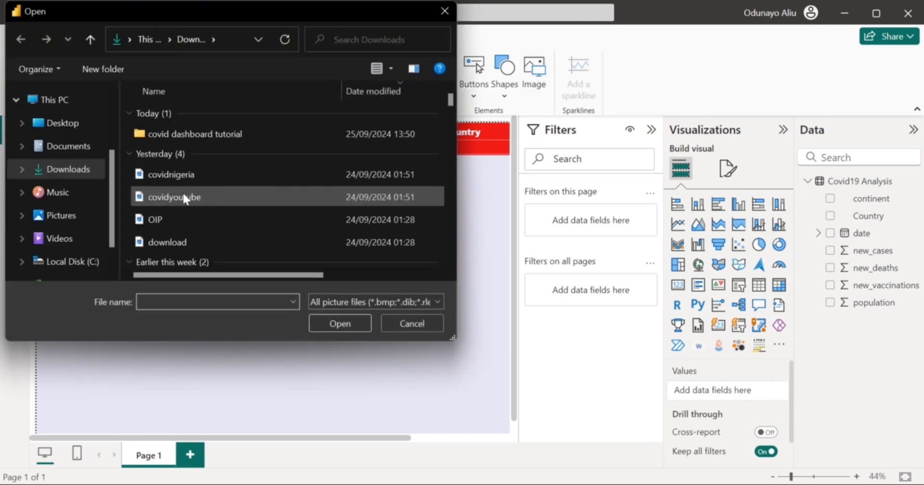
{"action": "double_click", "coordinate": [155, 223]}
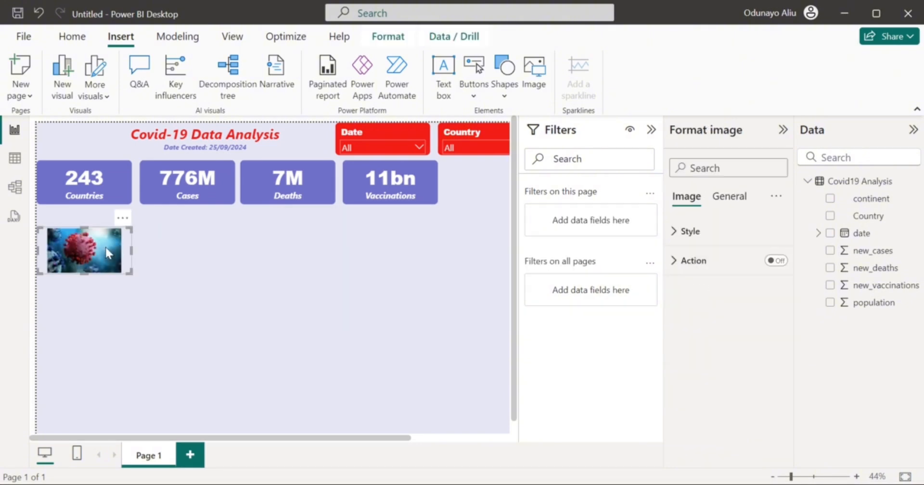
{"action": "left_click_drag", "start_coordinate": [82, 246], "coordinate": [80, 141]}
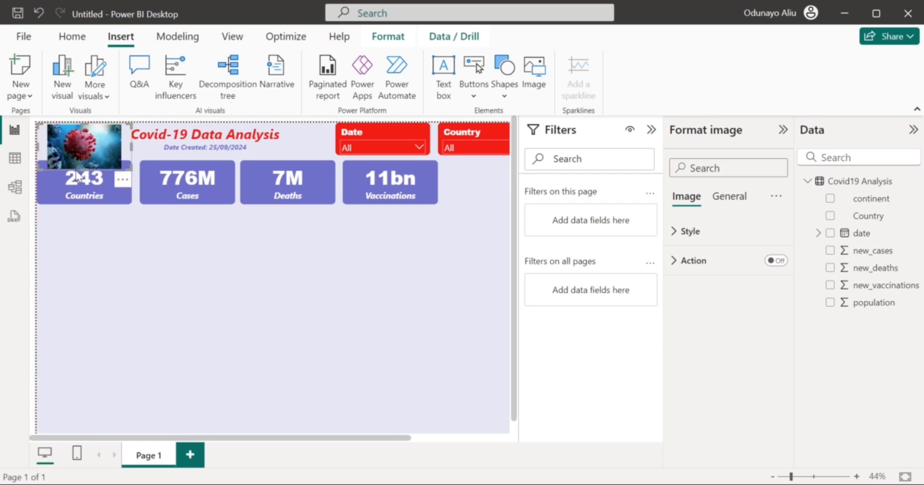
{"action": "left_click_drag", "start_coordinate": [84, 170], "coordinate": [95, 147]}
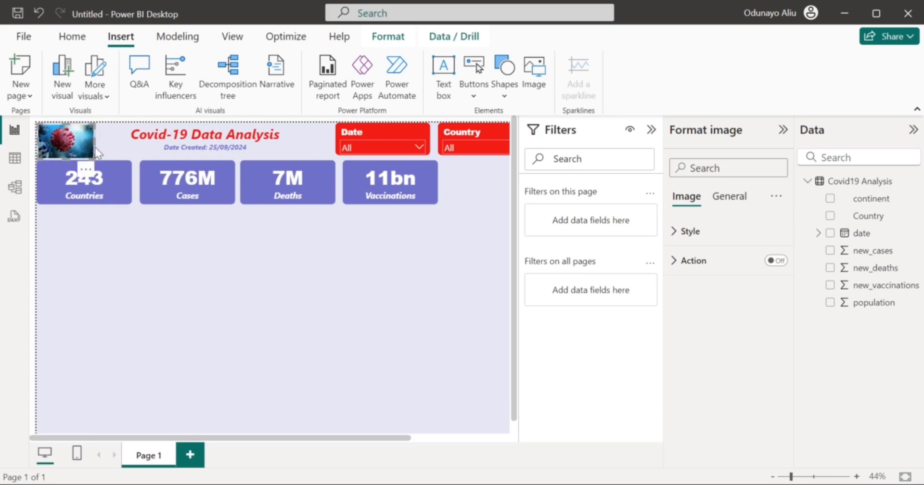
{"action": "left_click", "coordinate": [166, 253]}
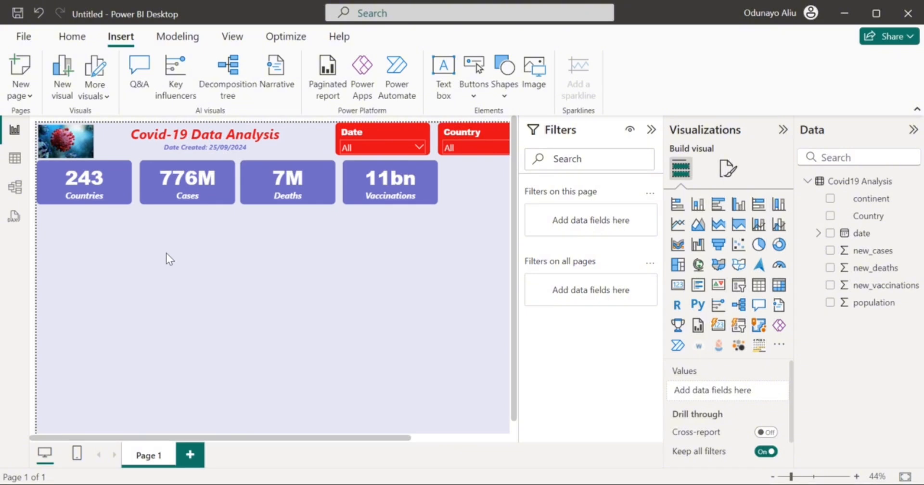
{"action": "left_click", "coordinate": [534, 72]}
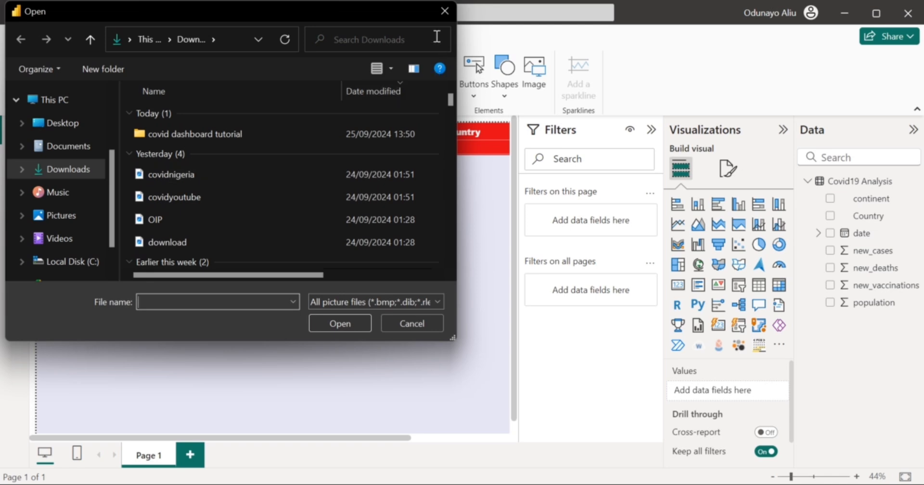
{"action": "left_click", "coordinate": [445, 11]}
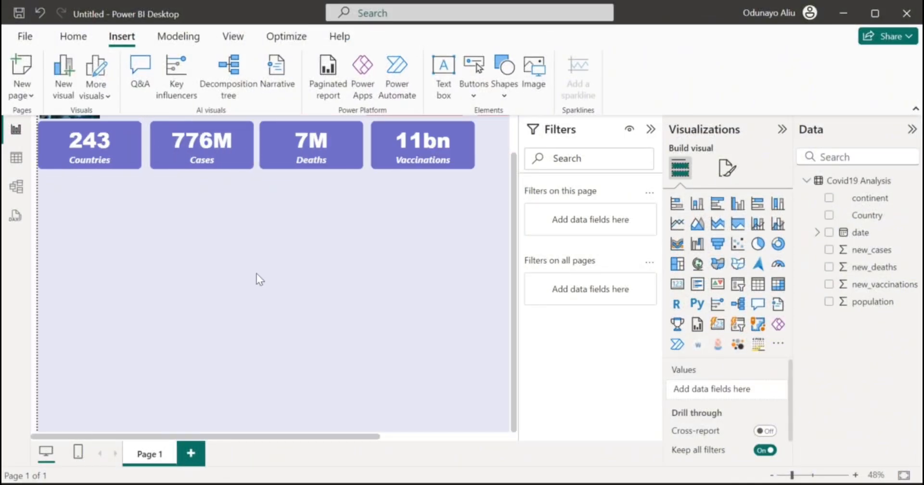
Create a column chart of new_cases by the date Year, Quarter, Month, Day hierarchy.
{"action": "left_click", "coordinate": [828, 251]}
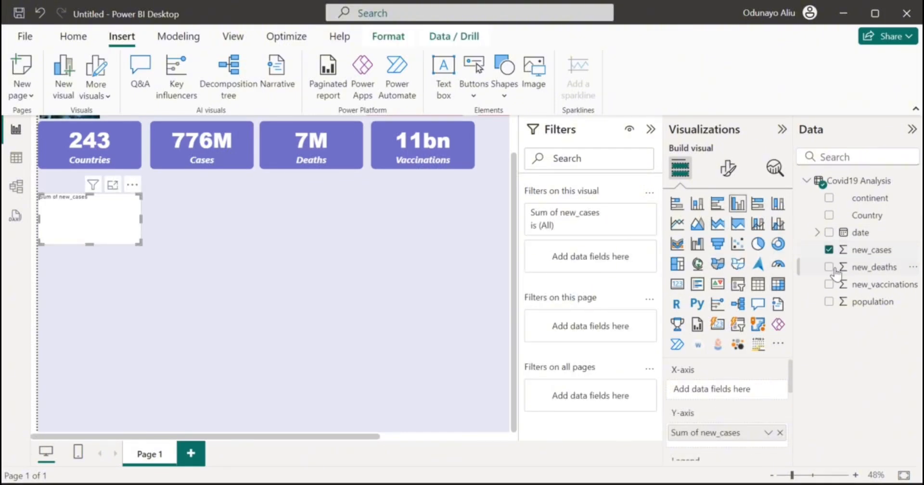
{"action": "left_click", "coordinate": [829, 233]}
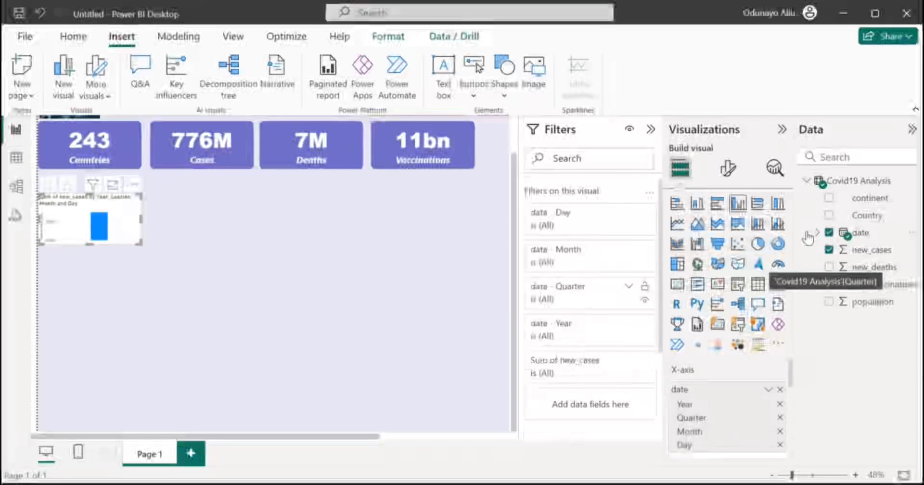
{"action": "left_click", "coordinate": [817, 233]}
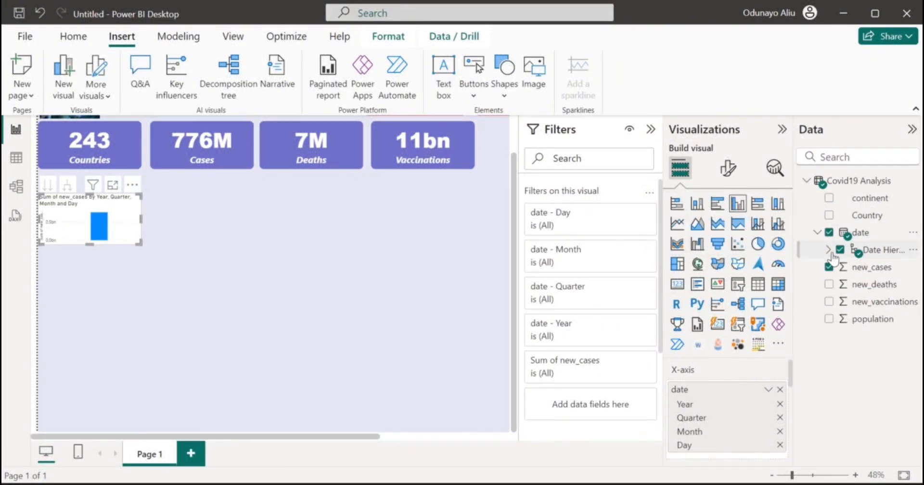
{"action": "left_click", "coordinate": [830, 250]}
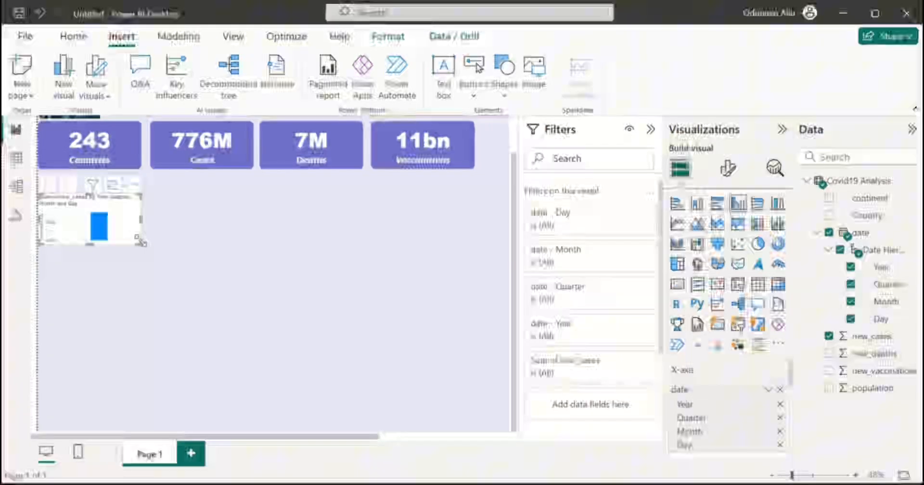
Size the column chart to width 600 and height 410.
{"action": "left_click", "coordinate": [728, 168]}
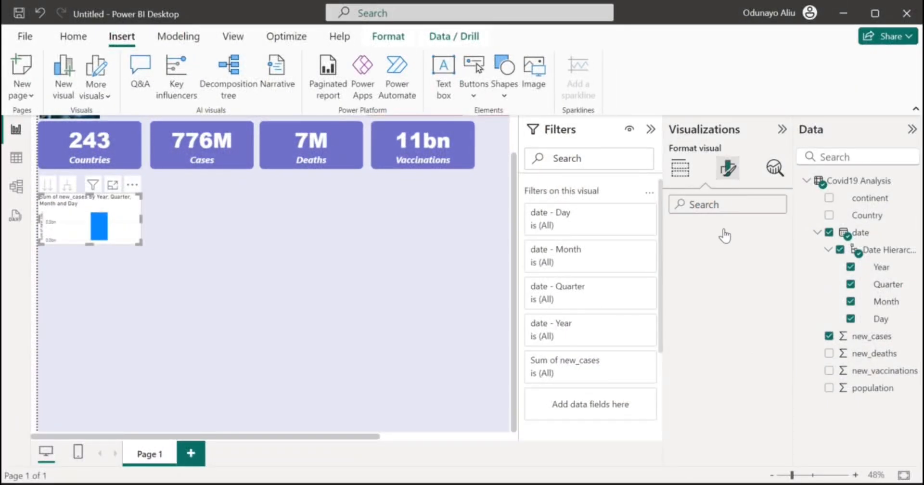
{"action": "left_click", "coordinate": [728, 233]}
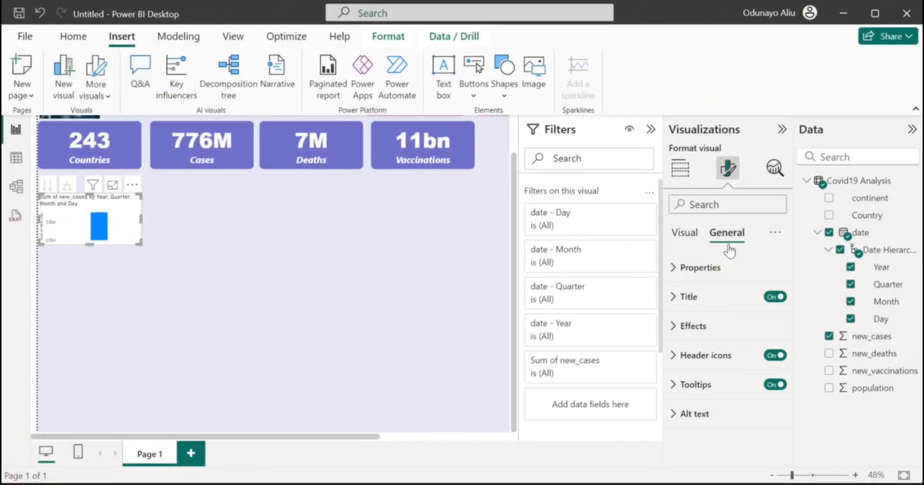
{"action": "left_click", "coordinate": [724, 280]}
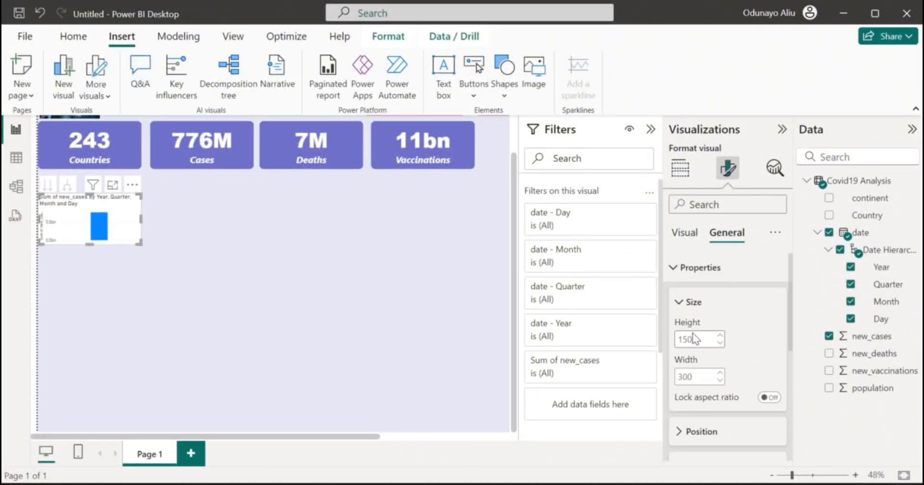
{"action": "double_click", "coordinate": [693, 337]}
{"action": "type", "text": "400"}
{"action": "double_click", "coordinate": [696, 380]}
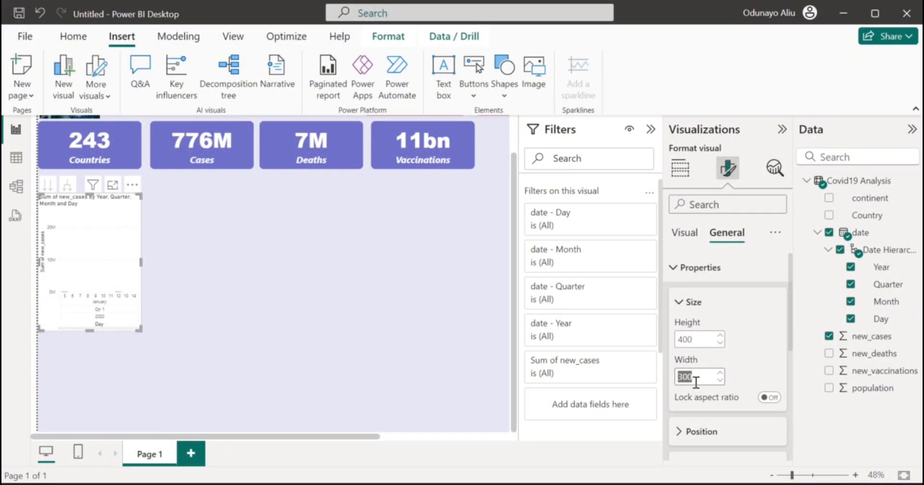
{"action": "type", "text": "600"}
{"action": "key", "text": "Return"}
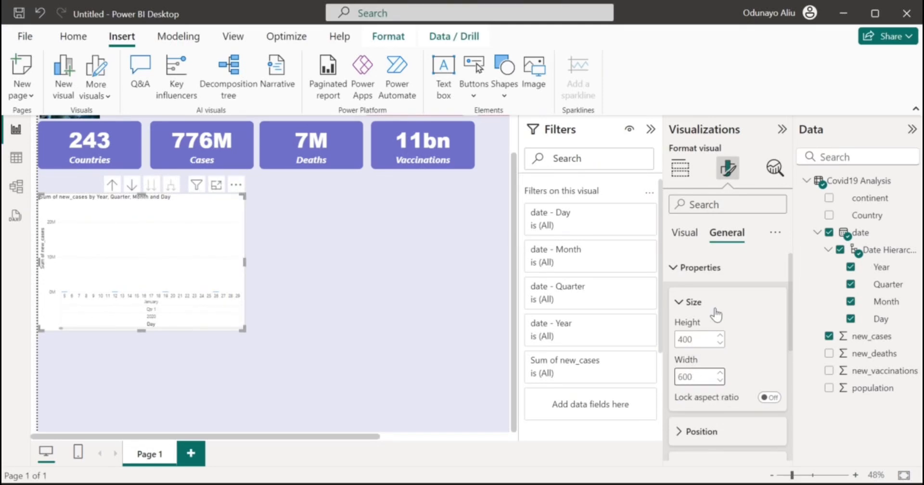
{"action": "double_click", "coordinate": [698, 340]}
{"action": "type", "text": "410"}
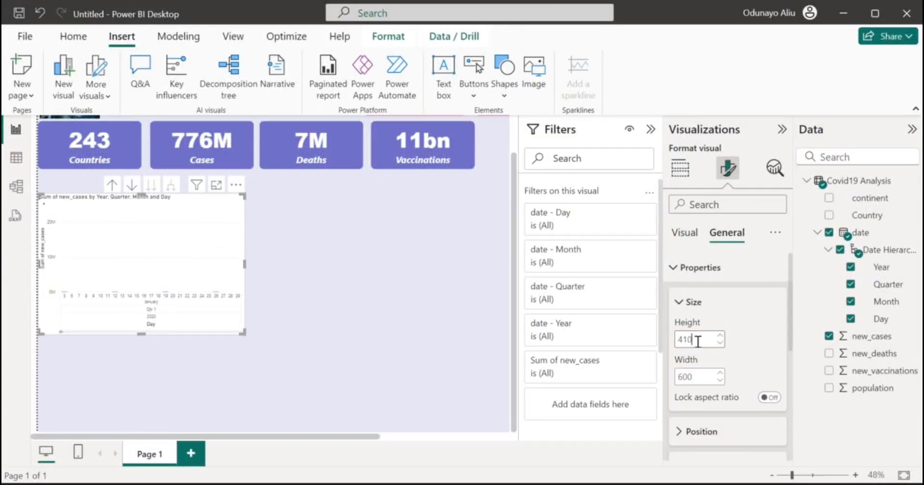
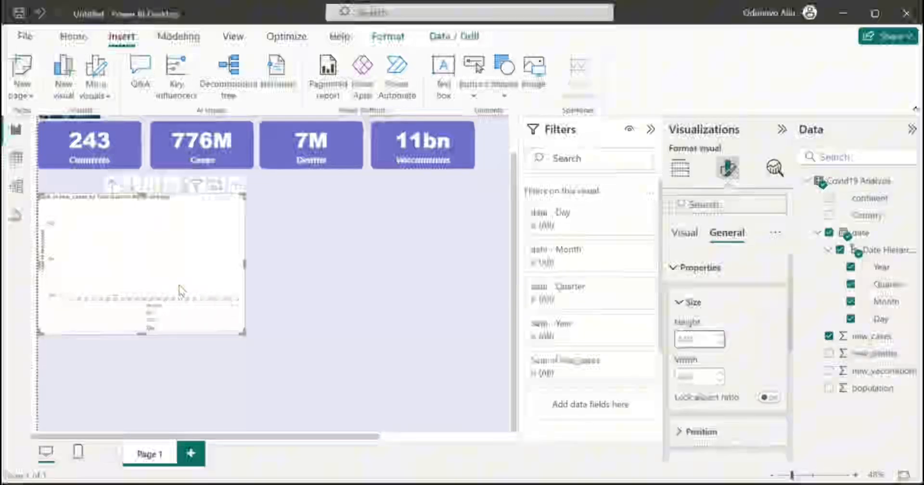
Drill the new_cases column chart up from daily bars to one bar per Year.
{"action": "left_click", "coordinate": [132, 187]}
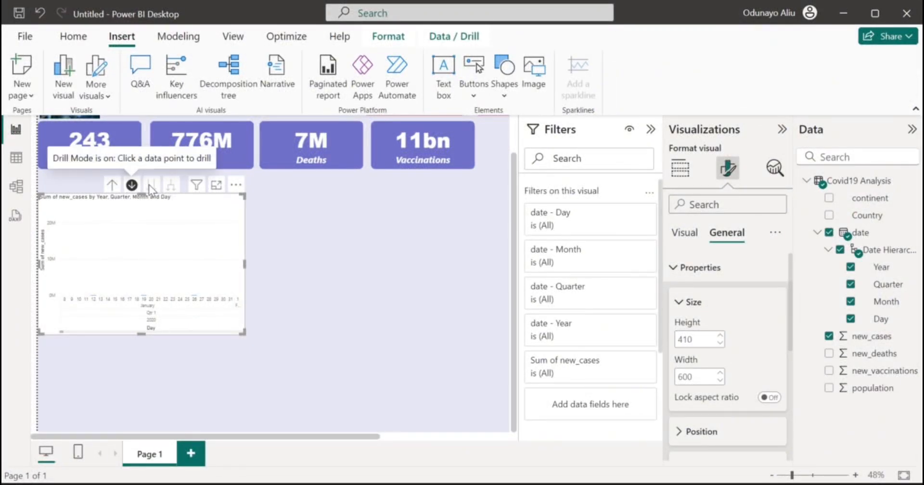
{"action": "left_click", "coordinate": [110, 186]}
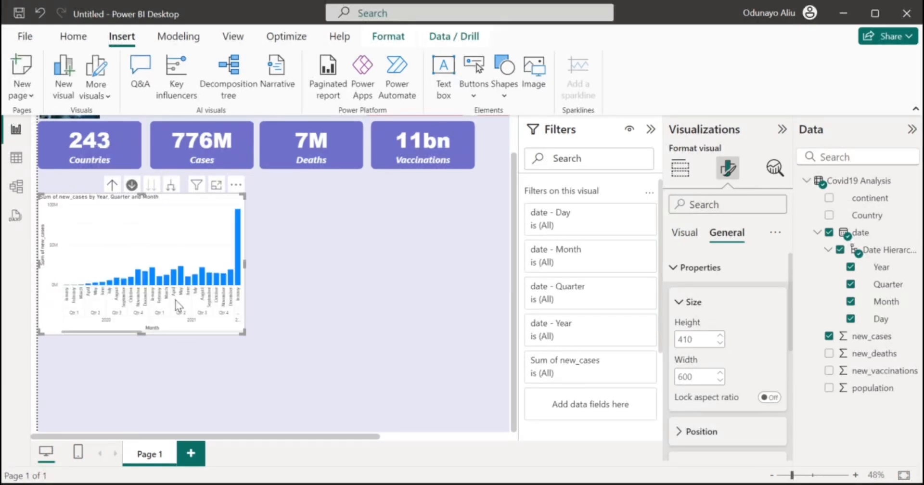
{"action": "scroll", "coordinate": [176, 299], "scroll_direction": "down", "scroll_amount": 3}
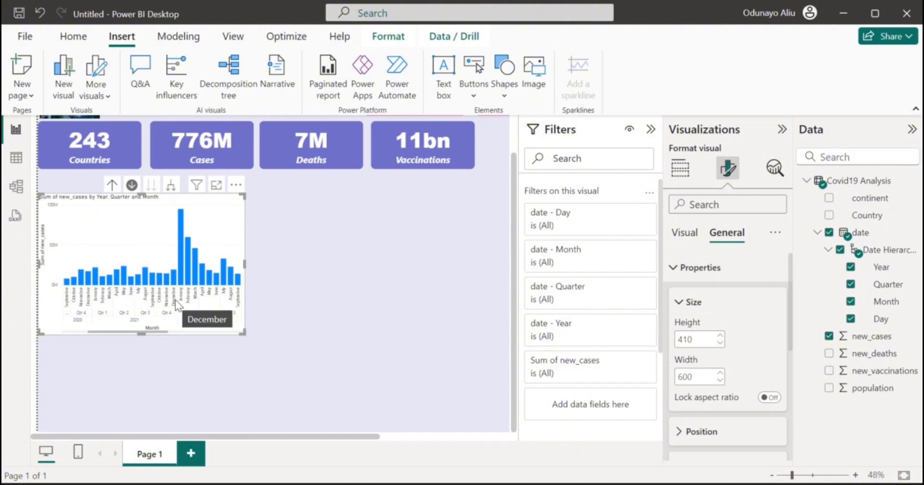
{"action": "scroll", "coordinate": [175, 299], "scroll_direction": "down", "scroll_amount": 5}
{"action": "scroll", "coordinate": [175, 299], "scroll_direction": "up", "scroll_amount": 8}
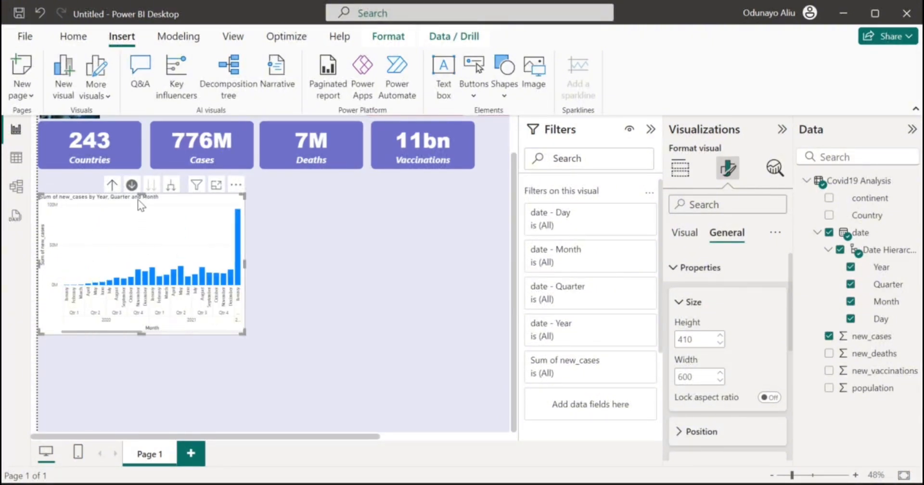
{"action": "left_click", "coordinate": [111, 186]}
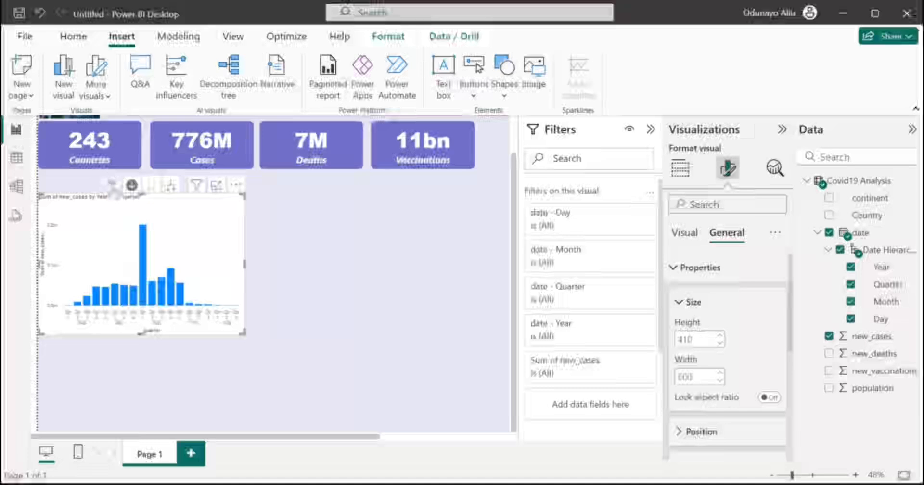
{"action": "left_click", "coordinate": [112, 188]}
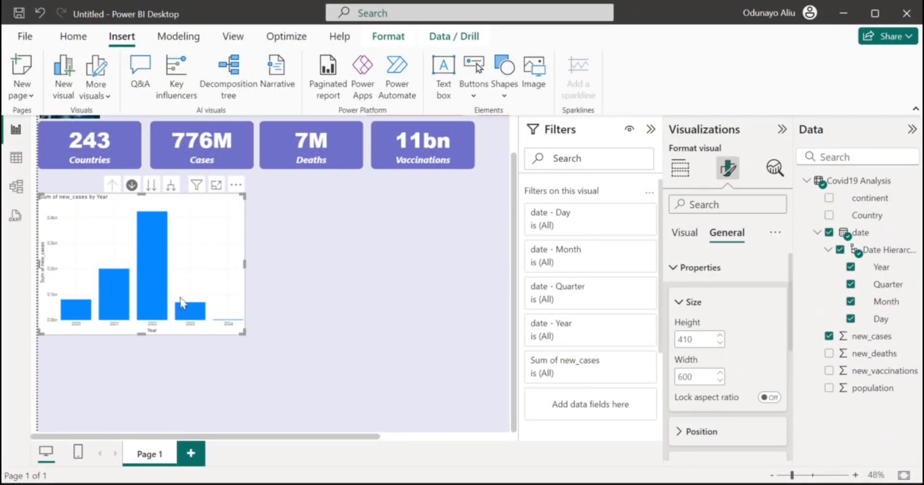
{"action": "left_click", "coordinate": [684, 233]}
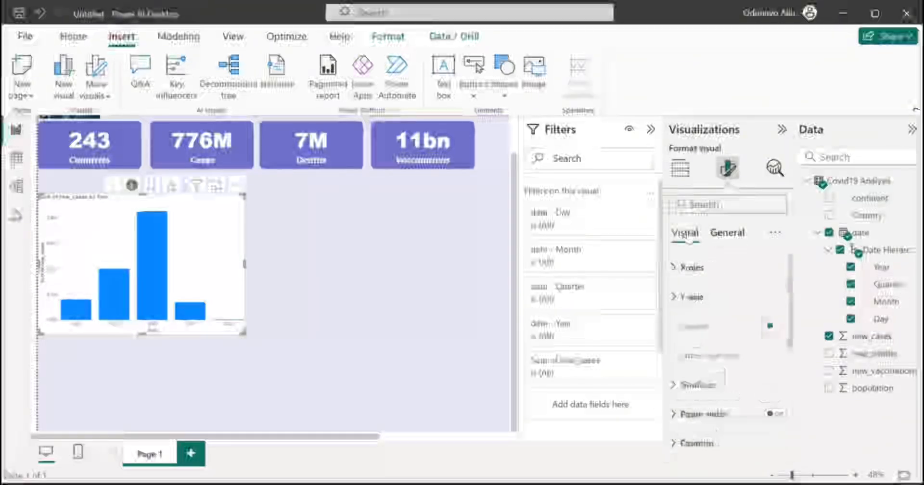
{"action": "left_click", "coordinate": [680, 168]}
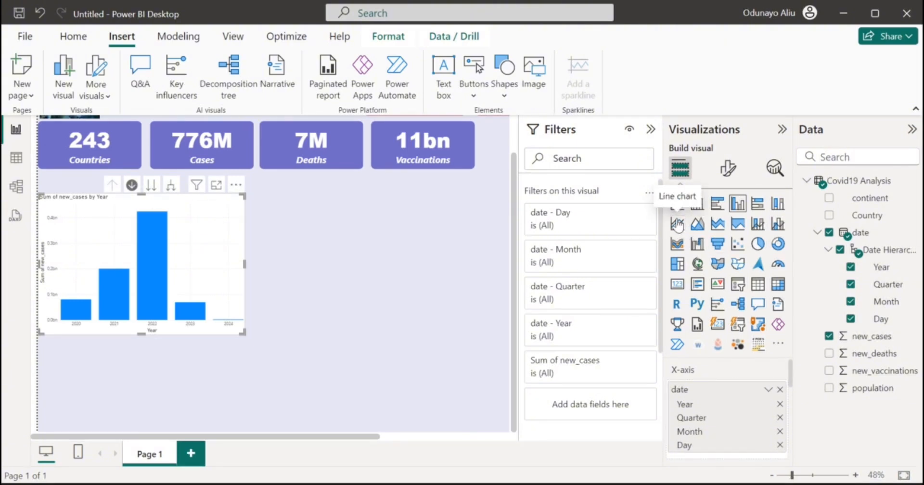
Change the yearly new_cases chart to a line chart and make the visual slightly taller.
{"action": "left_click", "coordinate": [678, 224]}
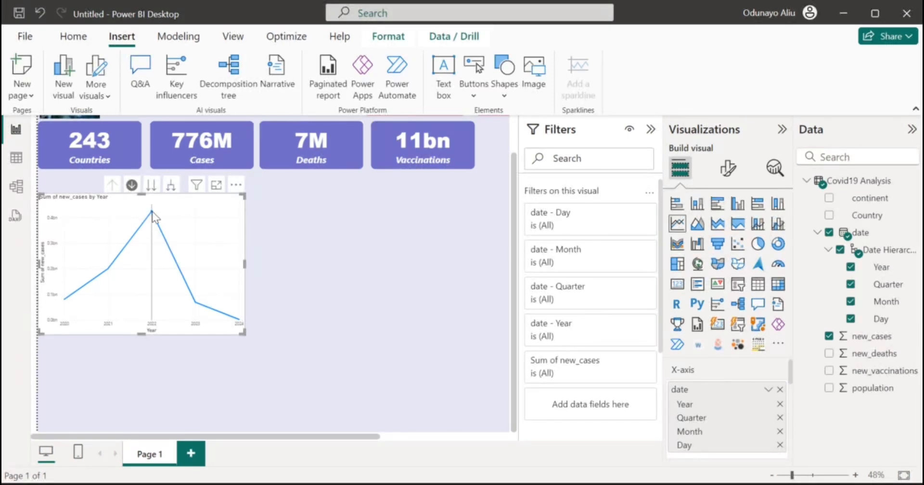
{"action": "mouse_move", "coordinate": [152, 212]}
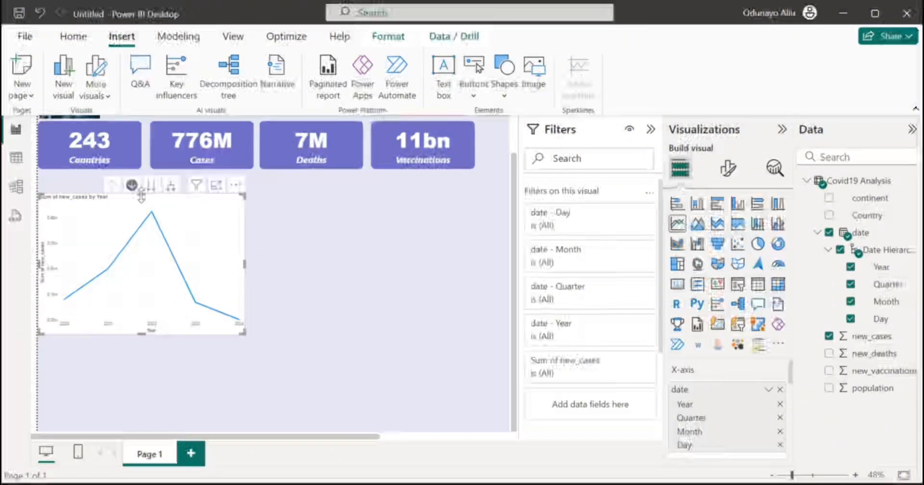
{"action": "left_click_drag", "start_coordinate": [141, 195], "coordinate": [143, 178]}
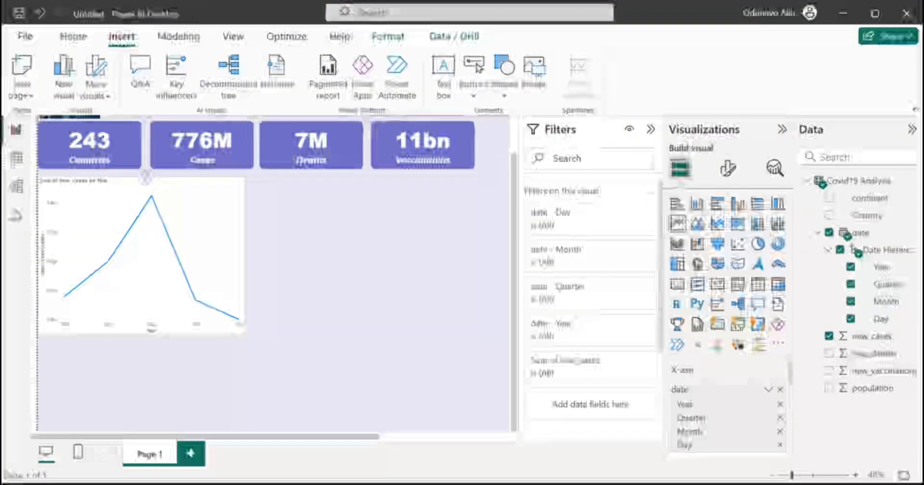
Hide the line chart's x-axis title.
{"action": "left_click", "coordinate": [728, 168]}
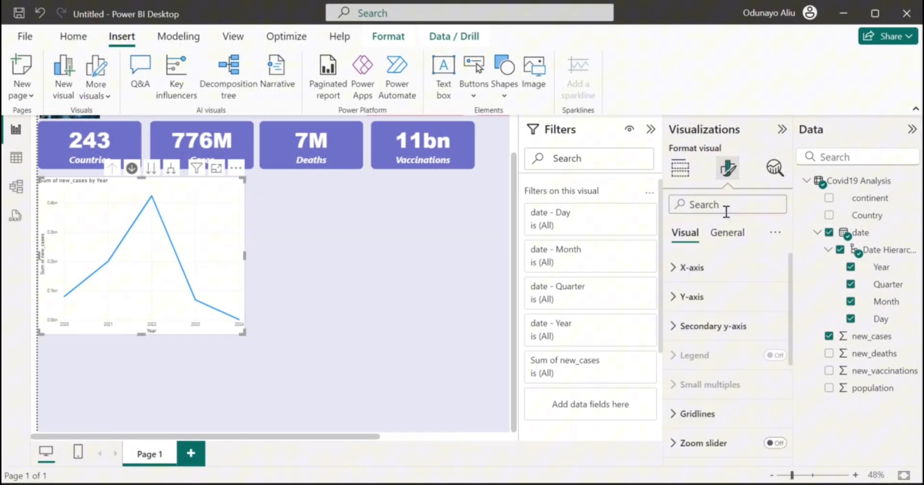
{"action": "left_click", "coordinate": [689, 268]}
{"action": "left_click", "coordinate": [700, 278]}
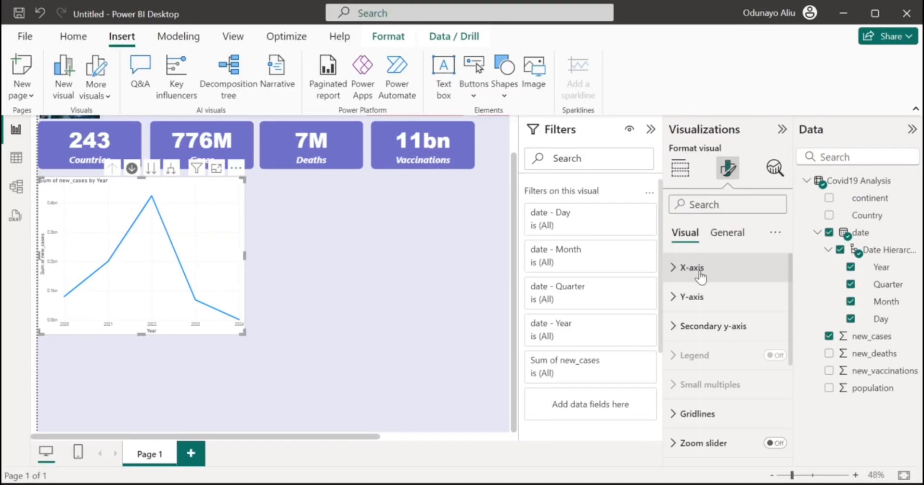
{"action": "left_click", "coordinate": [700, 282]}
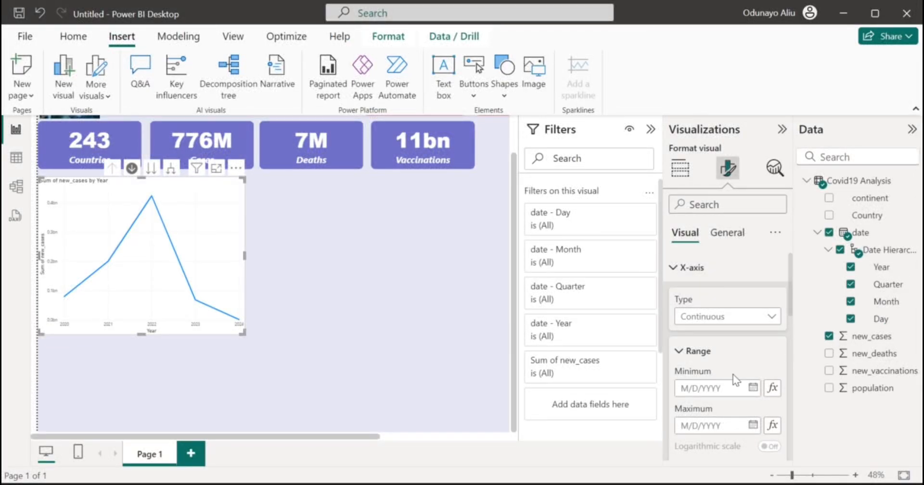
{"action": "scroll", "coordinate": [733, 375], "scroll_direction": "down", "scroll_amount": 3}
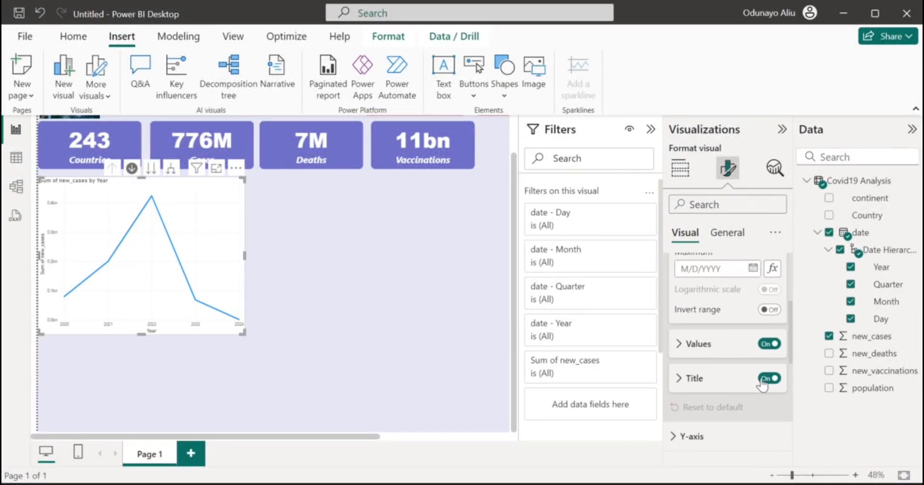
{"action": "left_click", "coordinate": [765, 383]}
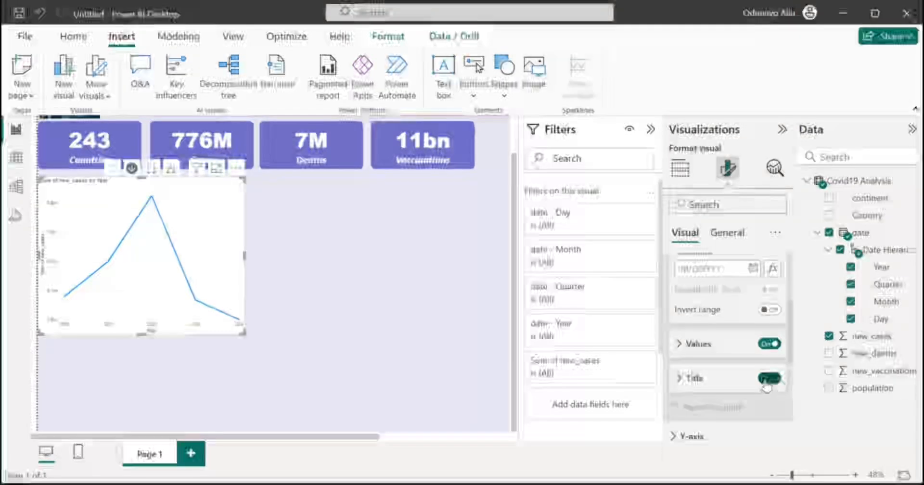
Make the x-axis year labels larger, bold and dark grey #252423.
{"action": "left_click", "coordinate": [702, 348]}
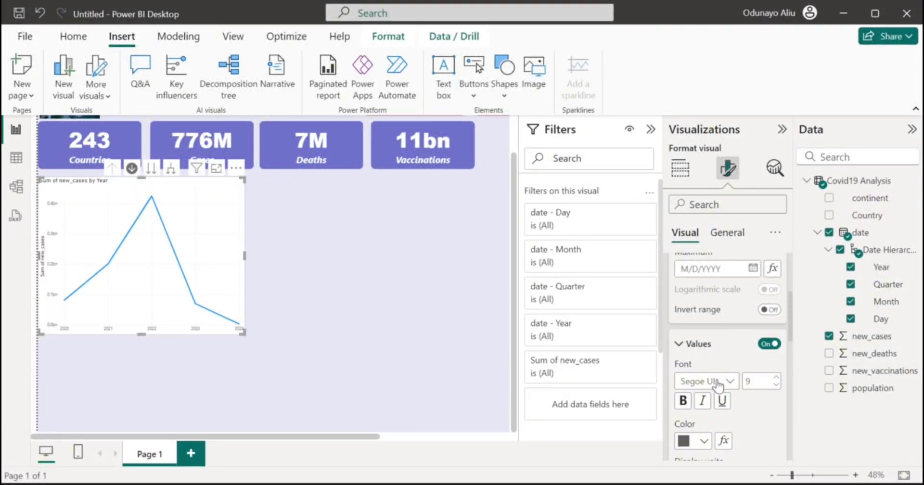
{"action": "type", "text": "20"}
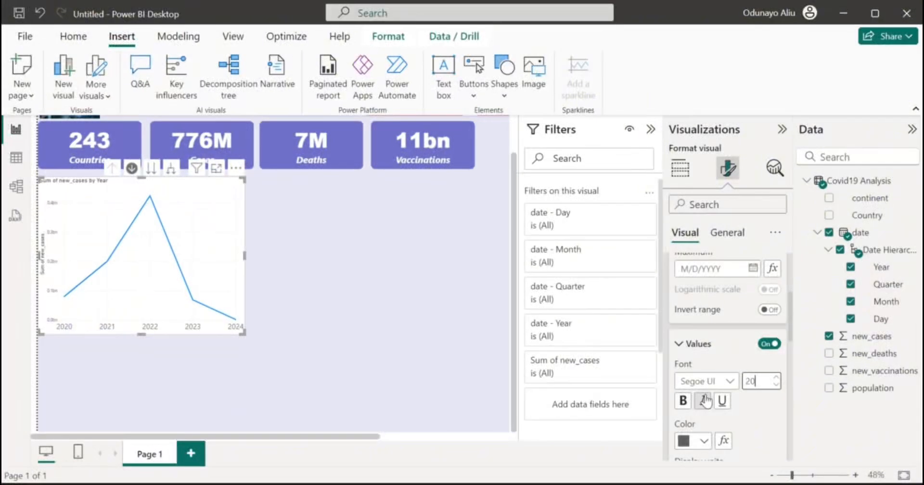
{"action": "left_click", "coordinate": [684, 401]}
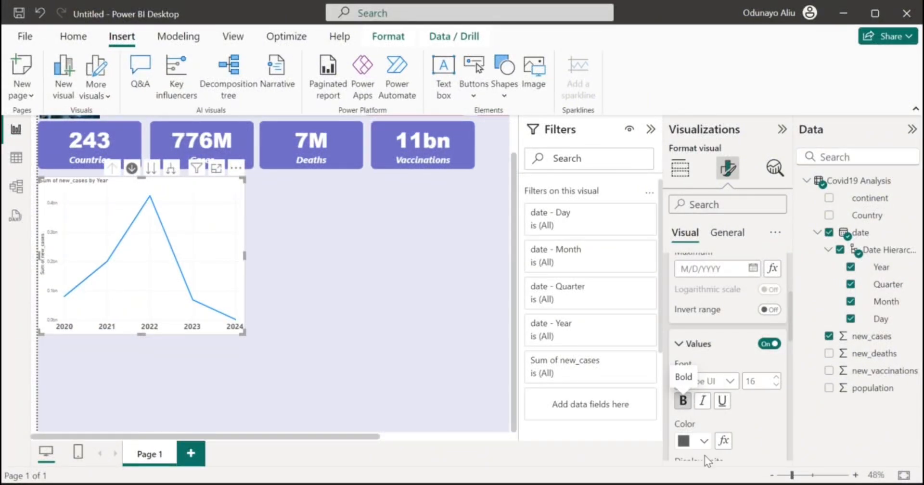
{"action": "left_click", "coordinate": [705, 442]}
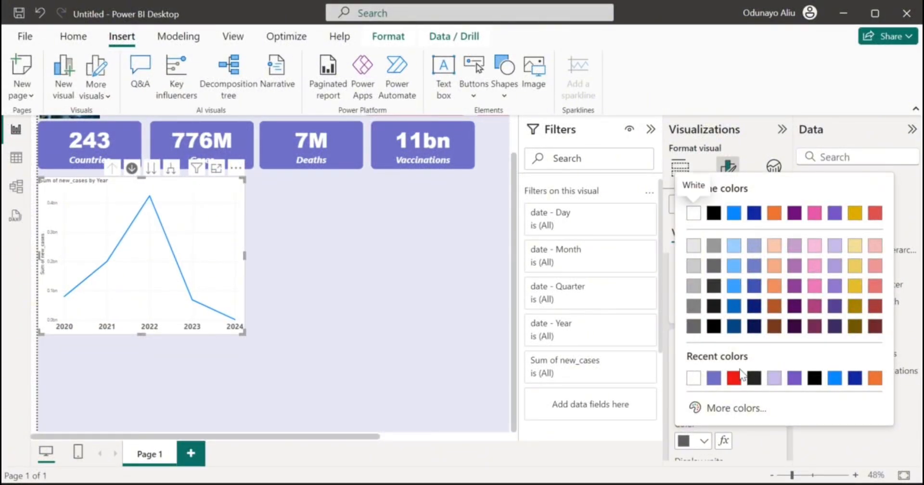
{"action": "left_click", "coordinate": [754, 378]}
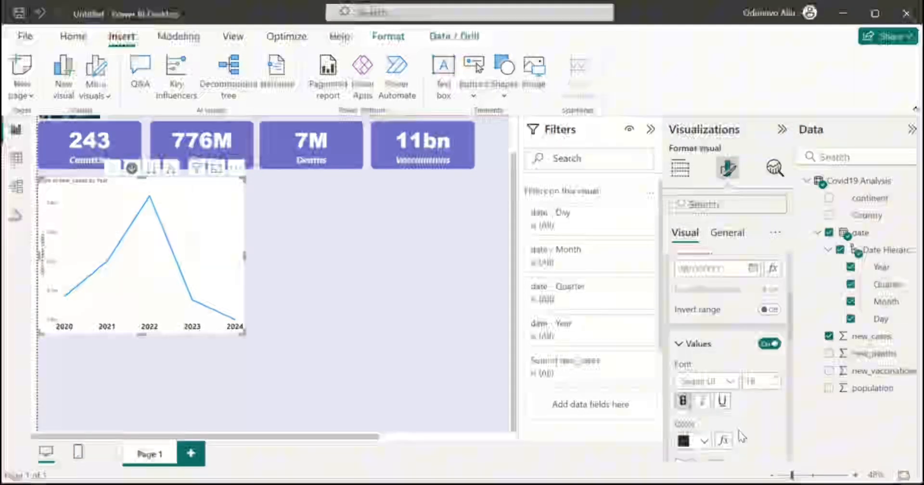
{"action": "scroll", "coordinate": [738, 431], "scroll_direction": "down", "scroll_amount": 2}
{"action": "scroll", "coordinate": [732, 400], "scroll_direction": "up", "scroll_amount": 5}
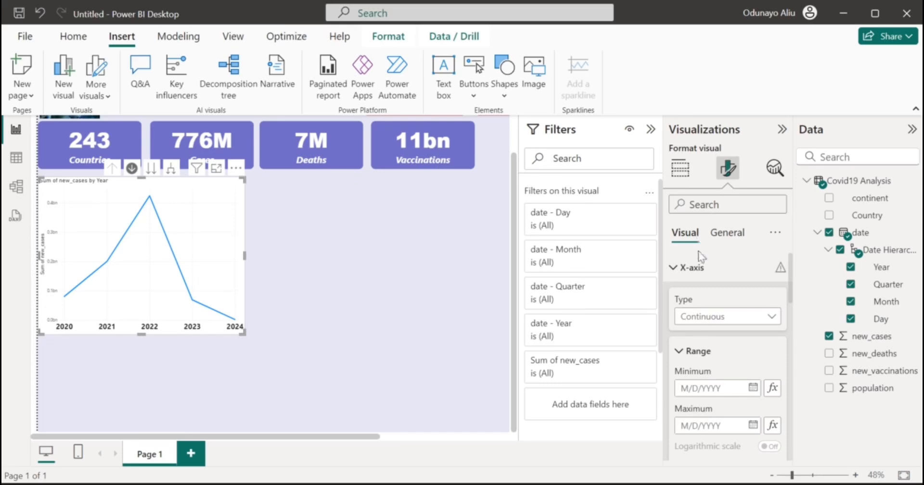
Turn off the line chart's y-axis value labels and y-axis title.
{"action": "left_click", "coordinate": [691, 270]}
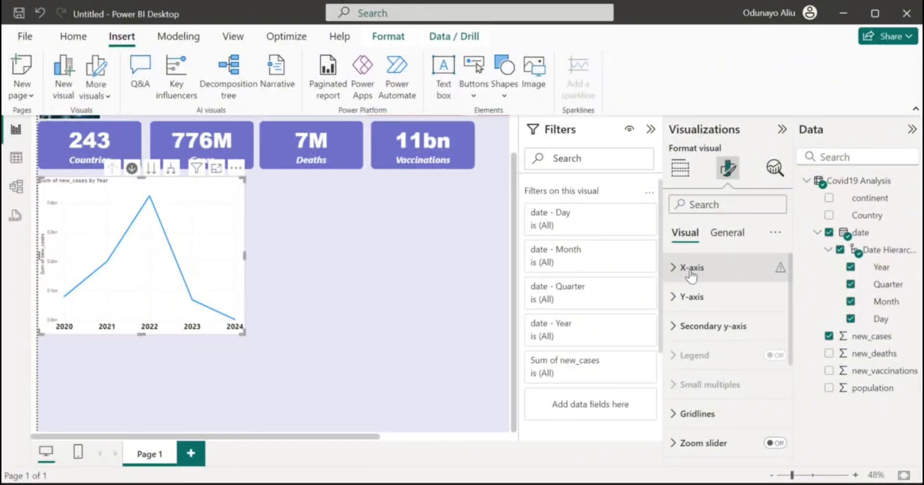
{"action": "left_click", "coordinate": [713, 304]}
{"action": "scroll", "coordinate": [721, 380], "scroll_direction": "down", "scroll_amount": 4}
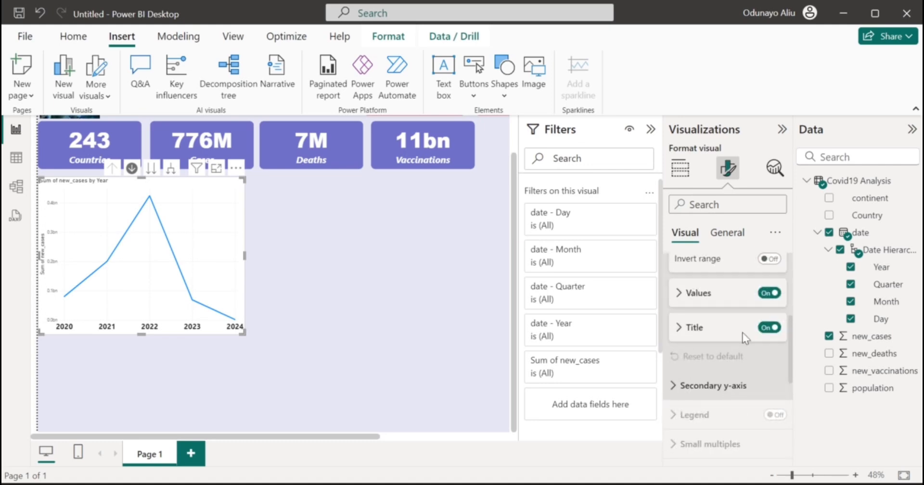
{"action": "left_click", "coordinate": [766, 294]}
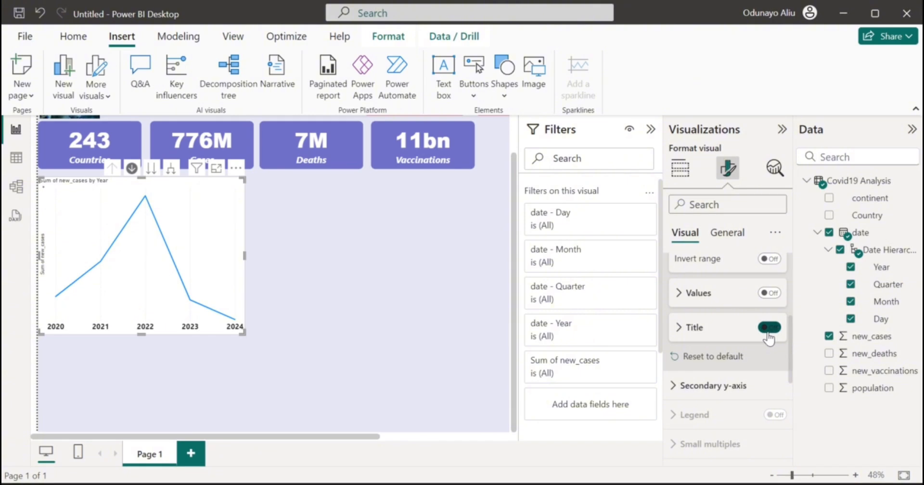
{"action": "left_click", "coordinate": [769, 330]}
{"action": "scroll", "coordinate": [740, 372], "scroll_direction": "up", "scroll_amount": 4}
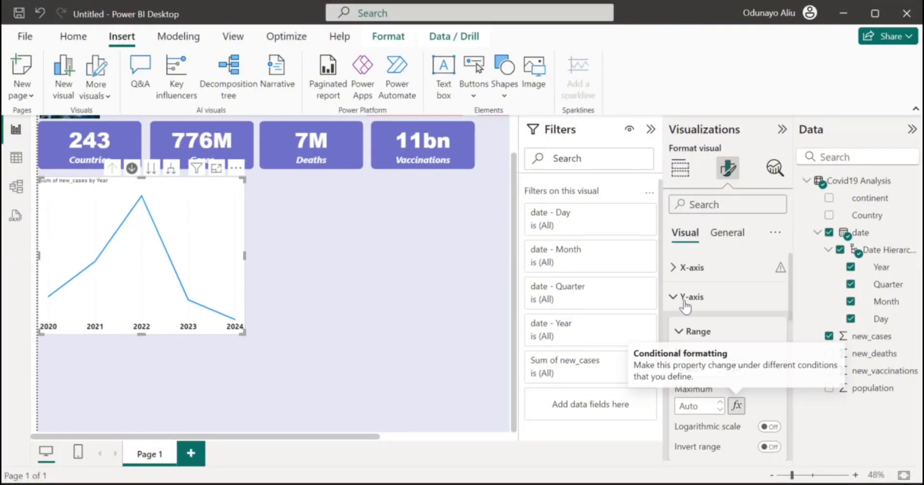
{"action": "left_click", "coordinate": [707, 299]}
{"action": "scroll", "coordinate": [707, 378], "scroll_direction": "down", "scroll_amount": 3}
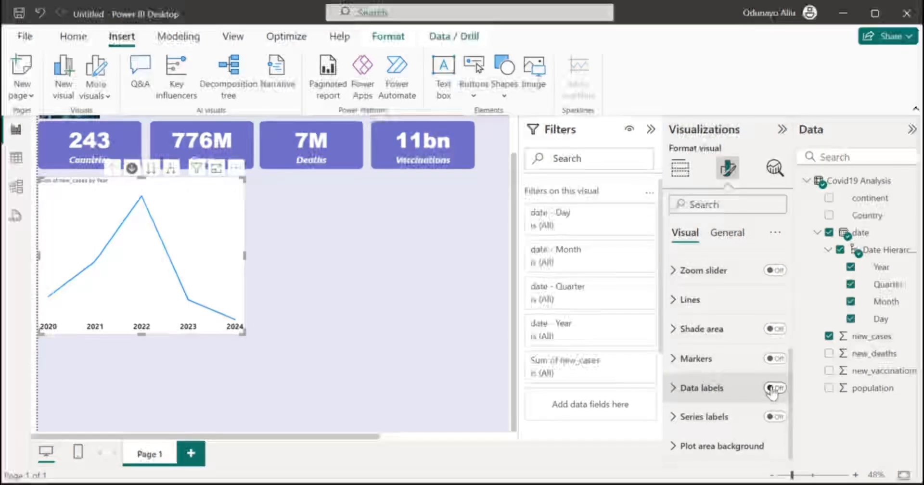
Turn on data labels for the line chart and position them Above the points.
{"action": "left_click", "coordinate": [771, 388]}
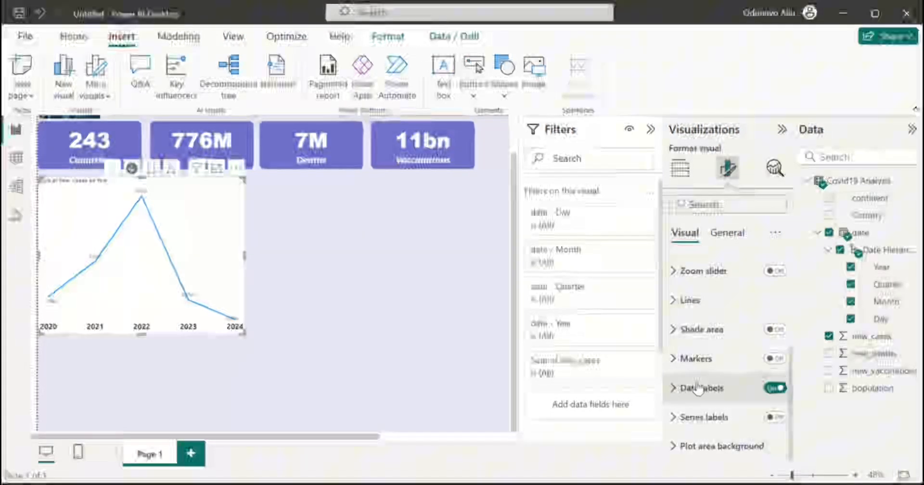
{"action": "left_click", "coordinate": [697, 388]}
{"action": "scroll", "coordinate": [696, 383], "scroll_direction": "down", "scroll_amount": 6}
{"action": "scroll", "coordinate": [697, 382], "scroll_direction": "up", "scroll_amount": 1}
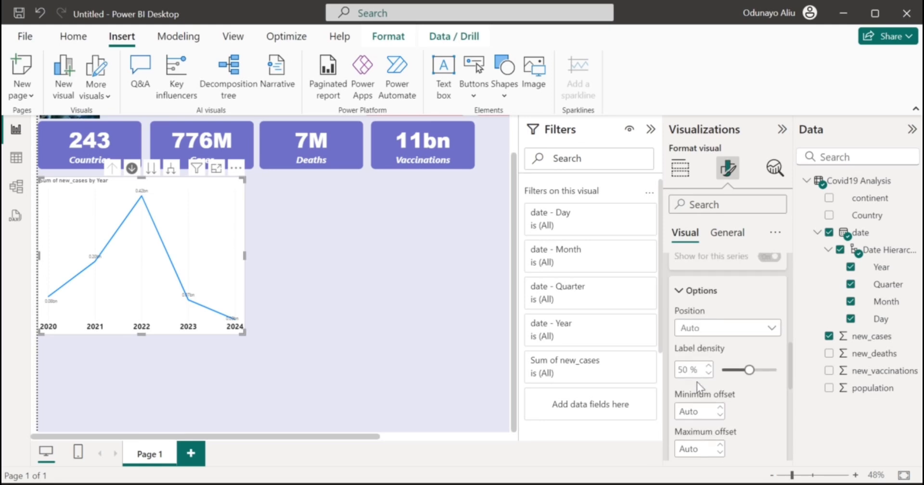
{"action": "left_click", "coordinate": [743, 331]}
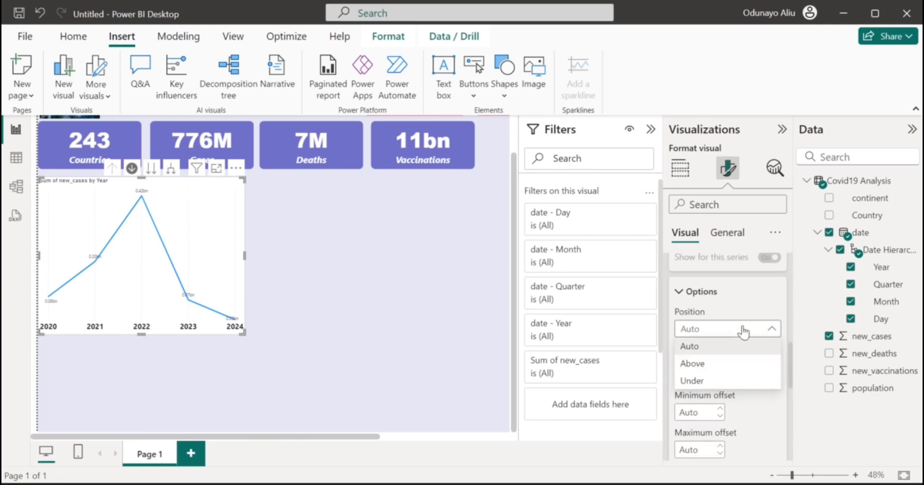
{"action": "left_click", "coordinate": [733, 357]}
{"action": "scroll", "coordinate": [734, 335], "scroll_direction": "down", "scroll_amount": 1}
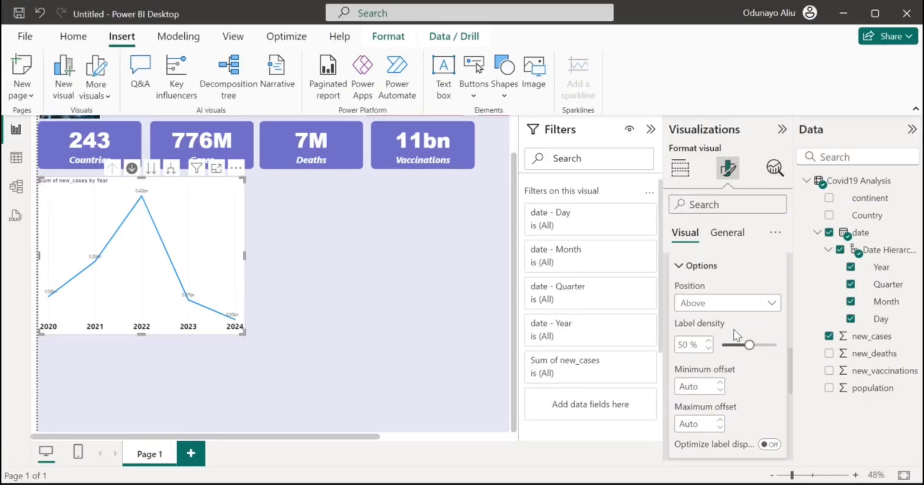
{"action": "scroll", "coordinate": [735, 336], "scroll_direction": "down", "scroll_amount": 1}
{"action": "left_click", "coordinate": [712, 284]}
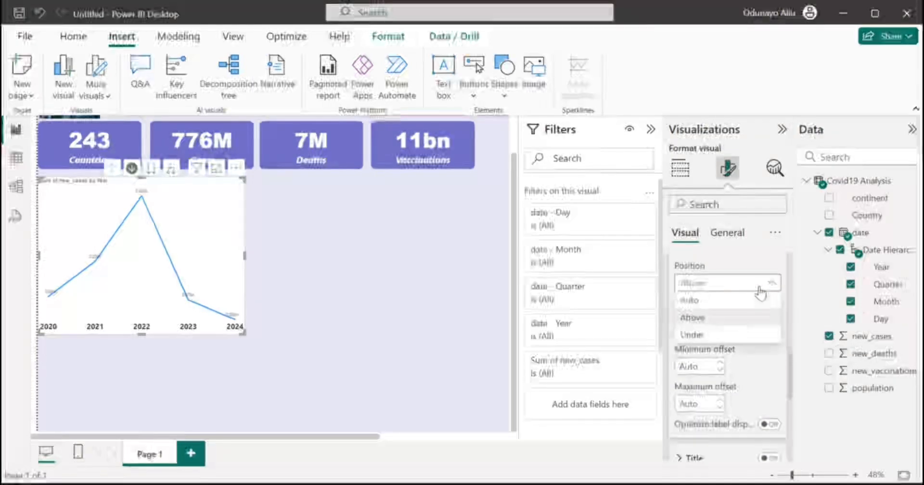
{"action": "left_click", "coordinate": [747, 307]}
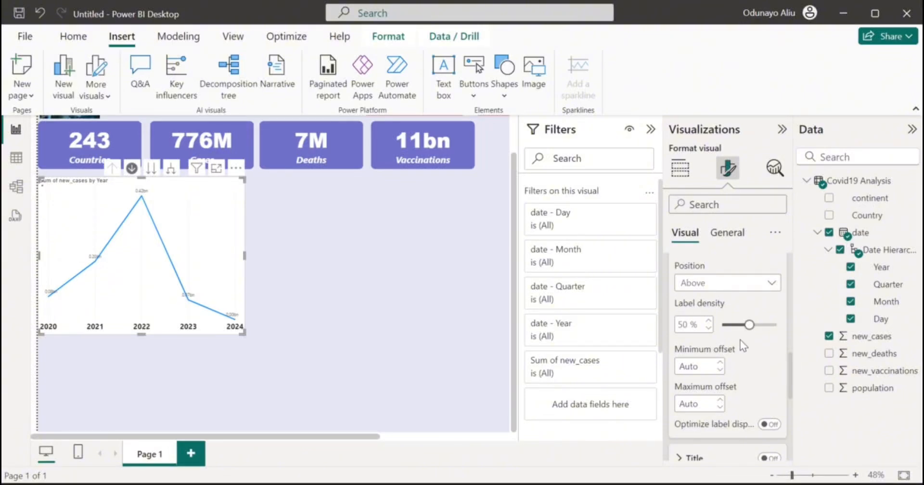
{"action": "scroll", "coordinate": [755, 367], "scroll_direction": "down", "scroll_amount": 1}
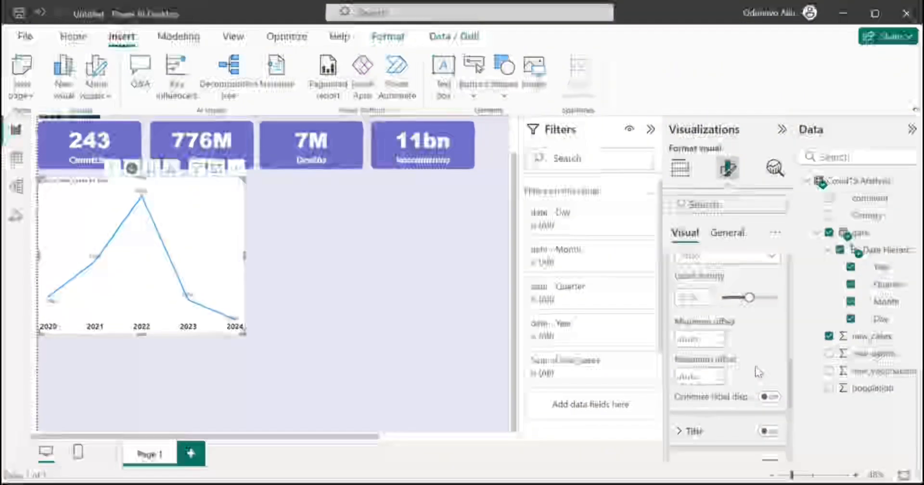
{"action": "scroll", "coordinate": [755, 351], "scroll_direction": "down", "scroll_amount": 1}
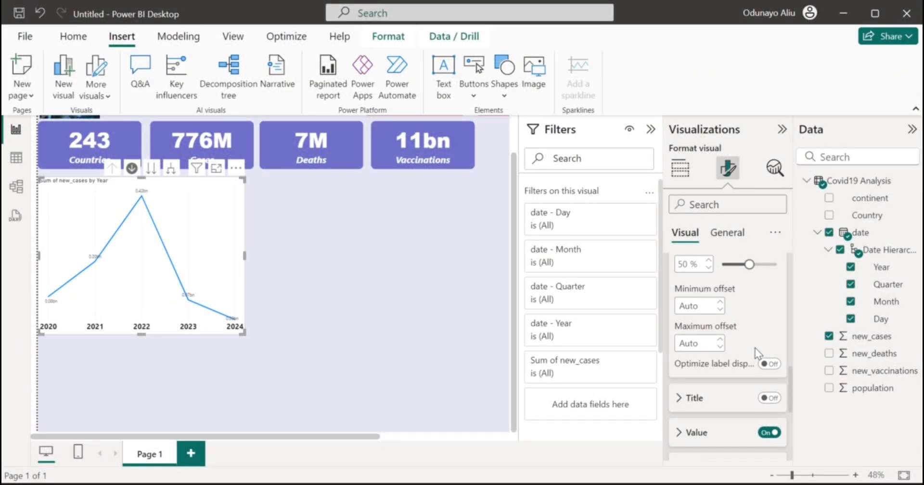
Increase the data label font size and make the labels black.
{"action": "left_click", "coordinate": [731, 433]}
{"action": "scroll", "coordinate": [717, 414], "scroll_direction": "down", "scroll_amount": 5}
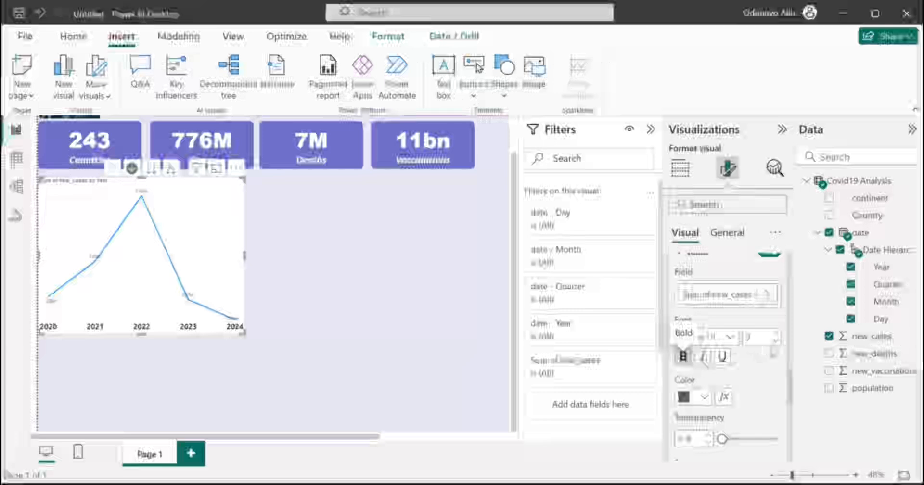
{"action": "left_click", "coordinate": [777, 335]}
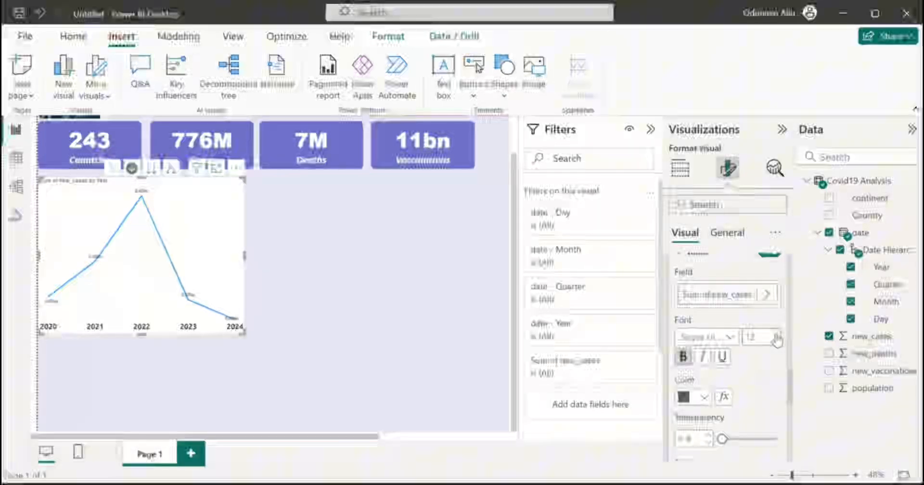
{"action": "left_click", "coordinate": [777, 335]}
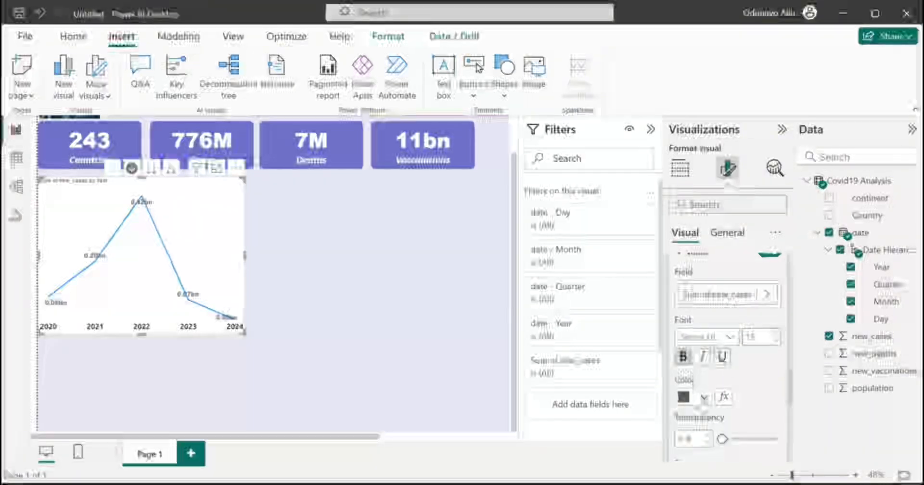
{"action": "left_click", "coordinate": [704, 397]}
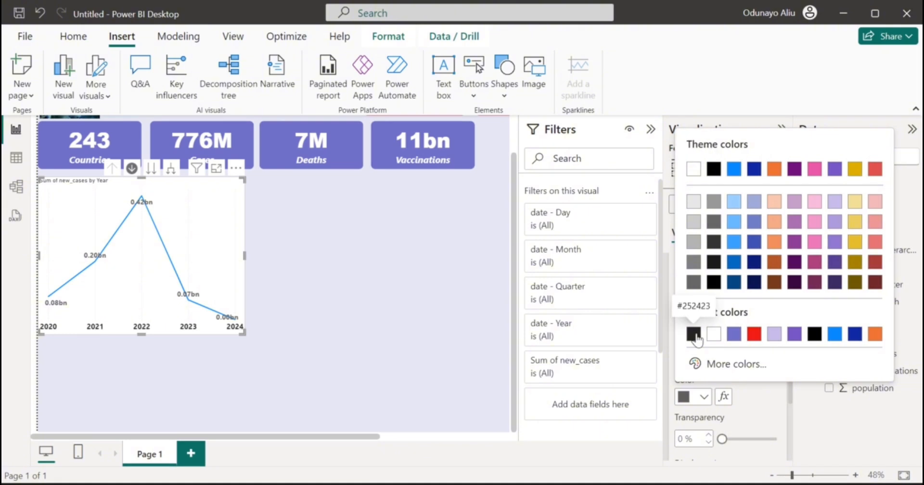
{"action": "left_click", "coordinate": [694, 331]}
Collapse and reopen the Data labels card to check the labels, such as 0.42bn.
{"action": "scroll", "coordinate": [750, 385], "scroll_direction": "down", "scroll_amount": 8}
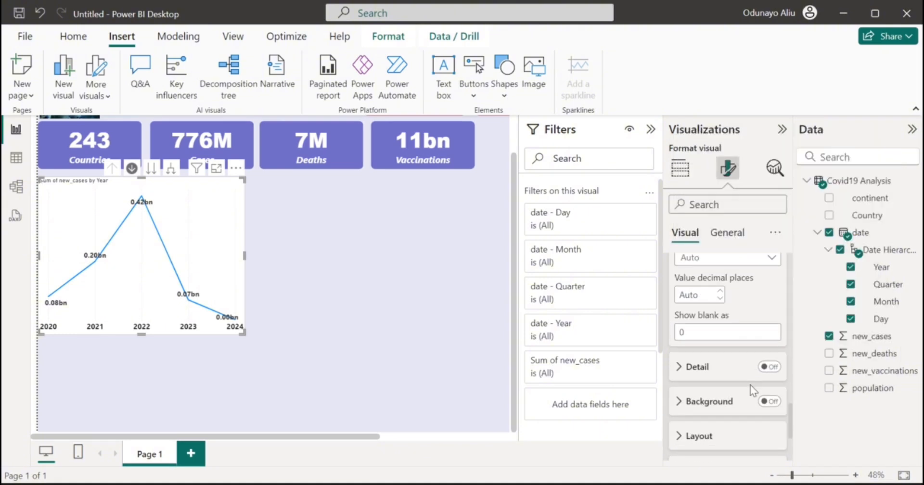
{"action": "scroll", "coordinate": [725, 352], "scroll_direction": "up", "scroll_amount": 10}
{"action": "scroll", "coordinate": [689, 453], "scroll_direction": "down", "scroll_amount": 3}
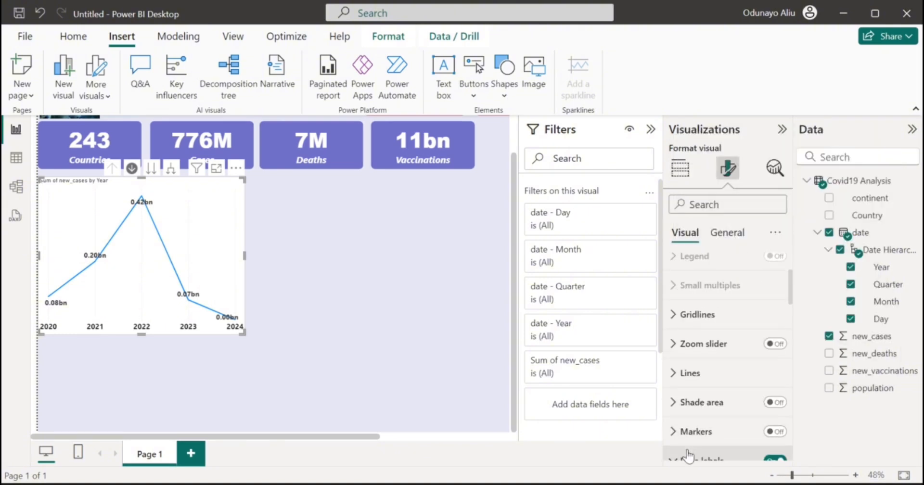
{"action": "scroll", "coordinate": [688, 455], "scroll_direction": "down", "scroll_amount": 1}
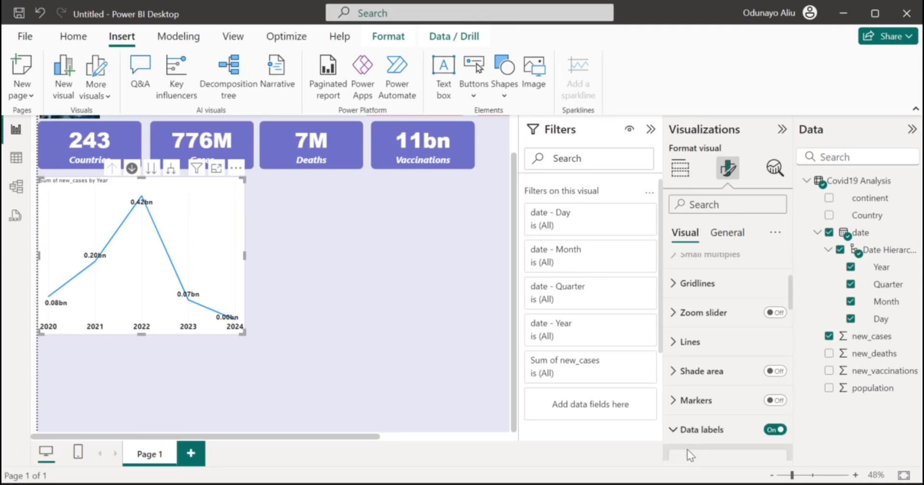
{"action": "left_click", "coordinate": [690, 425]}
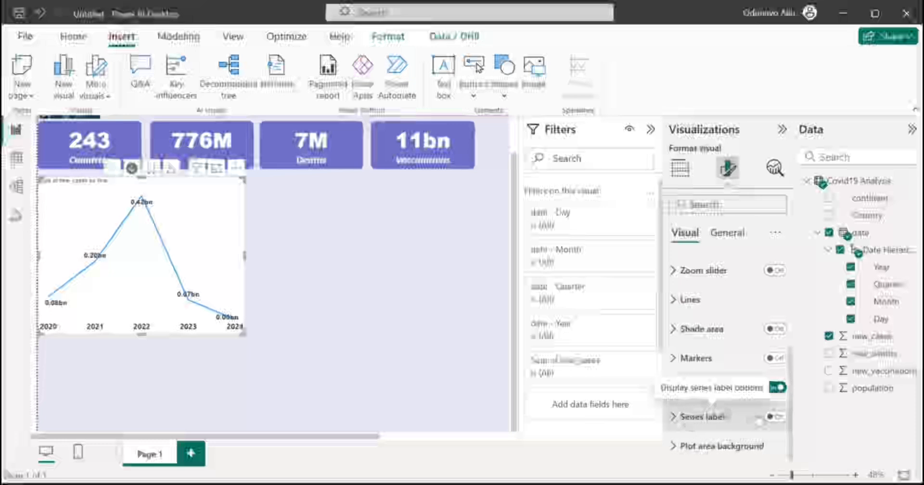
{"action": "scroll", "coordinate": [725, 313], "scroll_direction": "up", "scroll_amount": 4}
{"action": "scroll", "coordinate": [724, 313], "scroll_direction": "up", "scroll_amount": 3}
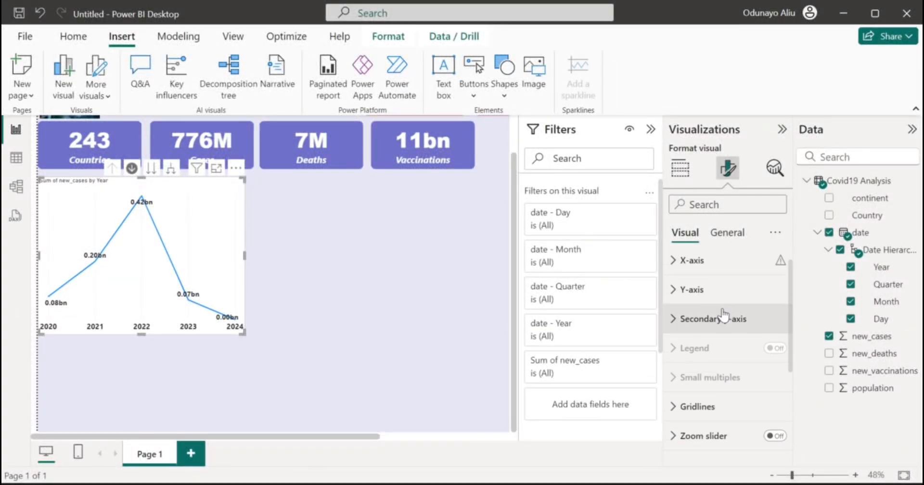
{"action": "scroll", "coordinate": [724, 314], "scroll_direction": "down", "scroll_amount": 7}
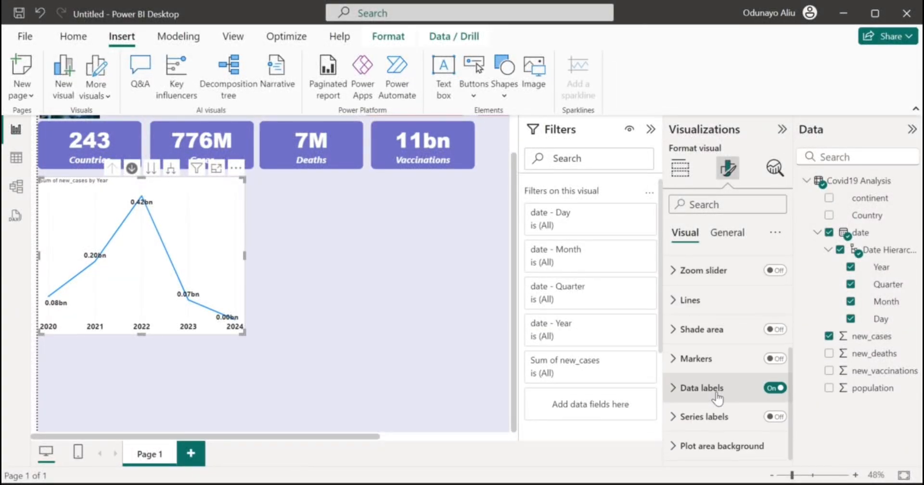
{"action": "left_click", "coordinate": [703, 388]}
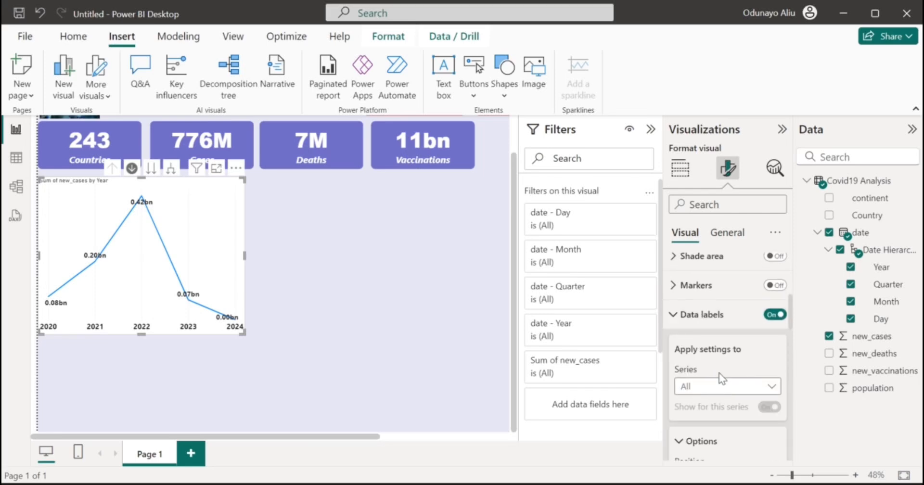
{"action": "left_click", "coordinate": [707, 315]}
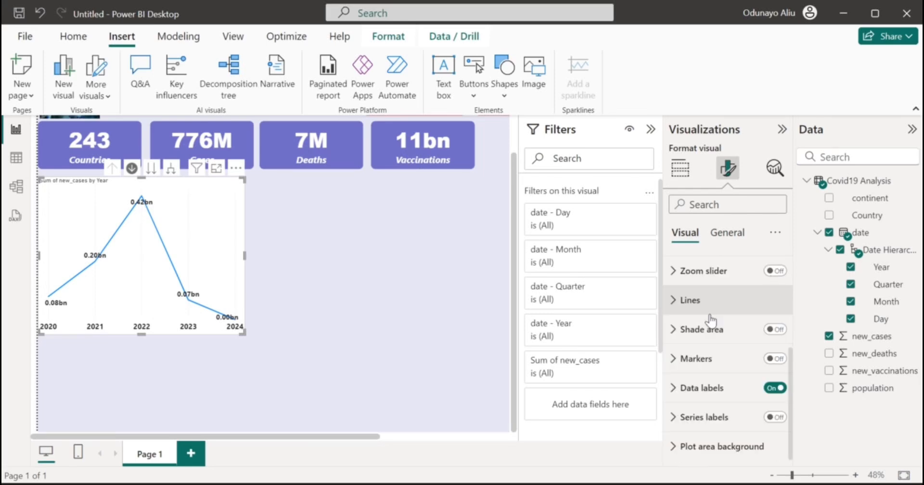
Set the data label display units to Millions, so labels read 80M, 200M, 424M.
{"action": "left_click", "coordinate": [707, 388]}
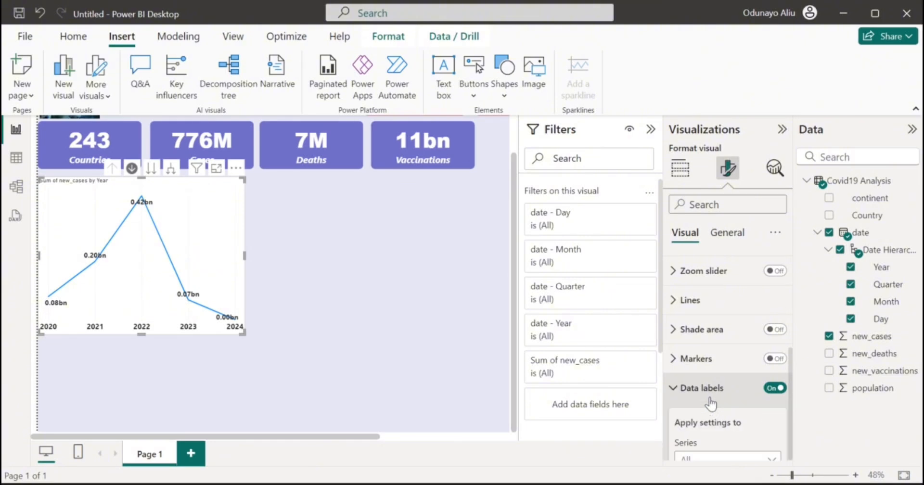
{"action": "scroll", "coordinate": [711, 397], "scroll_direction": "down", "scroll_amount": 4}
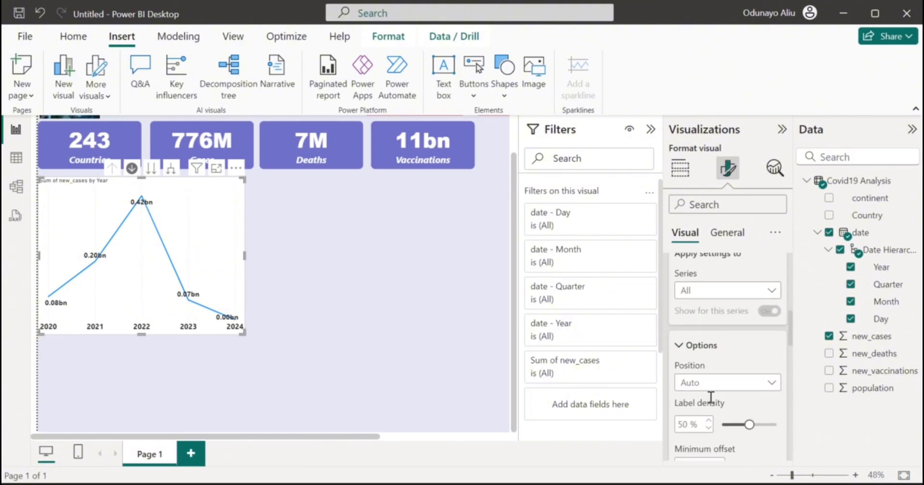
{"action": "scroll", "coordinate": [710, 398], "scroll_direction": "down", "scroll_amount": 5}
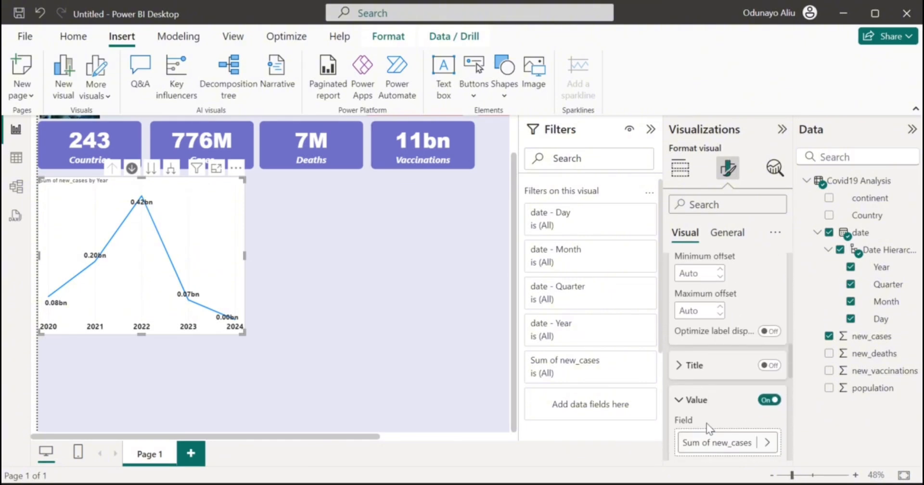
{"action": "scroll", "coordinate": [707, 428], "scroll_direction": "down", "scroll_amount": 5}
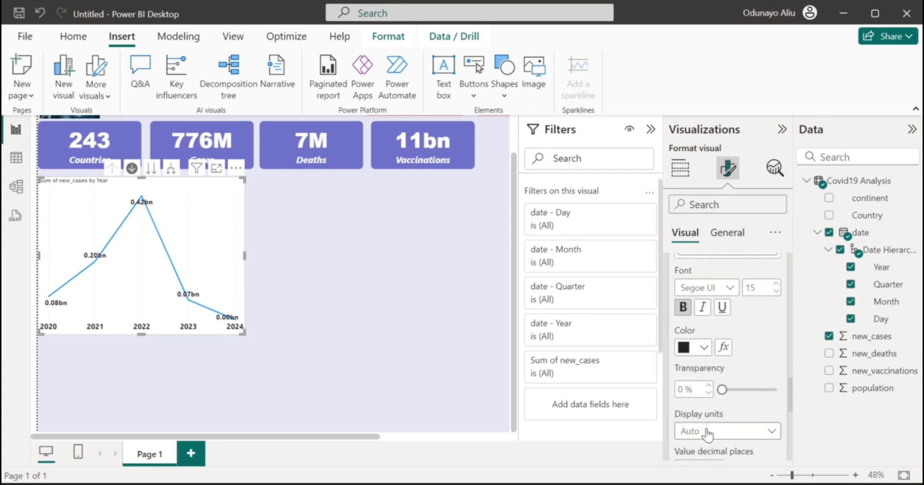
{"action": "left_click", "coordinate": [726, 412]}
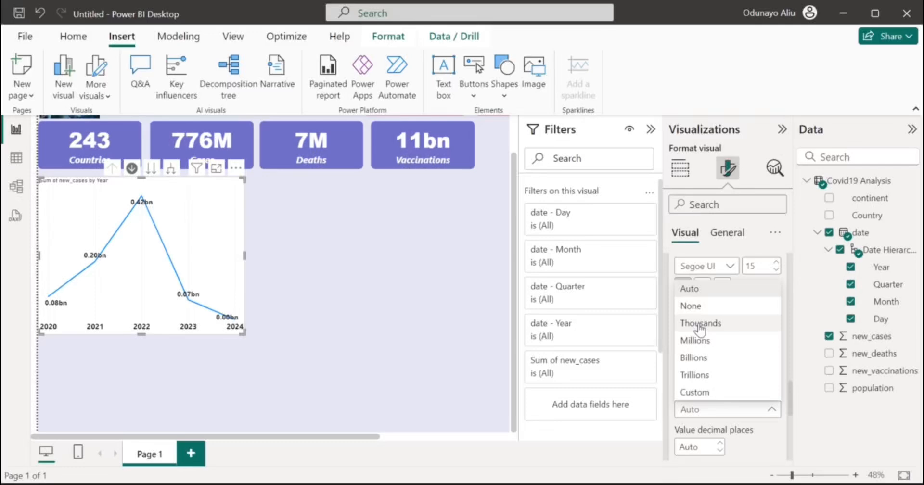
{"action": "left_click", "coordinate": [713, 365]}
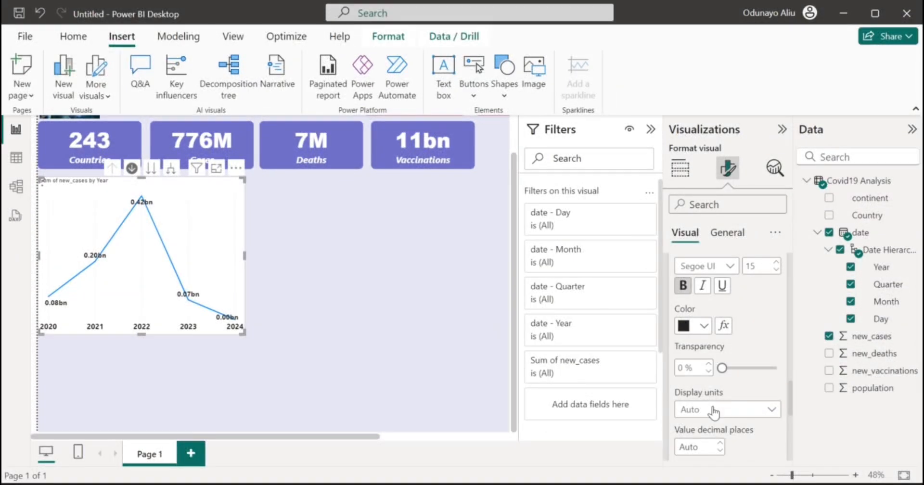
{"action": "left_click", "coordinate": [712, 410]}
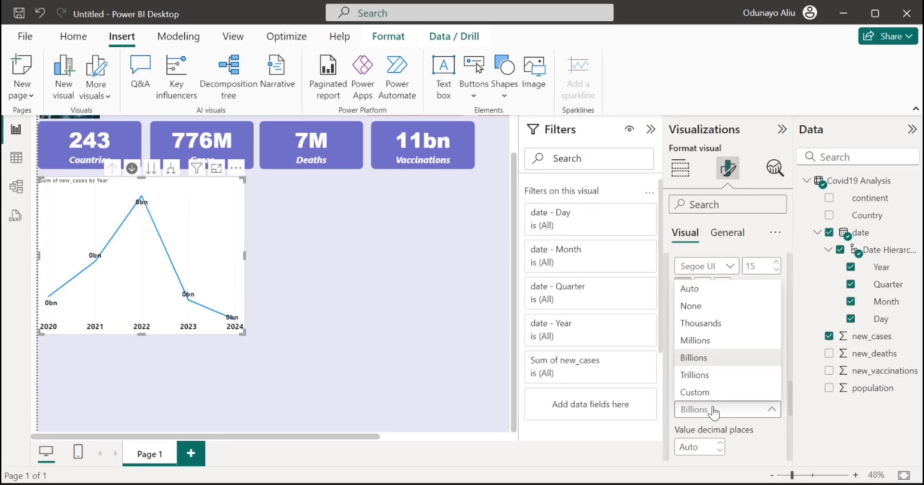
{"action": "left_click", "coordinate": [704, 342]}
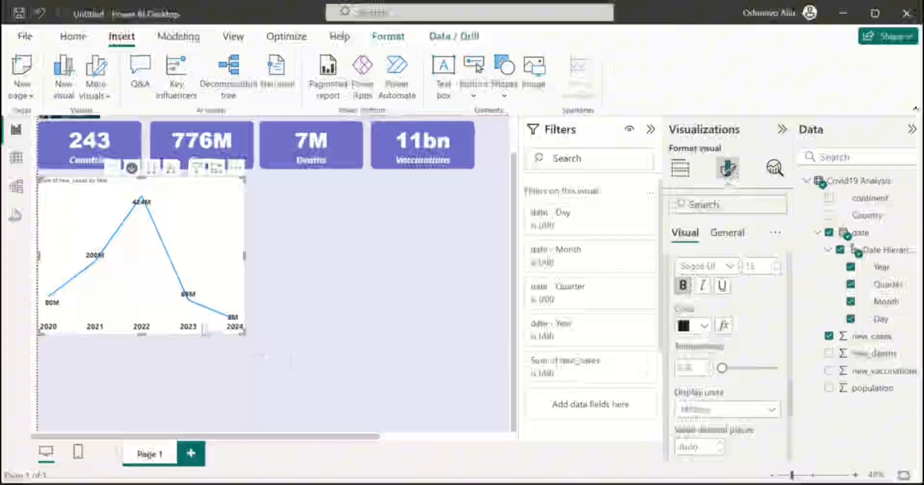
Collapse the label value, layout and Data labels settings.
{"action": "mouse_move", "coordinate": [55, 313]}
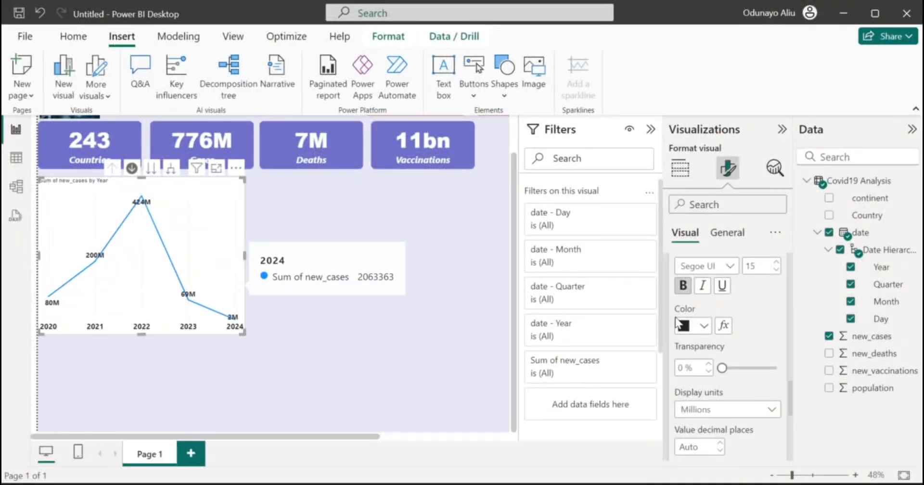
{"action": "scroll", "coordinate": [741, 323], "scroll_direction": "down", "scroll_amount": 5}
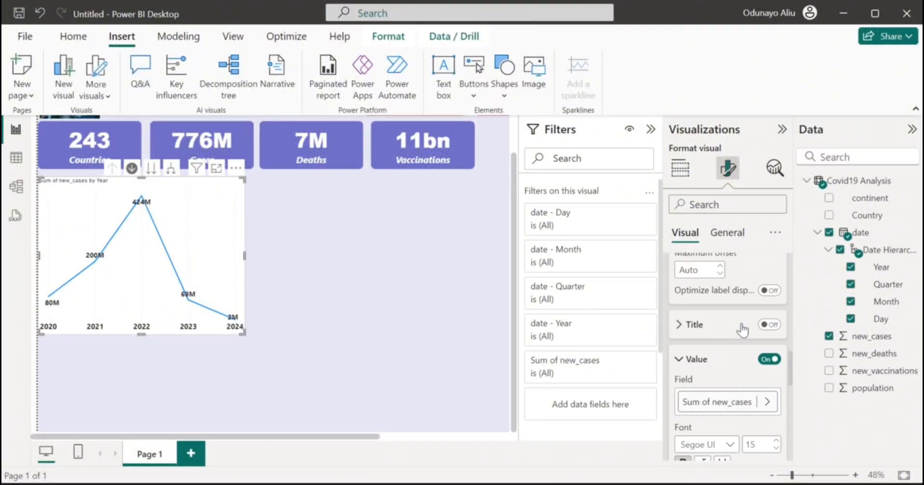
{"action": "left_click", "coordinate": [697, 361]}
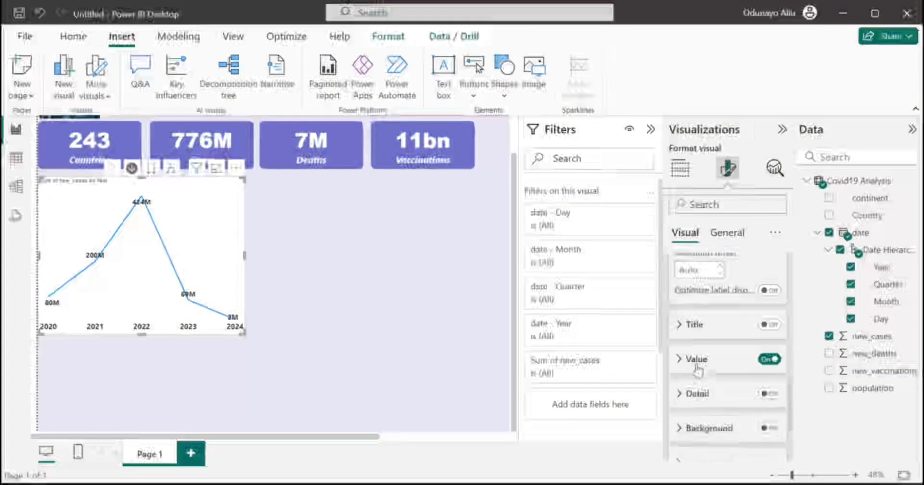
{"action": "scroll", "coordinate": [697, 370], "scroll_direction": "down", "scroll_amount": 3}
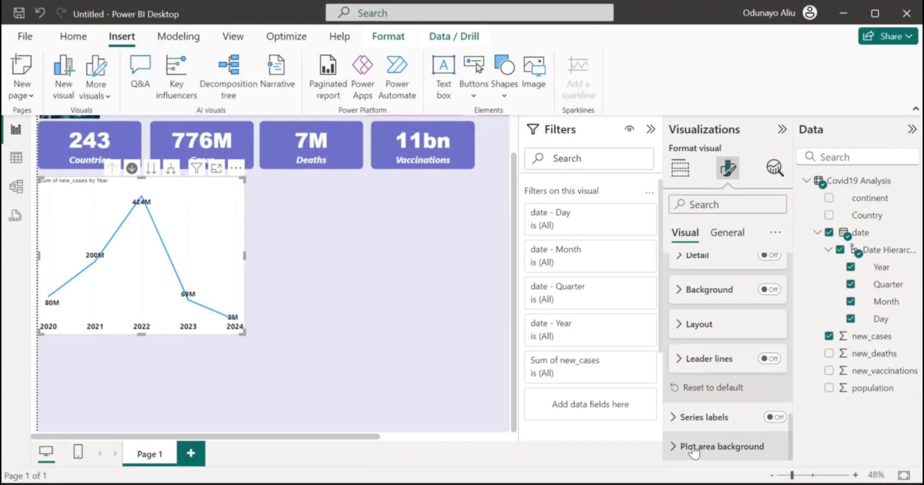
{"action": "scroll", "coordinate": [701, 402], "scroll_direction": "up", "scroll_amount": 4}
{"action": "scroll", "coordinate": [700, 394], "scroll_direction": "up", "scroll_amount": 3}
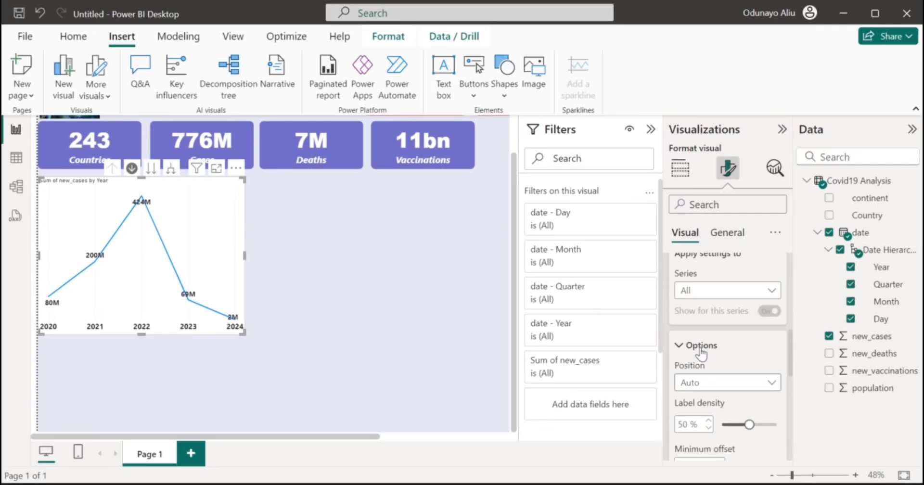
{"action": "left_click", "coordinate": [701, 346]}
{"action": "scroll", "coordinate": [700, 343], "scroll_direction": "up", "scroll_amount": 3}
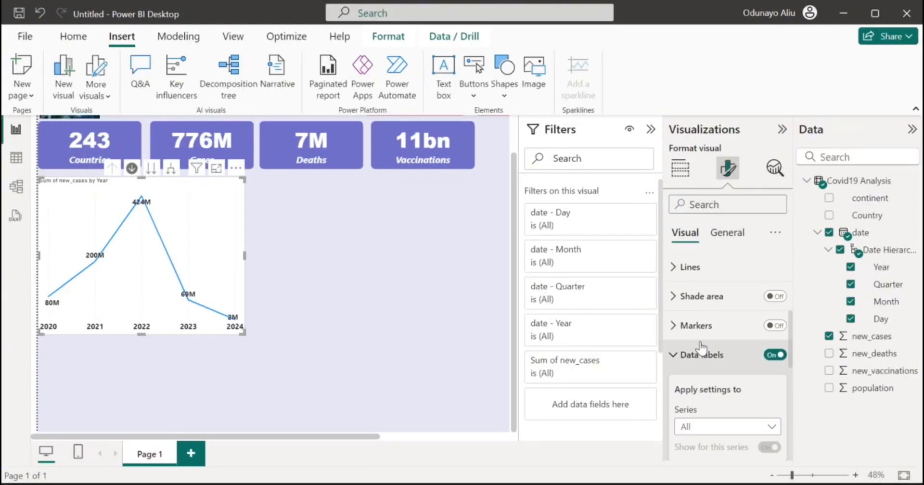
{"action": "left_click", "coordinate": [688, 354]}
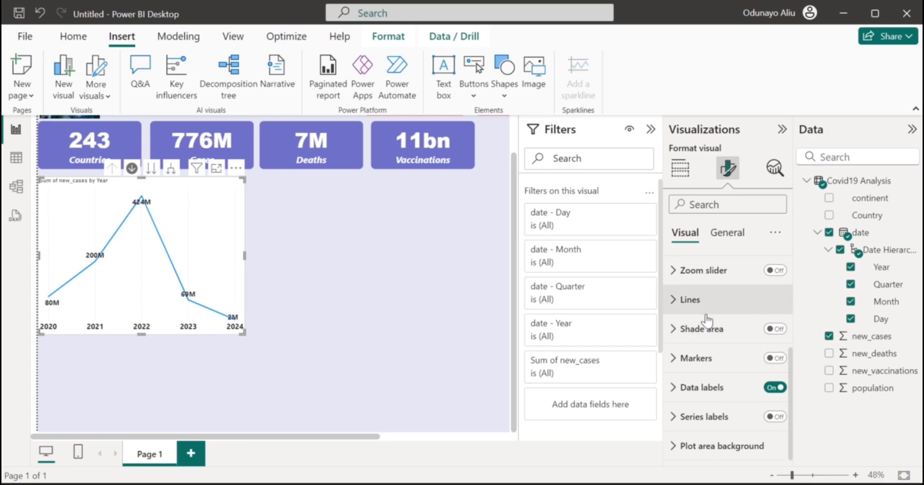
Color the new_cases chart line red #e20819.
{"action": "scroll", "coordinate": [706, 320], "scroll_direction": "up", "scroll_amount": 3}
{"action": "scroll", "coordinate": [706, 320], "scroll_direction": "down", "scroll_amount": 3}
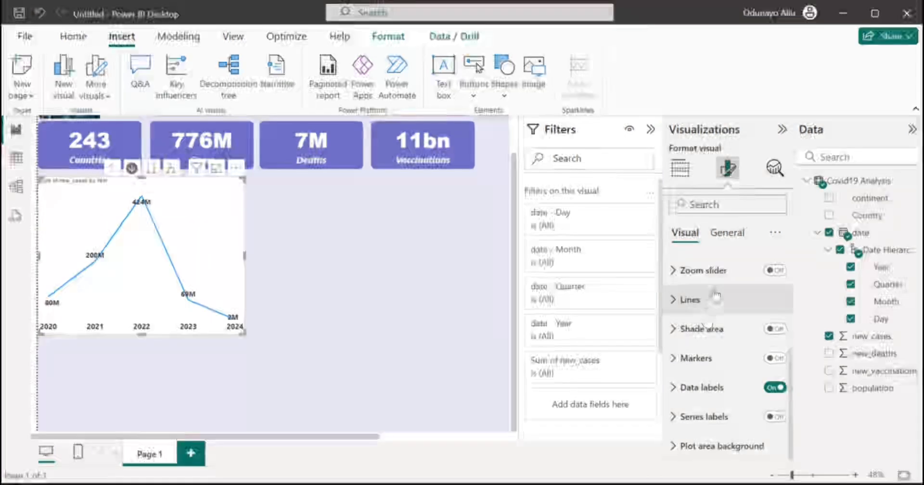
{"action": "scroll", "coordinate": [710, 304], "scroll_direction": "up", "scroll_amount": 3}
{"action": "scroll", "coordinate": [715, 284], "scroll_direction": "down", "scroll_amount": 1}
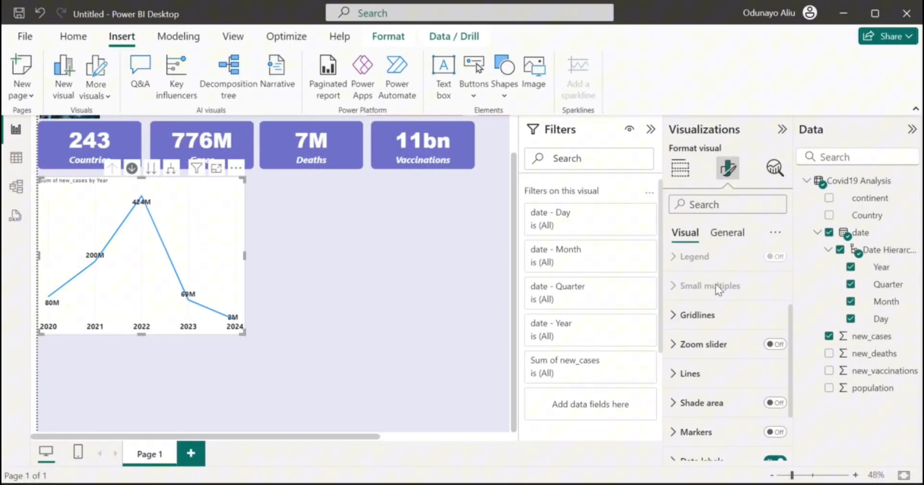
{"action": "left_click", "coordinate": [703, 362]}
{"action": "scroll", "coordinate": [701, 354], "scroll_direction": "down", "scroll_amount": 3}
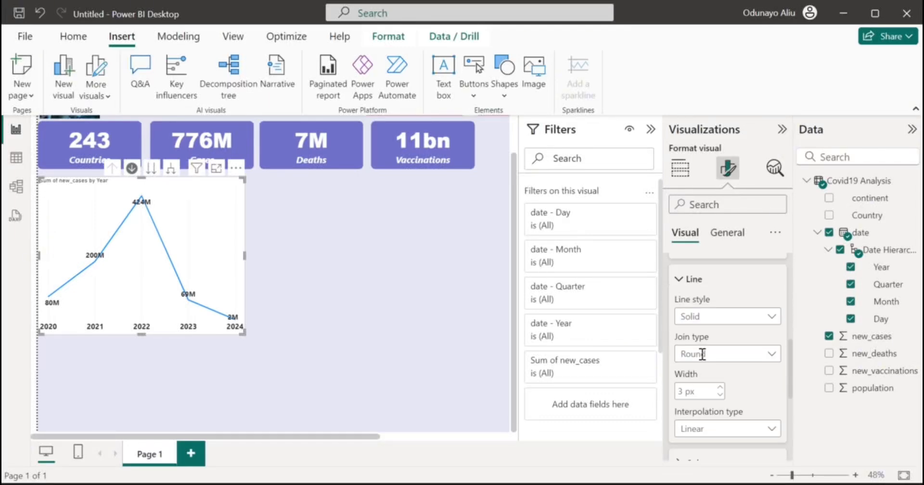
{"action": "scroll", "coordinate": [702, 354], "scroll_direction": "down", "scroll_amount": 2}
{"action": "left_click", "coordinate": [701, 357]}
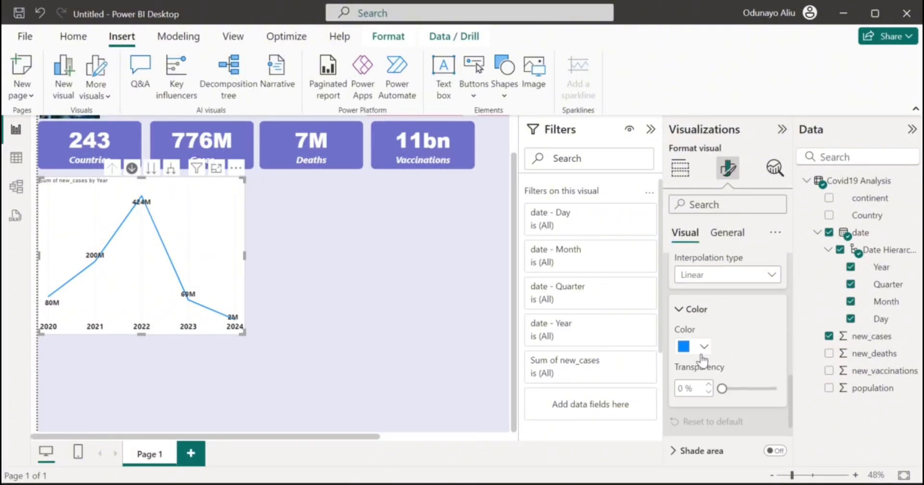
{"action": "left_click", "coordinate": [703, 346]}
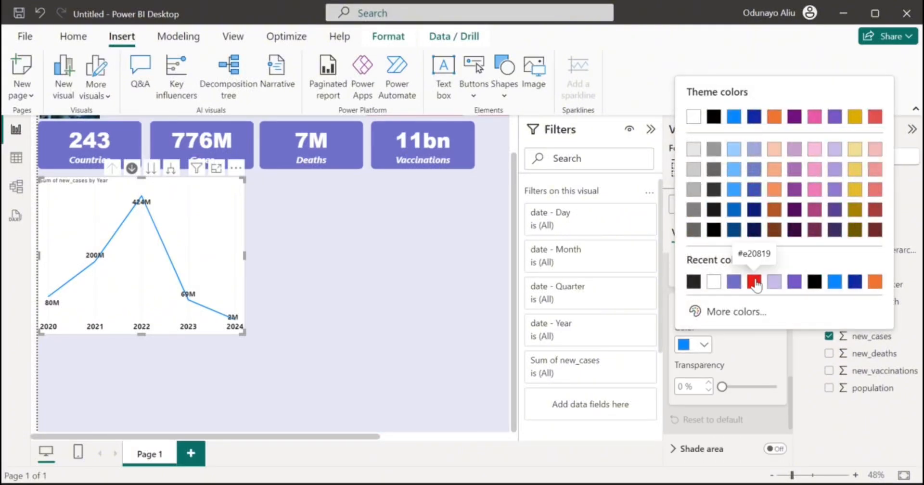
{"action": "left_click", "coordinate": [755, 282]}
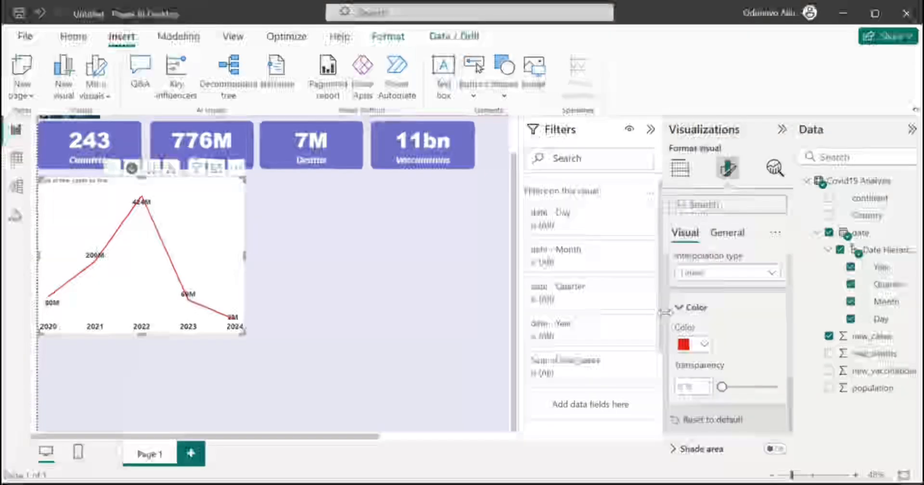
Shade the area beneath the red line at about 60% transparency.
{"action": "scroll", "coordinate": [723, 406], "scroll_direction": "down", "scroll_amount": 2}
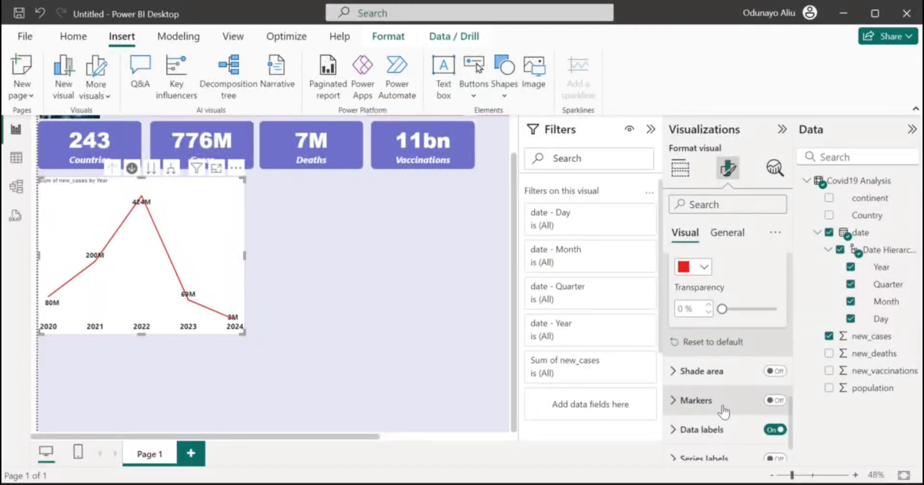
{"action": "left_click", "coordinate": [776, 371]}
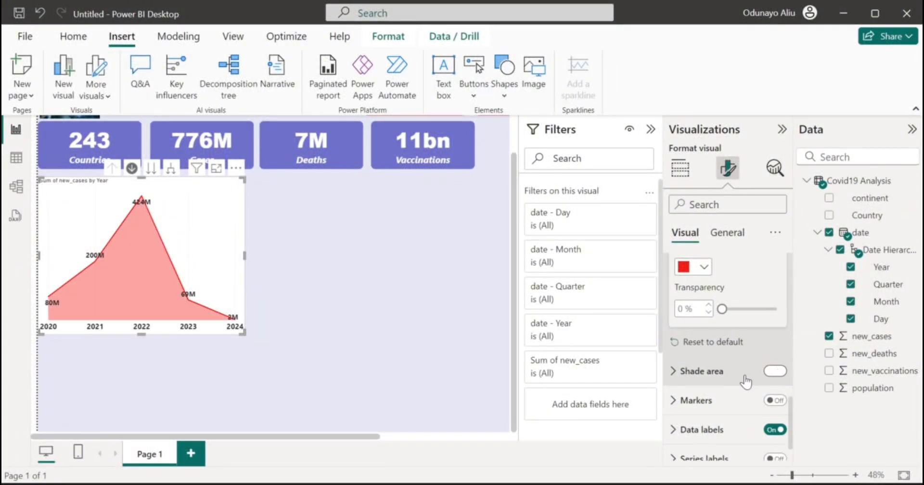
{"action": "left_click", "coordinate": [716, 375]}
{"action": "scroll", "coordinate": [722, 382], "scroll_direction": "down", "scroll_amount": 3}
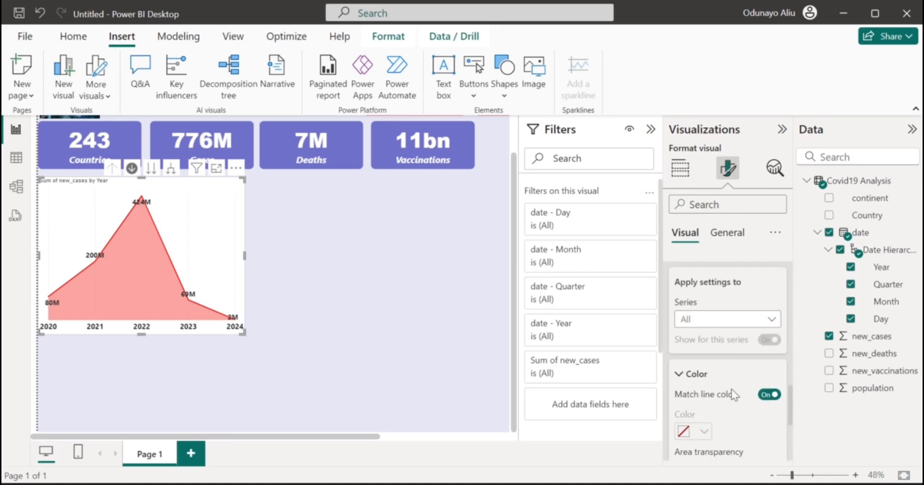
{"action": "scroll", "coordinate": [700, 403], "scroll_direction": "down", "scroll_amount": 2}
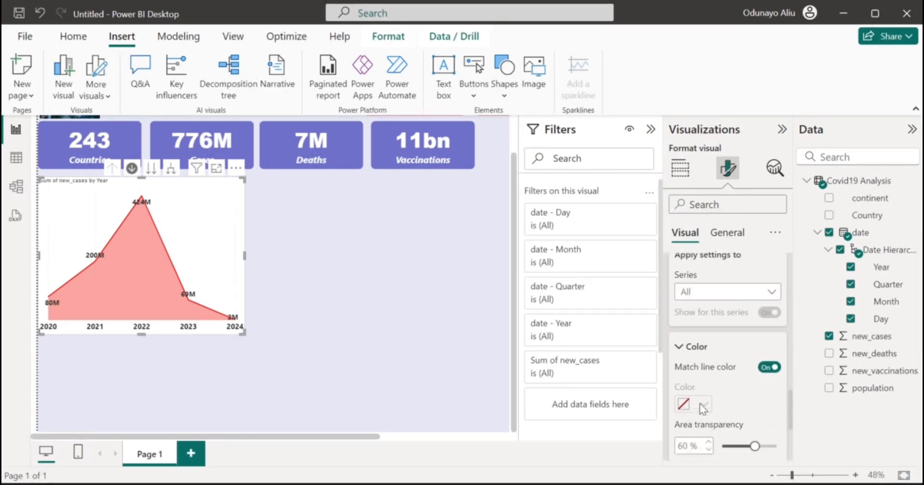
{"action": "scroll", "coordinate": [700, 404], "scroll_direction": "down", "scroll_amount": 2}
{"action": "left_click", "coordinate": [754, 404]}
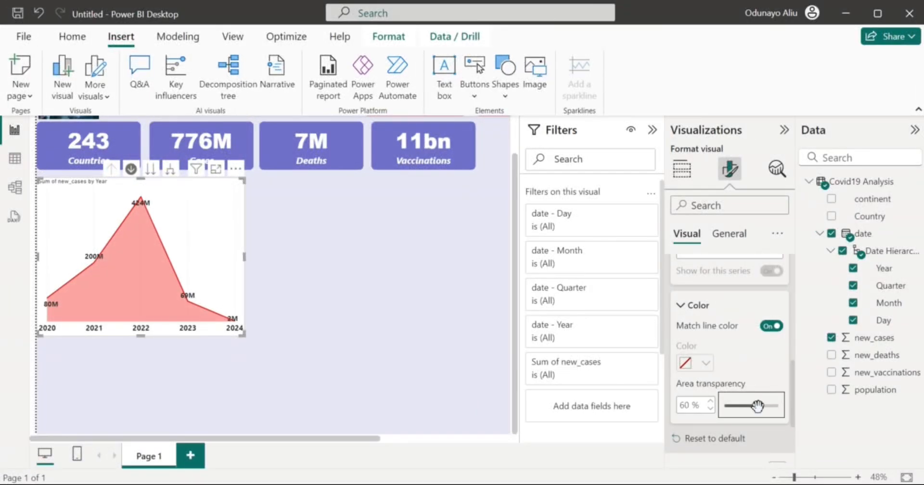
{"action": "left_click", "coordinate": [704, 305]}
{"action": "scroll", "coordinate": [702, 310], "scroll_direction": "up", "scroll_amount": 10}
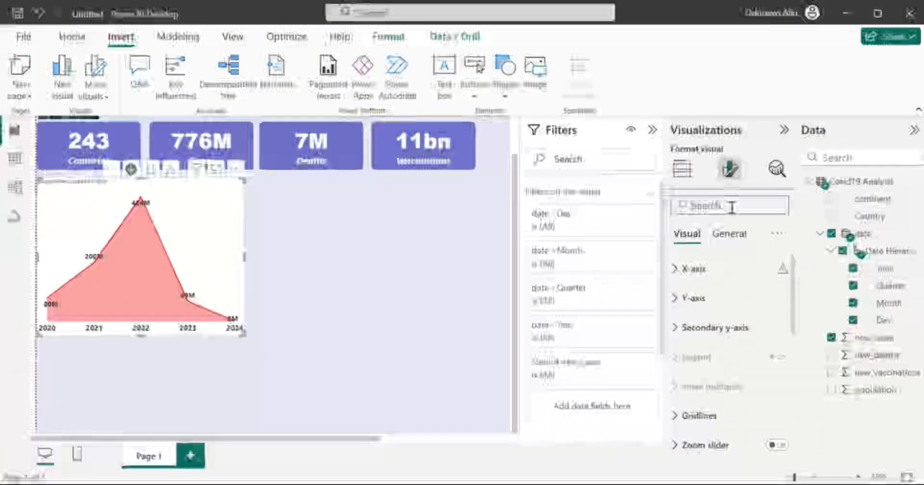
{"action": "type", "text": "d"}
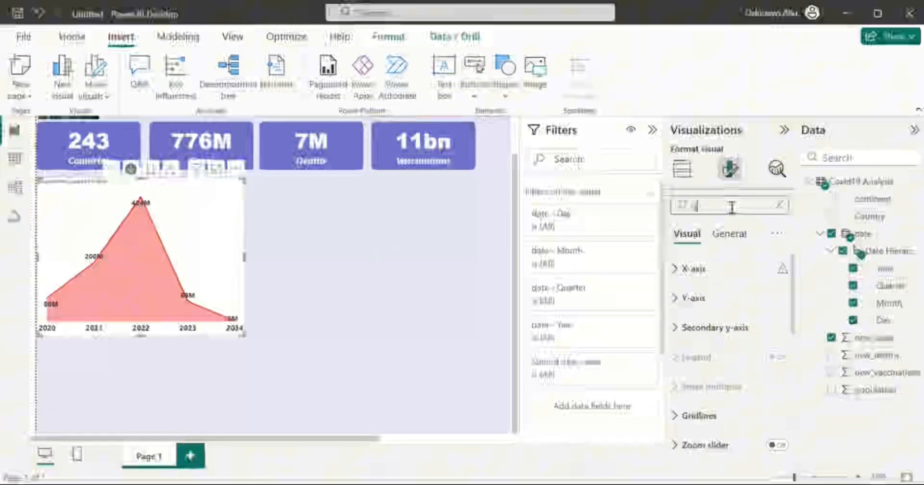
{"action": "type", "text": "ri"}
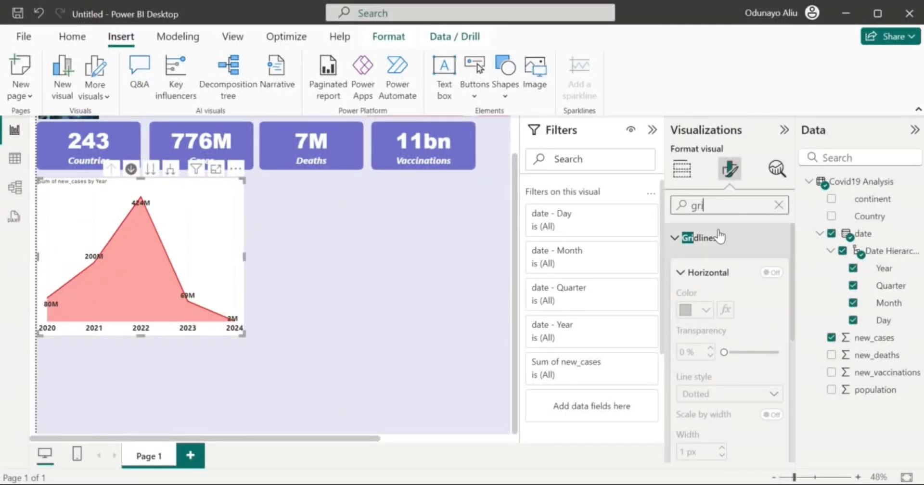
{"action": "scroll", "coordinate": [725, 312], "scroll_direction": "down", "scroll_amount": 5}
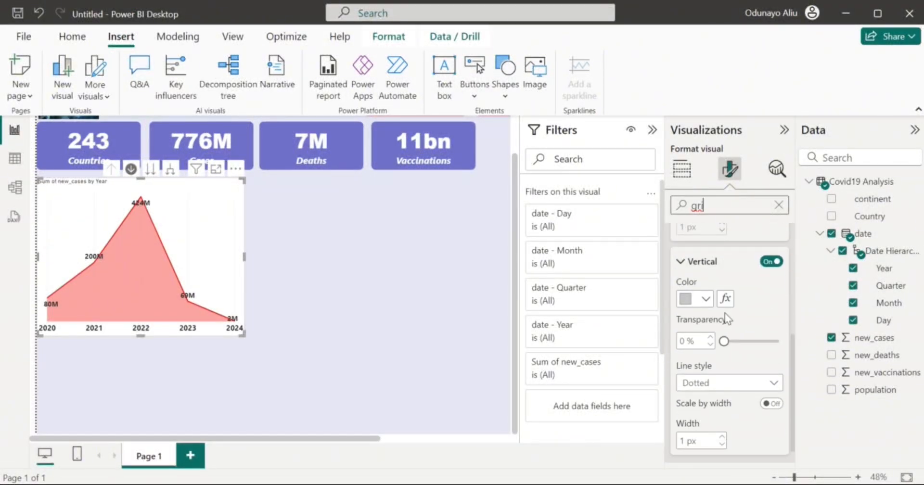
{"action": "left_click", "coordinate": [767, 263]}
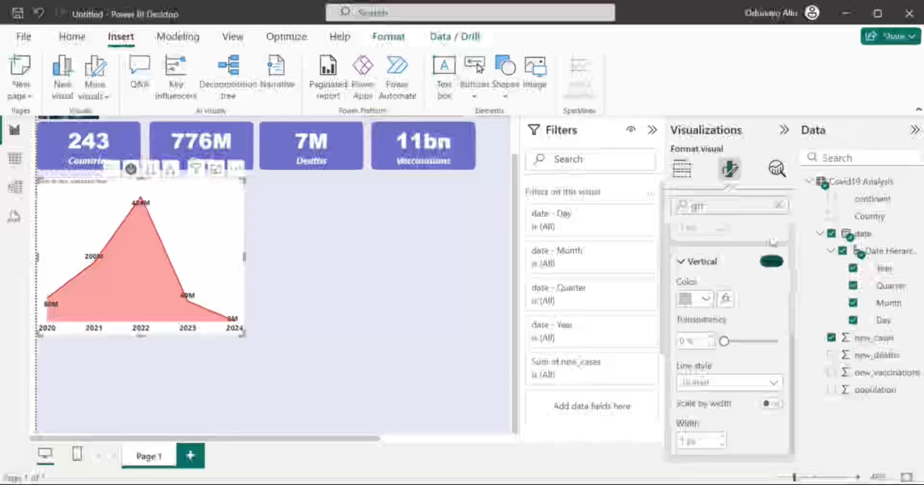
{"action": "left_click", "coordinate": [770, 262]}
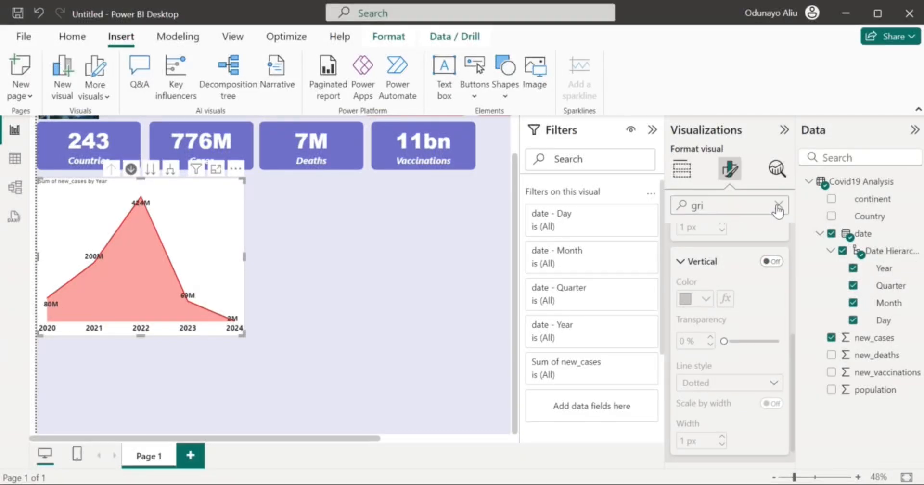
{"action": "left_click", "coordinate": [778, 208]}
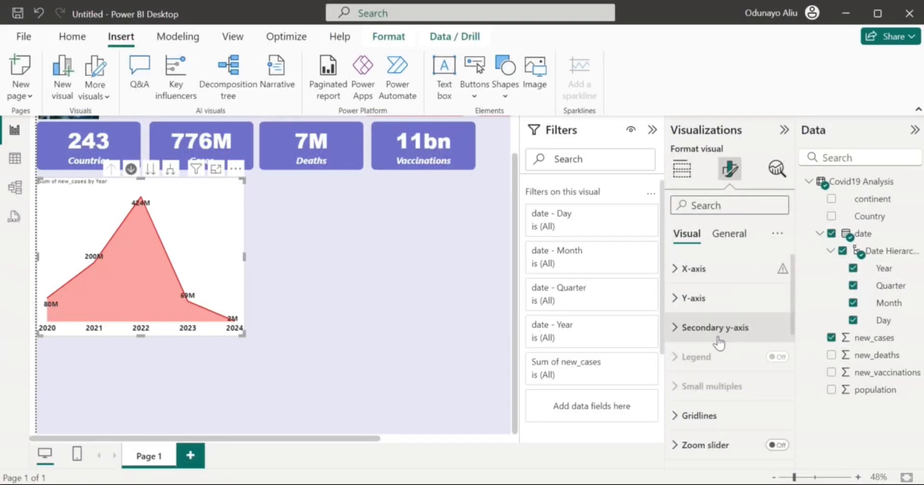
{"action": "scroll", "coordinate": [718, 337], "scroll_direction": "down", "scroll_amount": 3}
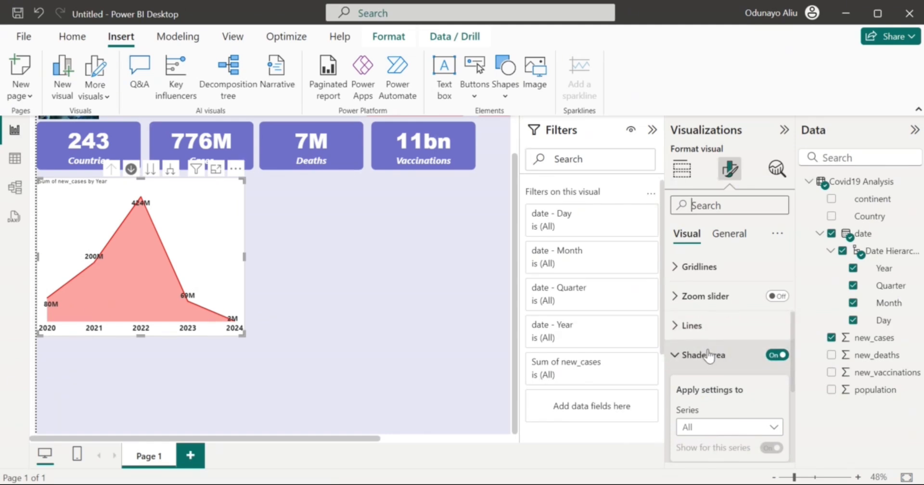
{"action": "right_click", "coordinate": [708, 356]}
{"action": "key", "text": "Escape"}
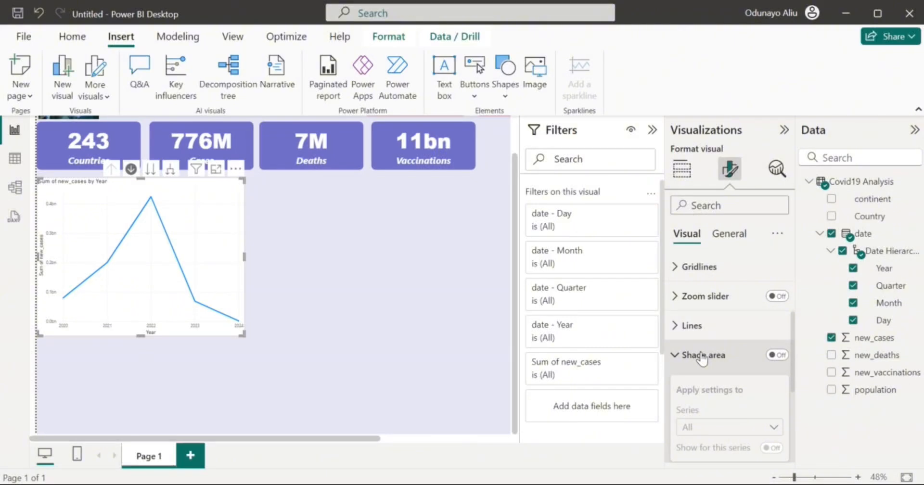
{"action": "left_click", "coordinate": [38, 14]}
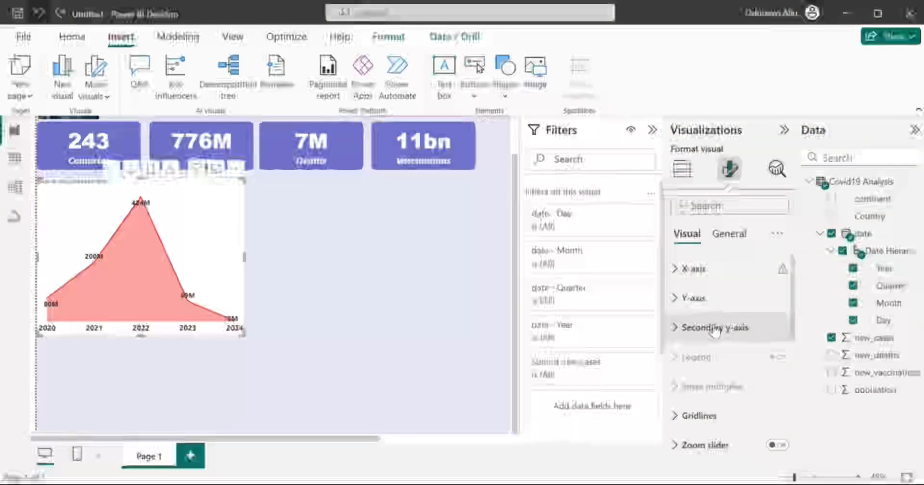
{"action": "scroll", "coordinate": [715, 332], "scroll_direction": "down", "scroll_amount": 3}
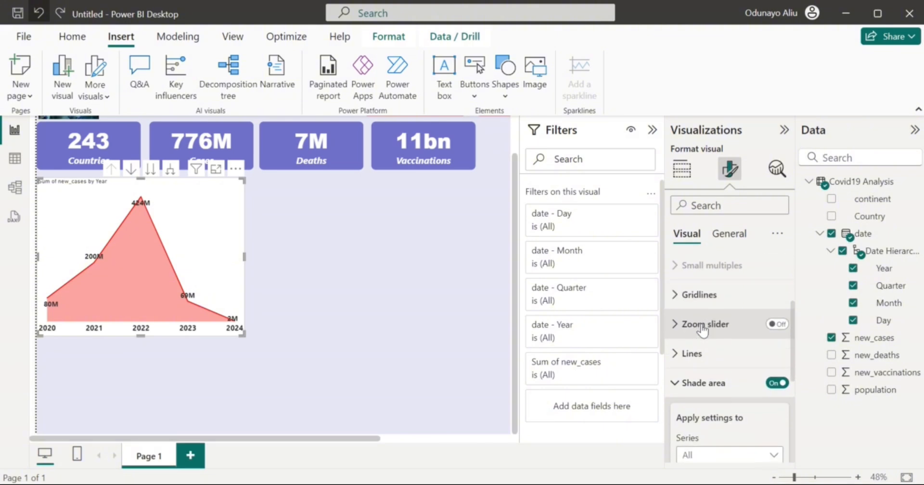
Add markers to each yearly data point on the line chart.
{"action": "scroll", "coordinate": [703, 331], "scroll_direction": "down", "scroll_amount": 1}
{"action": "scroll", "coordinate": [703, 331], "scroll_direction": "down", "scroll_amount": 2}
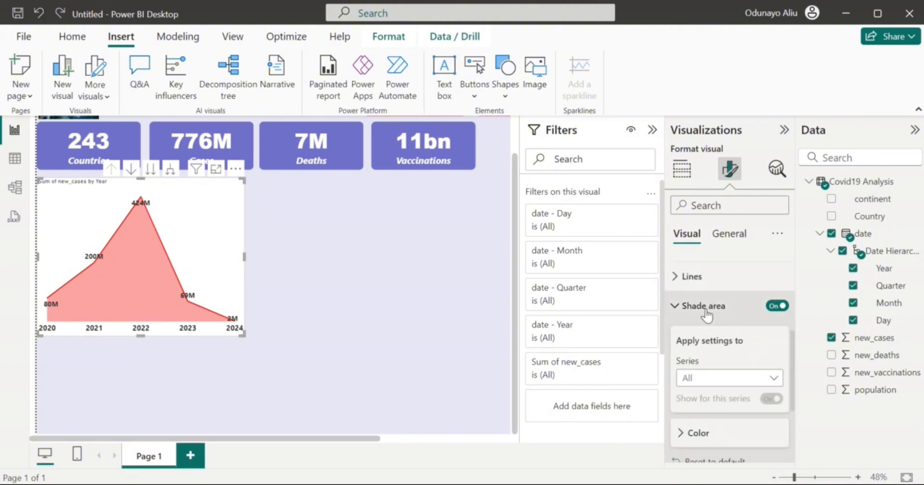
{"action": "left_click", "coordinate": [707, 311]}
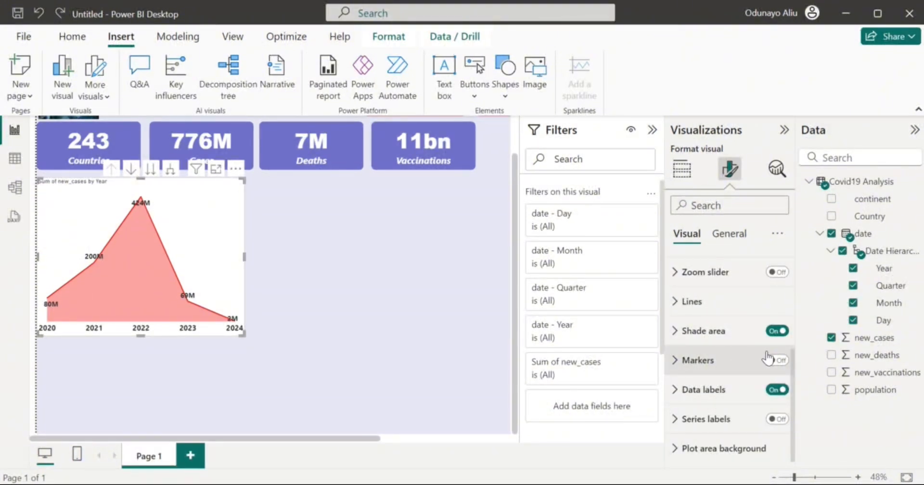
{"action": "left_click", "coordinate": [777, 361]}
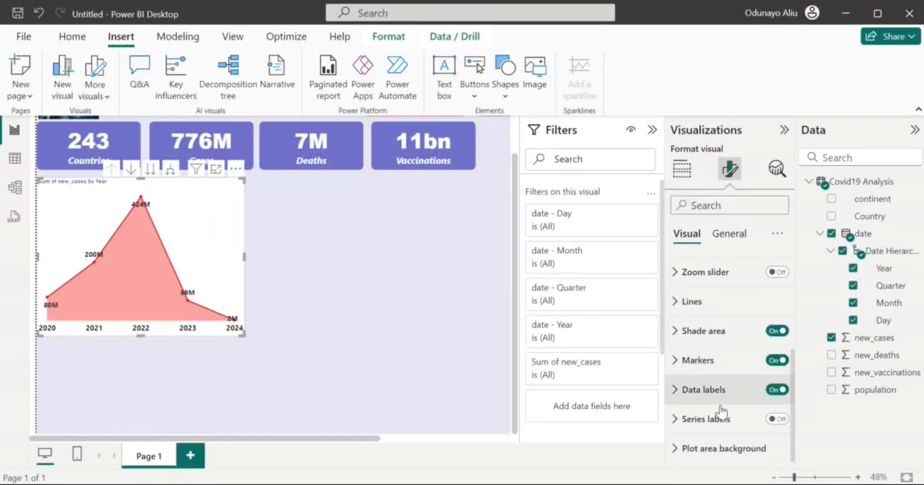
Expand the data label value and layout settings to review them.
{"action": "left_click", "coordinate": [732, 390]}
{"action": "scroll", "coordinate": [745, 414], "scroll_direction": "down", "scroll_amount": 5}
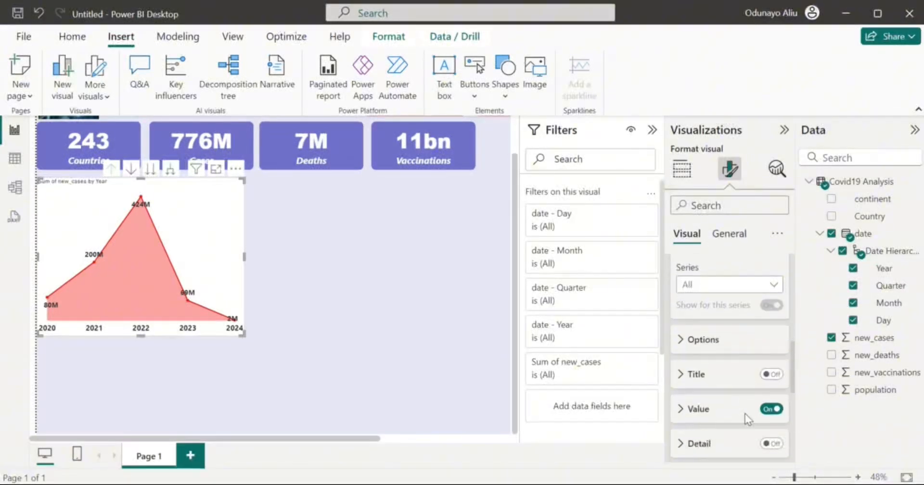
{"action": "scroll", "coordinate": [745, 414], "scroll_direction": "up", "scroll_amount": 6}
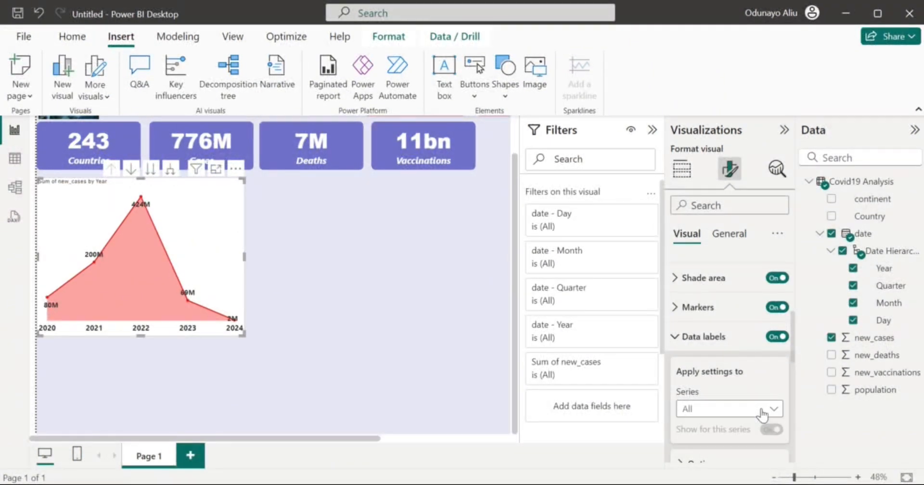
{"action": "scroll", "coordinate": [762, 414], "scroll_direction": "down", "scroll_amount": 2}
{"action": "scroll", "coordinate": [762, 415], "scroll_direction": "down", "scroll_amount": 2}
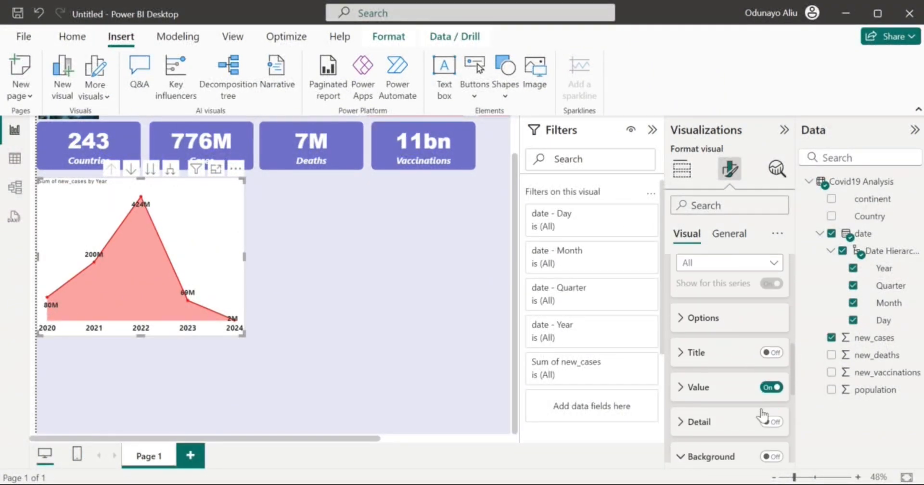
{"action": "left_click", "coordinate": [716, 385]}
{"action": "scroll", "coordinate": [716, 385], "scroll_direction": "down", "scroll_amount": 2}
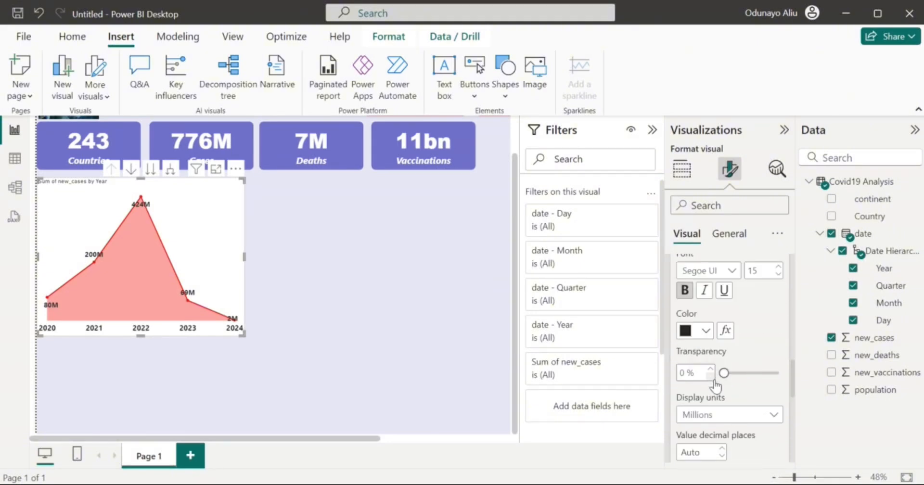
{"action": "scroll", "coordinate": [723, 440], "scroll_direction": "down", "scroll_amount": 4}
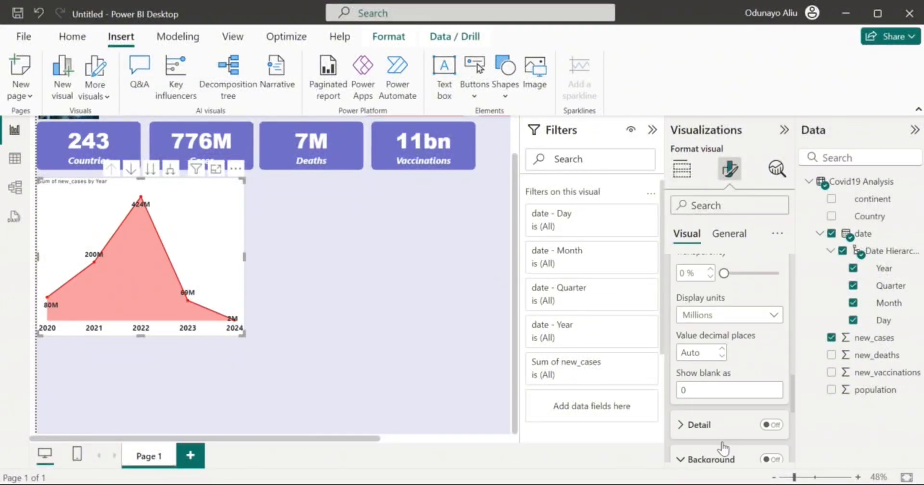
{"action": "scroll", "coordinate": [724, 449], "scroll_direction": "down", "scroll_amount": 2}
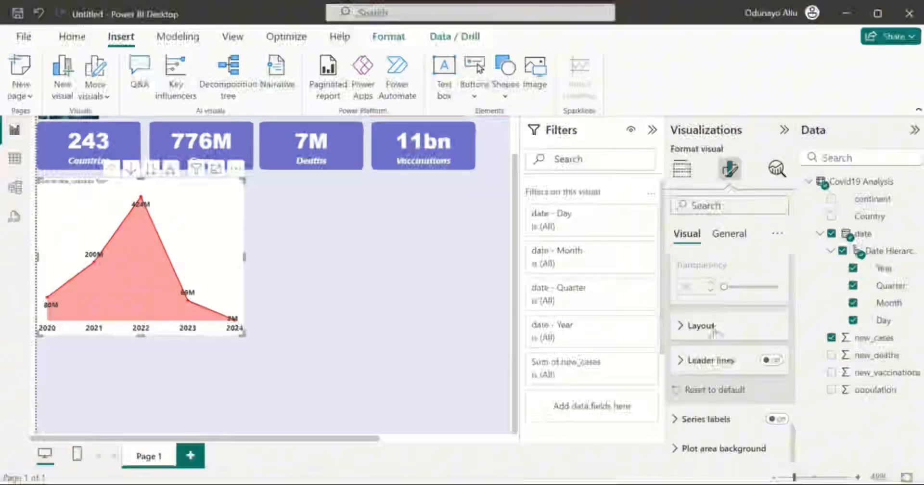
{"action": "left_click", "coordinate": [715, 332]}
{"action": "left_click", "coordinate": [717, 329]}
{"action": "scroll", "coordinate": [720, 335], "scroll_direction": "up", "scroll_amount": 15}
{"action": "scroll", "coordinate": [721, 335], "scroll_direction": "up", "scroll_amount": 5}
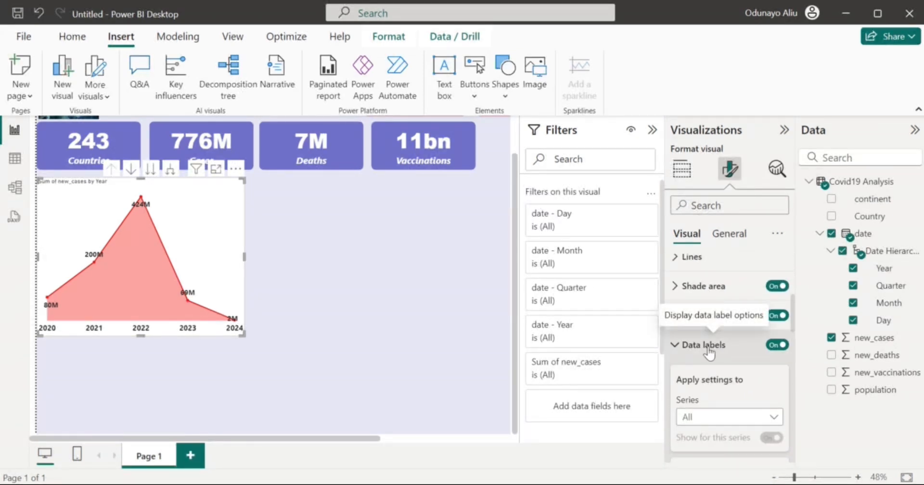
{"action": "scroll", "coordinate": [742, 414], "scroll_direction": "down", "scroll_amount": 2}
{"action": "scroll", "coordinate": [742, 413], "scroll_direction": "down", "scroll_amount": 4}
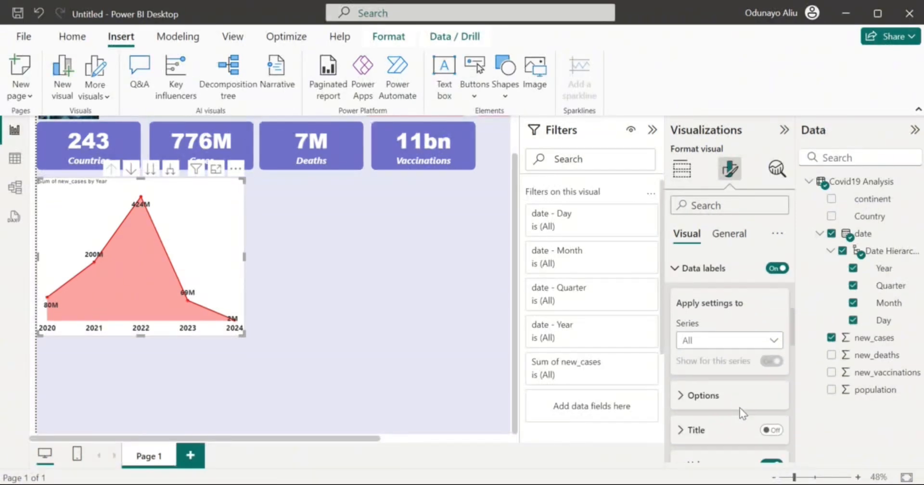
{"action": "scroll", "coordinate": [741, 413], "scroll_direction": "down", "scroll_amount": 1}
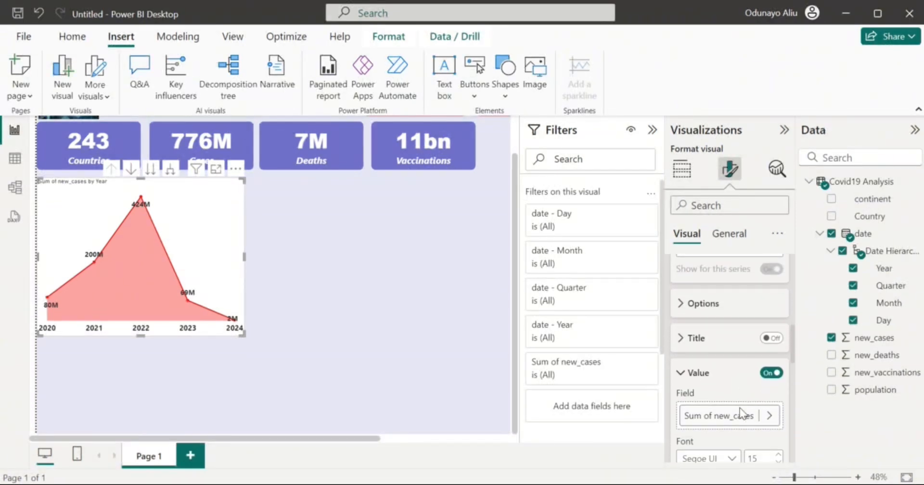
Set the data label position to Above, then collapse the data label cards.
{"action": "left_click", "coordinate": [688, 287]}
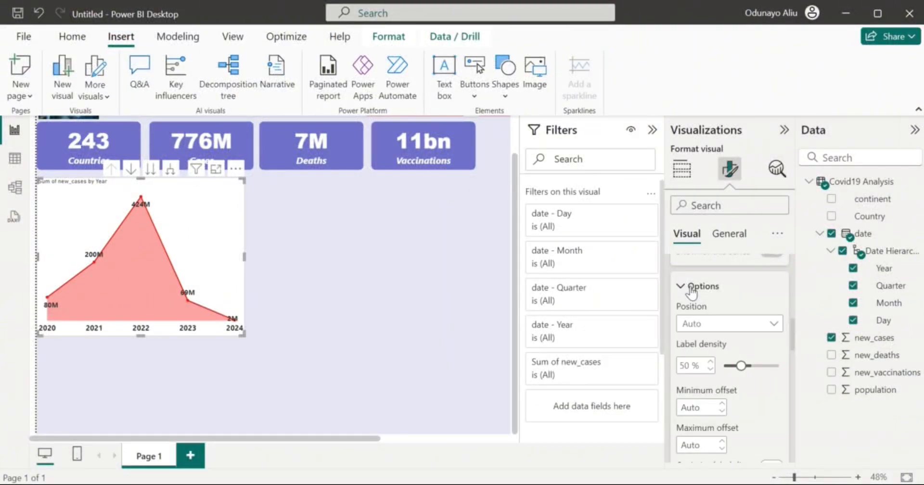
{"action": "left_click", "coordinate": [724, 329]}
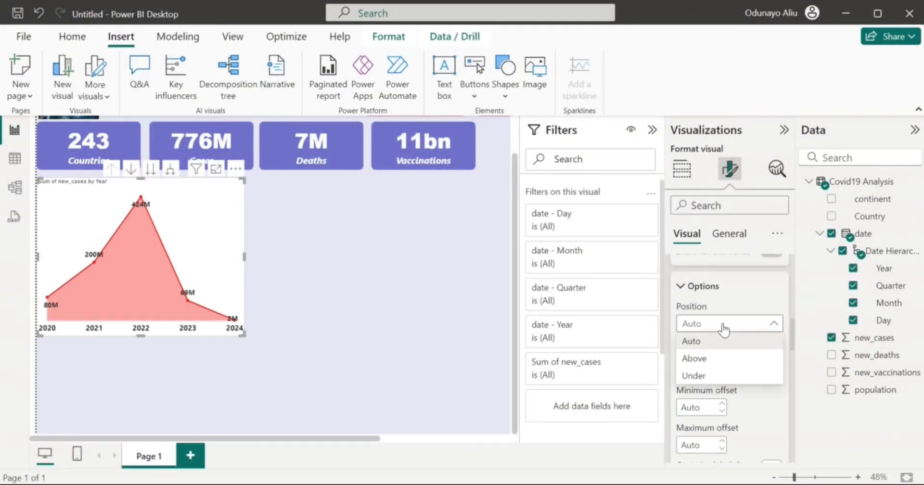
{"action": "left_click", "coordinate": [717, 364]}
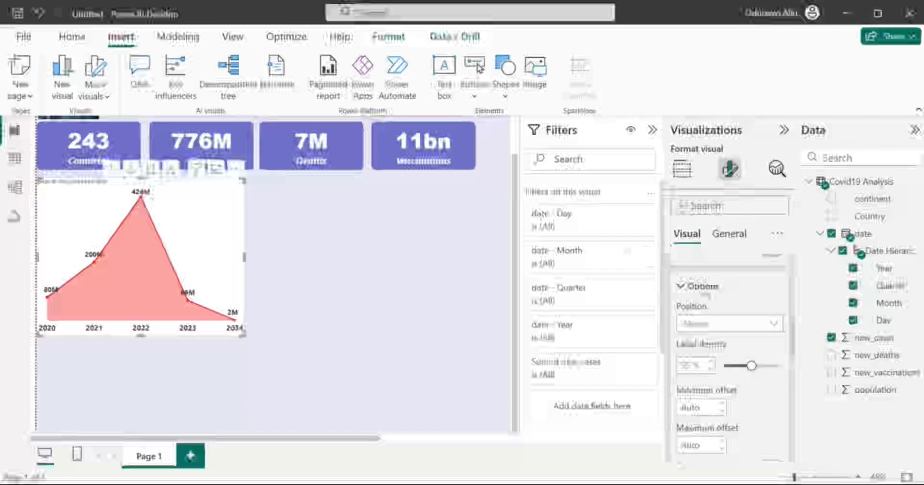
{"action": "left_click", "coordinate": [702, 288]}
{"action": "scroll", "coordinate": [703, 295], "scroll_direction": "up", "scroll_amount": 10}
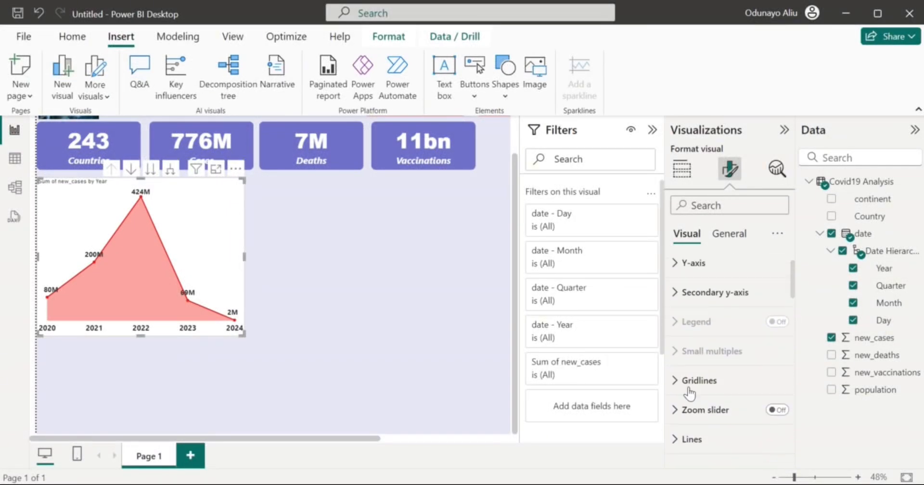
{"action": "scroll", "coordinate": [692, 365], "scroll_direction": "down", "scroll_amount": 4}
{"action": "left_click", "coordinate": [692, 369]}
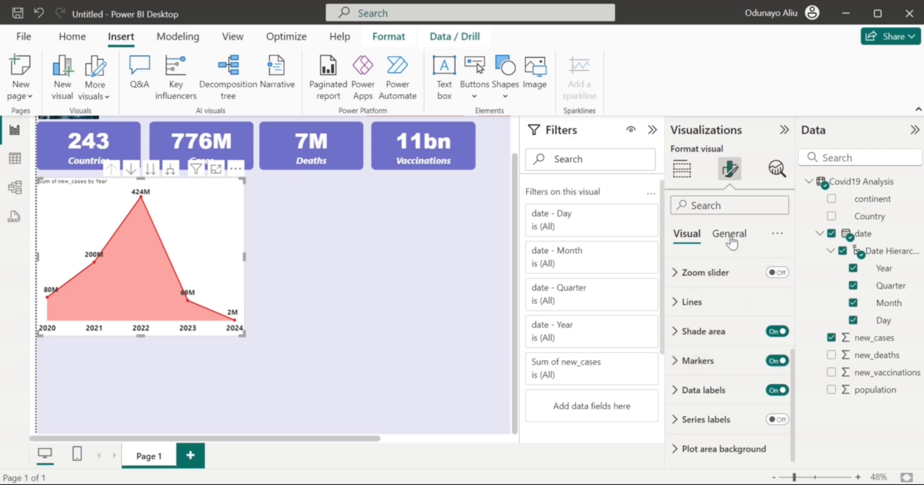
Replace the area chart's title text with 'Cumulative Cases'.
{"action": "left_click", "coordinate": [730, 236]}
{"action": "left_click", "coordinate": [726, 312]}
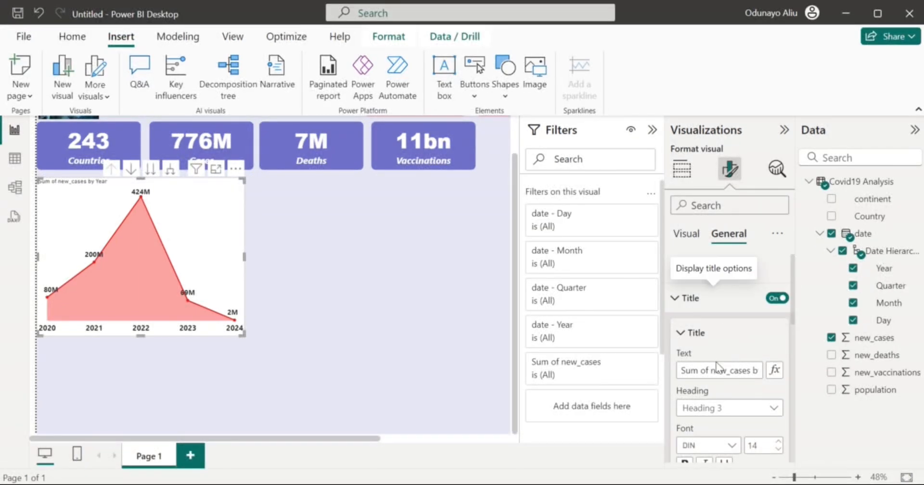
{"action": "left_click_drag", "start_coordinate": [681, 370], "coordinate": [773, 375]}
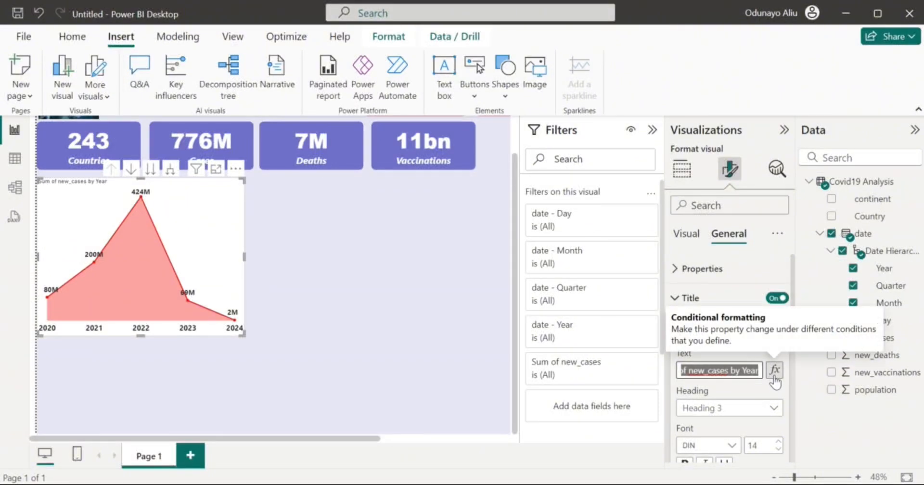
{"action": "type", "text": "total cases by yea"}
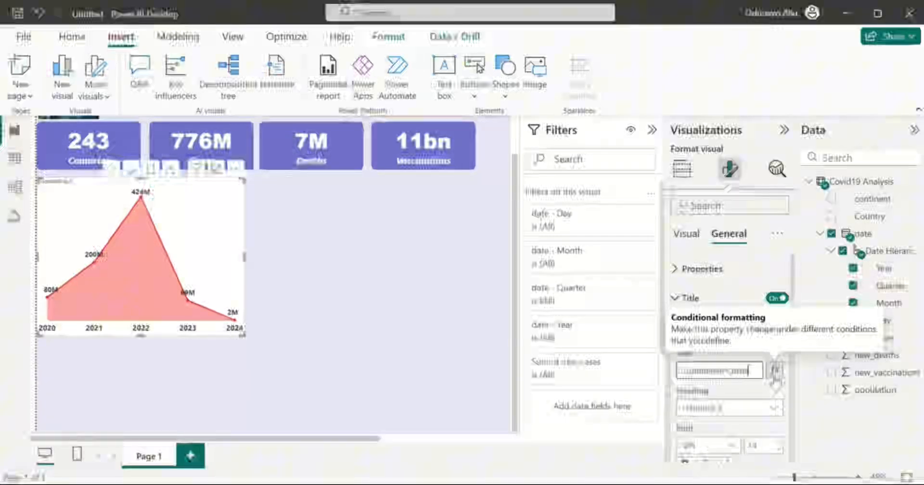
Set the title font to Arial Black, size 20, bold and italic.
{"action": "left_click", "coordinate": [732, 446]}
{"action": "left_click", "coordinate": [723, 238]}
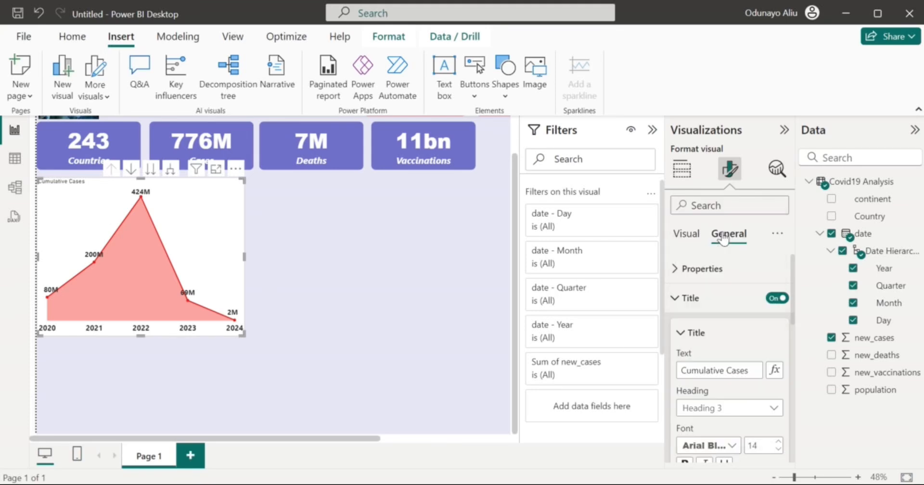
{"action": "scroll", "coordinate": [727, 366], "scroll_direction": "down", "scroll_amount": 1}
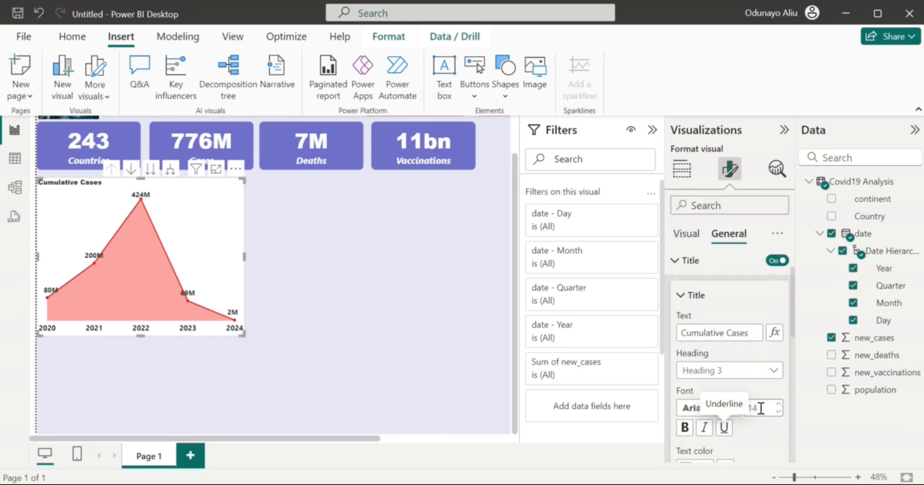
{"action": "type", "text": "1"}
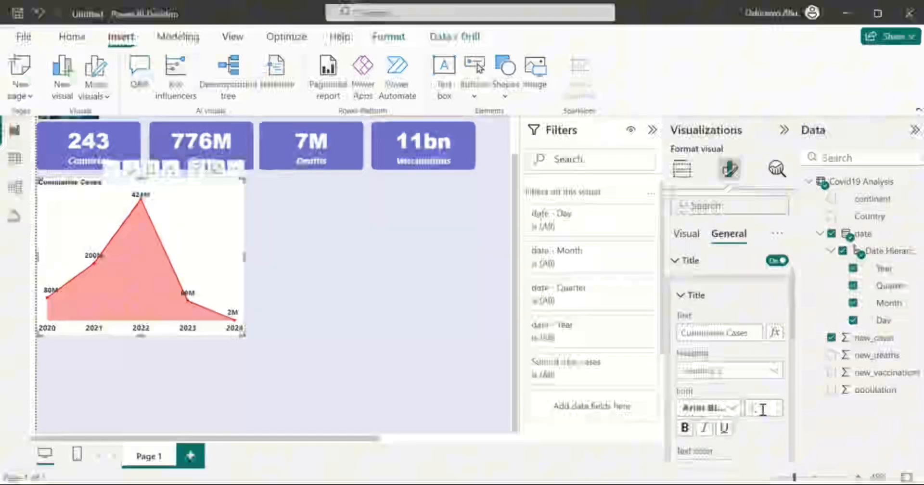
{"action": "type", "text": "0"}
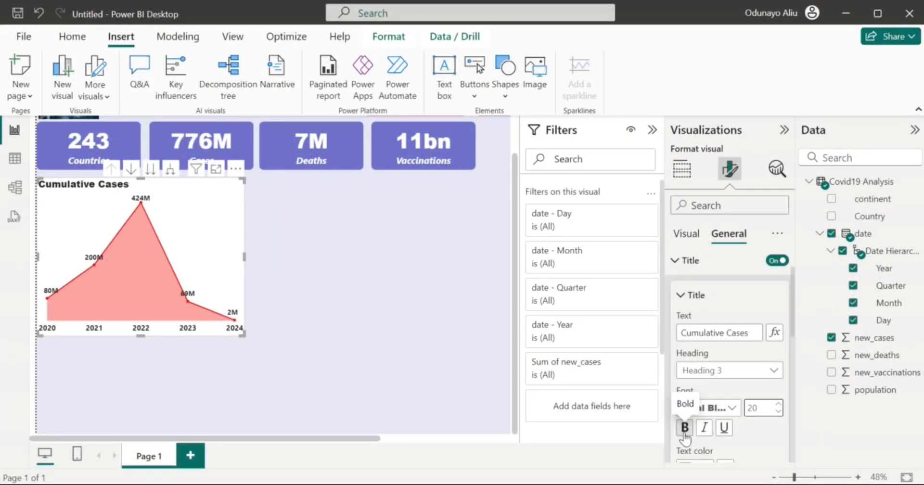
{"action": "left_click", "coordinate": [685, 429]}
{"action": "left_click", "coordinate": [704, 428]}
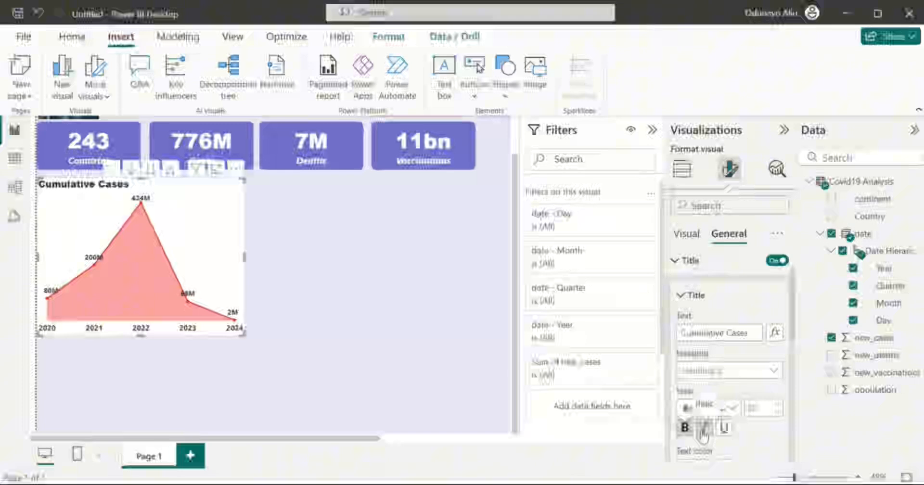
{"action": "scroll", "coordinate": [705, 428], "scroll_direction": "down", "scroll_amount": 4}
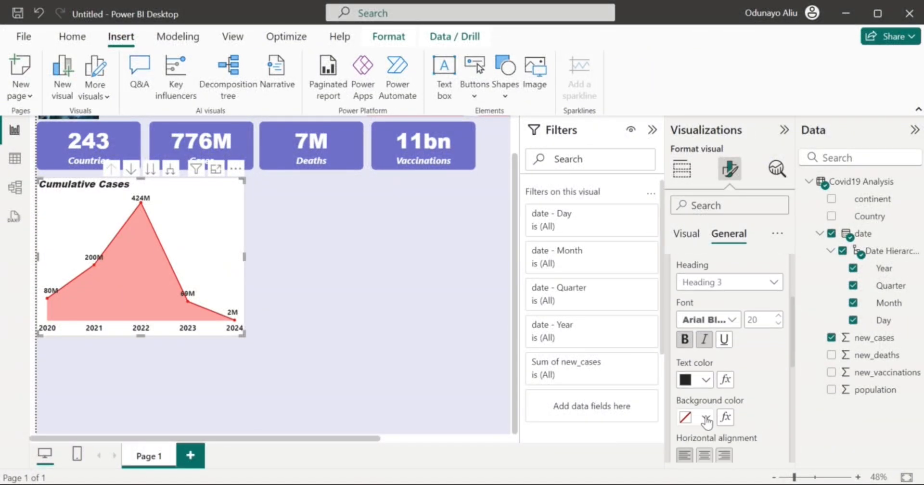
Give the Cumulative Cases title a red background and white (#FFFFFF) text.
{"action": "left_click", "coordinate": [706, 418]}
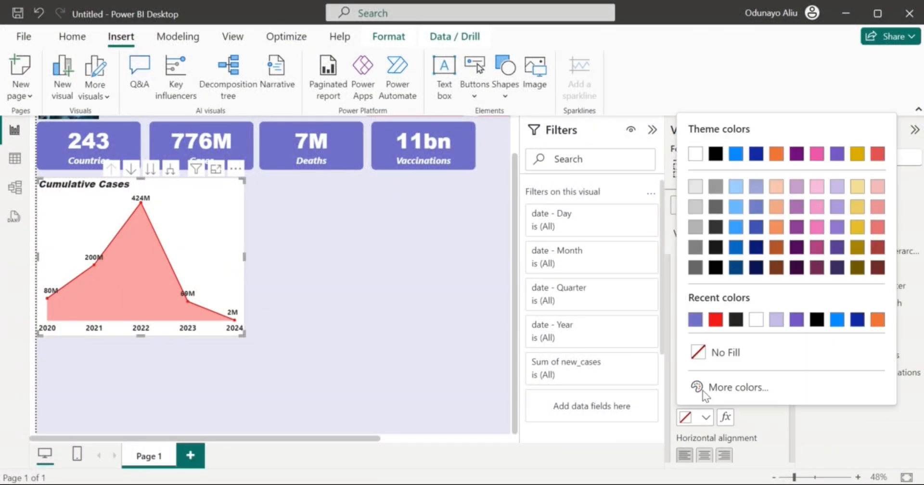
{"action": "left_click", "coordinate": [715, 321]}
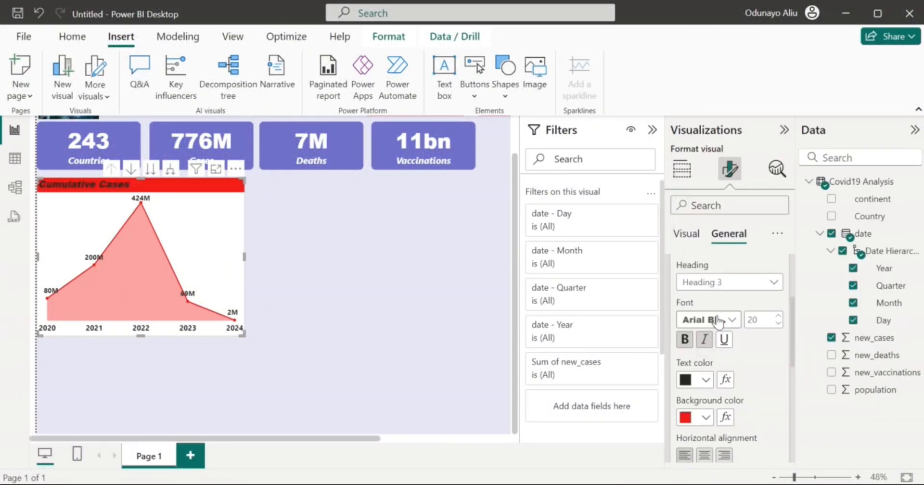
{"action": "left_click", "coordinate": [705, 380]}
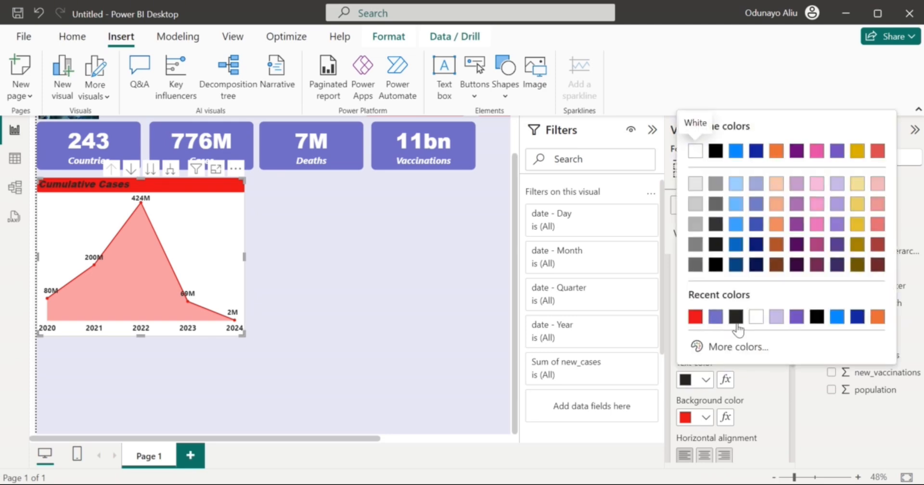
{"action": "left_click", "coordinate": [737, 322]}
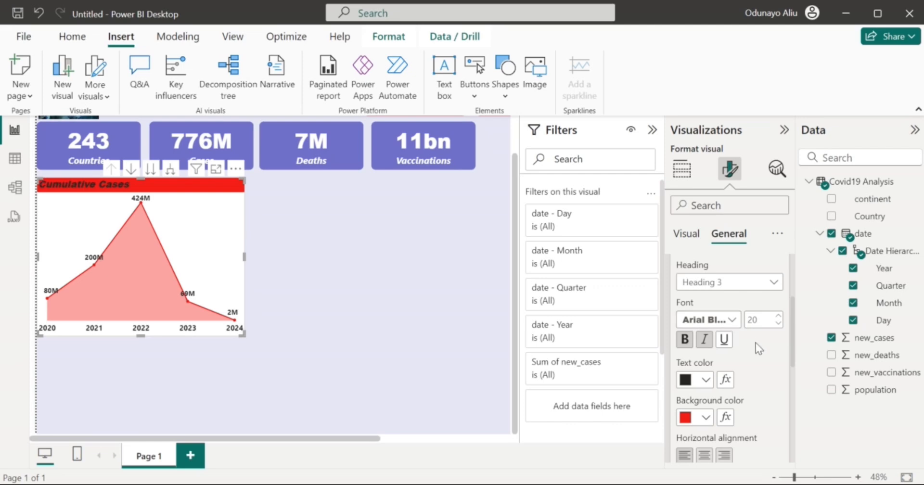
{"action": "left_click", "coordinate": [706, 379]}
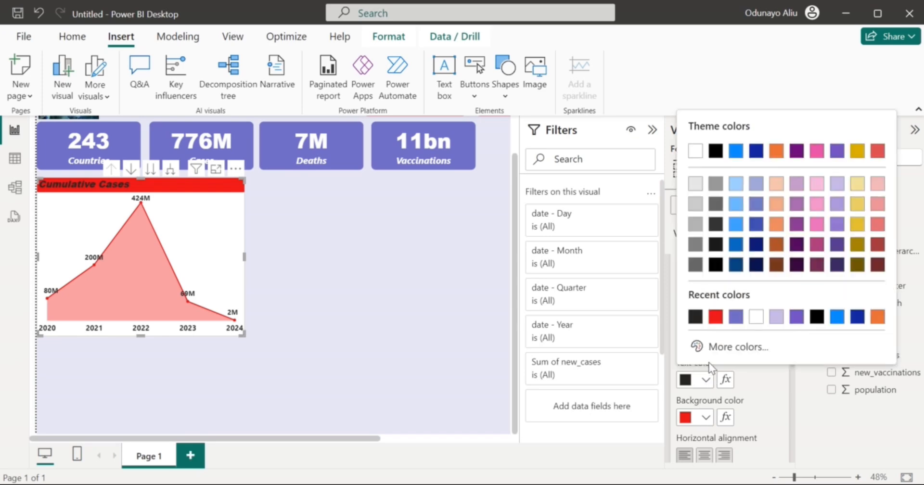
{"action": "left_click", "coordinate": [756, 317]}
{"action": "scroll", "coordinate": [753, 367], "scroll_direction": "down", "scroll_amount": 3}
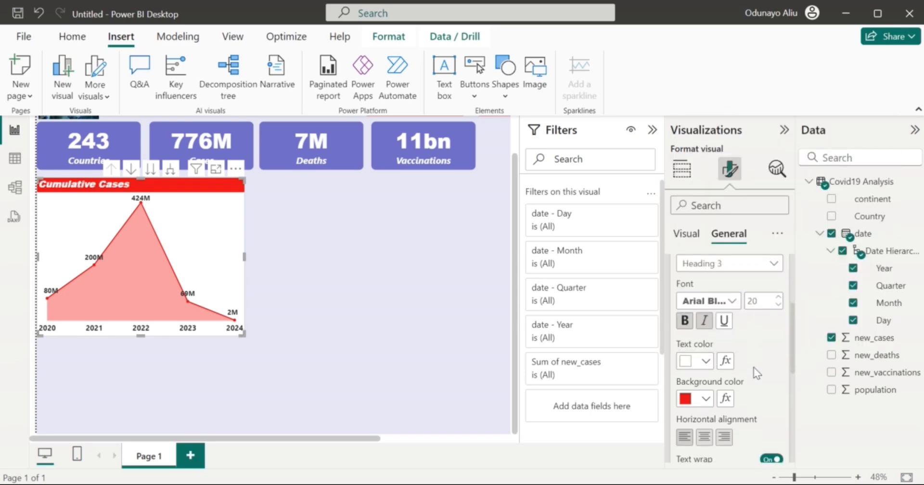
{"action": "scroll", "coordinate": [754, 367], "scroll_direction": "up", "scroll_amount": 6}
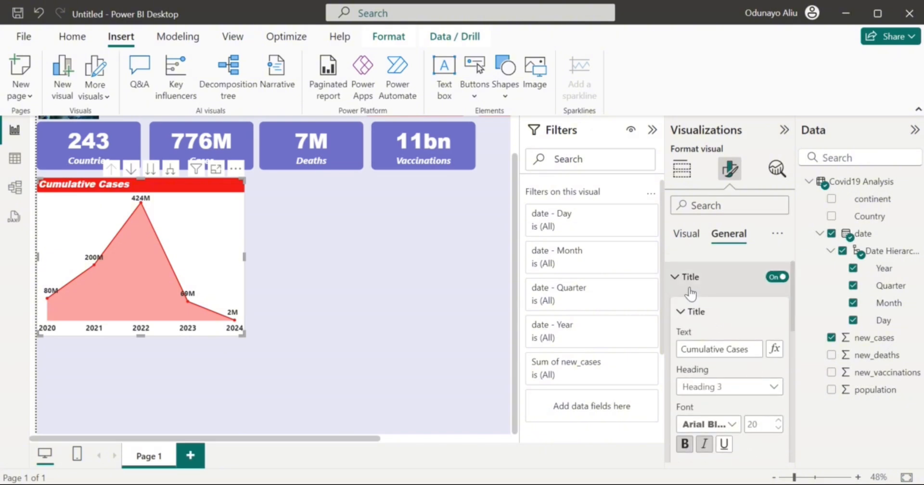
{"action": "left_click", "coordinate": [689, 289]}
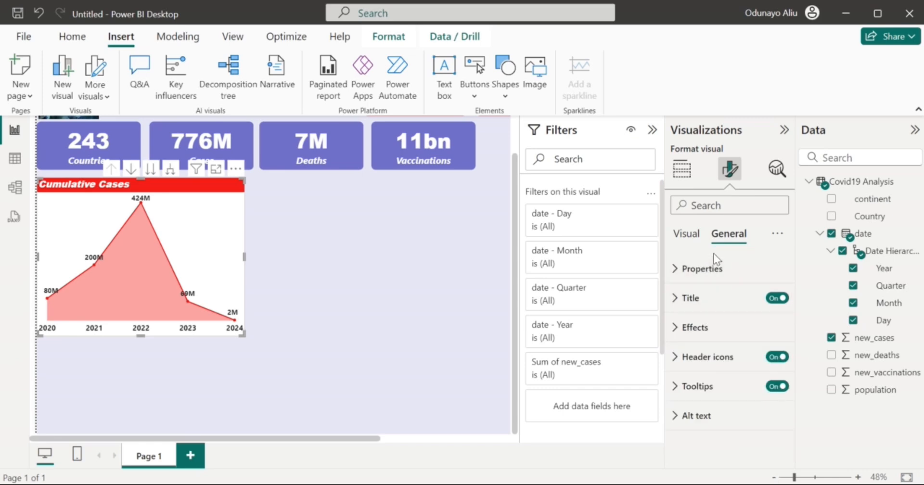
Turn on a purple visual border with 10 px rounded corners for the Cumulative Cases chart.
{"action": "left_click", "coordinate": [720, 327]}
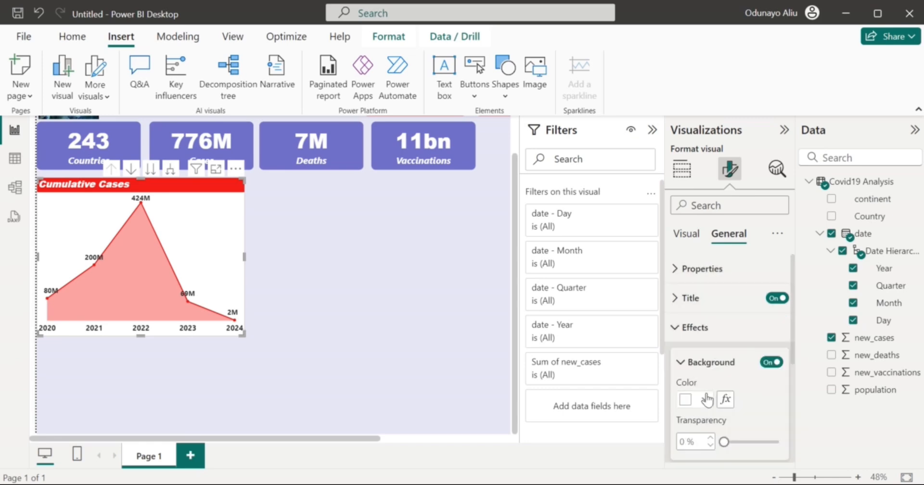
{"action": "scroll", "coordinate": [706, 406], "scroll_direction": "down", "scroll_amount": 4}
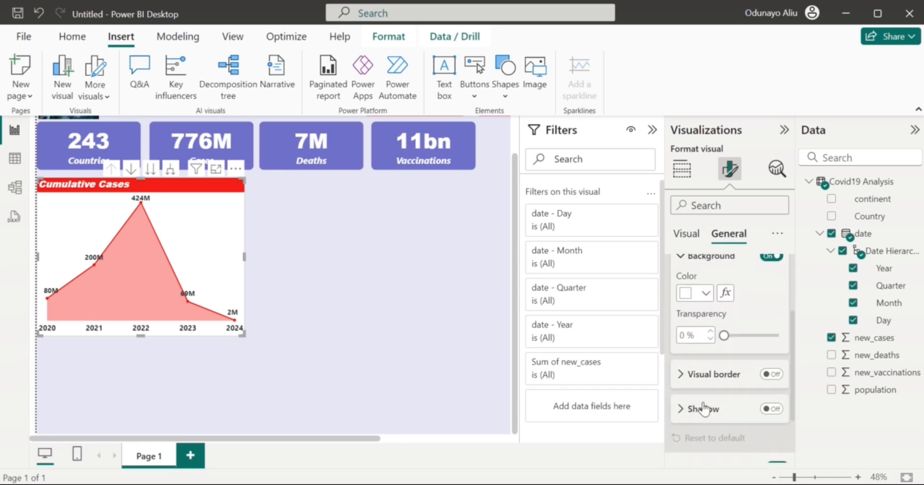
{"action": "left_click", "coordinate": [772, 375]}
{"action": "left_click", "coordinate": [739, 376]}
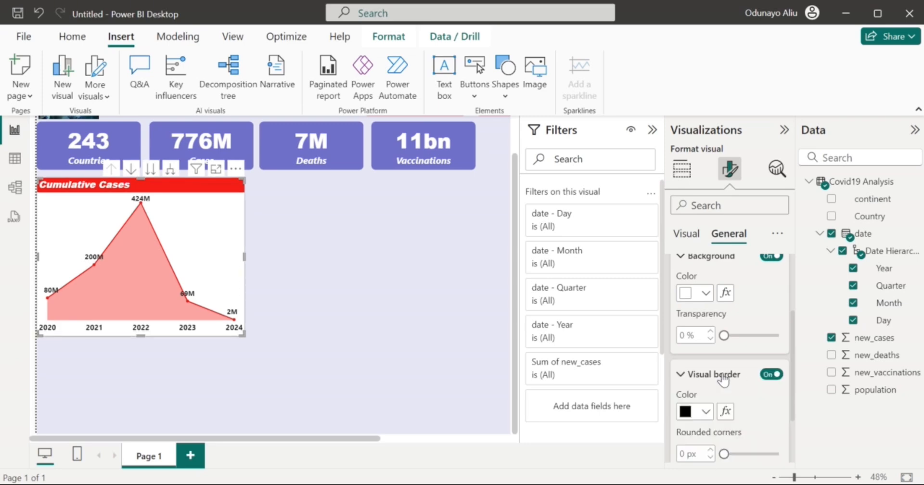
{"action": "left_click", "coordinate": [704, 414]}
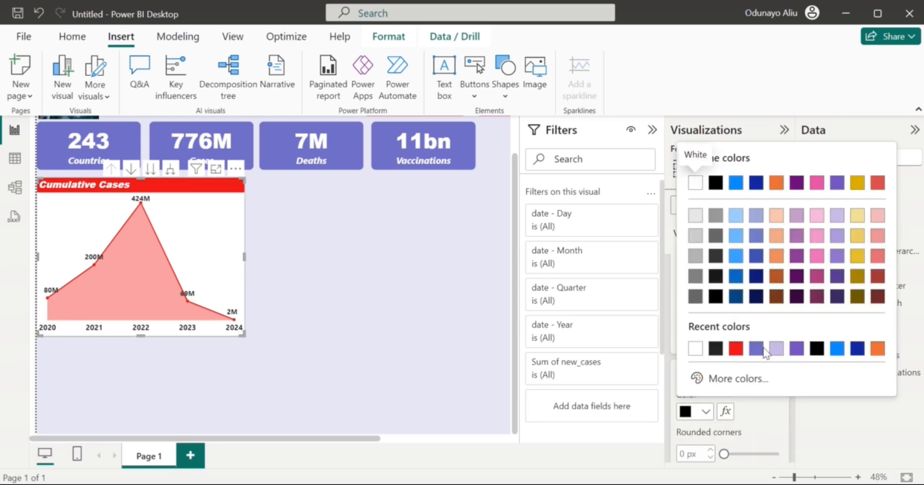
{"action": "left_click", "coordinate": [755, 349]}
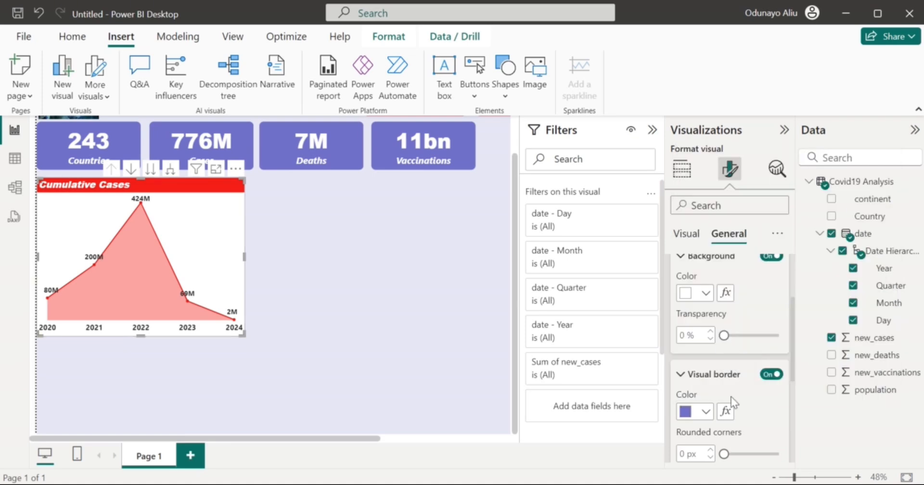
{"action": "scroll", "coordinate": [731, 400], "scroll_direction": "down", "scroll_amount": 1}
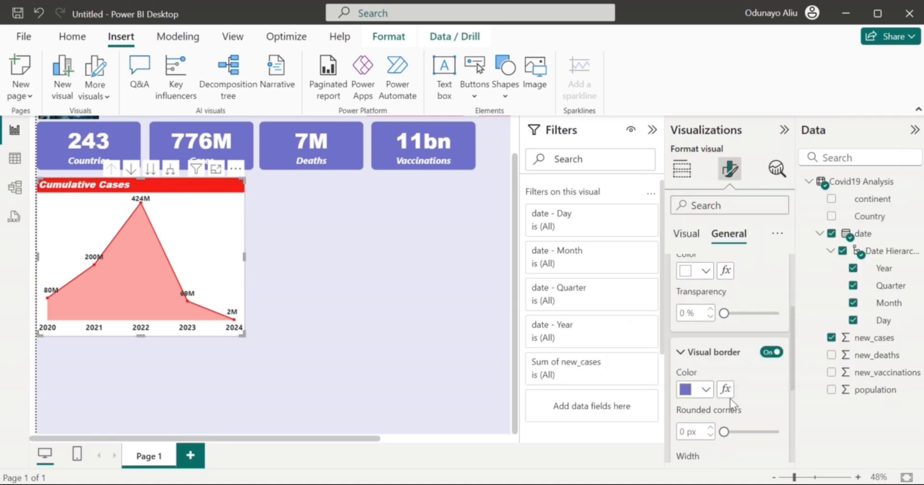
{"action": "left_click_drag", "start_coordinate": [725, 432], "coordinate": [740, 439]}
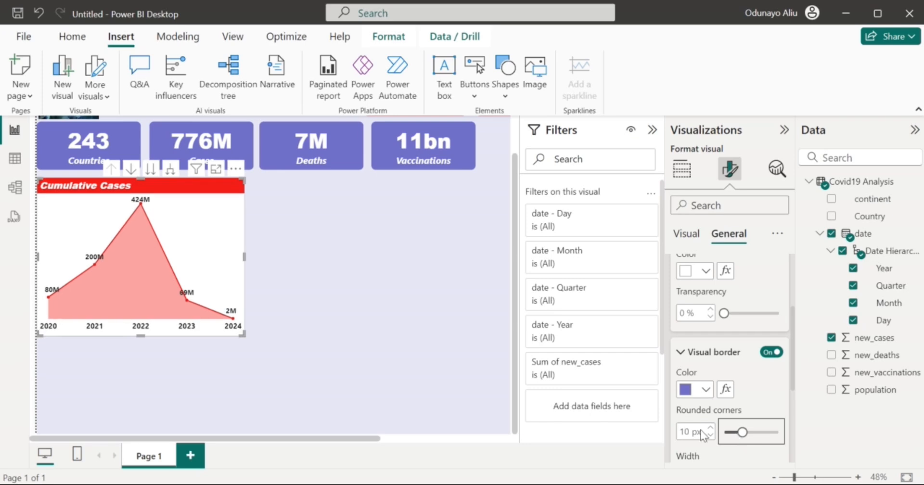
{"action": "left_click", "coordinate": [339, 313]}
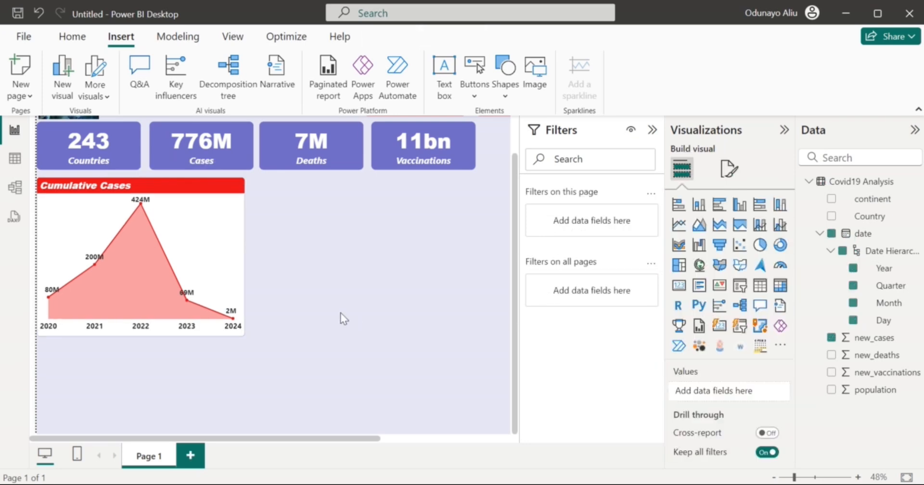
{"action": "mouse_move", "coordinate": [219, 250]}
{"action": "left_click", "coordinate": [218, 241]}
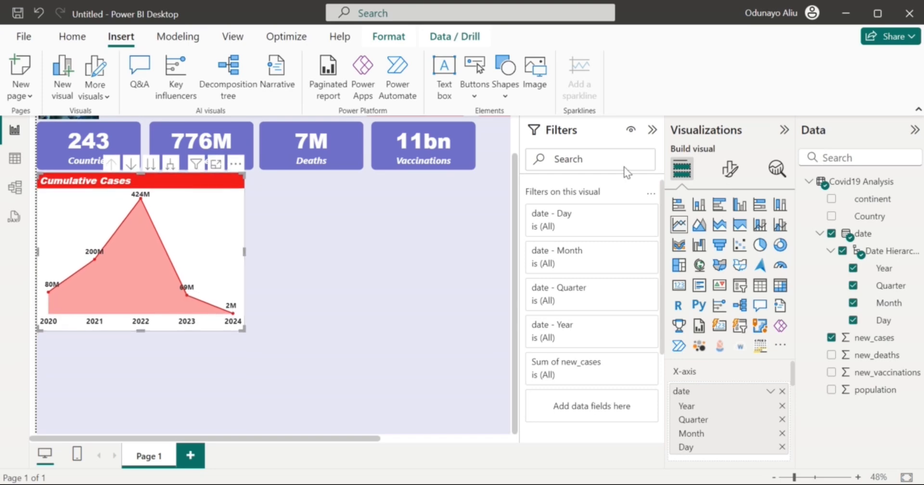
Change the Cumulative Cases chart height from 458 to 410.
{"action": "left_click", "coordinate": [725, 176]}
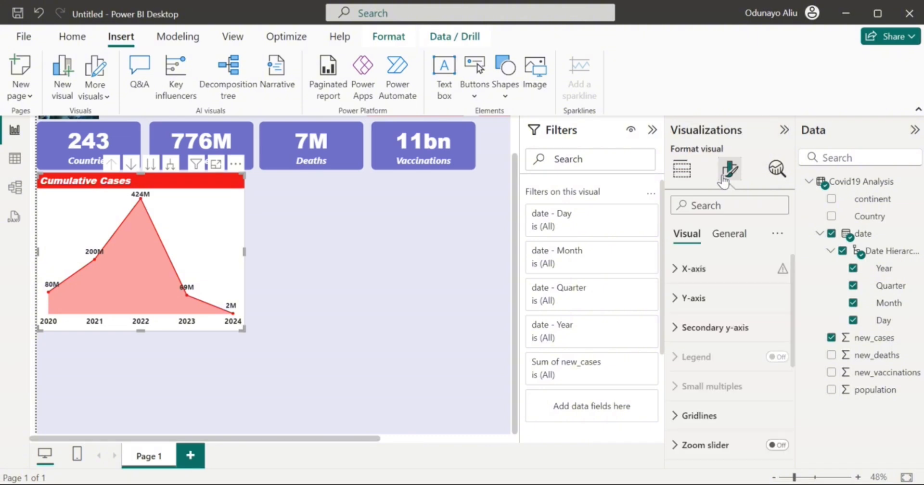
{"action": "left_click", "coordinate": [725, 235]}
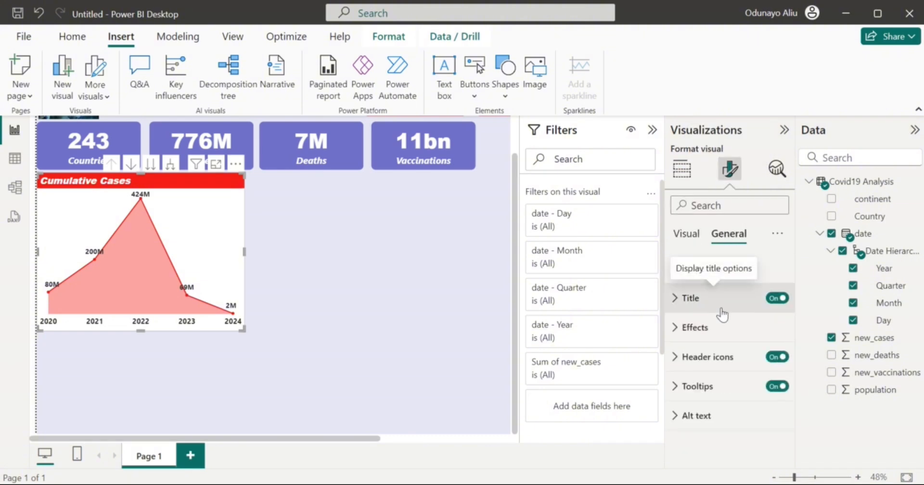
{"action": "left_click", "coordinate": [704, 328]}
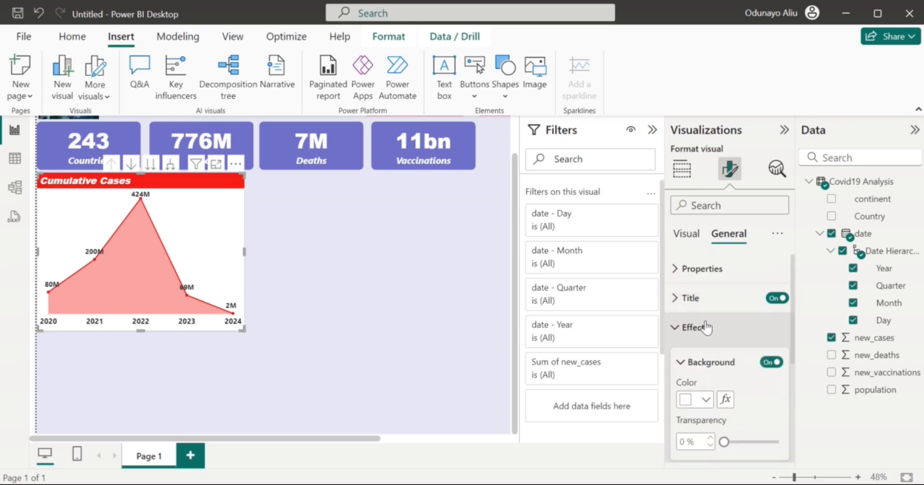
{"action": "scroll", "coordinate": [710, 347], "scroll_direction": "down", "scroll_amount": 2}
{"action": "scroll", "coordinate": [716, 332], "scroll_direction": "up", "scroll_amount": 2}
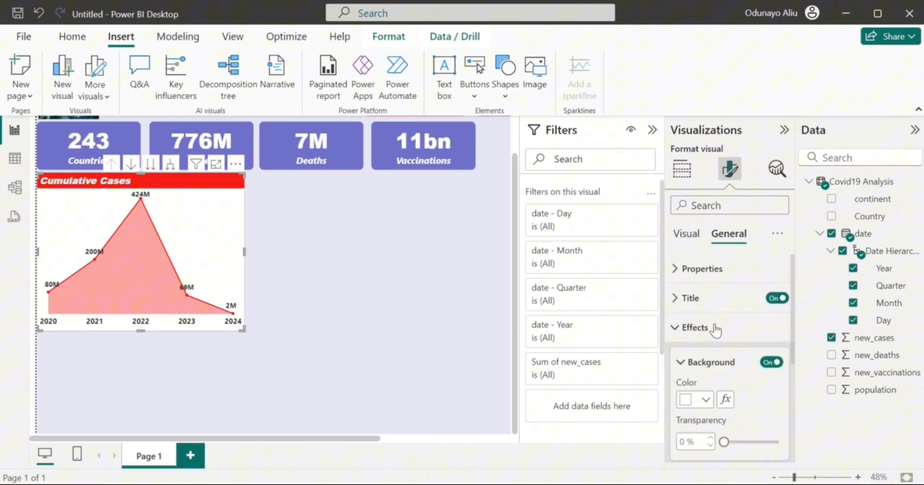
{"action": "left_click", "coordinate": [741, 275]}
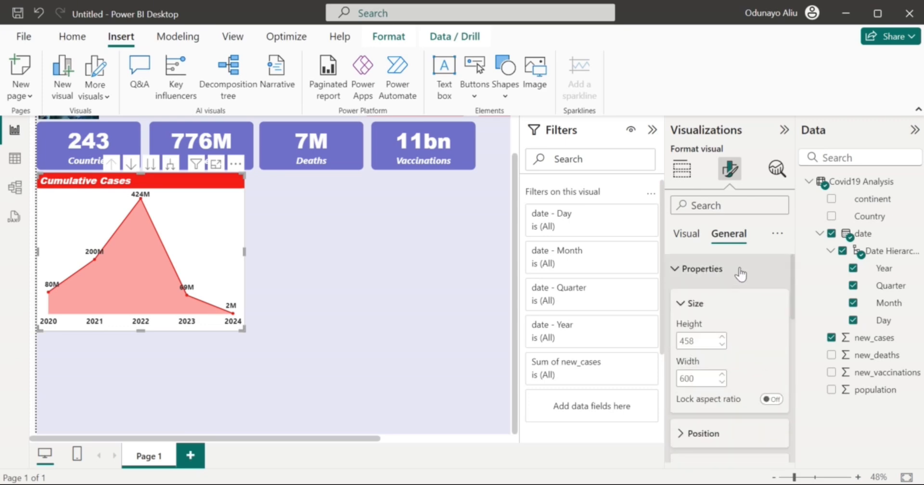
{"action": "double_click", "coordinate": [688, 342]}
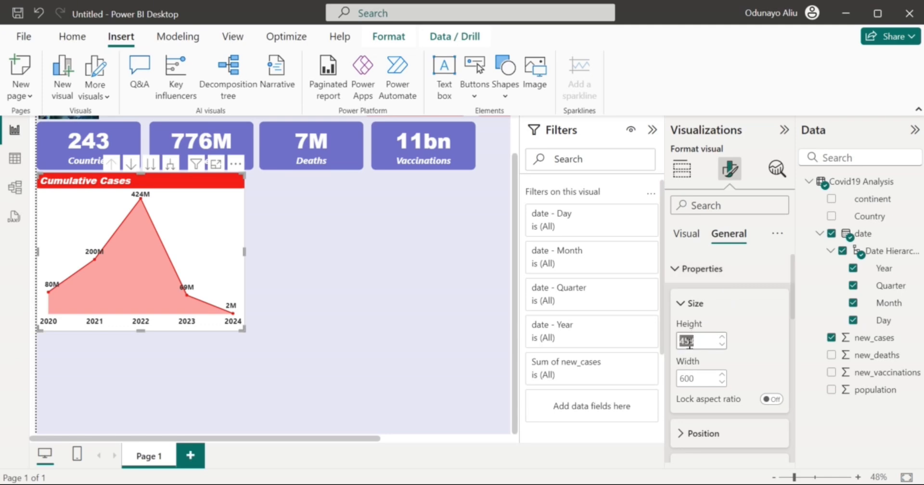
{"action": "type", "text": "410"}
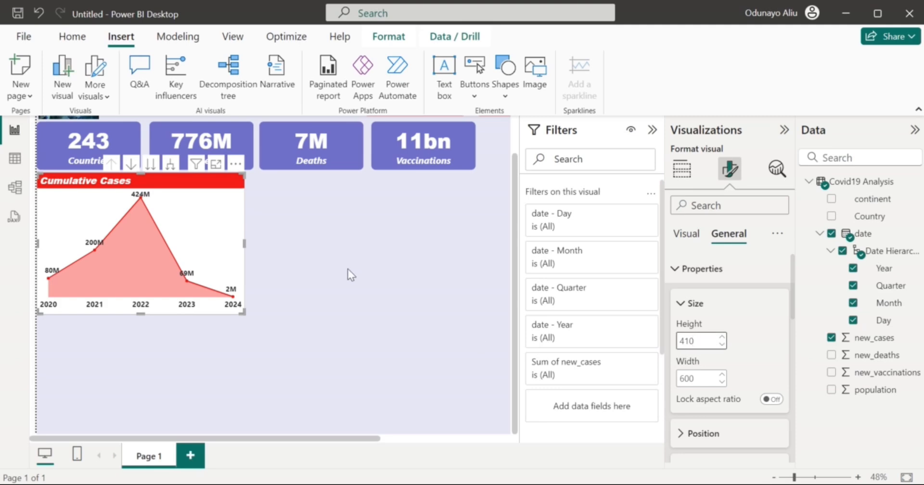
Move the chart copy beside the original.
{"action": "left_click", "coordinate": [348, 269]}
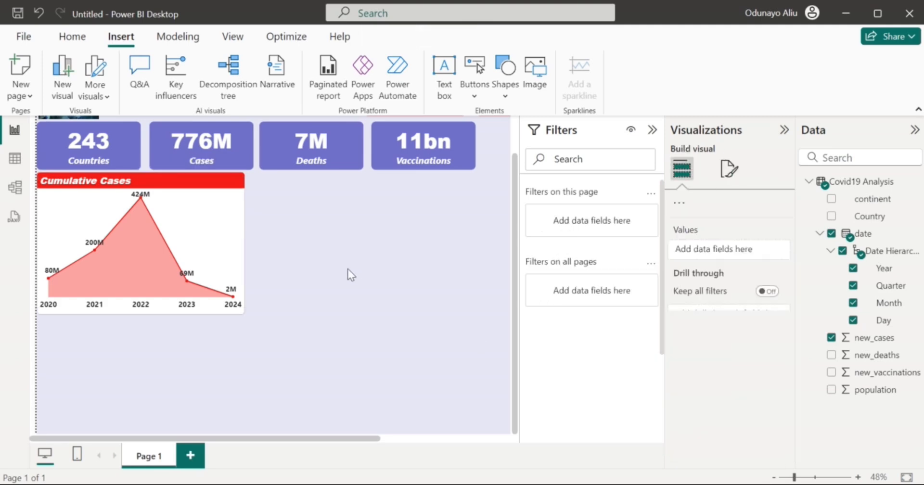
{"action": "left_click", "coordinate": [224, 223]}
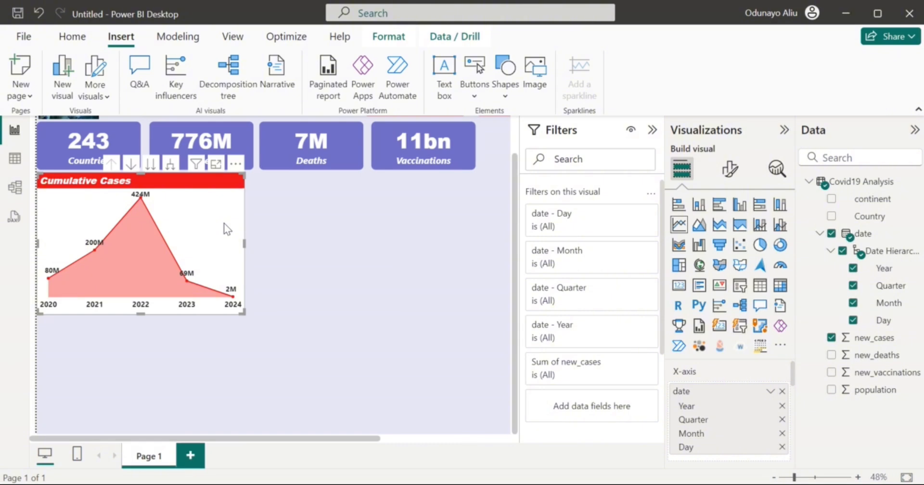
{"action": "left_click_drag", "start_coordinate": [195, 223], "coordinate": [406, 222]}
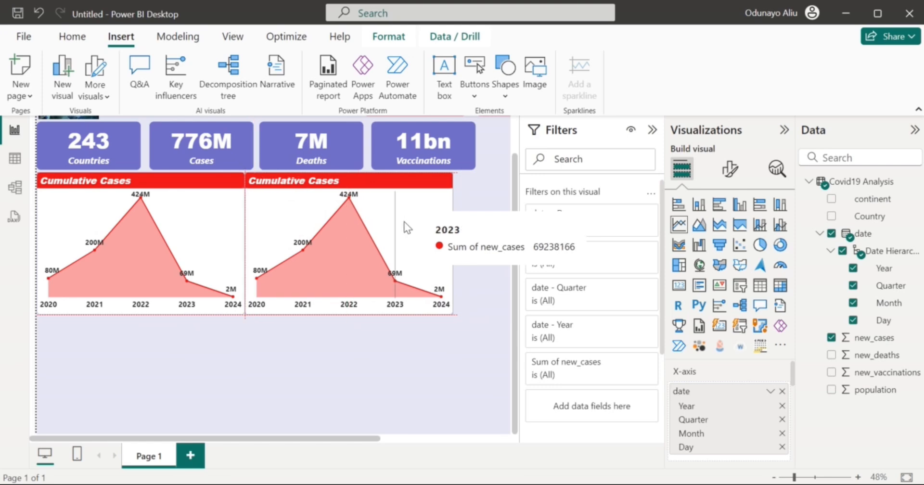
Place the copy right of the original and switch its field from new_cases to new_deaths.
{"action": "left_click_drag", "start_coordinate": [406, 221], "coordinate": [406, 222]}
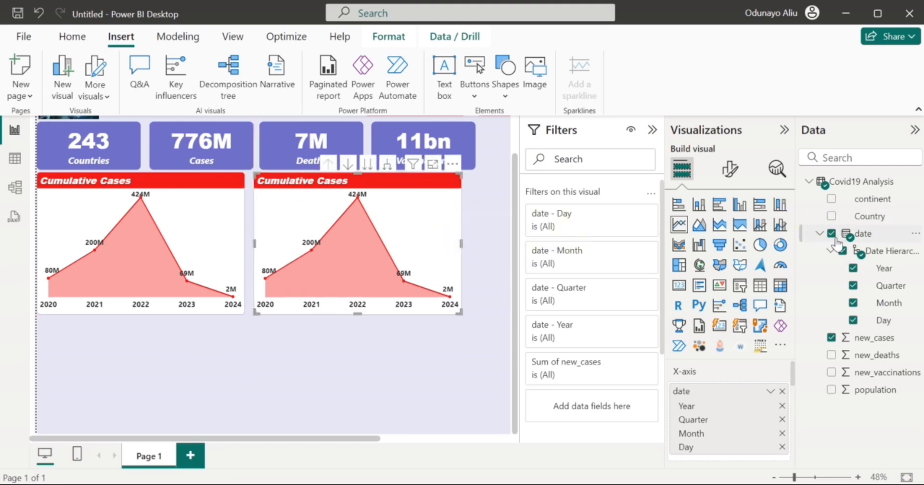
{"action": "left_click", "coordinate": [831, 338]}
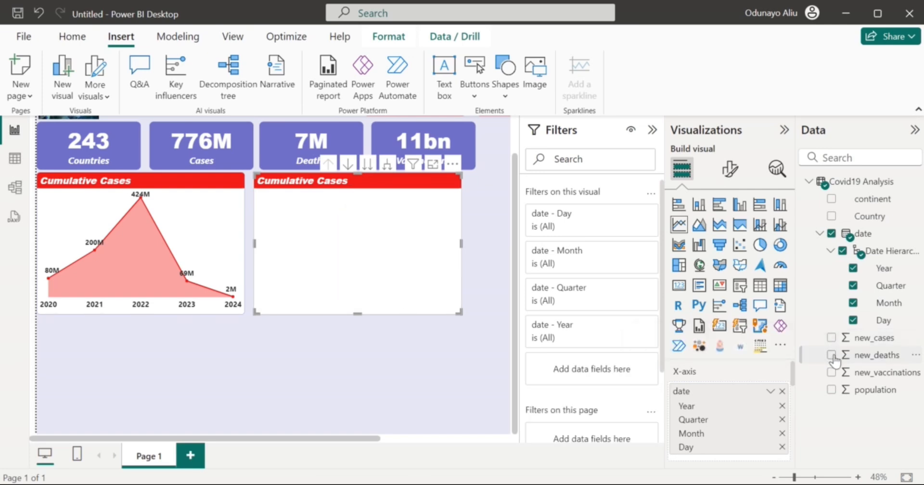
{"action": "left_click", "coordinate": [831, 355]}
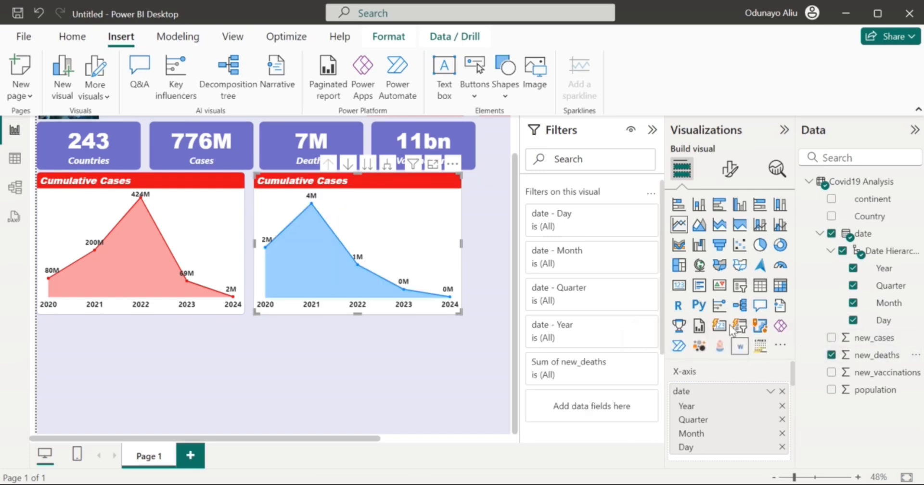
{"action": "left_click", "coordinate": [732, 169]}
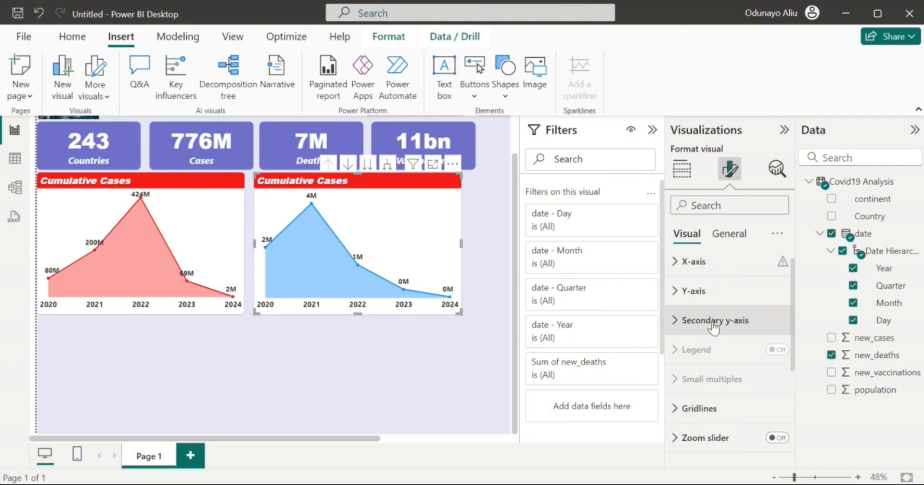
{"action": "left_click", "coordinate": [727, 234]}
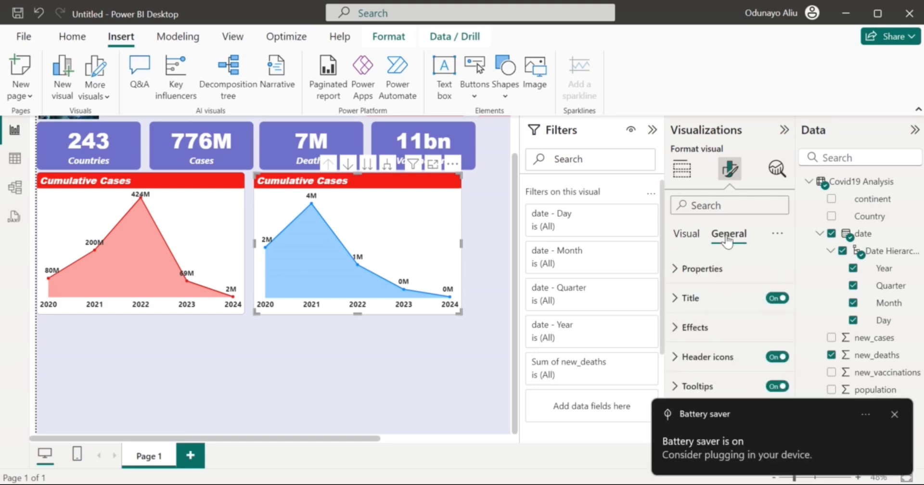
{"action": "left_click", "coordinate": [894, 415]}
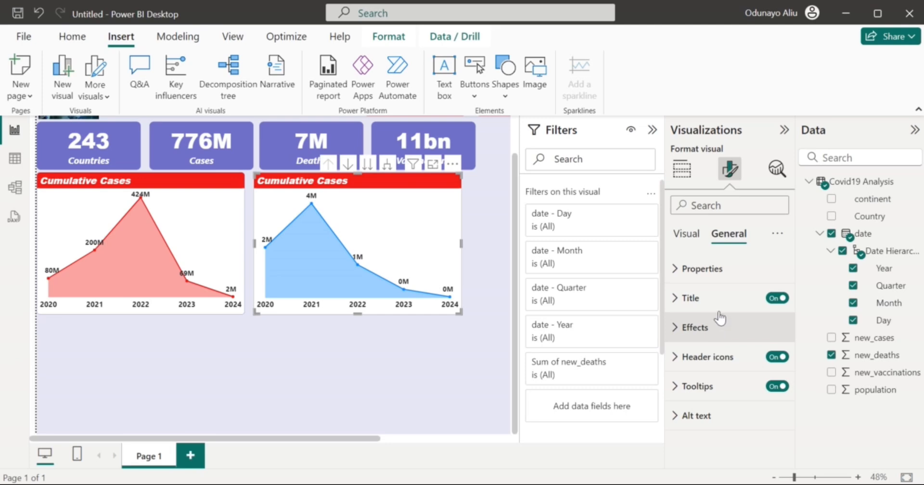
Color the deaths chart's line and area with the recent red swatch (#e20819).
{"action": "left_click", "coordinate": [695, 237]}
{"action": "scroll", "coordinate": [717, 337], "scroll_direction": "down", "scroll_amount": 3}
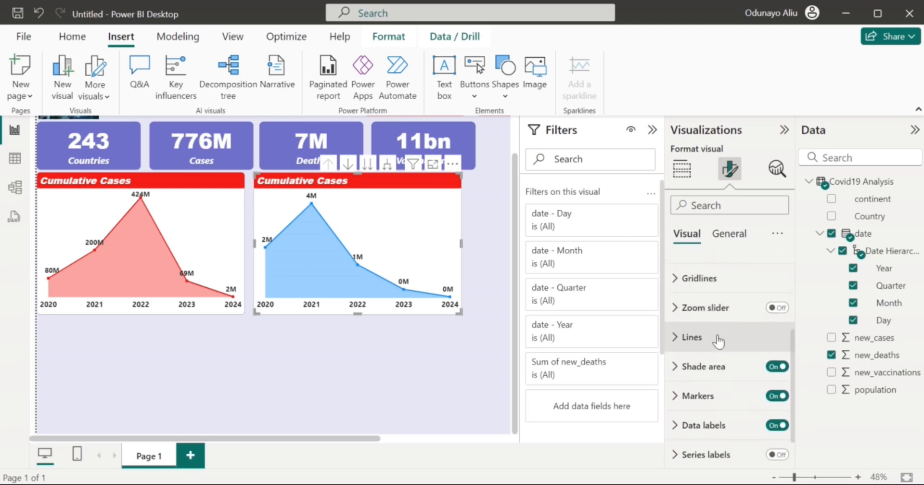
{"action": "left_click", "coordinate": [718, 339]}
{"action": "scroll", "coordinate": [718, 404], "scroll_direction": "down", "scroll_amount": 3}
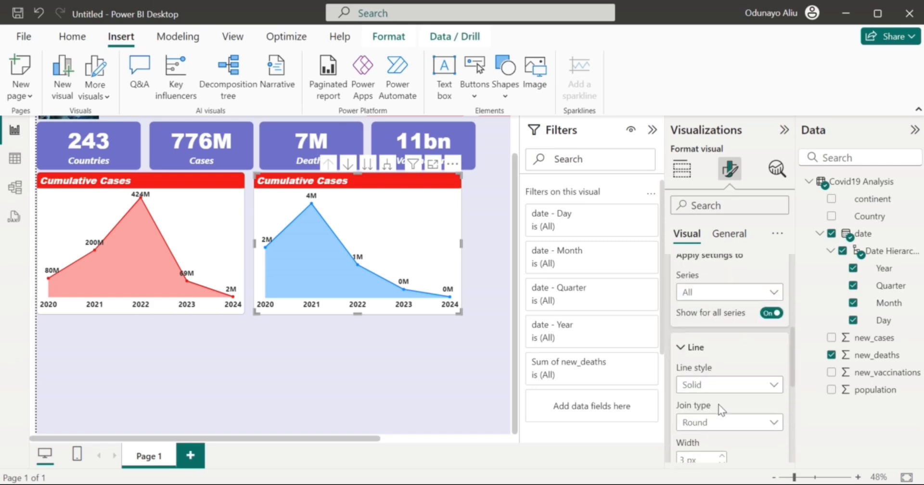
{"action": "scroll", "coordinate": [718, 404], "scroll_direction": "down", "scroll_amount": 3}
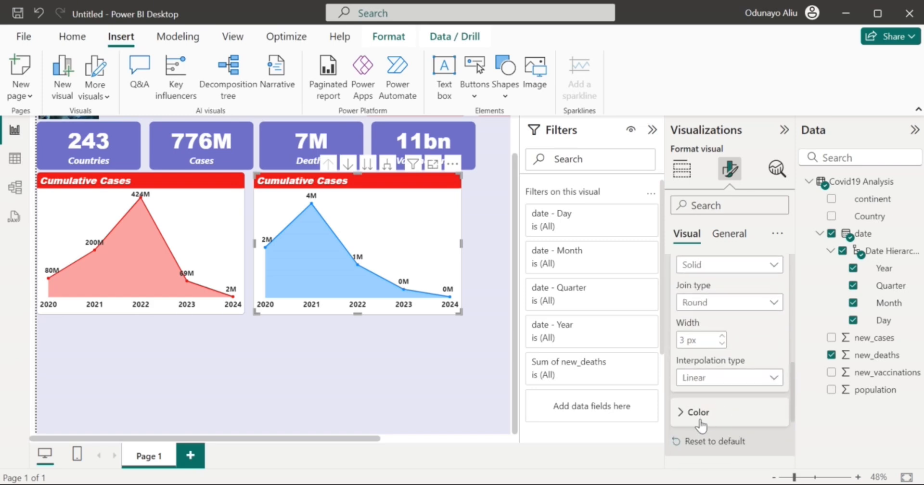
{"action": "left_click", "coordinate": [698, 413]}
{"action": "scroll", "coordinate": [708, 400], "scroll_direction": "down", "scroll_amount": 1}
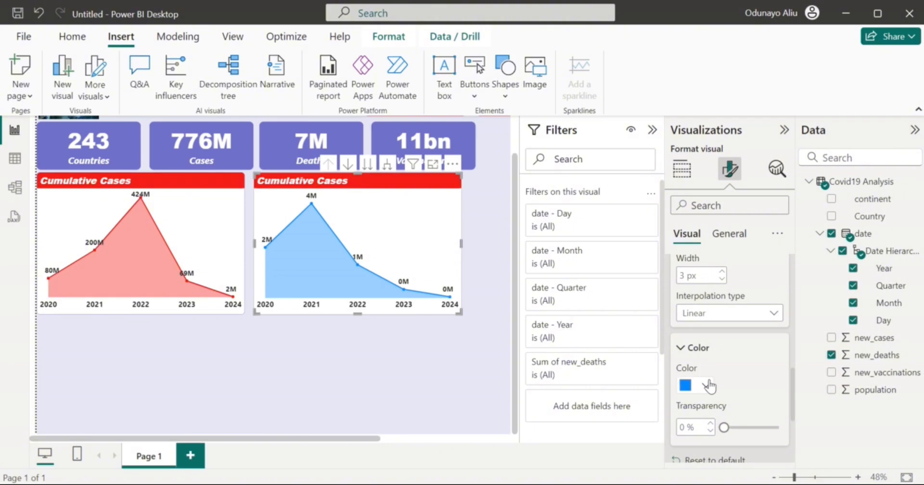
{"action": "left_click", "coordinate": [709, 386]}
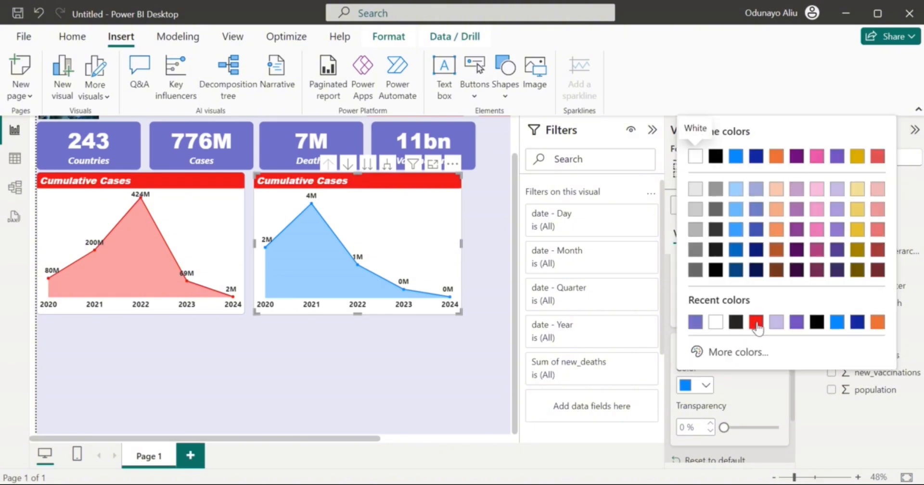
{"action": "left_click", "coordinate": [757, 323]}
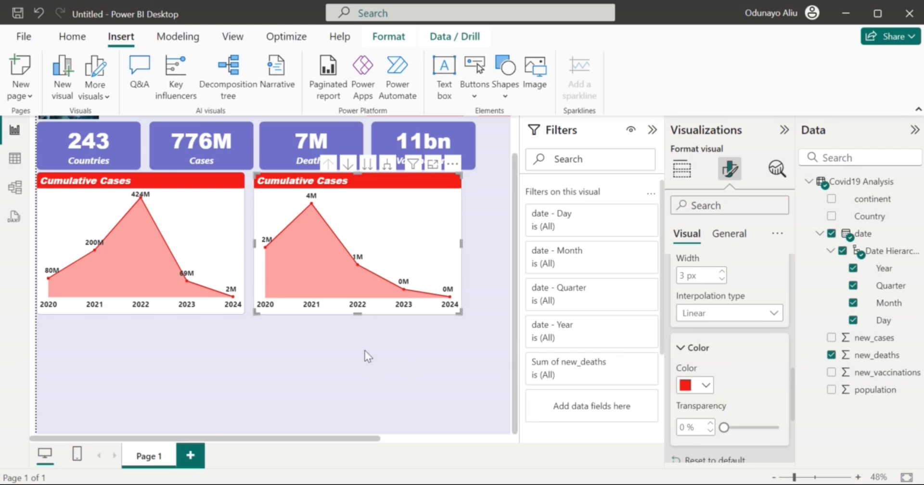
{"action": "left_click", "coordinate": [729, 235]}
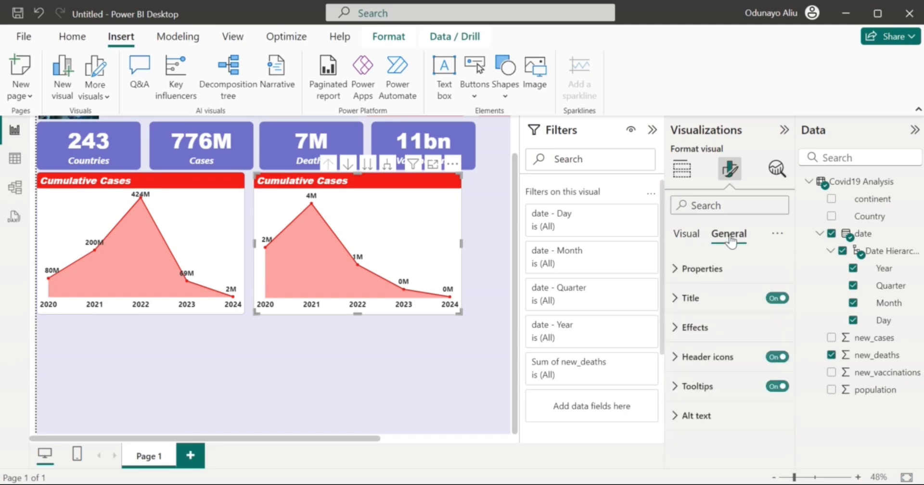
Change the copied chart's title text from 'Cumulative Cases' to 'Cumulative Deaths'.
{"action": "left_click", "coordinate": [713, 311]}
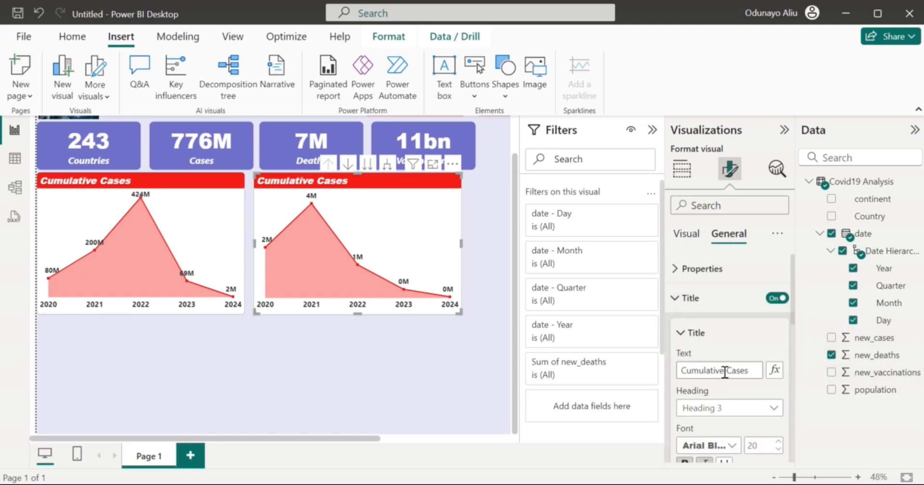
{"action": "left_click_drag", "start_coordinate": [731, 371], "coordinate": [756, 370]}
{"action": "key", "text": "BackSpace"}
{"action": "key", "text": "BackSpace"}
{"action": "key", "text": "BackSpace"}
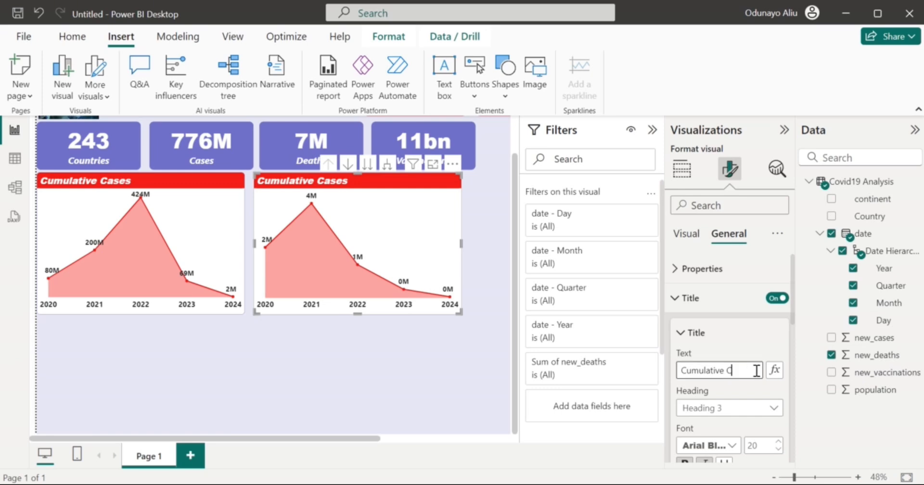
{"action": "type", "text": "Deaths"}
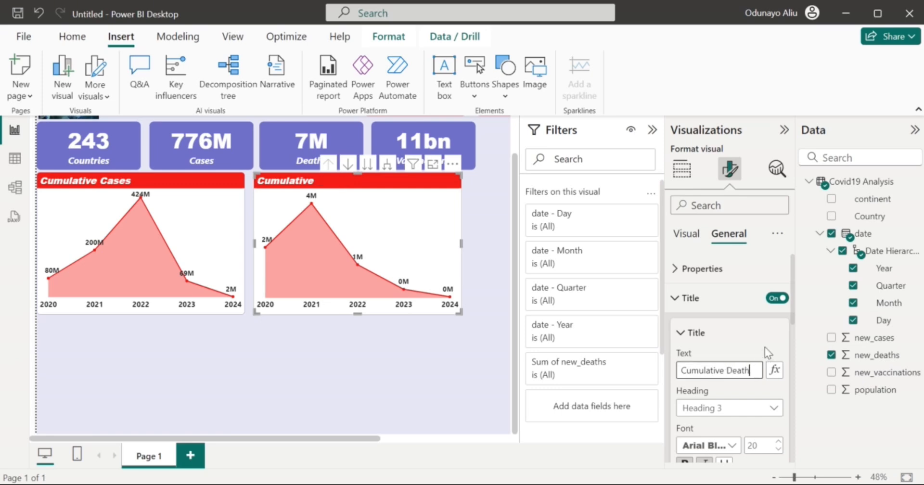
{"action": "left_click", "coordinate": [391, 341]}
{"action": "scroll", "coordinate": [391, 341], "scroll_direction": "right", "scroll_amount": 1}
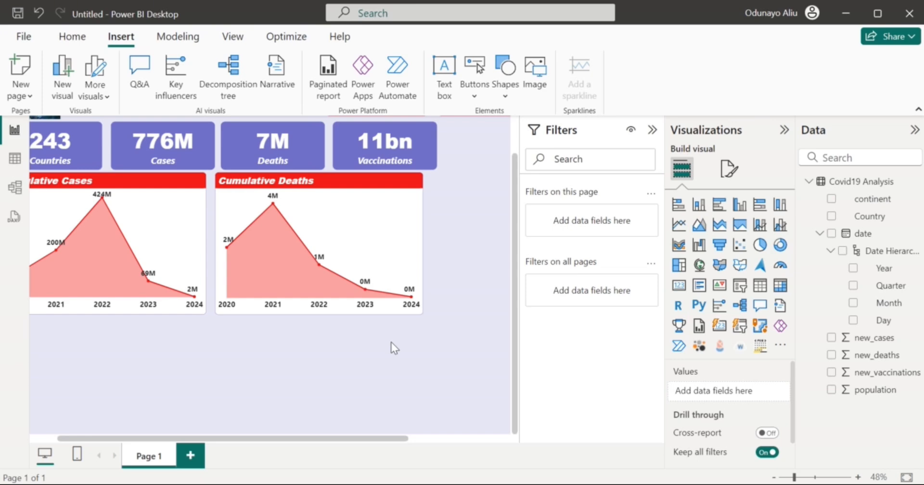
Set the Cumulative Cases chart width from 600 to 650.
{"action": "mouse_move", "coordinate": [378, 219]}
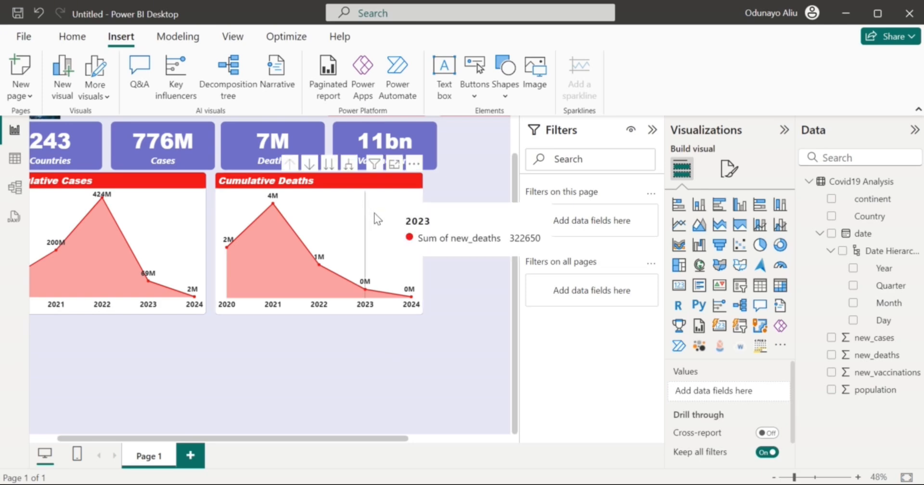
{"action": "left_click_drag", "start_coordinate": [384, 219], "coordinate": [392, 215]}
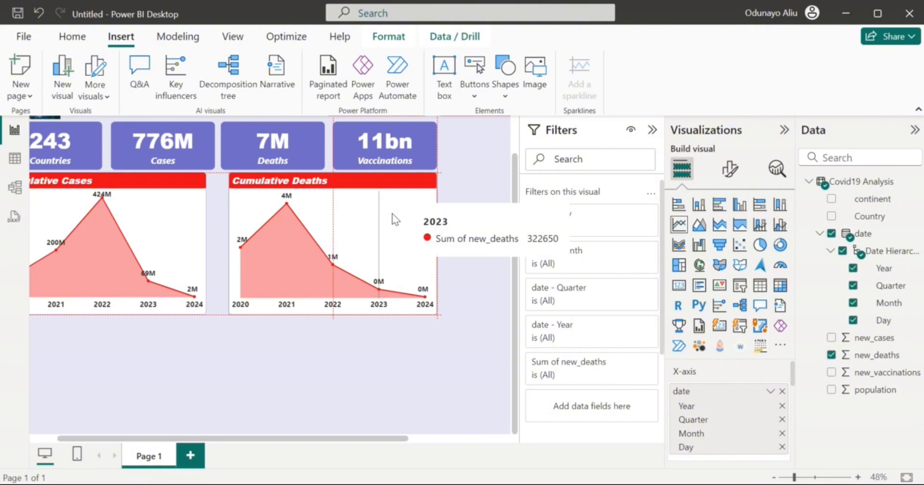
{"action": "left_click", "coordinate": [183, 210]}
{"action": "left_click", "coordinate": [730, 168]}
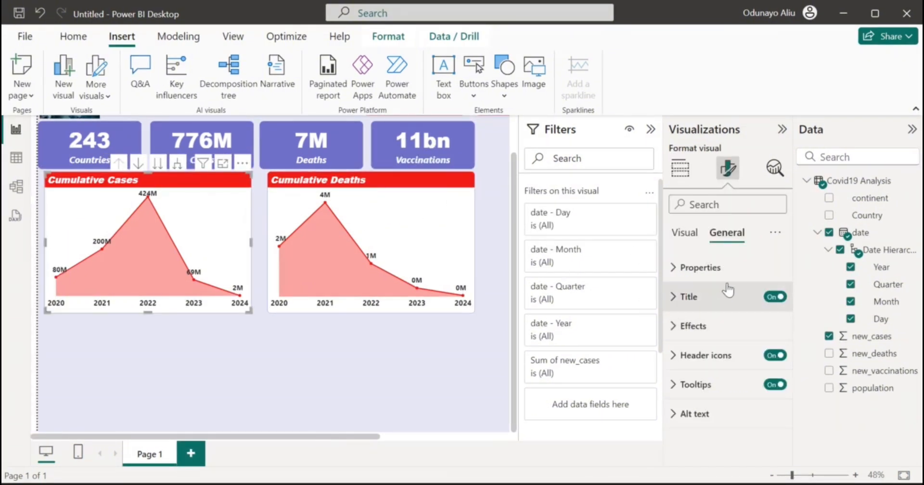
{"action": "left_click", "coordinate": [732, 268]}
{"action": "double_click", "coordinate": [690, 378]}
{"action": "type", "text": "65"}
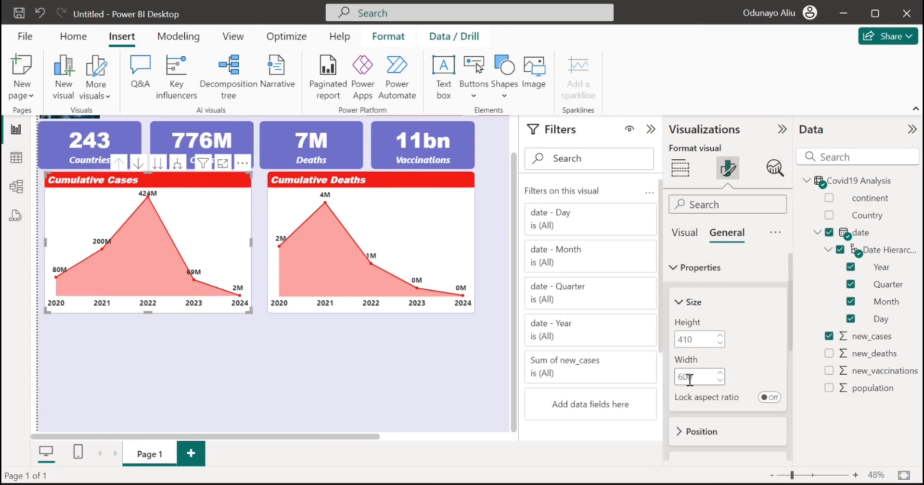
{"action": "type", "text": "0"}
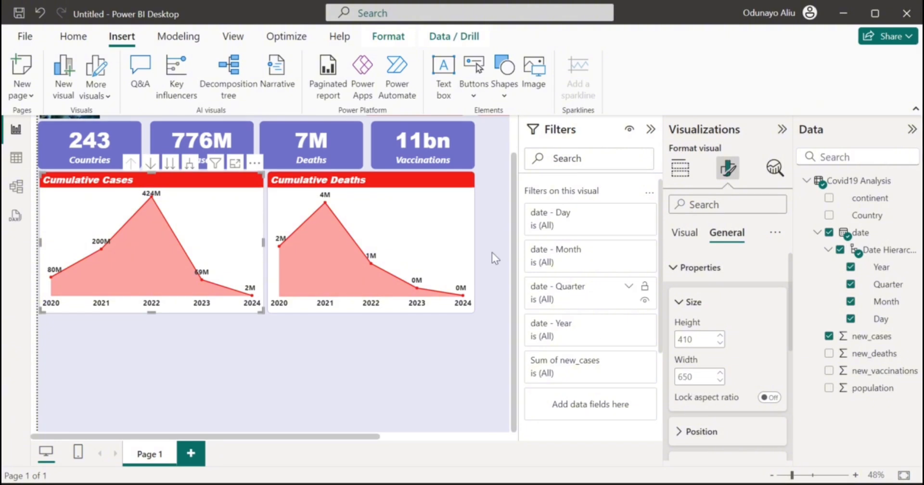
Reduce the Cumulative Cases chart width to 635.
{"action": "mouse_move", "coordinate": [464, 236]}
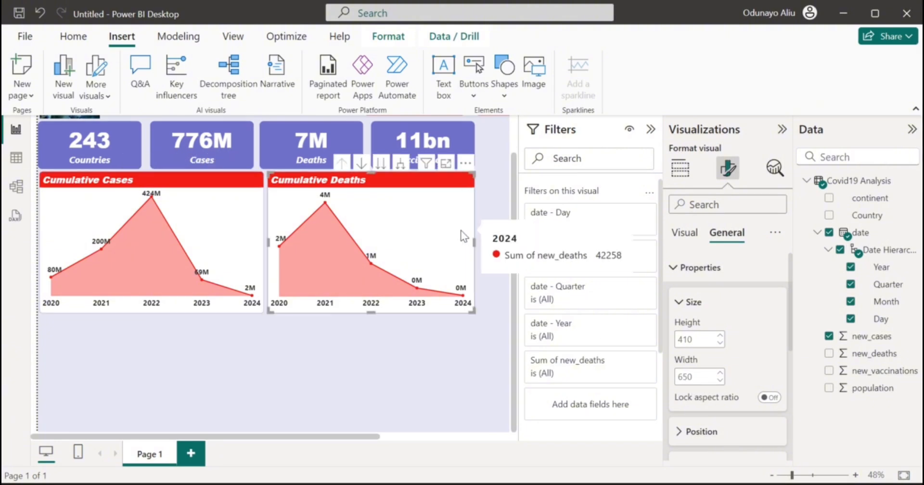
{"action": "left_click", "coordinate": [464, 236]}
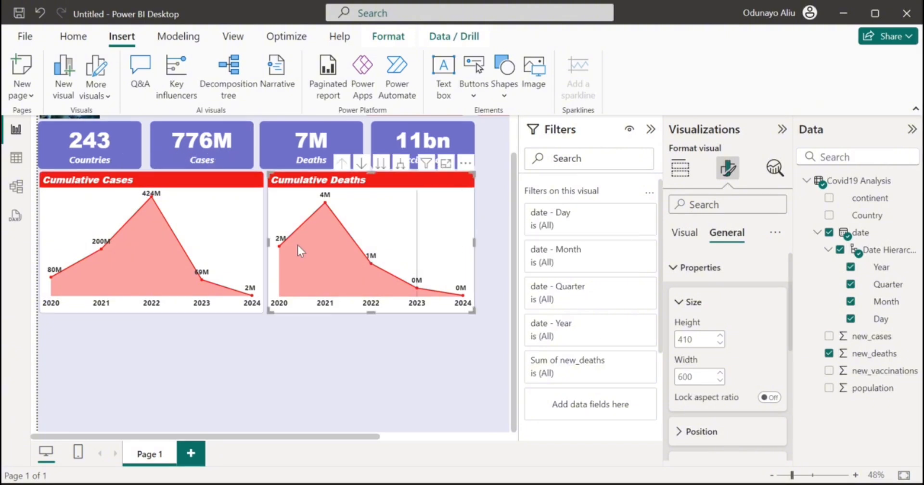
{"action": "left_click", "coordinate": [241, 234]}
{"action": "left_click", "coordinate": [685, 377]}
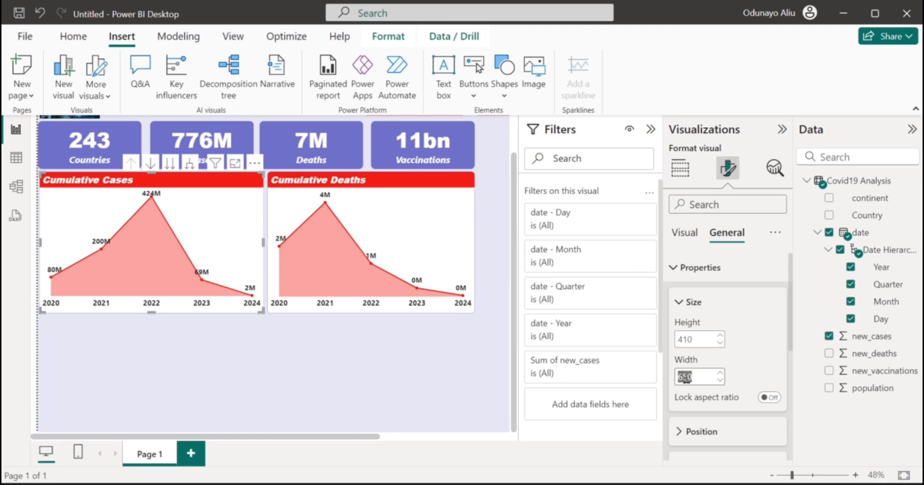
{"action": "type", "text": "640"}
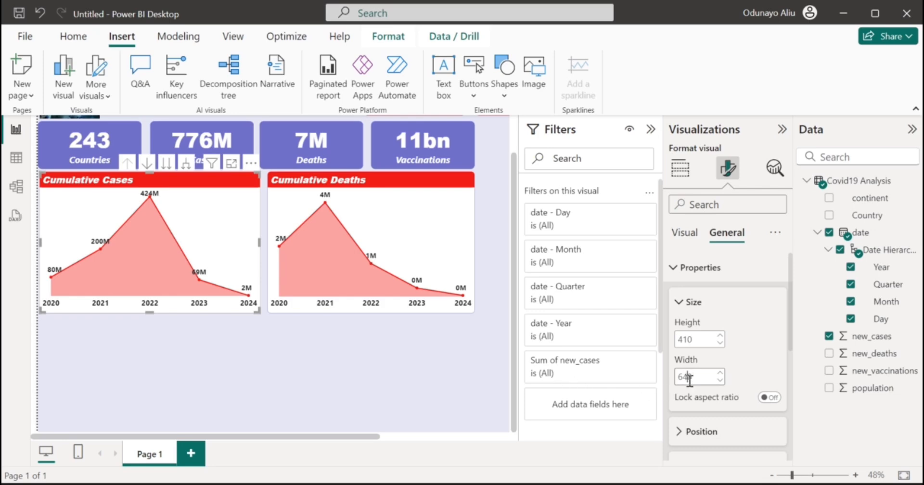
{"action": "key", "text": "BackSpace"}
{"action": "type", "text": "35"}
{"action": "key", "text": "BackSpace"}
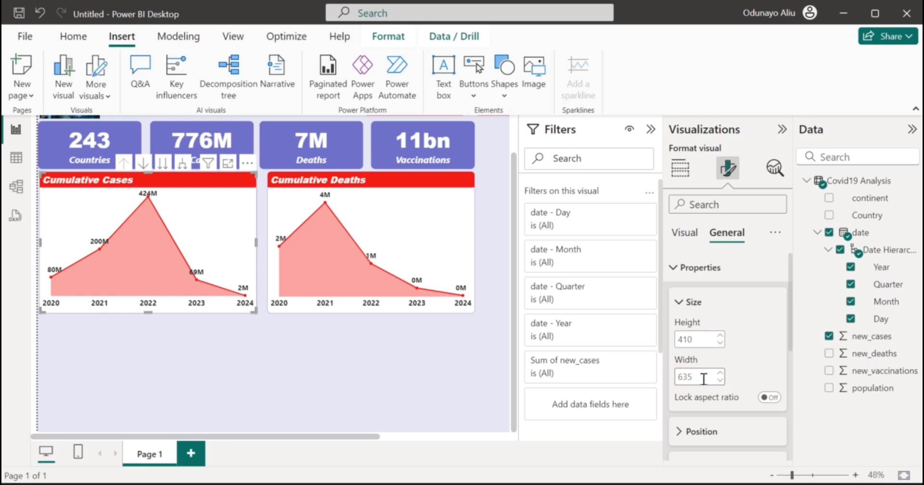
Set the Cumulative Deaths chart width to 635, then narrow it to 618.
{"action": "left_click", "coordinate": [435, 229]}
{"action": "double_click", "coordinate": [695, 375]}
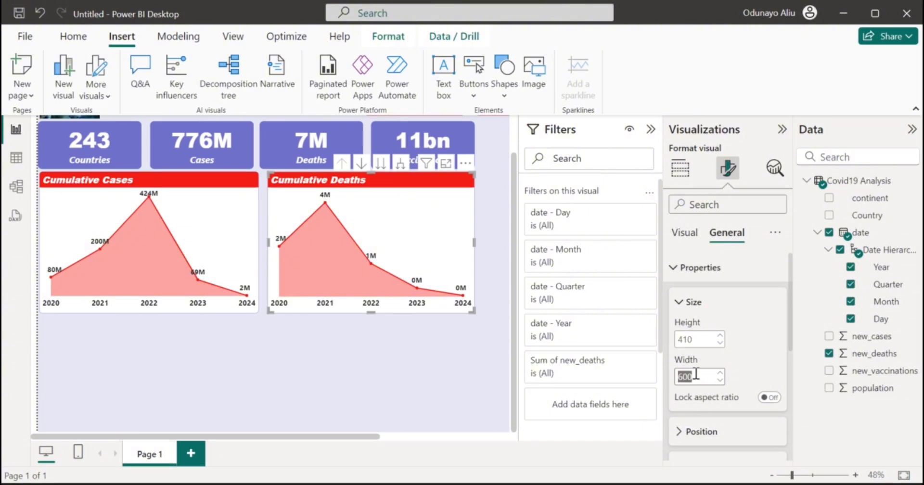
{"action": "type", "text": "635"}
{"action": "mouse_move", "coordinate": [420, 224]}
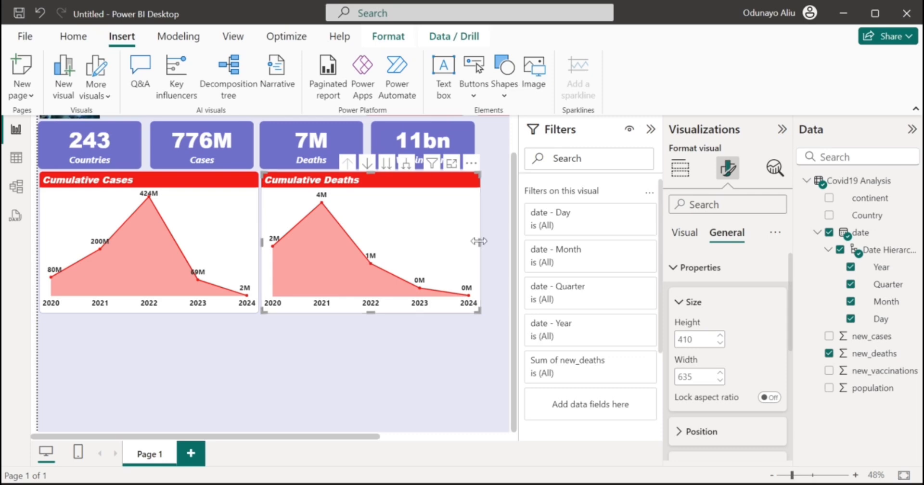
{"action": "left_click_drag", "start_coordinate": [478, 246], "coordinate": [473, 241]}
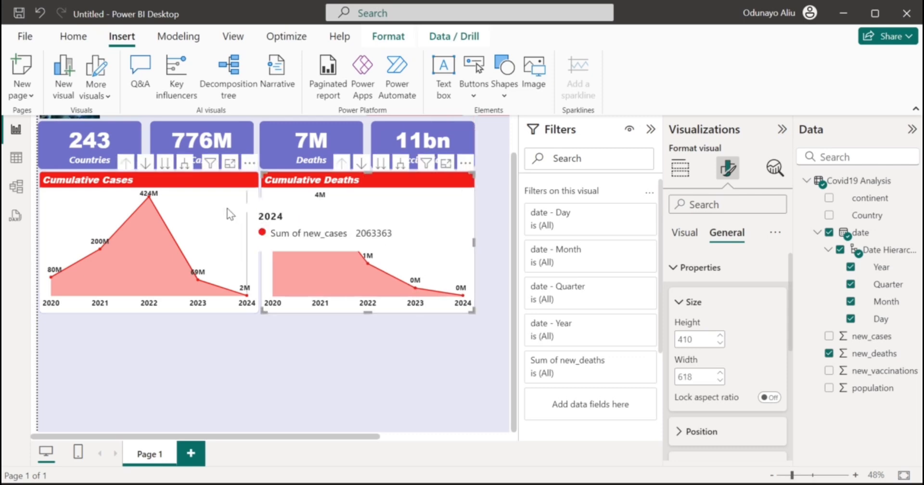
Set the Cumulative Cases chart width to 618 to match.
{"action": "left_click", "coordinate": [249, 217]}
{"action": "double_click", "coordinate": [698, 377]}
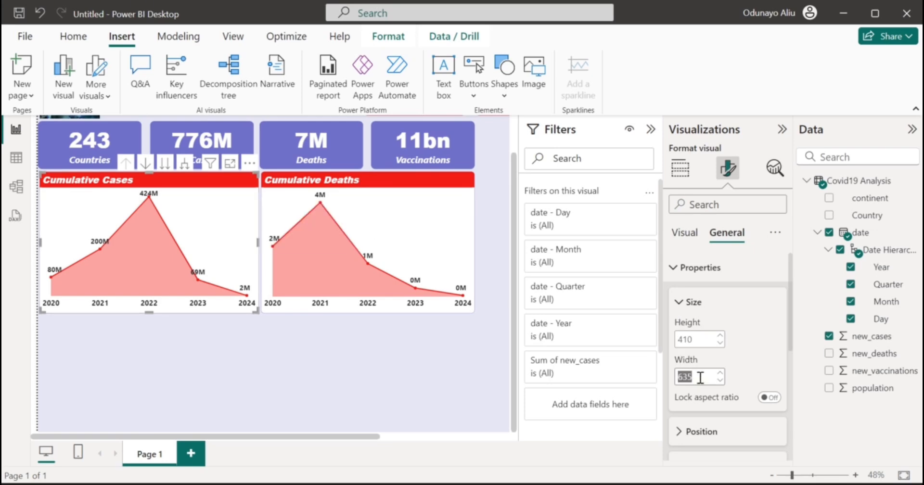
{"action": "type", "text": "618"}
{"action": "key", "text": "Return"}
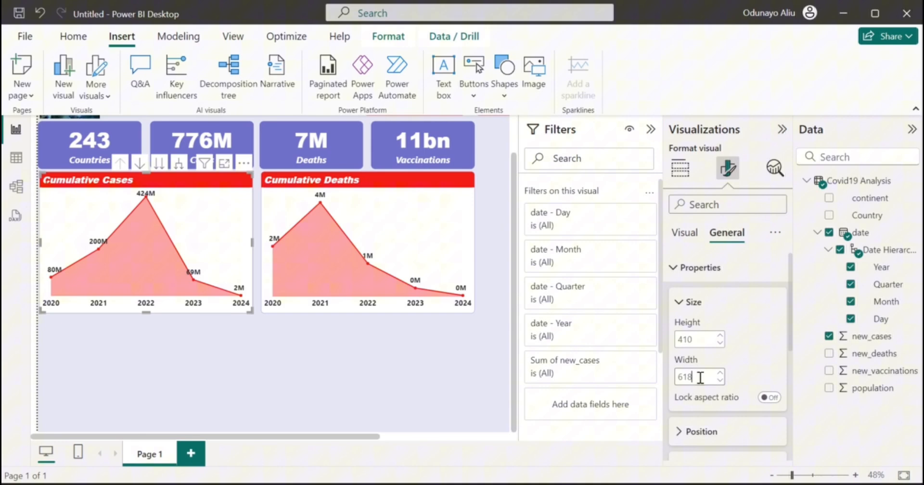
Deselect the chart and scroll around the report canvas.
{"action": "left_click", "coordinate": [375, 363]}
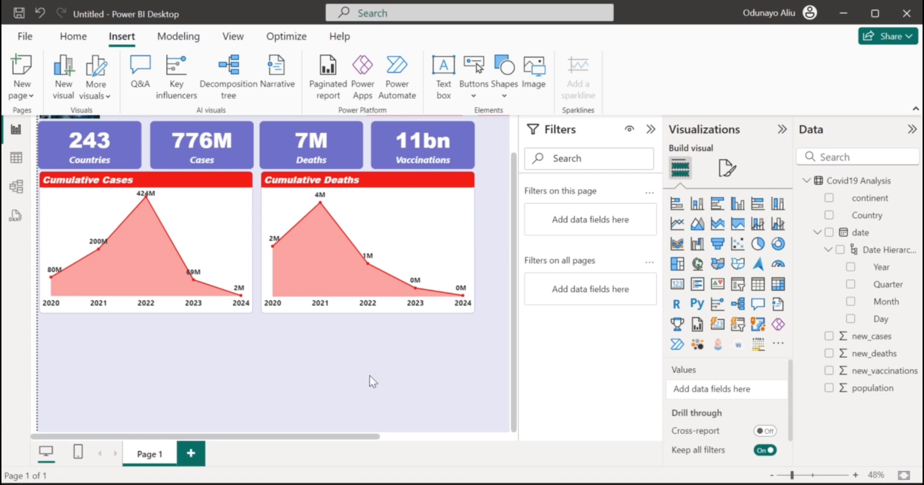
{"action": "scroll", "coordinate": [344, 326], "scroll_direction": "up", "scroll_amount": 2}
{"action": "scroll", "coordinate": [345, 326], "scroll_direction": "down", "scroll_amount": 2}
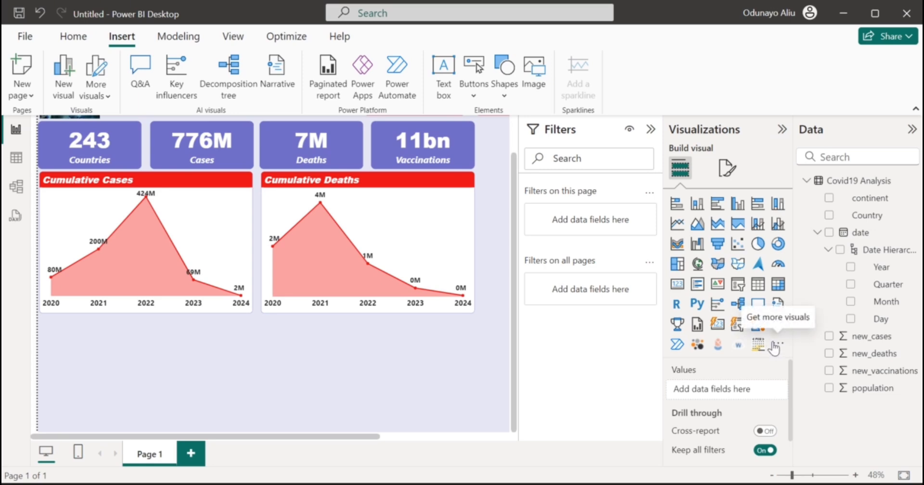
{"action": "scroll", "coordinate": [368, 360], "scroll_direction": "right", "scroll_amount": 4}
{"action": "scroll", "coordinate": [369, 360], "scroll_direction": "left", "scroll_amount": 4}
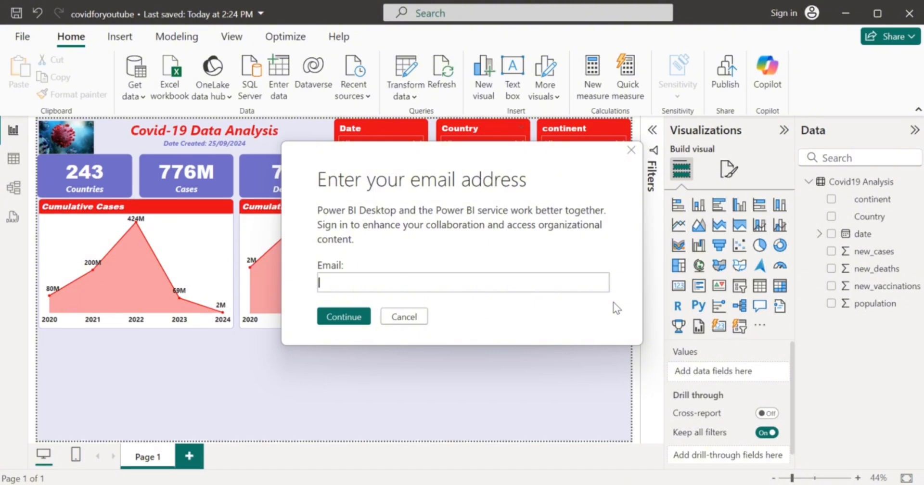
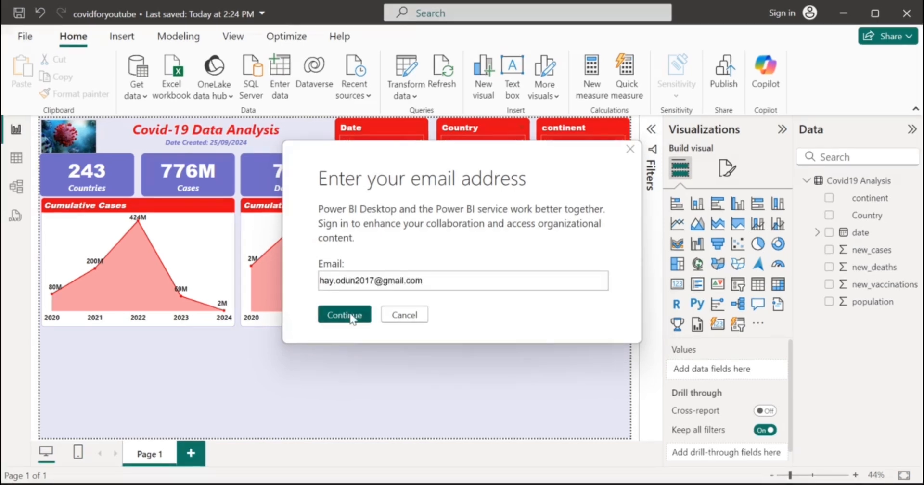
Enter the account email address and sign in with the first listed Microsoft account.
{"action": "left_click", "coordinate": [349, 315]}
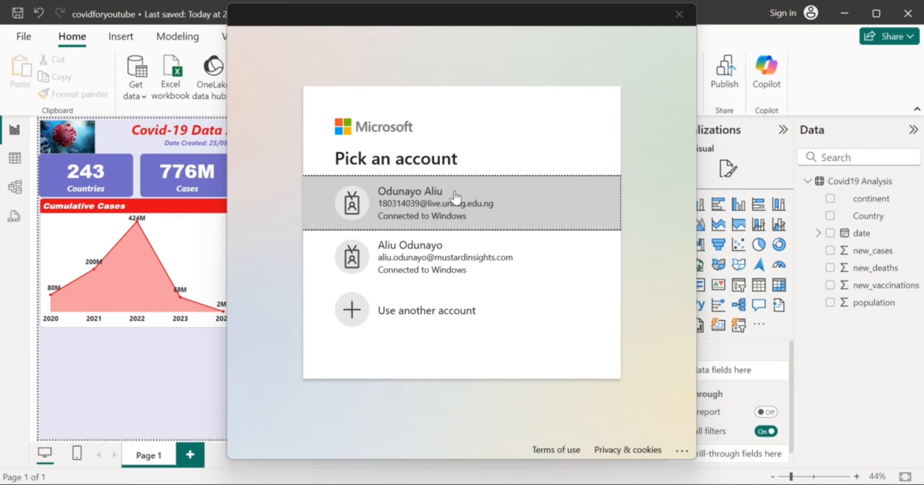
{"action": "left_click", "coordinate": [440, 195]}
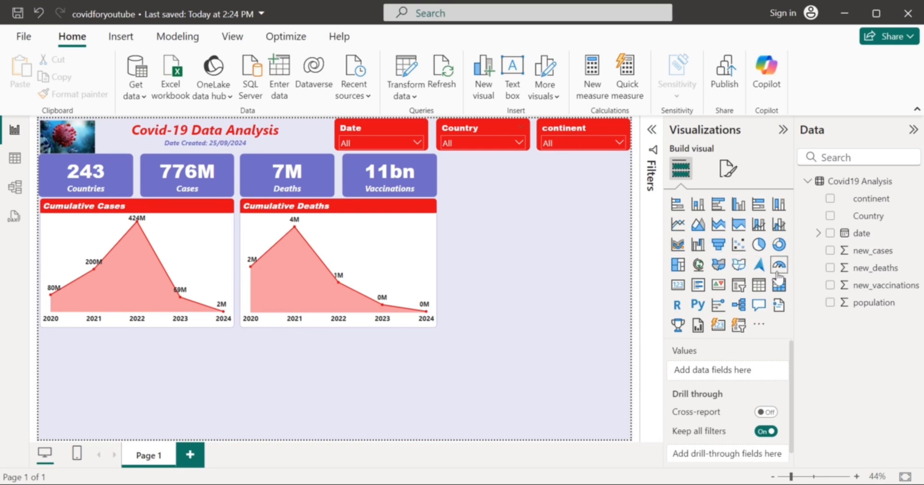
Create a new chart from the new_vaccinations and population fields.
{"action": "left_click", "coordinate": [831, 285]}
{"action": "left_click", "coordinate": [830, 302]}
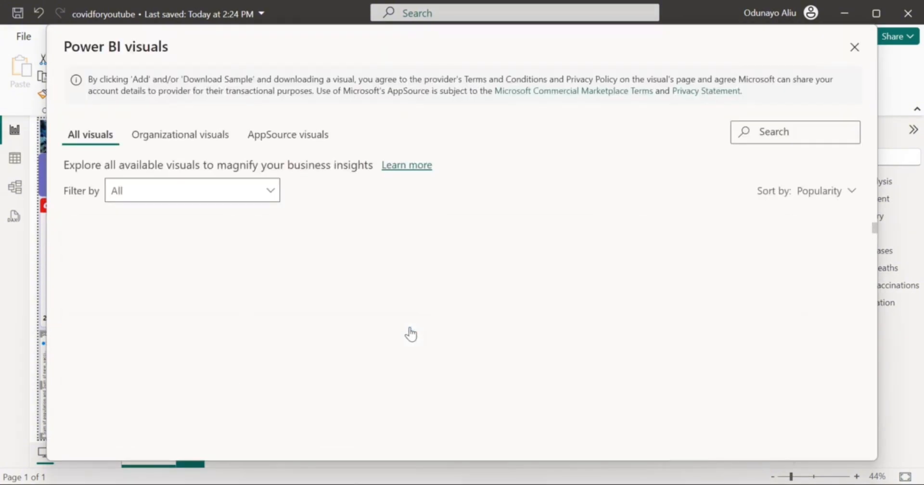
Add Microsoft's Tornado chart visual (version 3.0.2.0) from AppSource to the report.
{"action": "scroll", "coordinate": [411, 334], "scroll_direction": "down", "scroll_amount": 2}
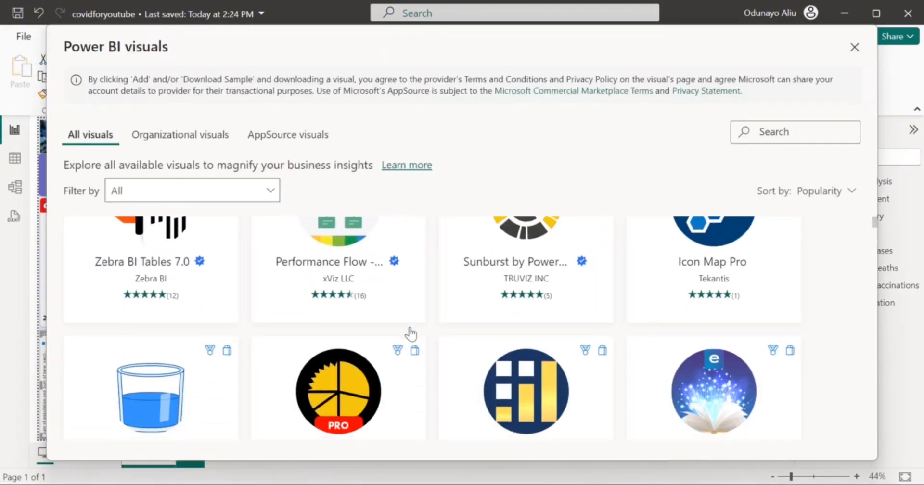
{"action": "scroll", "coordinate": [411, 333], "scroll_direction": "down", "scroll_amount": 8}
{"action": "scroll", "coordinate": [410, 333], "scroll_direction": "down", "scroll_amount": 10}
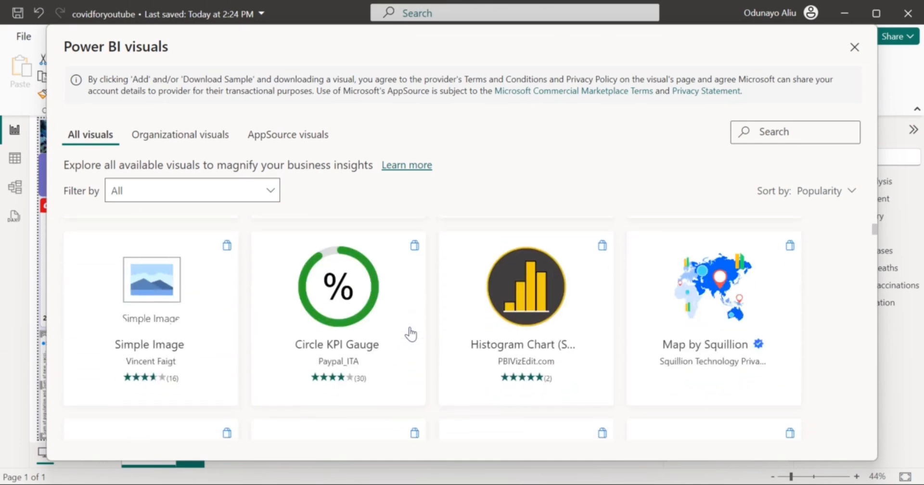
{"action": "scroll", "coordinate": [411, 334], "scroll_direction": "down", "scroll_amount": 5}
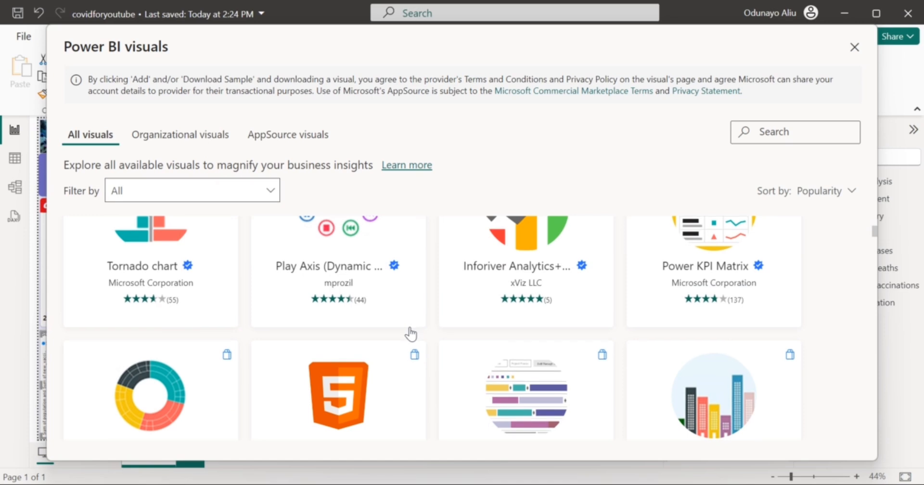
{"action": "scroll", "coordinate": [410, 334], "scroll_direction": "up", "scroll_amount": 2}
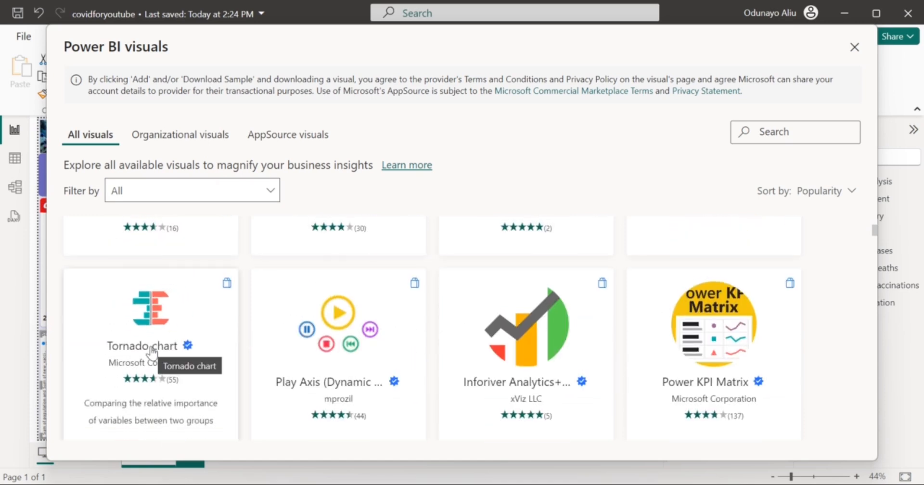
{"action": "left_click", "coordinate": [152, 353]}
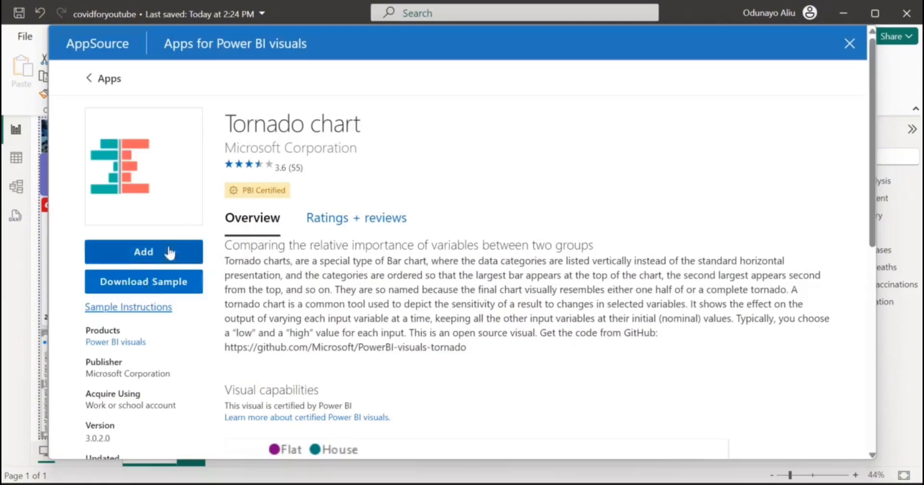
{"action": "left_click", "coordinate": [150, 254]}
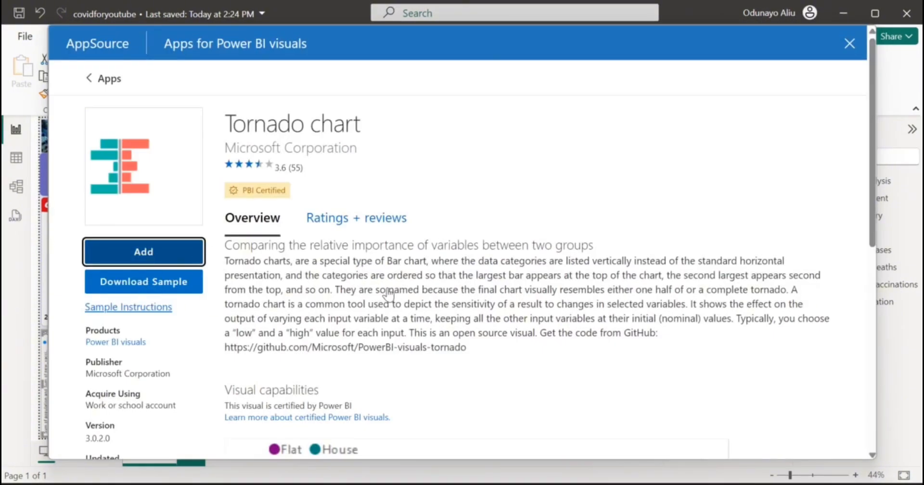
{"action": "scroll", "coordinate": [389, 260], "scroll_direction": "down", "scroll_amount": 5}
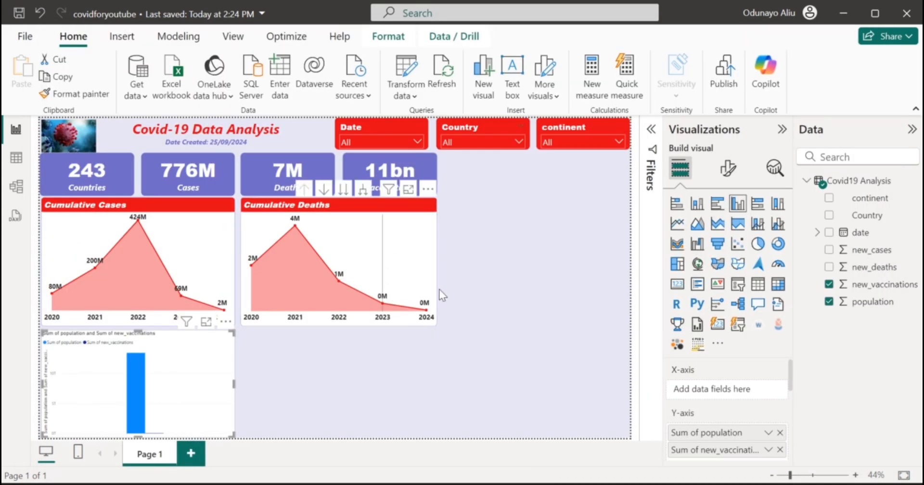
Move the population chart under Cumulative Deaths and break it down by continent.
{"action": "left_click_drag", "start_coordinate": [196, 356], "coordinate": [396, 371]}
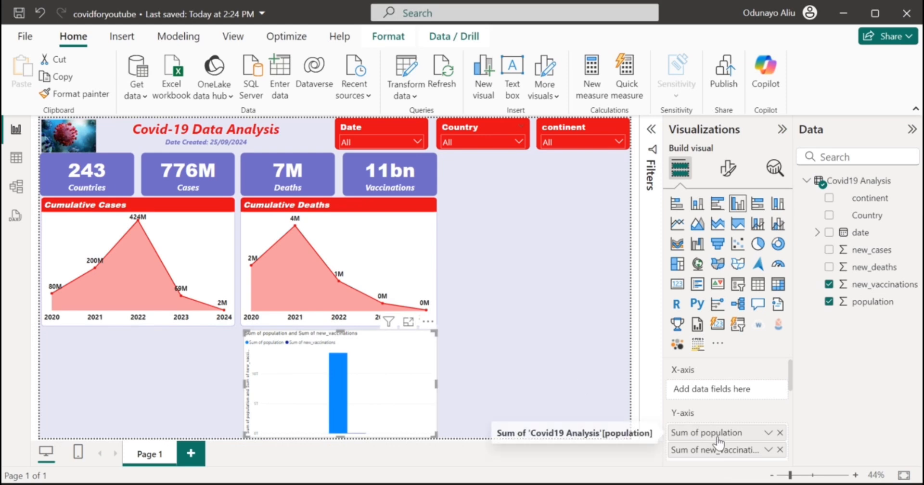
{"action": "scroll", "coordinate": [721, 441], "scroll_direction": "down", "scroll_amount": 1}
{"action": "scroll", "coordinate": [720, 442], "scroll_direction": "down", "scroll_amount": 3}
{"action": "scroll", "coordinate": [721, 442], "scroll_direction": "up", "scroll_amount": 4}
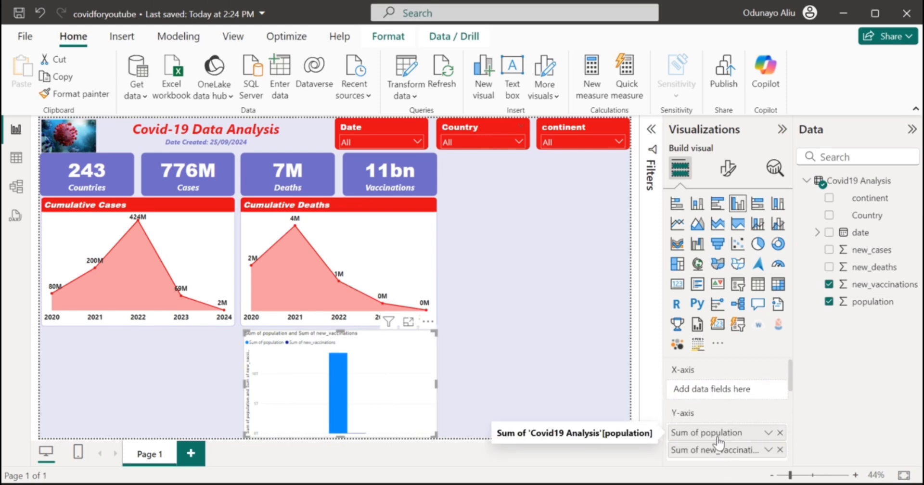
{"action": "left_click", "coordinate": [829, 198]}
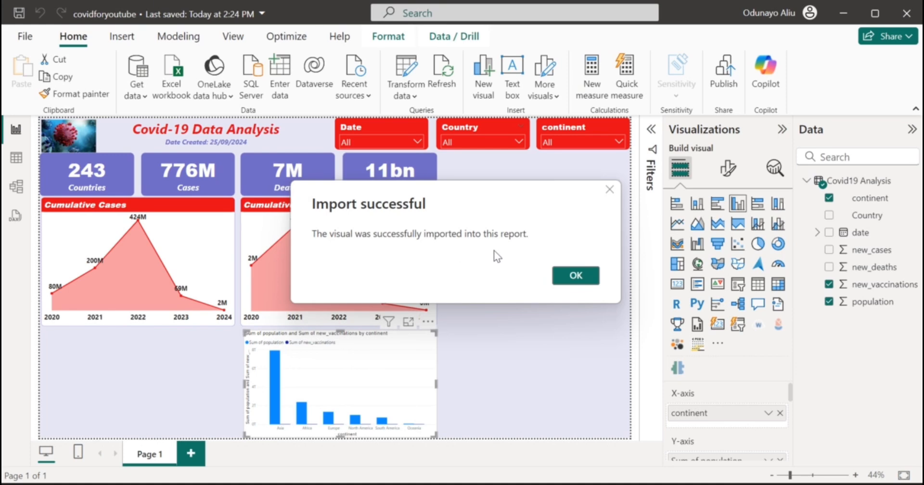
{"action": "left_click", "coordinate": [567, 279]}
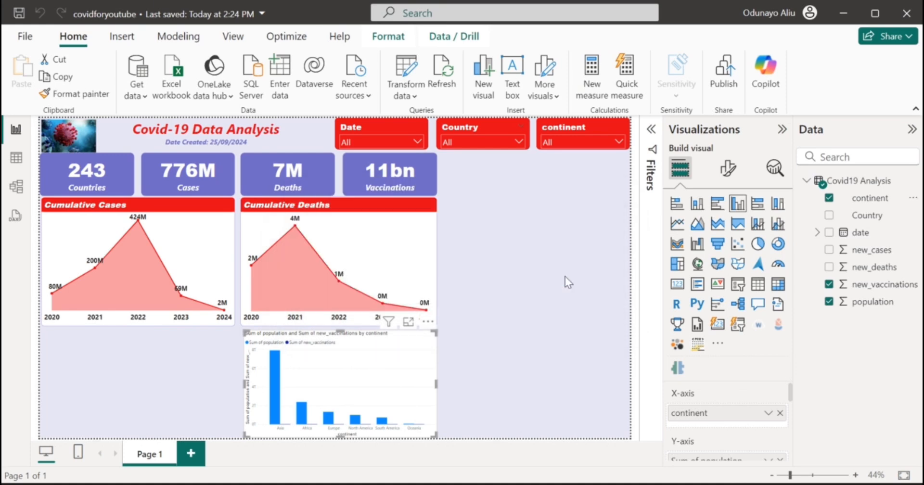
Change the population/vaccinations chart to a plain area chart.
{"action": "scroll", "coordinate": [726, 440], "scroll_direction": "down", "scroll_amount": 2}
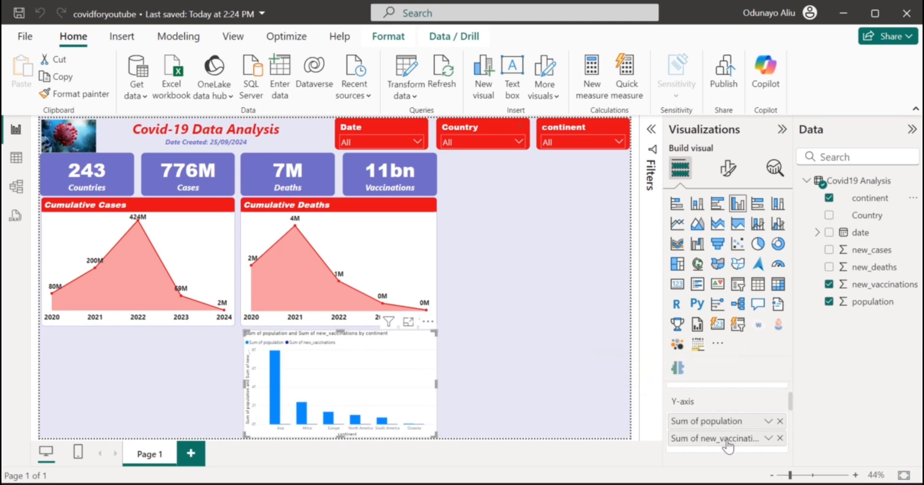
{"action": "scroll", "coordinate": [690, 420], "scroll_direction": "down", "scroll_amount": 2}
{"action": "scroll", "coordinate": [690, 424], "scroll_direction": "up", "scroll_amount": 3}
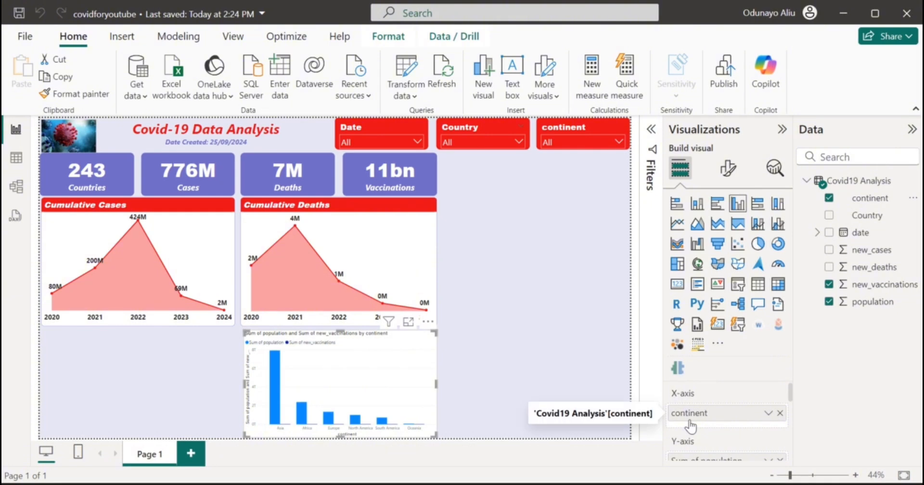
{"action": "left_click", "coordinate": [733, 226]}
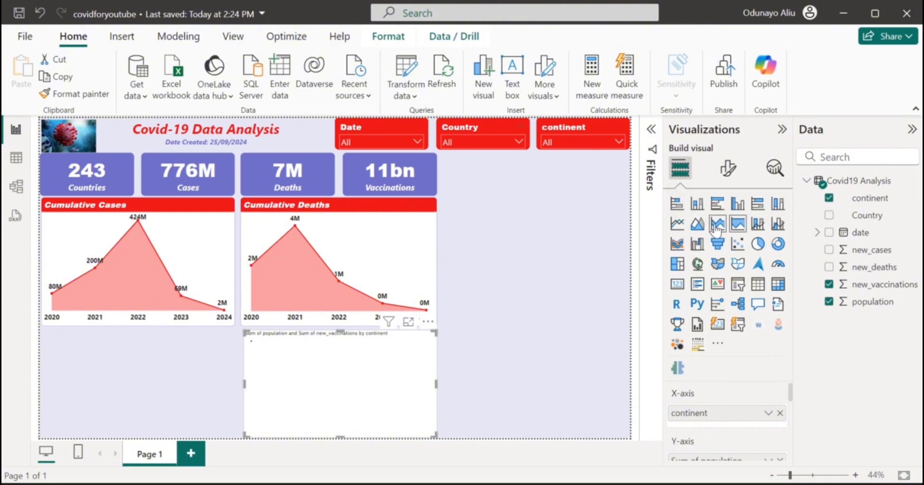
{"action": "left_click", "coordinate": [717, 224]}
{"action": "scroll", "coordinate": [713, 391], "scroll_direction": "down", "scroll_amount": 2}
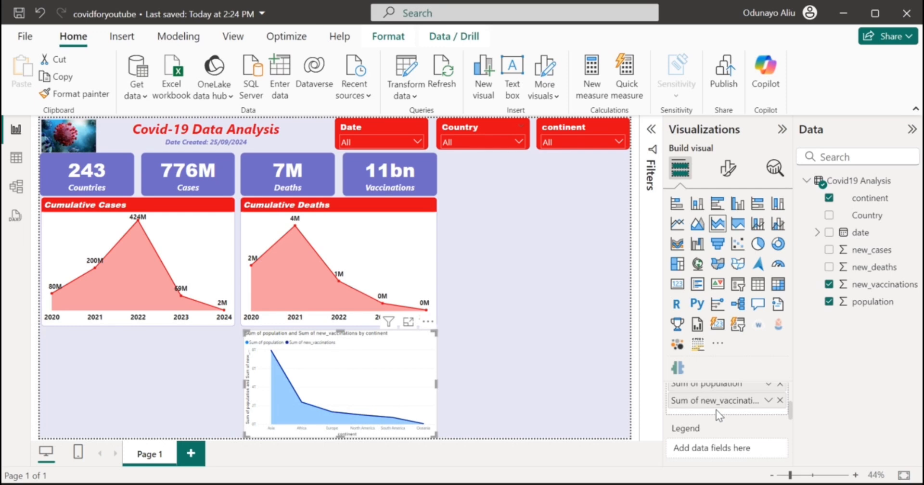
{"action": "scroll", "coordinate": [710, 434], "scroll_direction": "up", "scroll_amount": 3}
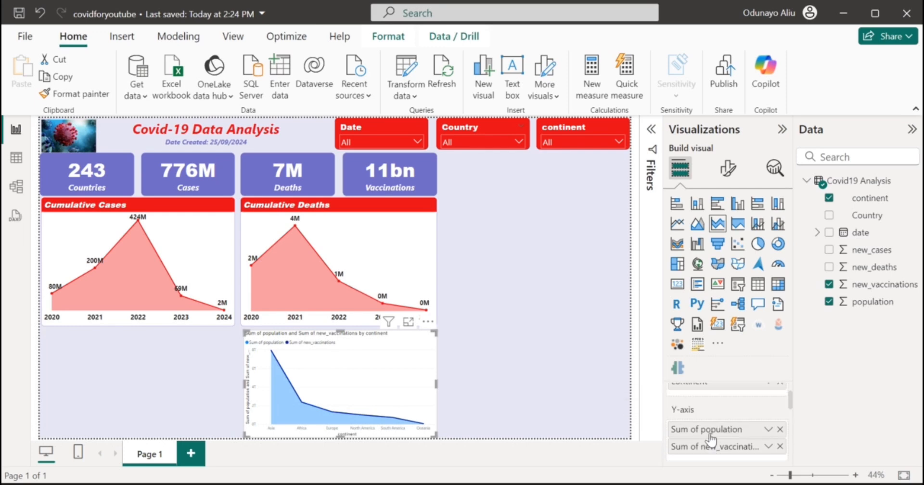
{"action": "scroll", "coordinate": [710, 433], "scroll_direction": "down", "scroll_amount": 5}
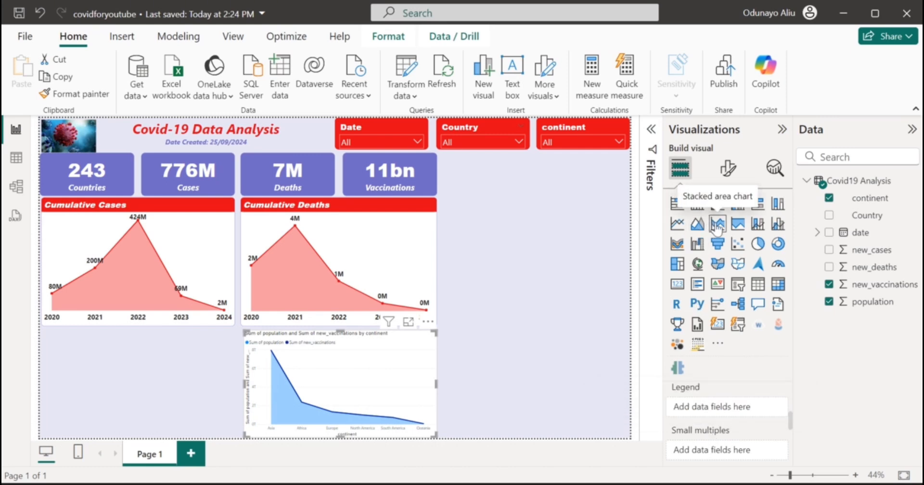
{"action": "left_click", "coordinate": [697, 223]}
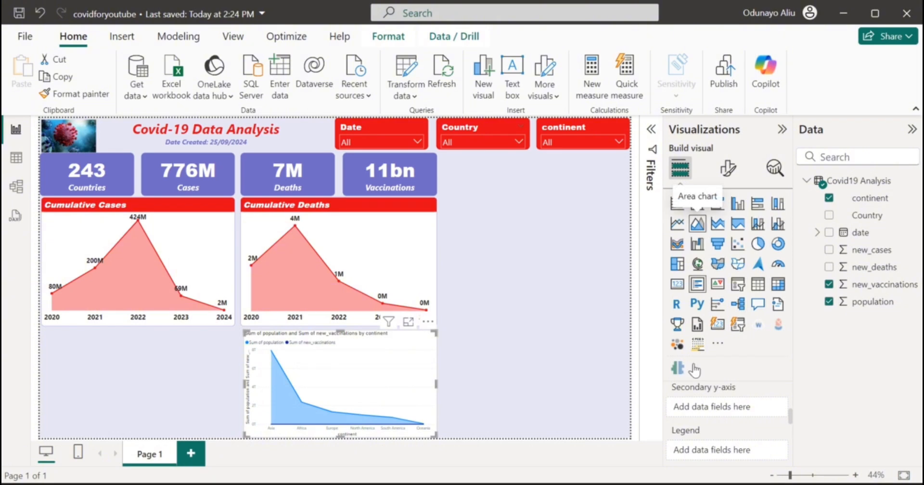
Put new_vaccinations on the secondary y-axis, then select the Cumulative Deaths chart.
{"action": "scroll", "coordinate": [684, 438], "scroll_direction": "up", "scroll_amount": 2}
{"action": "left_click_drag", "start_coordinate": [697, 406], "coordinate": [694, 446]}
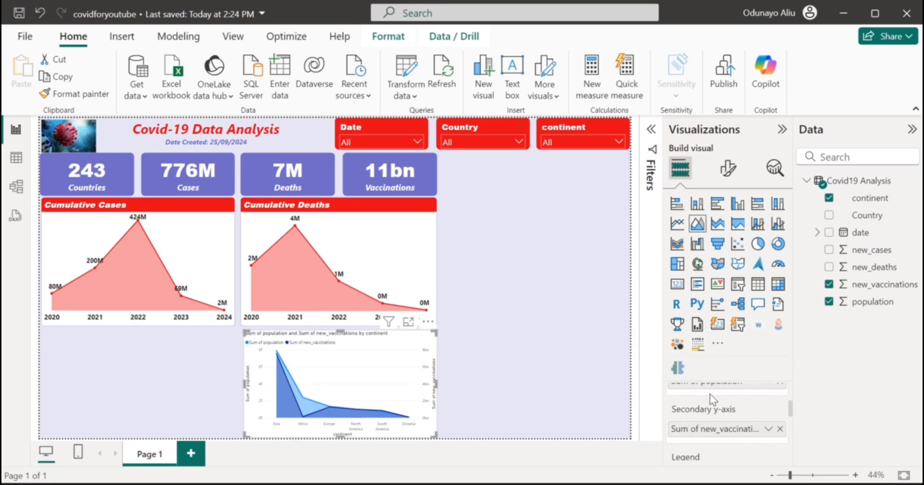
{"action": "scroll", "coordinate": [710, 394], "scroll_direction": "up", "scroll_amount": 2}
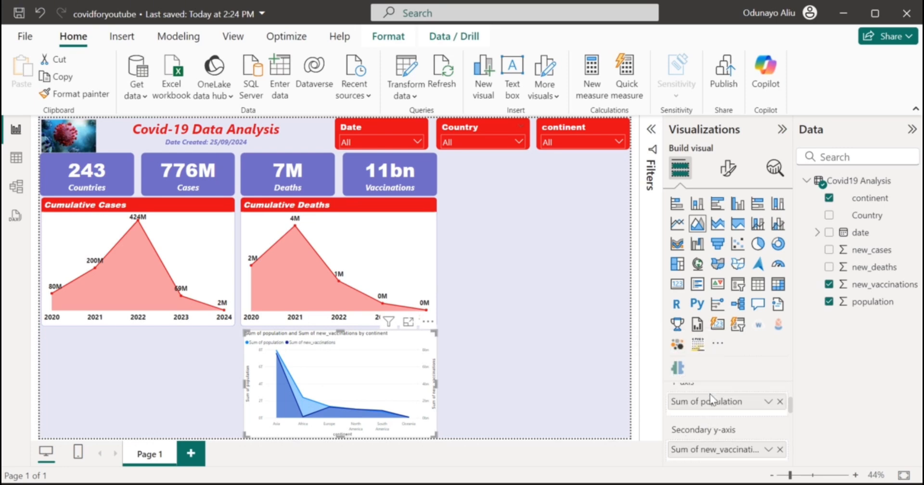
{"action": "left_click", "coordinate": [367, 224]}
{"action": "left_click", "coordinate": [80, 94]}
Format-paint Cumulative Deaths' red styling onto the area chart and rename its fields Population and Vaccinations.
{"action": "left_click", "coordinate": [88, 96]}
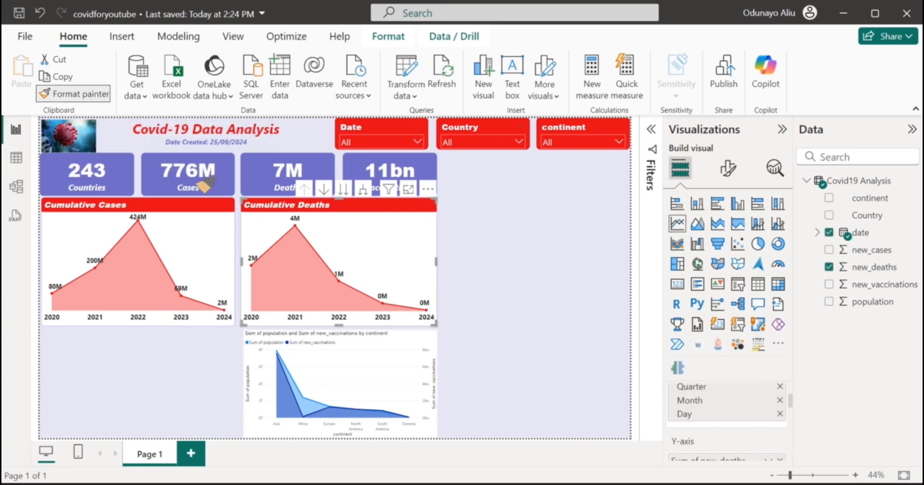
{"action": "left_click", "coordinate": [332, 370]}
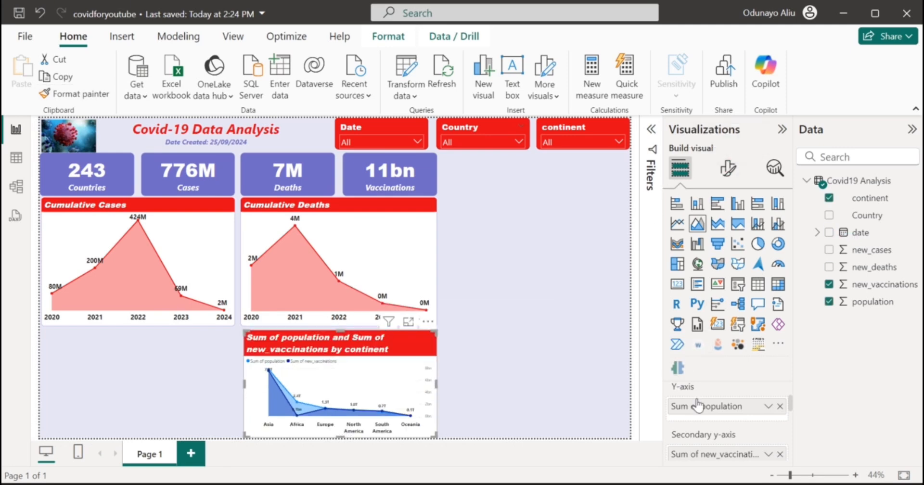
{"action": "double_click", "coordinate": [702, 407]}
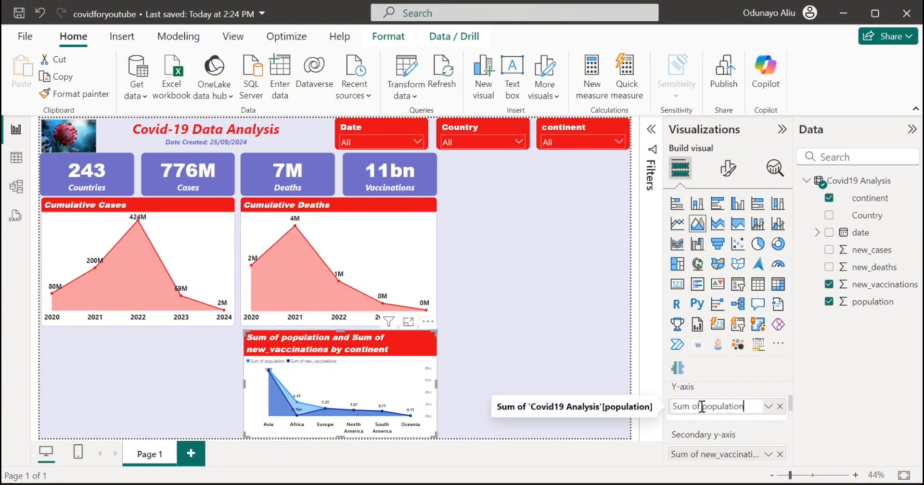
{"action": "key", "text": "BackSpace"}
{"action": "key", "text": "BackSpace"}
{"action": "key", "text": "BackSpace"}
{"action": "key", "text": "BackSpace"}
{"action": "key", "text": "BackSpace"}
{"action": "key", "text": "BackSpace"}
{"action": "key", "text": "BackSpace"}
{"action": "type", "text": "P"}
{"action": "key", "text": "Delete"}
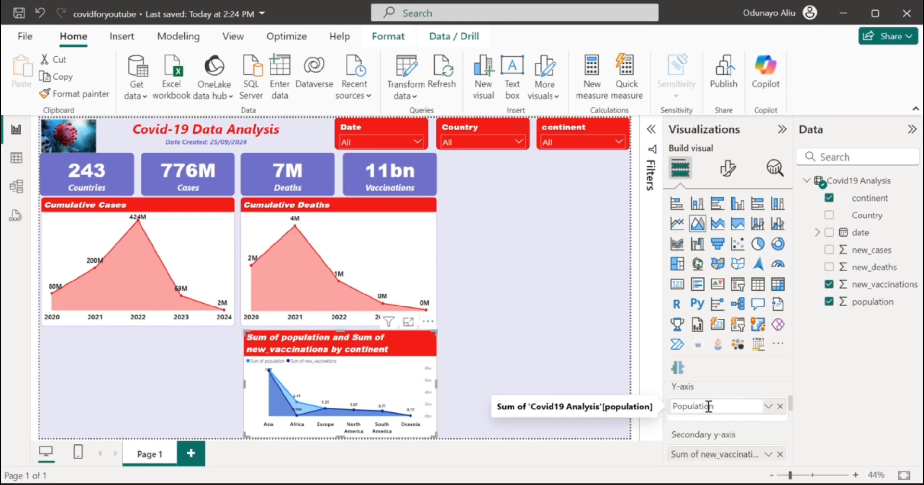
{"action": "double_click", "coordinate": [722, 457]}
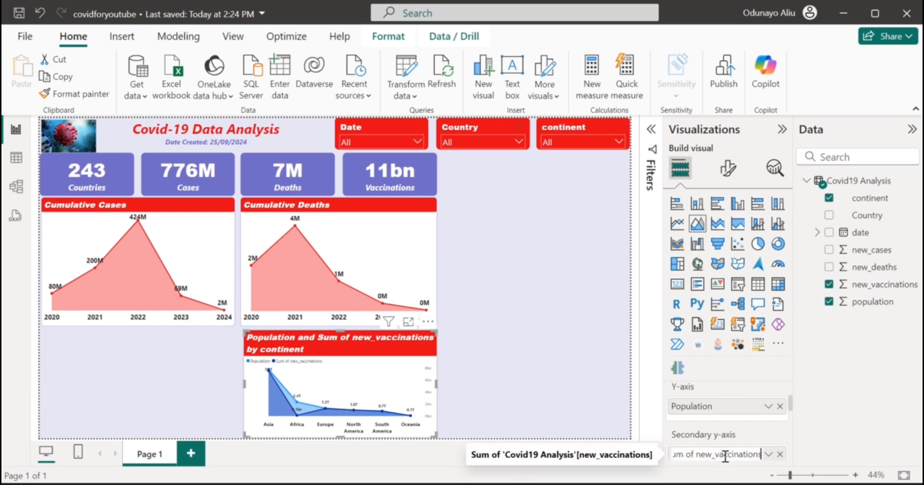
{"action": "left_click_drag", "start_coordinate": [720, 458], "coordinate": [646, 455]}
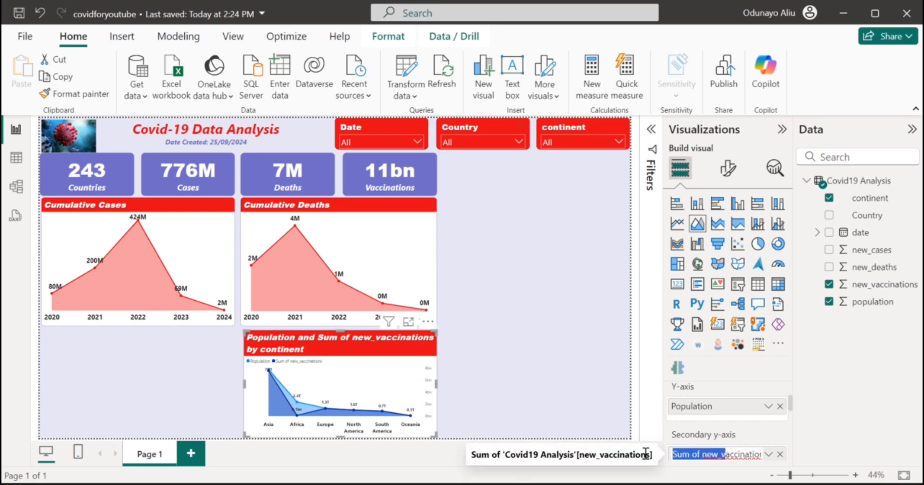
{"action": "type", "text": "Vaccinations"}
{"action": "key", "text": "Return"}
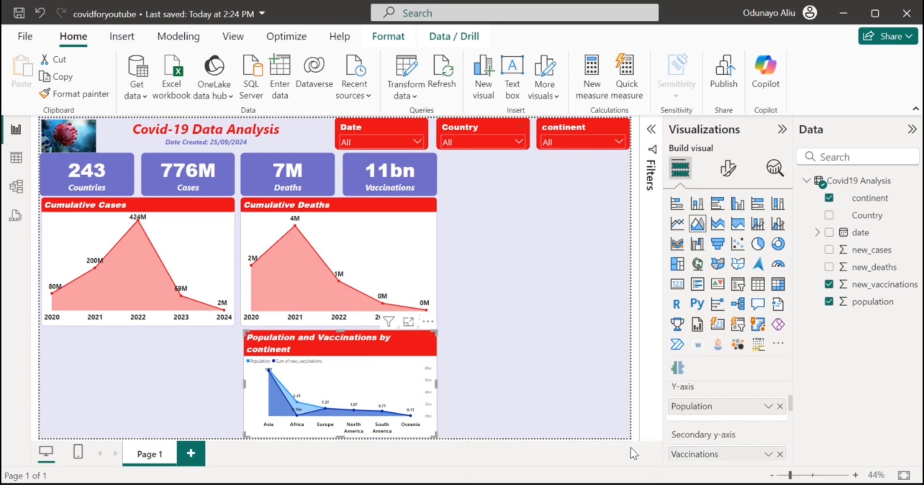
Review the area chart's general title formatting settings.
{"action": "left_click", "coordinate": [728, 170]}
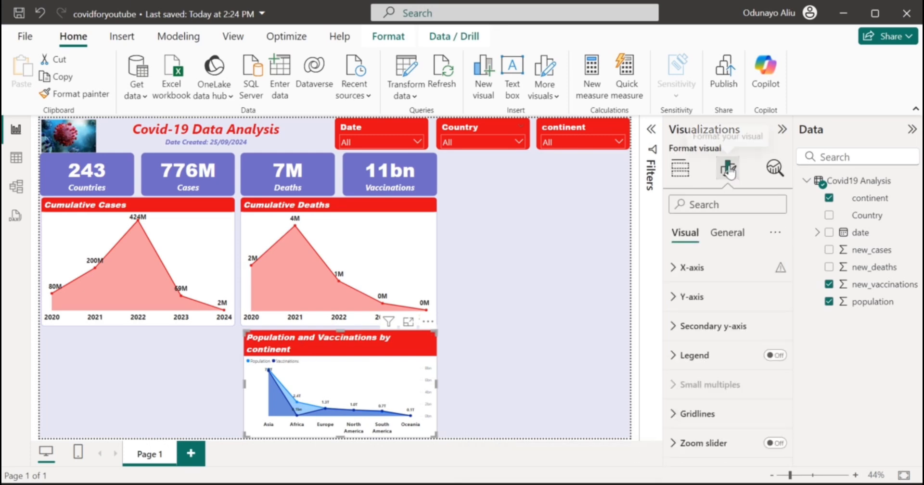
{"action": "left_click", "coordinate": [732, 235]}
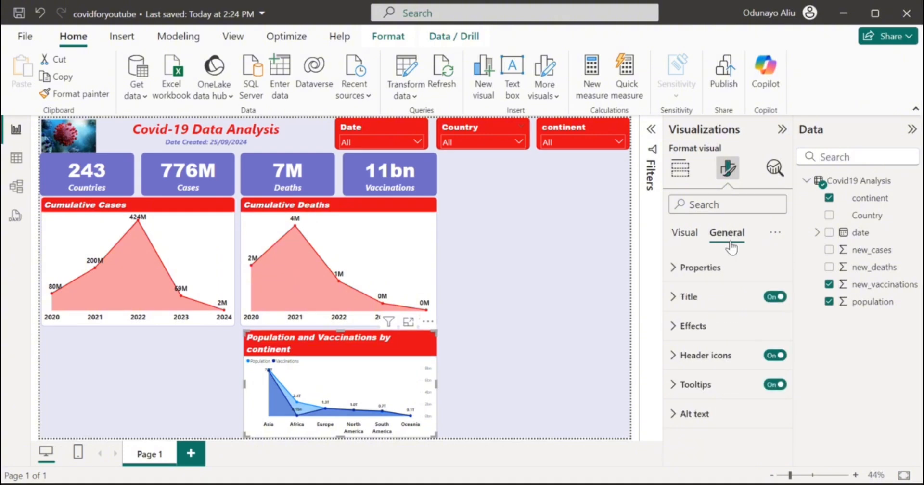
{"action": "left_click", "coordinate": [714, 302]}
{"action": "scroll", "coordinate": [736, 371], "scroll_direction": "down", "scroll_amount": 2}
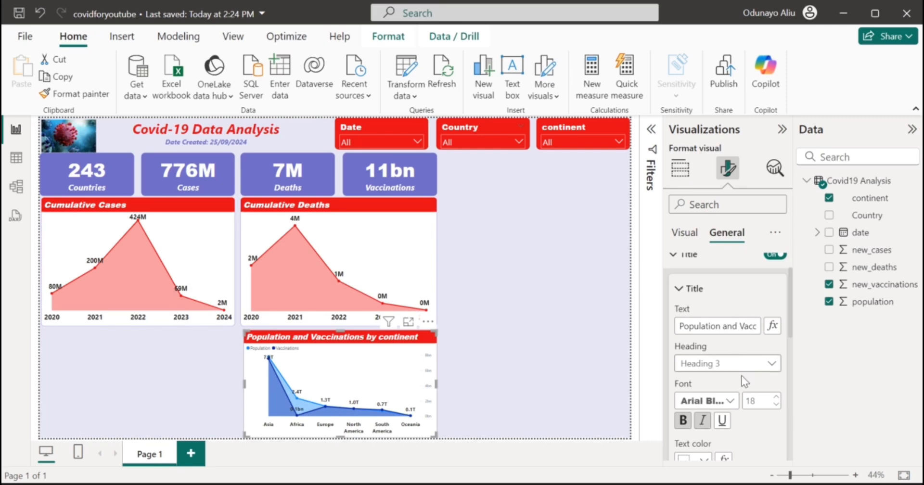
{"action": "scroll", "coordinate": [748, 404], "scroll_direction": "down", "scroll_amount": 5}
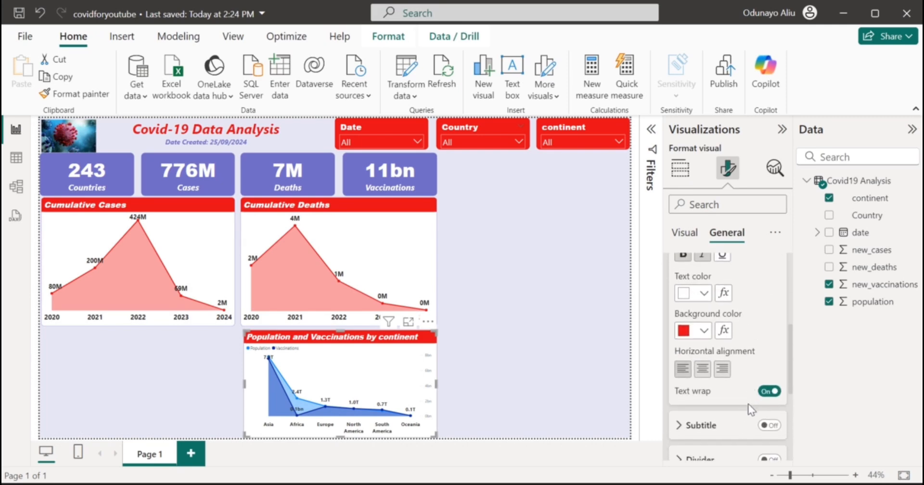
{"action": "scroll", "coordinate": [748, 404], "scroll_direction": "down", "scroll_amount": 1}
{"action": "scroll", "coordinate": [748, 410], "scroll_direction": "down", "scroll_amount": 3}
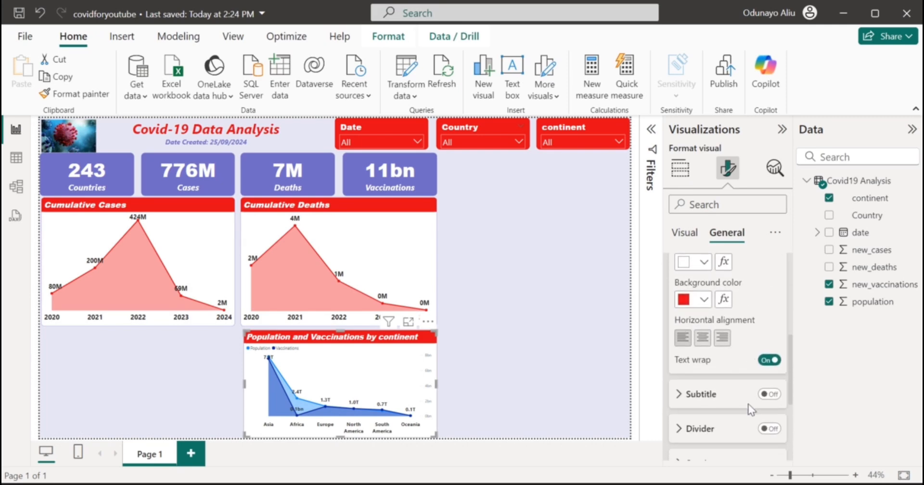
{"action": "scroll", "coordinate": [716, 363], "scroll_direction": "up", "scroll_amount": 10}
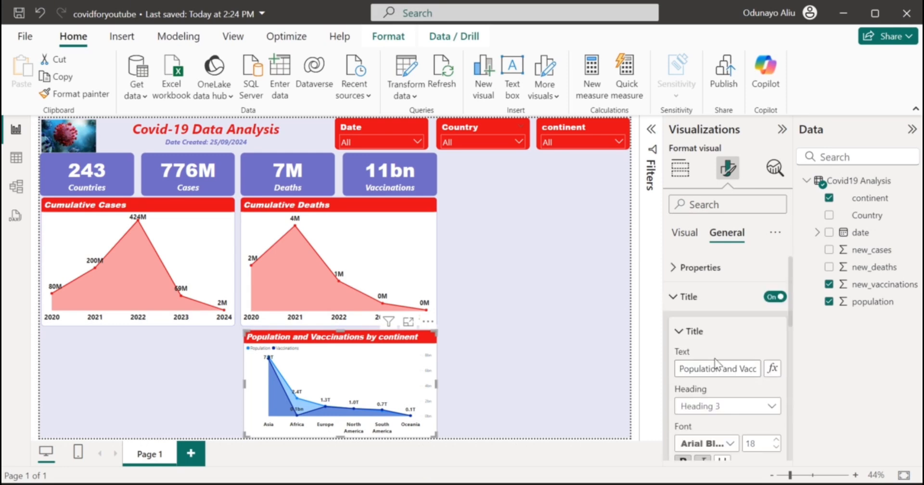
{"action": "left_click", "coordinate": [698, 308]}
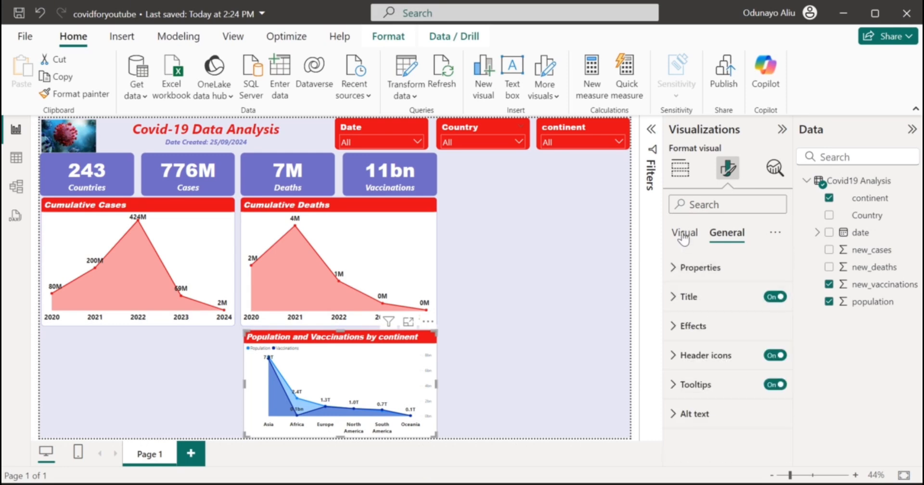
Set the x-axis value font size to 11 and collapse the X-axis section.
{"action": "left_click", "coordinate": [683, 235]}
{"action": "scroll", "coordinate": [715, 337], "scroll_direction": "down", "scroll_amount": 1}
{"action": "scroll", "coordinate": [717, 340], "scroll_direction": "up", "scroll_amount": 1}
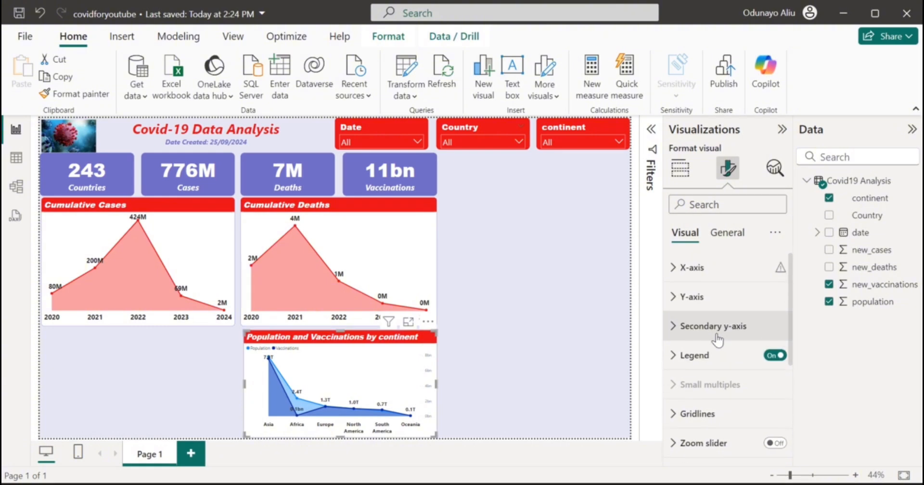
{"action": "left_click", "coordinate": [712, 265]}
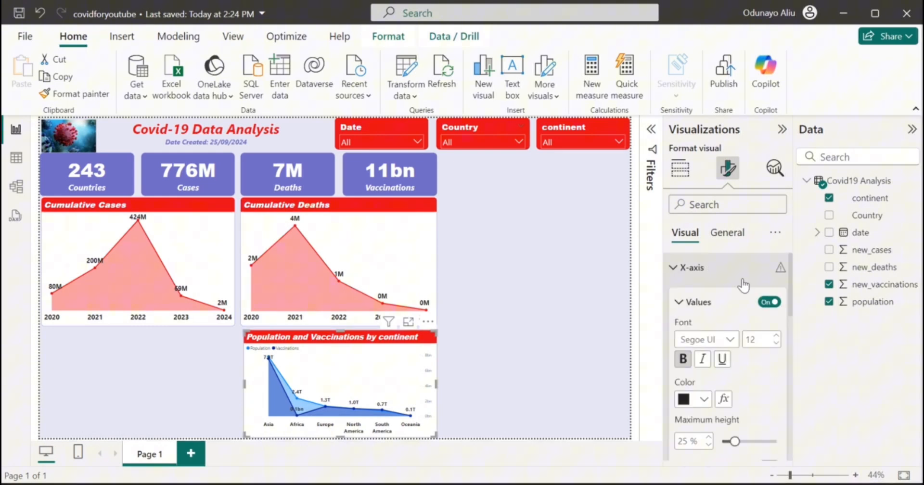
{"action": "left_click", "coordinate": [776, 332]}
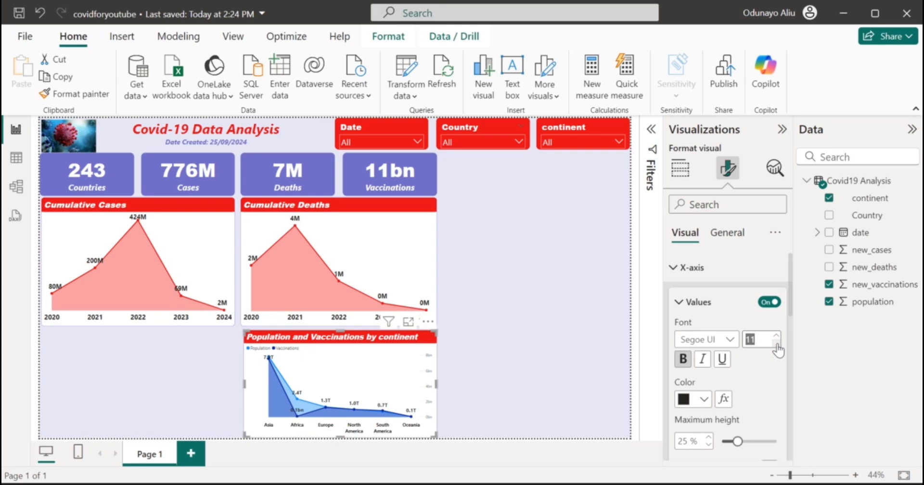
{"action": "left_click", "coordinate": [693, 268]}
{"action": "scroll", "coordinate": [709, 391], "scroll_direction": "down", "scroll_amount": 5}
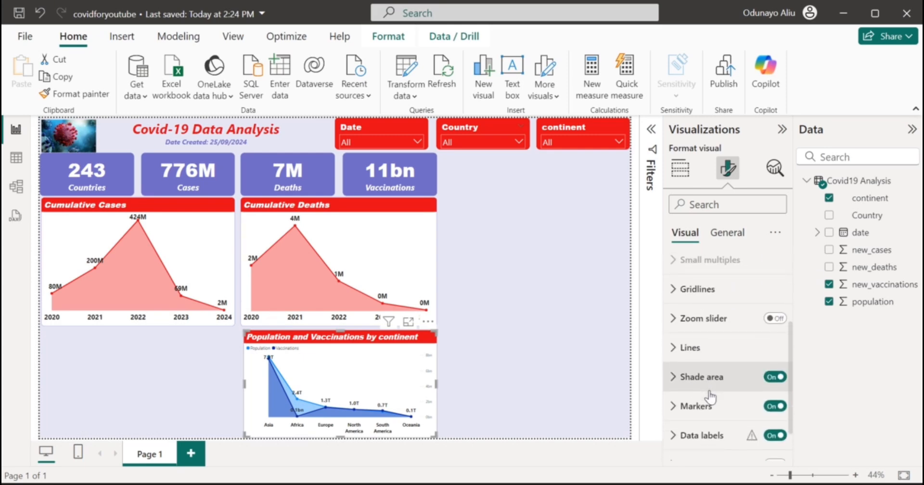
Colour the Vaccinations series line red.
{"action": "left_click", "coordinate": [711, 346]}
{"action": "scroll", "coordinate": [713, 352], "scroll_direction": "down", "scroll_amount": 1}
{"action": "scroll", "coordinate": [712, 352], "scroll_direction": "down", "scroll_amount": 4}
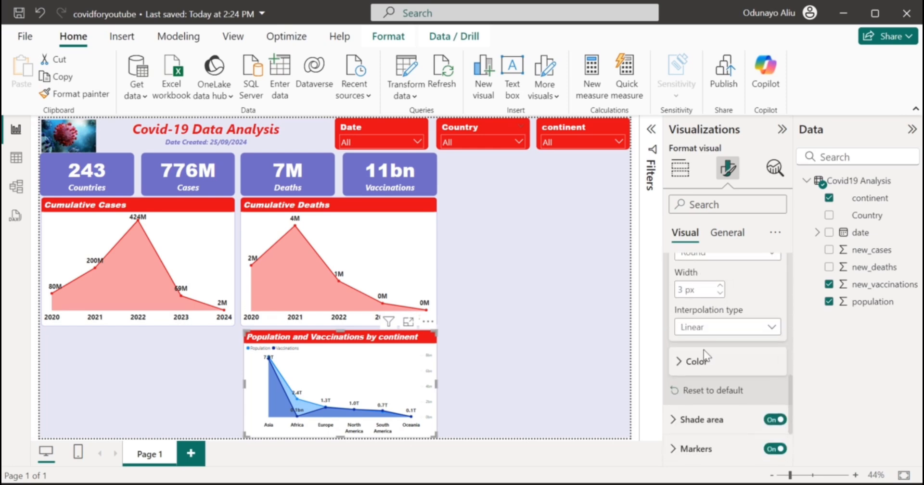
{"action": "left_click", "coordinate": [699, 362]}
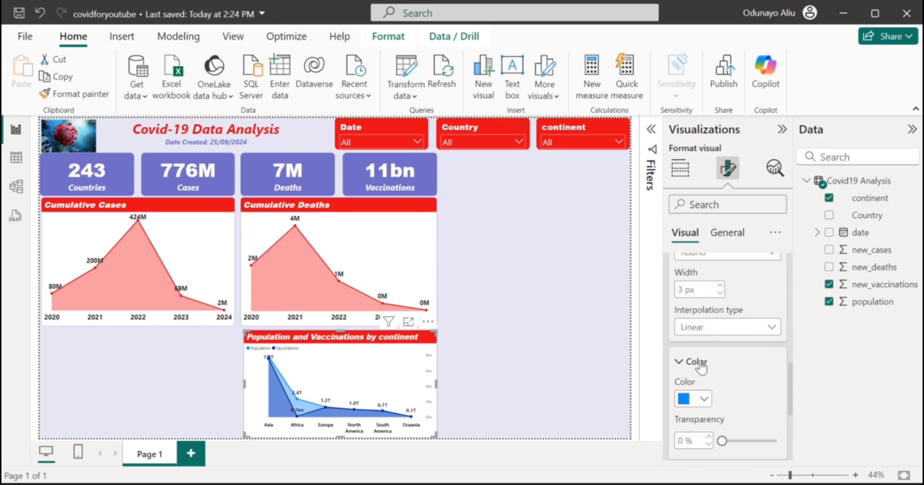
{"action": "left_click", "coordinate": [703, 399]}
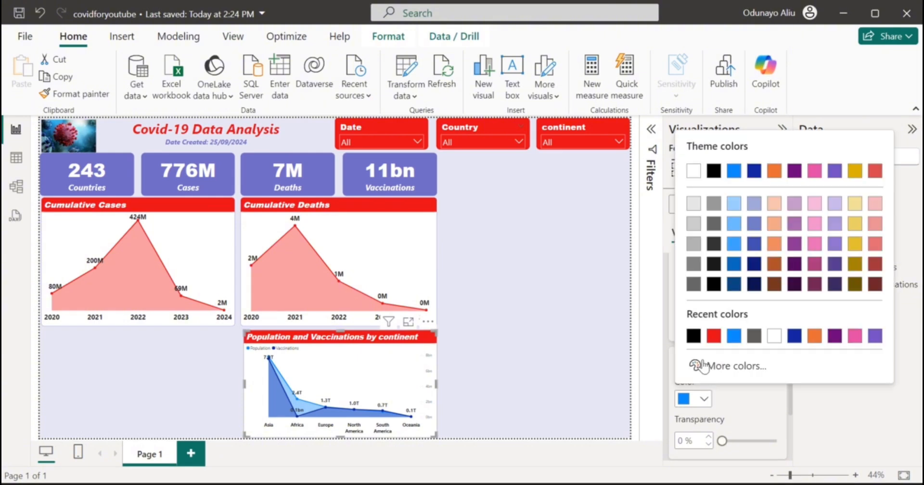
{"action": "left_click", "coordinate": [712, 333]}
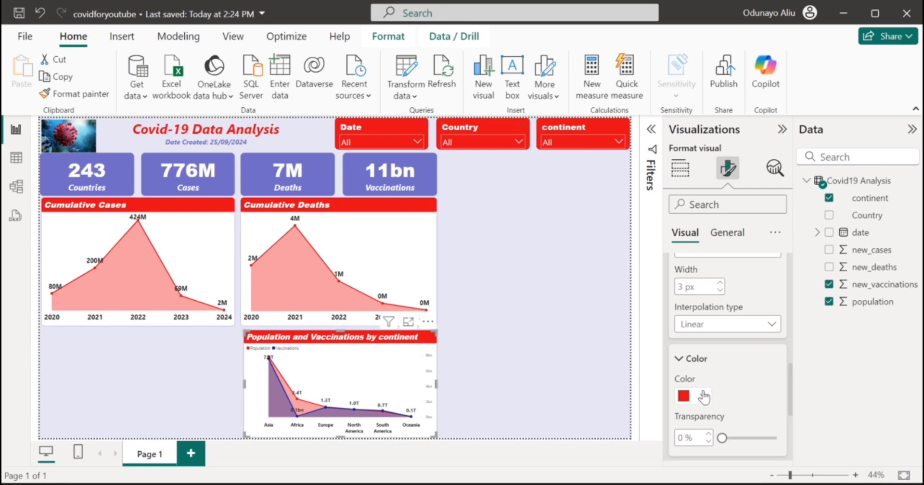
{"action": "scroll", "coordinate": [729, 357], "scroll_direction": "up", "scroll_amount": 10}
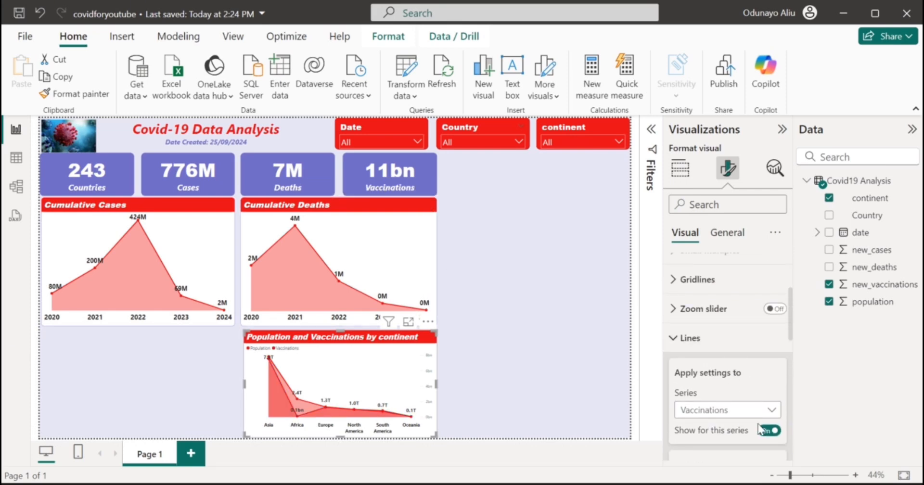
Colour the Population series line purple.
{"action": "left_click", "coordinate": [748, 410]}
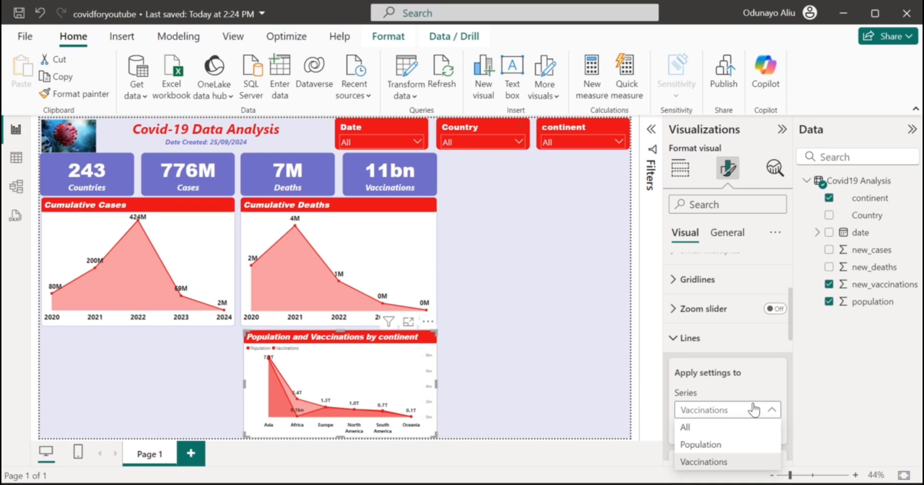
{"action": "left_click", "coordinate": [730, 443]}
{"action": "scroll", "coordinate": [729, 447], "scroll_direction": "down", "scroll_amount": 5}
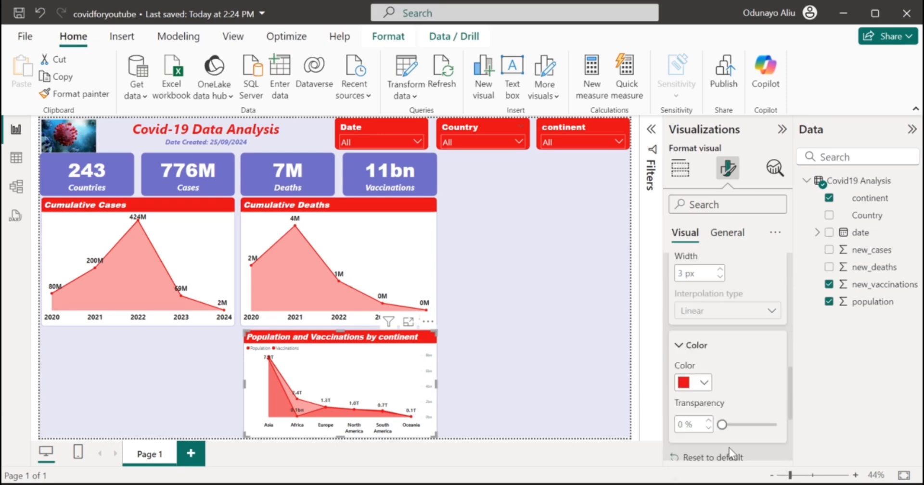
{"action": "left_click", "coordinate": [703, 383]}
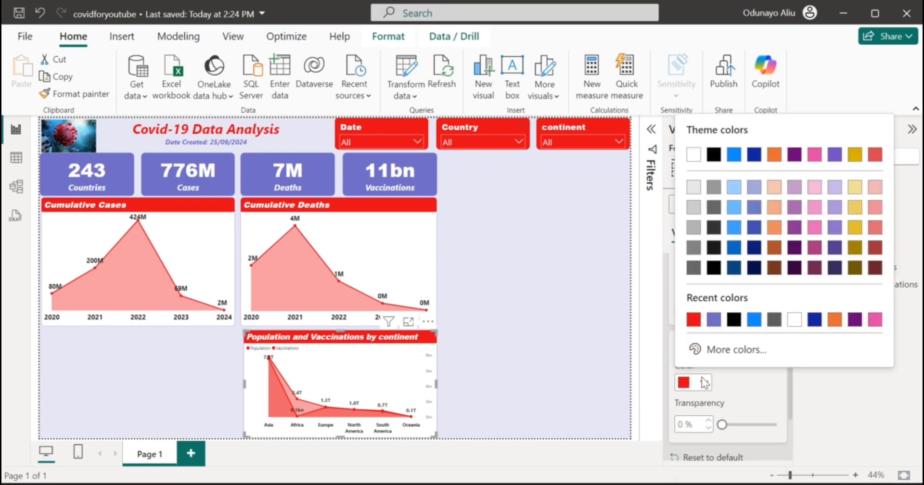
{"action": "left_click", "coordinate": [714, 320]}
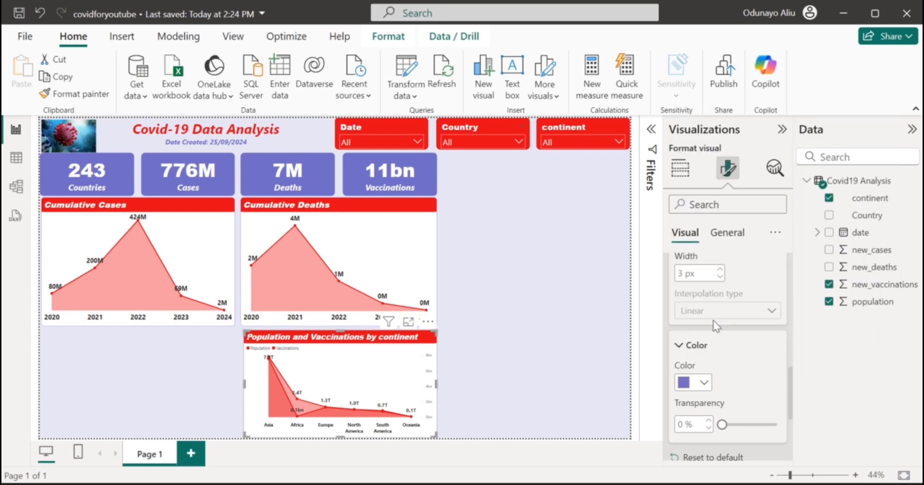
{"action": "left_click", "coordinate": [724, 350]}
{"action": "right_click", "coordinate": [727, 351]}
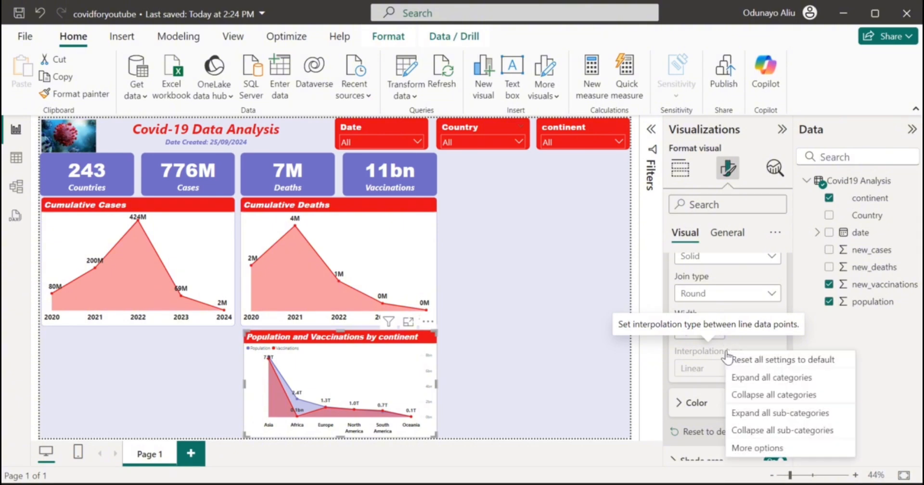
{"action": "left_click", "coordinate": [706, 319]}
{"action": "scroll", "coordinate": [707, 319], "scroll_direction": "up", "scroll_amount": 5}
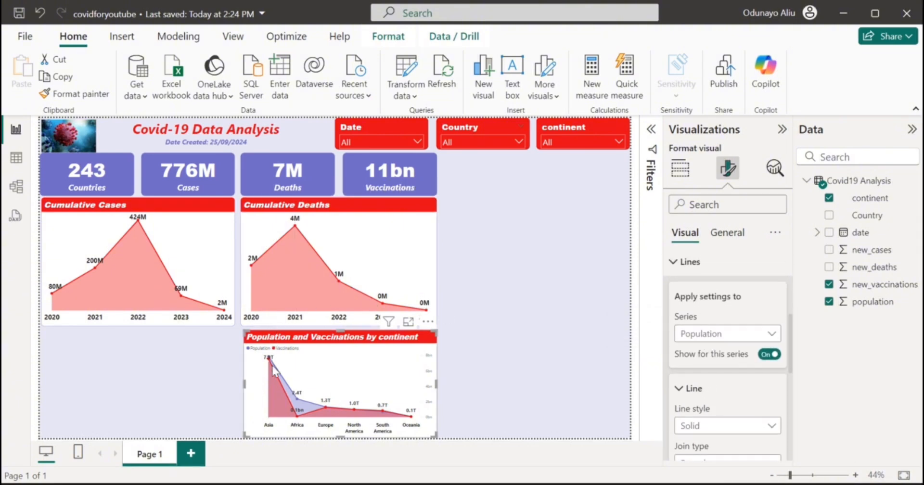
{"action": "scroll", "coordinate": [729, 342], "scroll_direction": "down", "scroll_amount": 2}
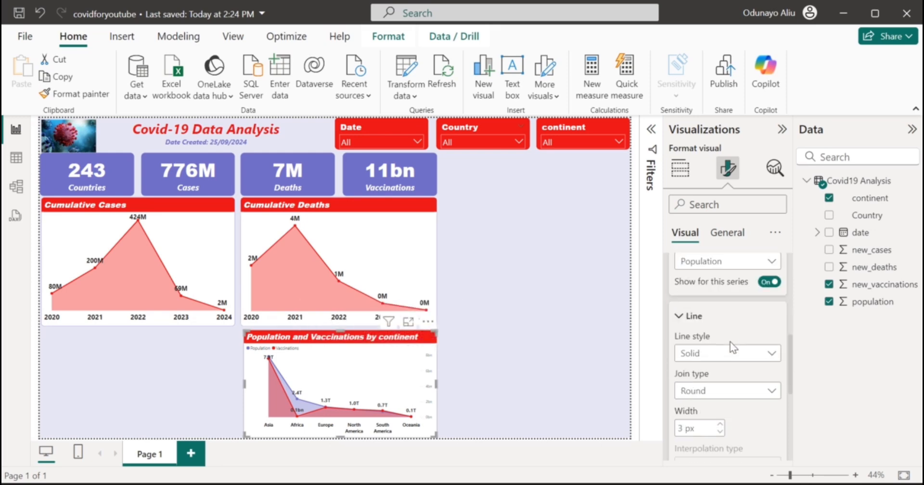
{"action": "scroll", "coordinate": [730, 342], "scroll_direction": "up", "scroll_amount": 5}
{"action": "scroll", "coordinate": [691, 423], "scroll_direction": "down", "scroll_amount": 1}
{"action": "scroll", "coordinate": [691, 424], "scroll_direction": "down", "scroll_amount": 1}
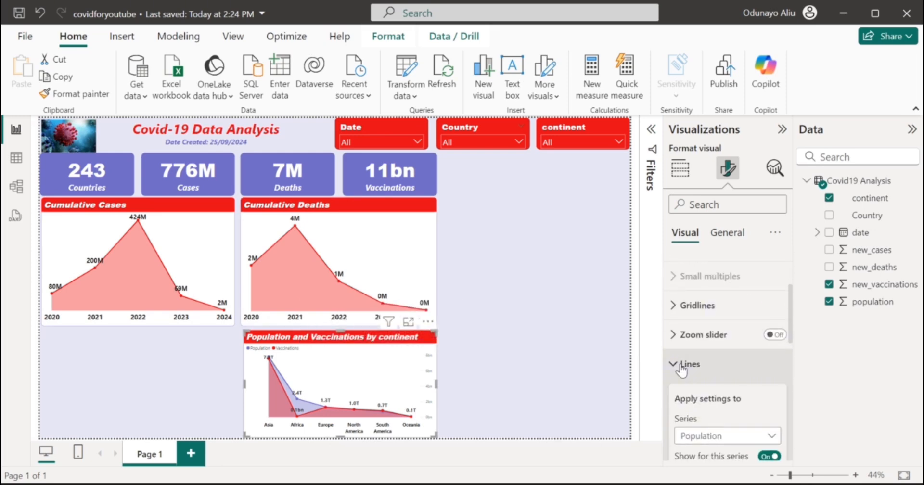
{"action": "scroll", "coordinate": [691, 424], "scroll_direction": "down", "scroll_amount": 2}
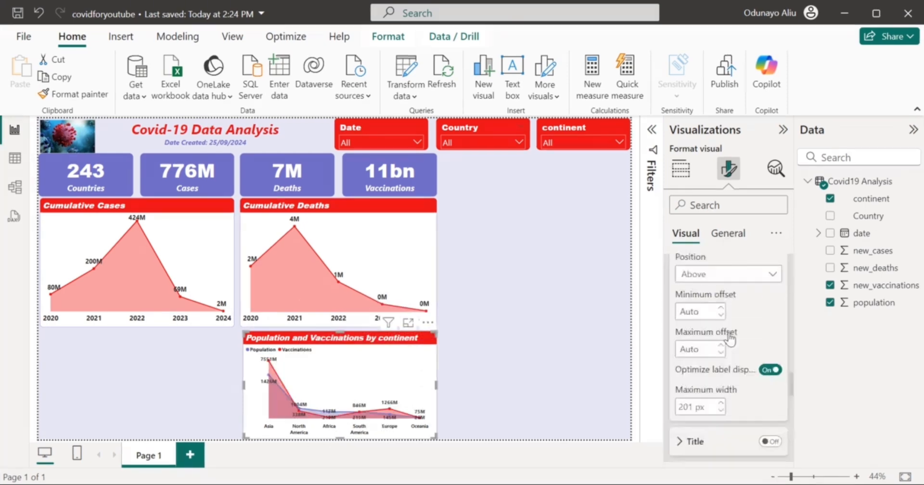
{"action": "scroll", "coordinate": [730, 339], "scroll_direction": "down", "scroll_amount": 1}
{"action": "scroll", "coordinate": [730, 340], "scroll_direction": "up", "scroll_amount": 6}
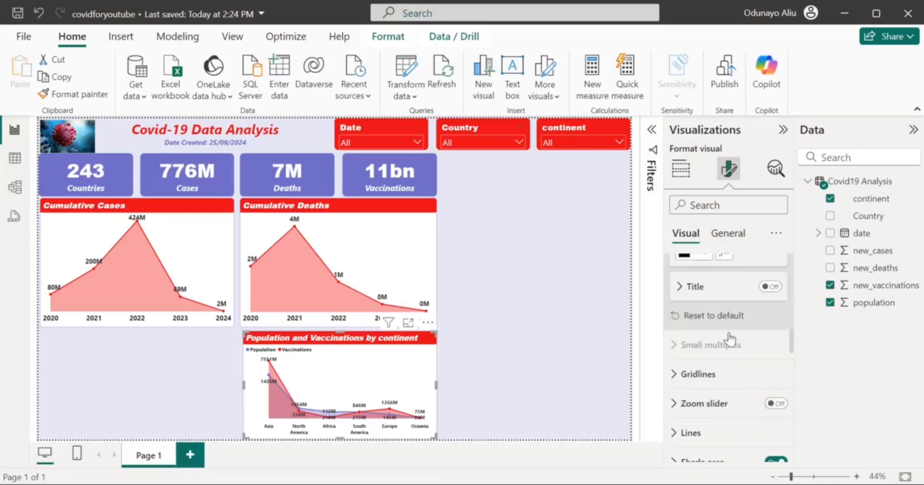
Move the chart's legend to Bottom center.
{"action": "scroll", "coordinate": [730, 339], "scroll_direction": "up", "scroll_amount": 2}
{"action": "scroll", "coordinate": [729, 337], "scroll_direction": "down", "scroll_amount": 2}
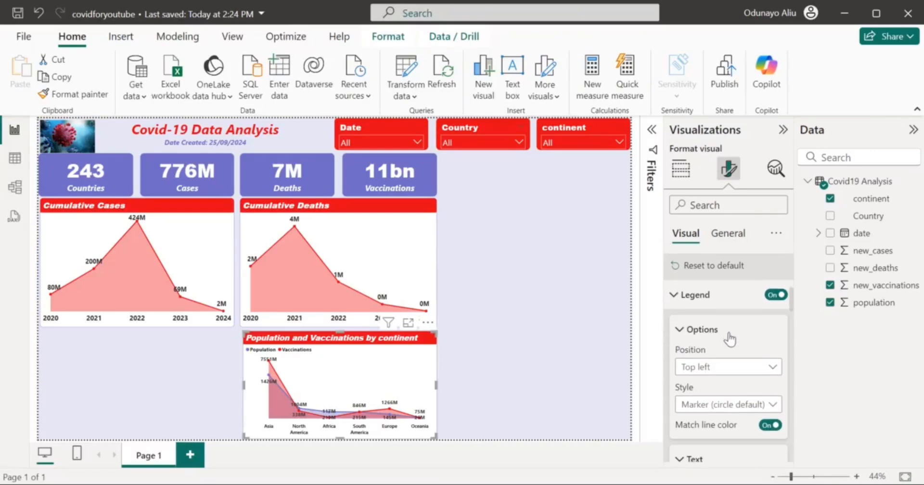
{"action": "left_click", "coordinate": [774, 367]}
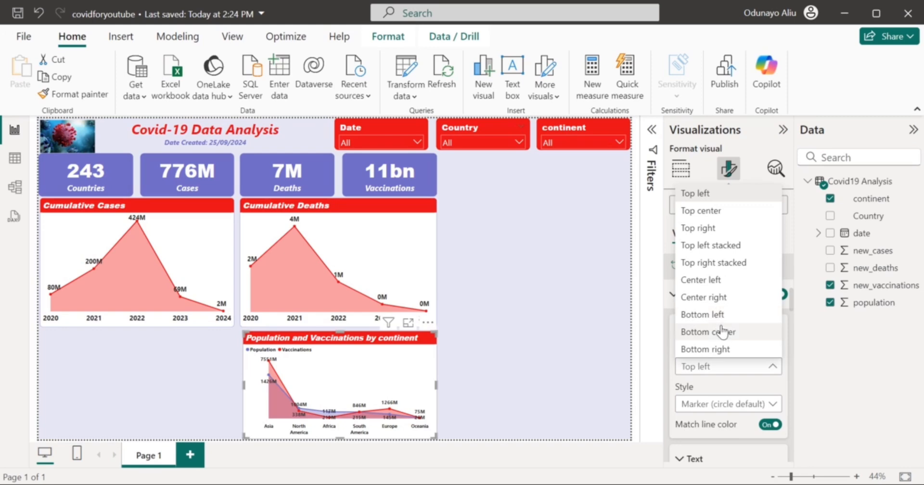
{"action": "left_click", "coordinate": [722, 331]}
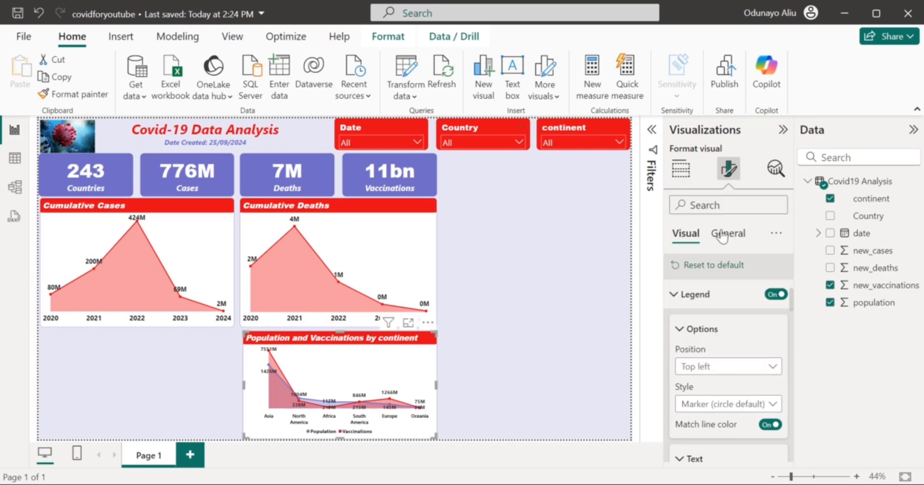
Turn on a red visual border for the chart.
{"action": "left_click", "coordinate": [722, 234]}
{"action": "left_click", "coordinate": [718, 326]}
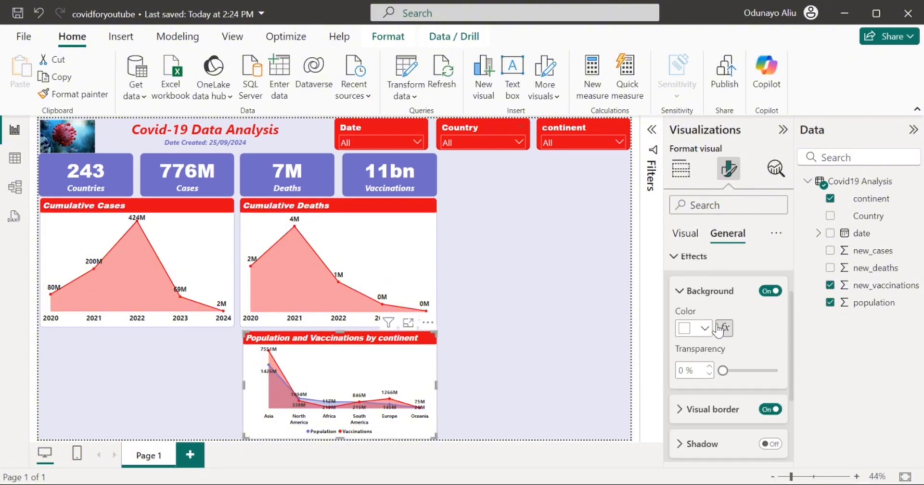
{"action": "left_click", "coordinate": [720, 412]}
{"action": "scroll", "coordinate": [724, 422], "scroll_direction": "down", "scroll_amount": 3}
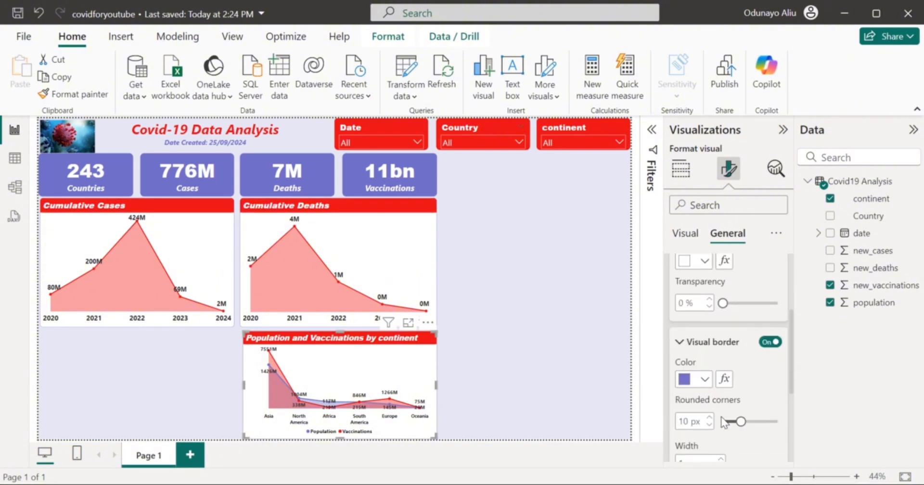
{"action": "left_click", "coordinate": [705, 380]}
{"action": "left_click", "coordinate": [705, 381]}
{"action": "left_click", "coordinate": [704, 381]}
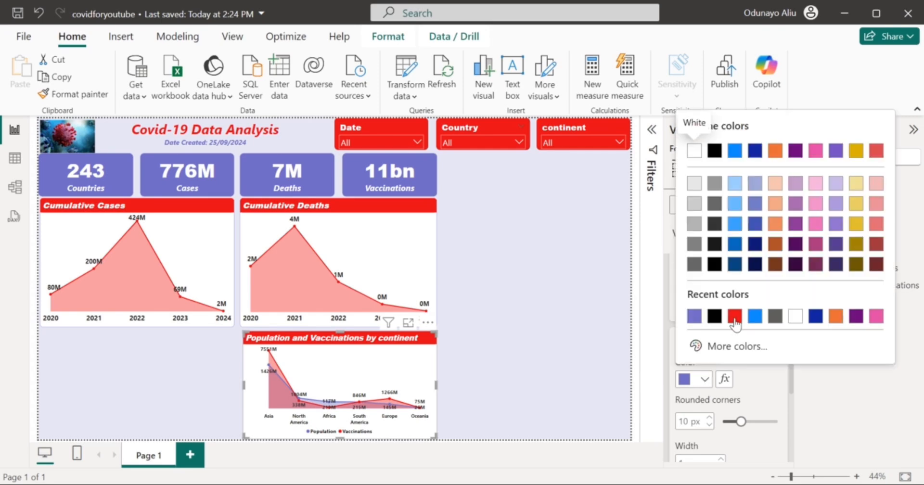
{"action": "left_click", "coordinate": [734, 317]}
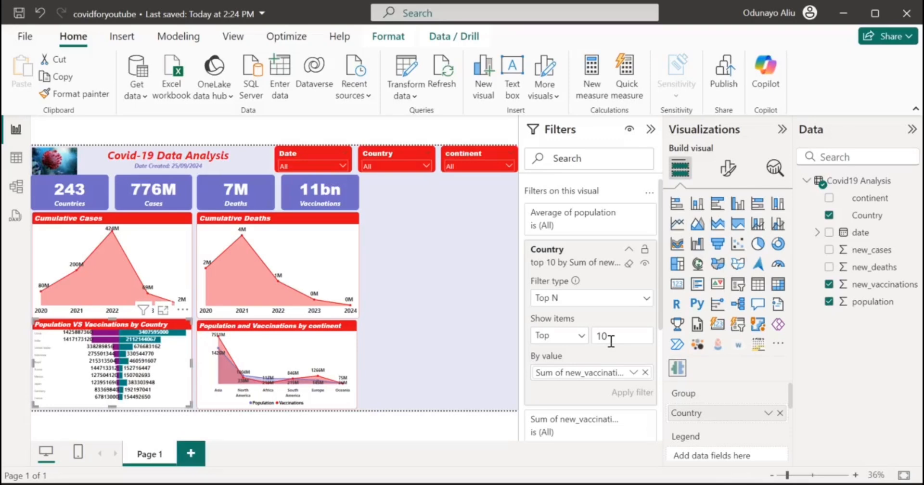
Change the Country Top N filter's item count from 10 to 5.
{"action": "type", "text": "5"}
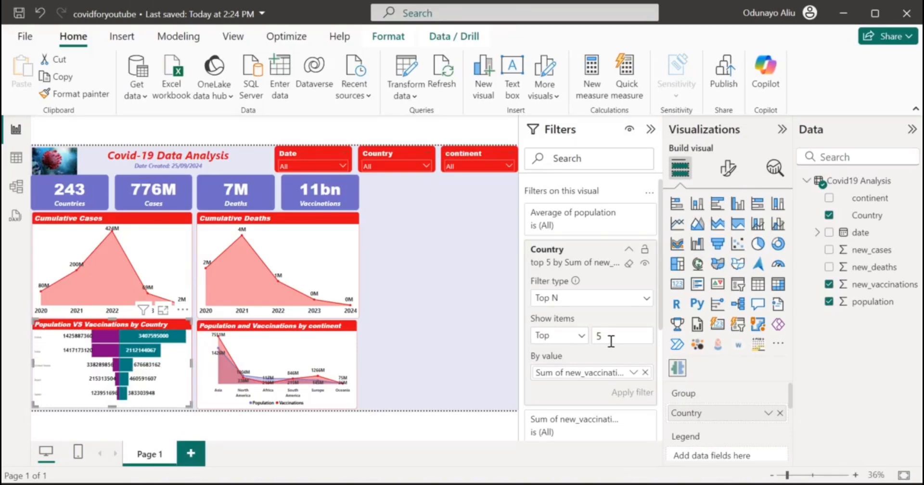
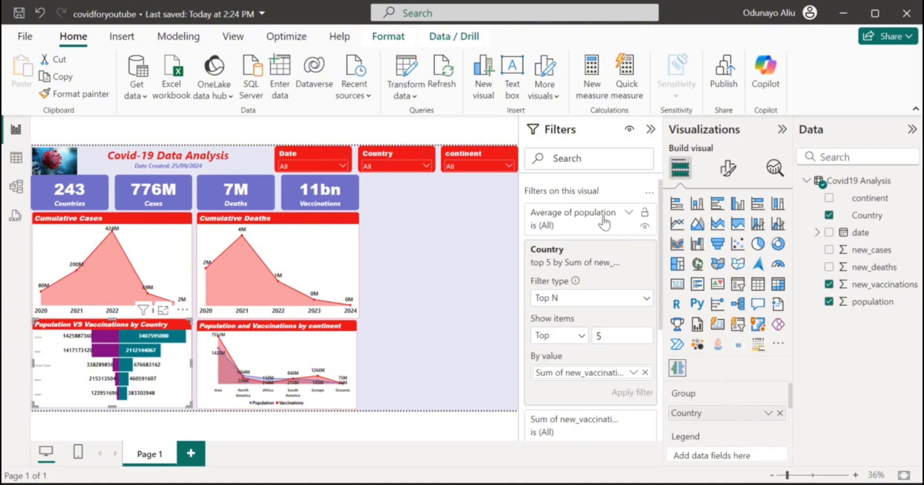
Collapse the Filters pane and open the country chart's Data labels Group settings.
{"action": "left_click", "coordinate": [651, 129]}
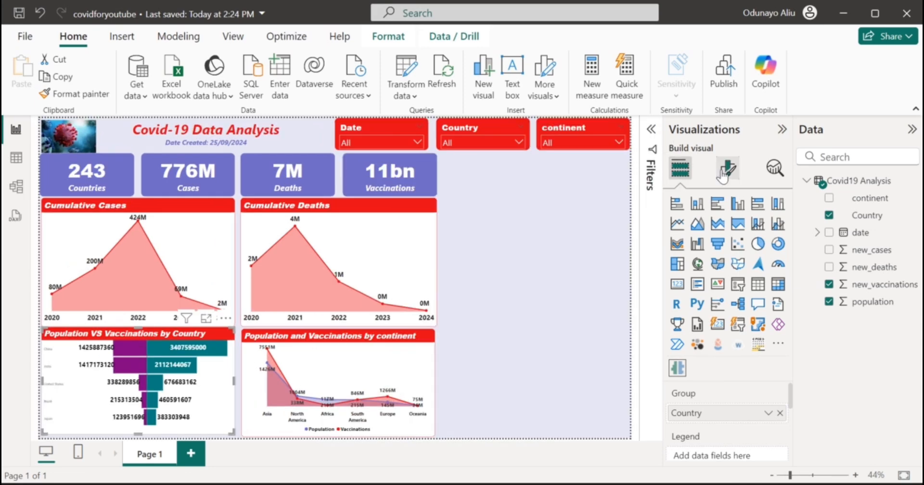
{"action": "left_click", "coordinate": [726, 170]}
{"action": "left_click", "coordinate": [703, 319]}
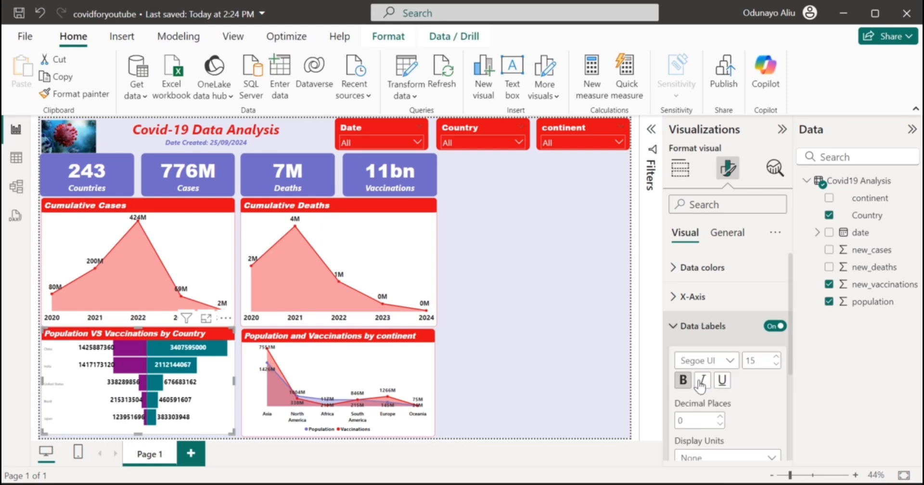
{"action": "scroll", "coordinate": [698, 402], "scroll_direction": "down", "scroll_amount": 5}
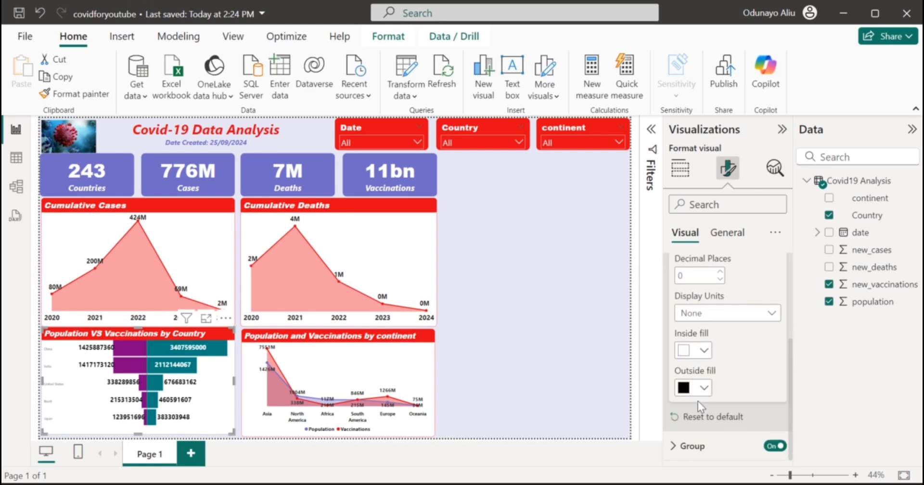
{"action": "left_click", "coordinate": [697, 443]}
{"action": "scroll", "coordinate": [700, 441], "scroll_direction": "down", "scroll_amount": 2}
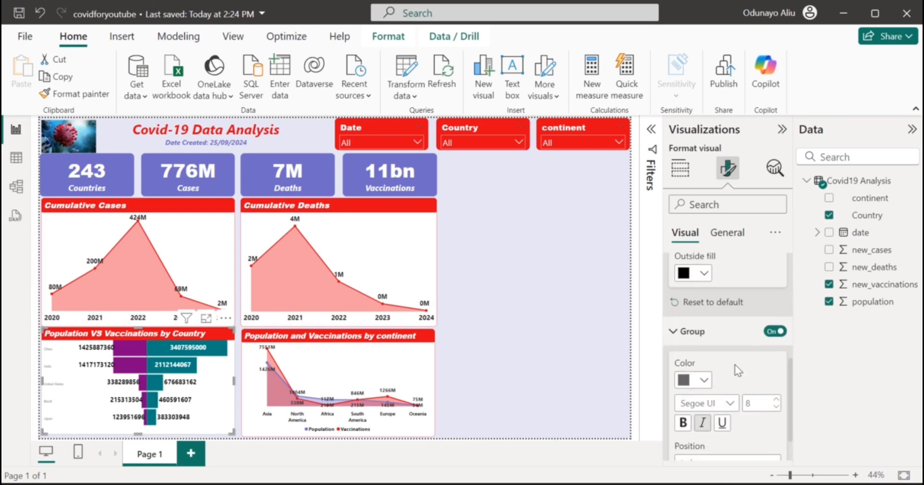
Make the country name labels black, bold and size 12.
{"action": "left_click", "coordinate": [773, 332]}
{"action": "left_click", "coordinate": [773, 332]}
{"action": "left_click", "coordinate": [693, 380]}
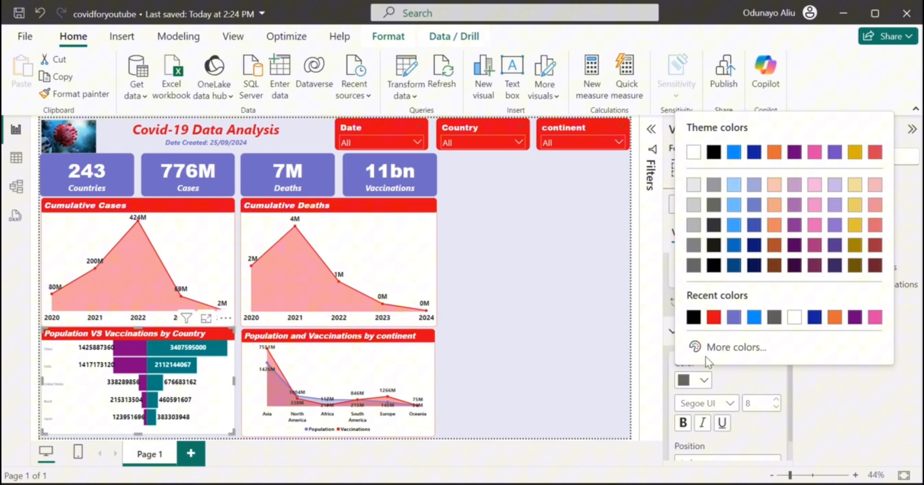
{"action": "left_click", "coordinate": [694, 317]}
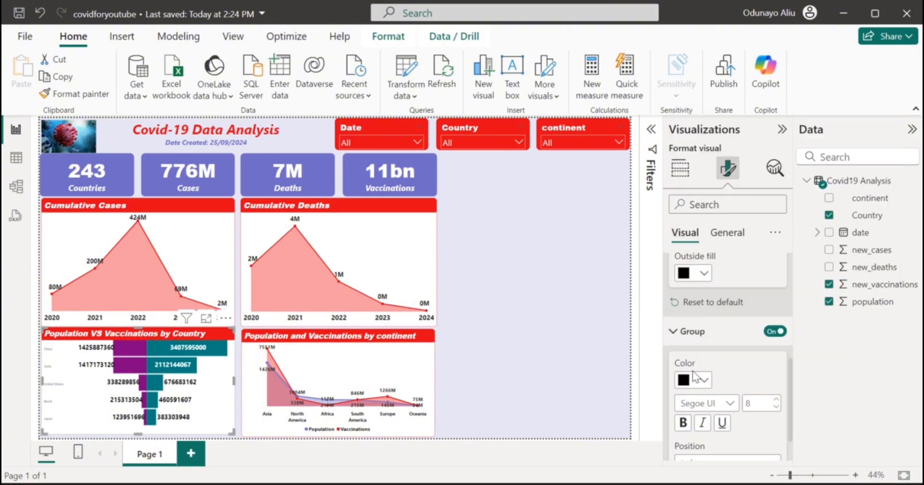
{"action": "left_click", "coordinate": [682, 425]}
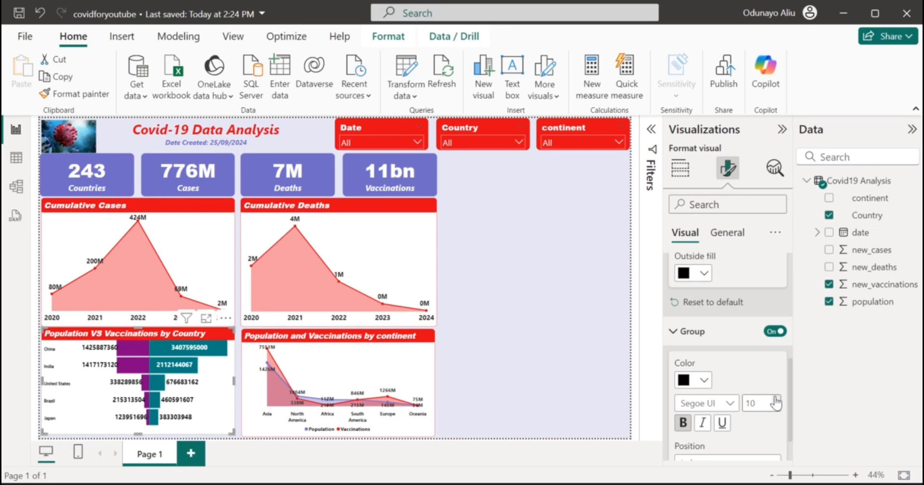
{"action": "left_click", "coordinate": [775, 399]}
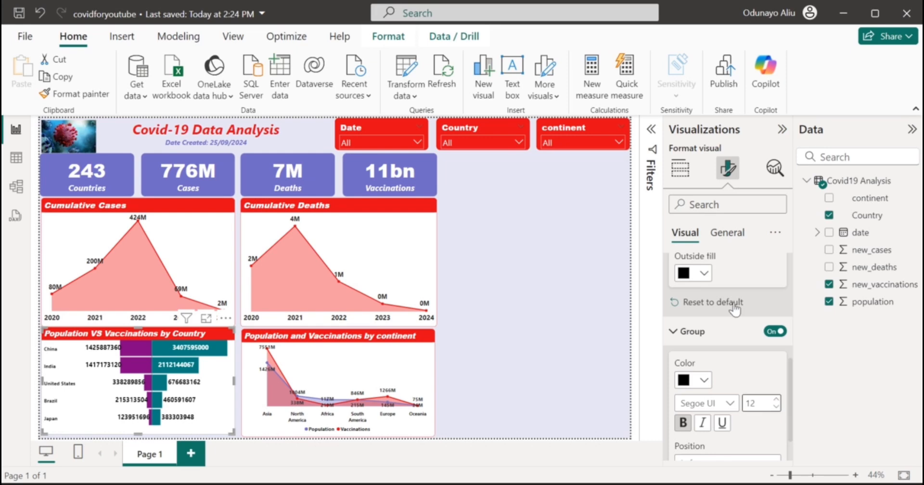
{"action": "left_click", "coordinate": [712, 331]}
{"action": "scroll", "coordinate": [708, 308], "scroll_direction": "up", "scroll_amount": 5}
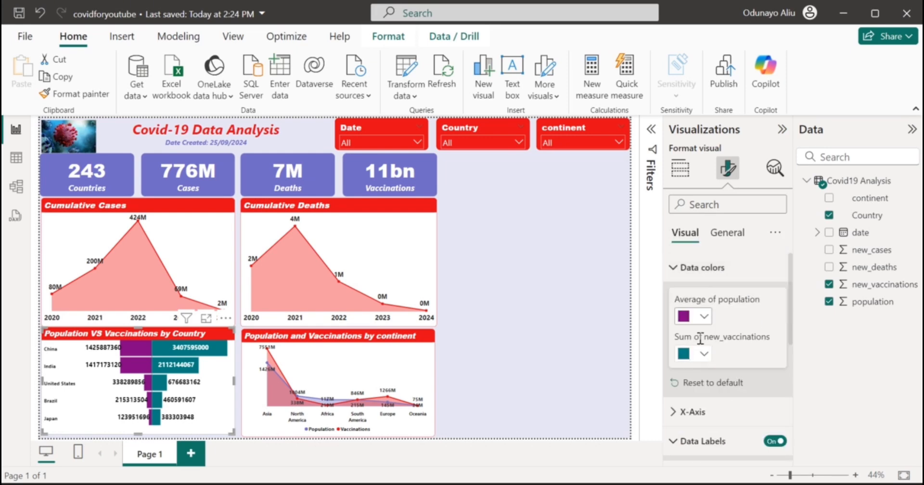
Make the country chart slightly taller and colour the vaccination bars purple.
{"action": "left_click", "coordinate": [705, 355]}
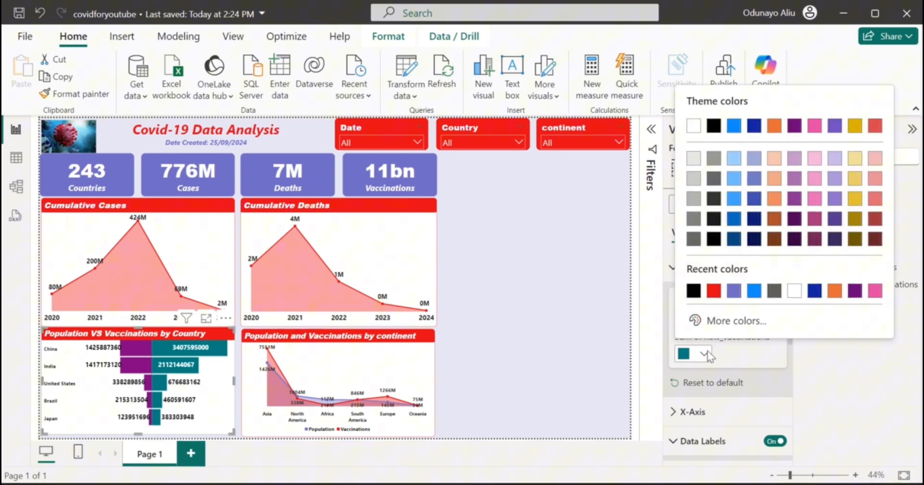
{"action": "left_click", "coordinate": [714, 291]}
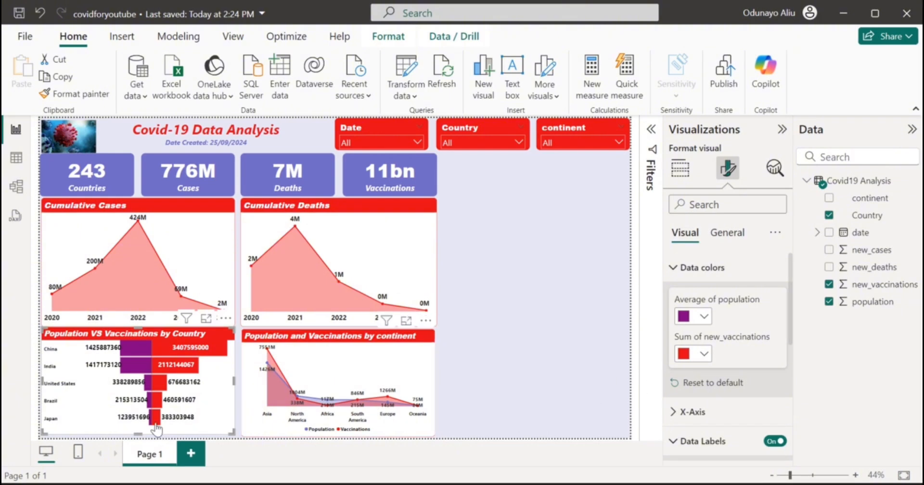
{"action": "left_click_drag", "start_coordinate": [138, 430], "coordinate": [139, 433]}
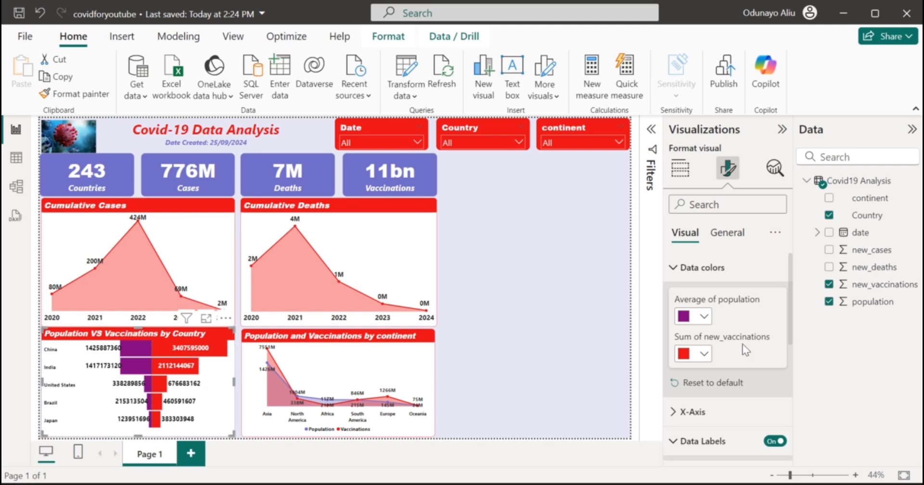
{"action": "scroll", "coordinate": [742, 344], "scroll_direction": "down", "scroll_amount": 5}
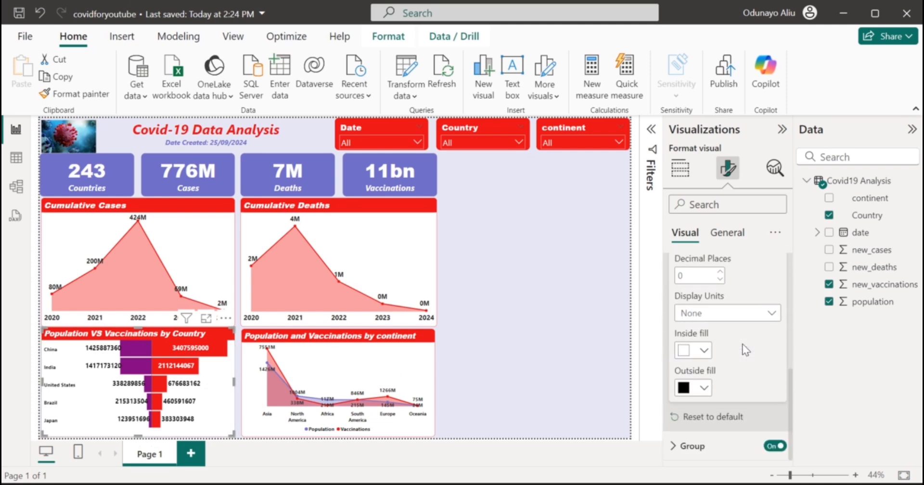
{"action": "scroll", "coordinate": [742, 343], "scroll_direction": "up", "scroll_amount": 5}
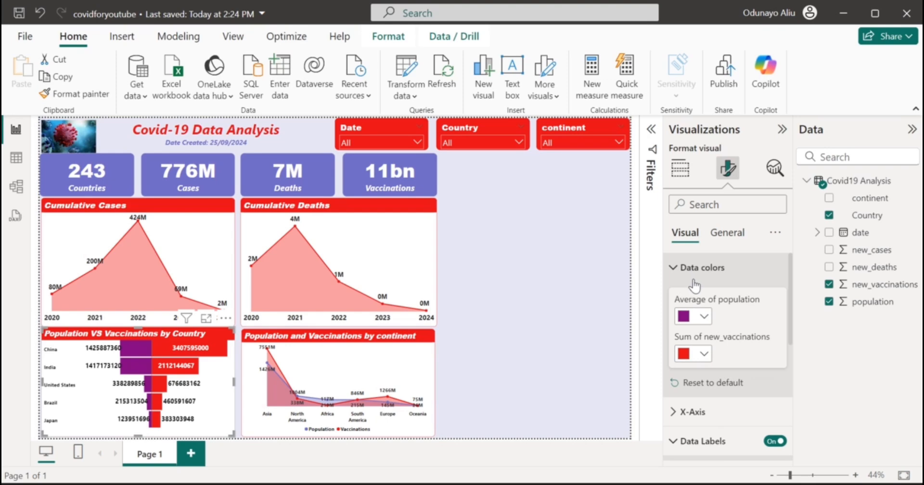
{"action": "left_click", "coordinate": [704, 319]}
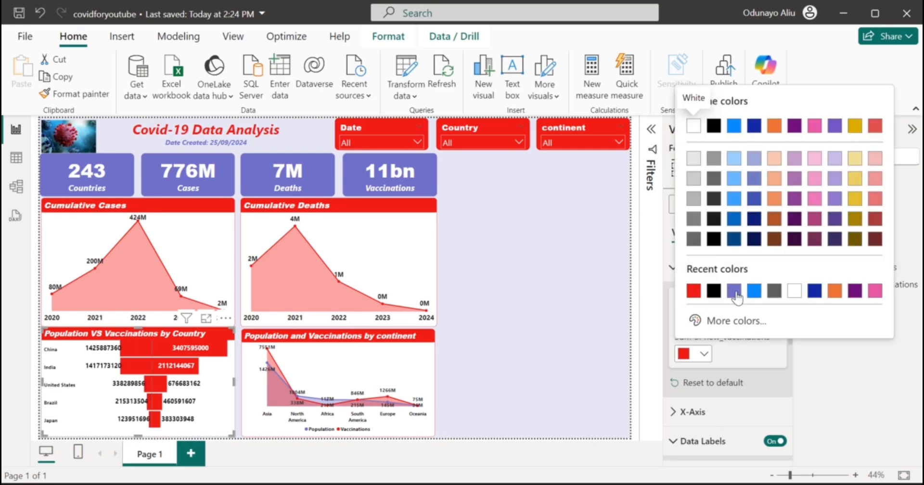
{"action": "left_click", "coordinate": [734, 290]}
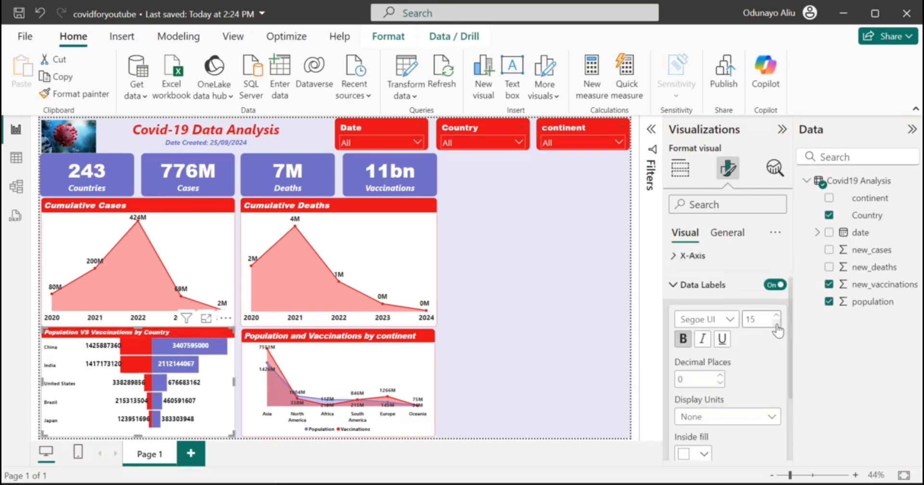
Set the value labels to size 12 and the country names to size 14.
{"action": "left_click", "coordinate": [776, 326]}
{"action": "left_click", "coordinate": [776, 325]}
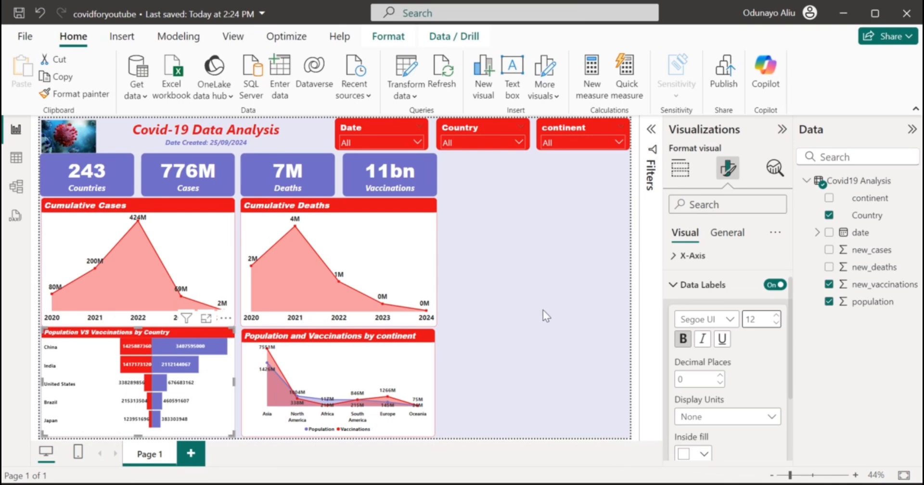
{"action": "left_click", "coordinate": [746, 287]}
{"action": "left_click", "coordinate": [711, 355]}
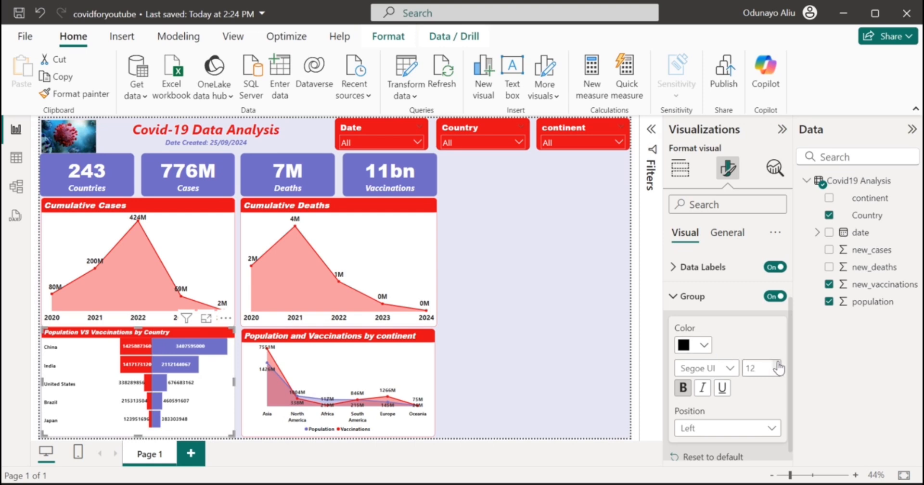
{"action": "left_click", "coordinate": [777, 364]}
{"action": "left_click", "coordinate": [777, 364]}
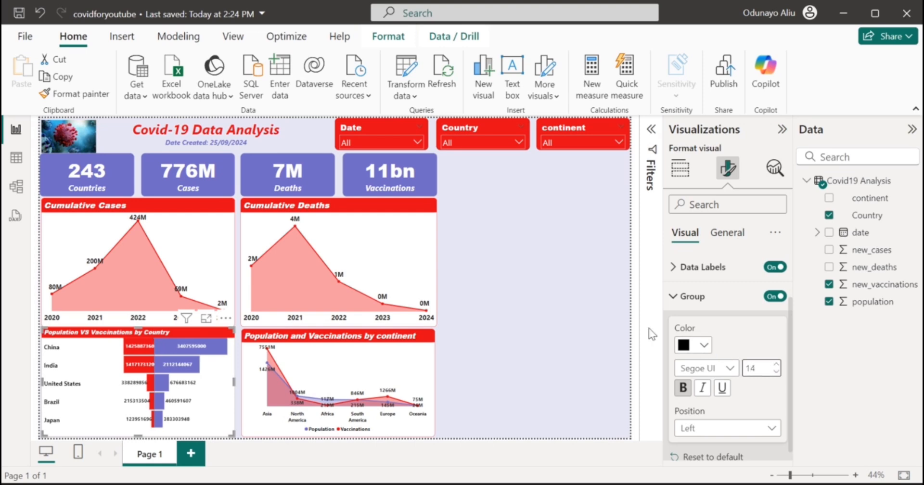
{"action": "left_click", "coordinate": [629, 310]}
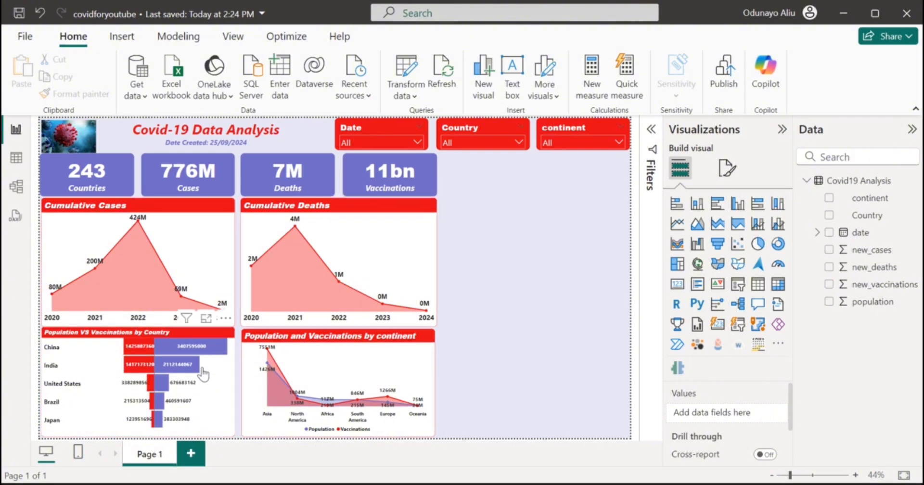
Lower the country chart's top edge slightly and shrink the continent chart's title to size 16.
{"action": "left_click", "coordinate": [204, 374]}
{"action": "left_click_drag", "start_coordinate": [140, 334], "coordinate": [140, 335]}
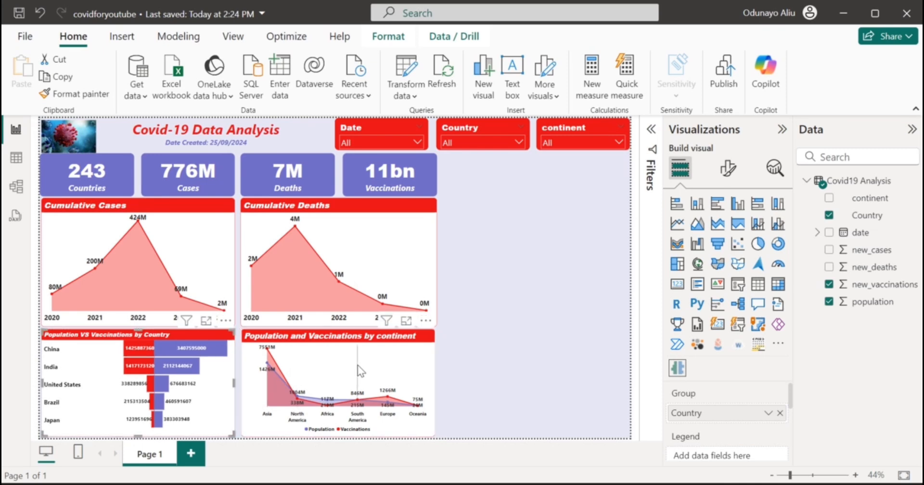
{"action": "left_click", "coordinate": [341, 348]}
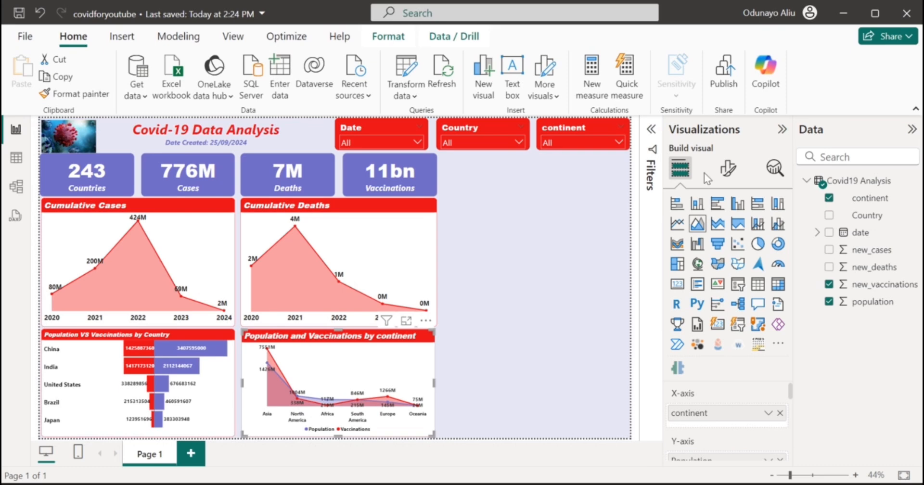
{"action": "left_click", "coordinate": [727, 168]}
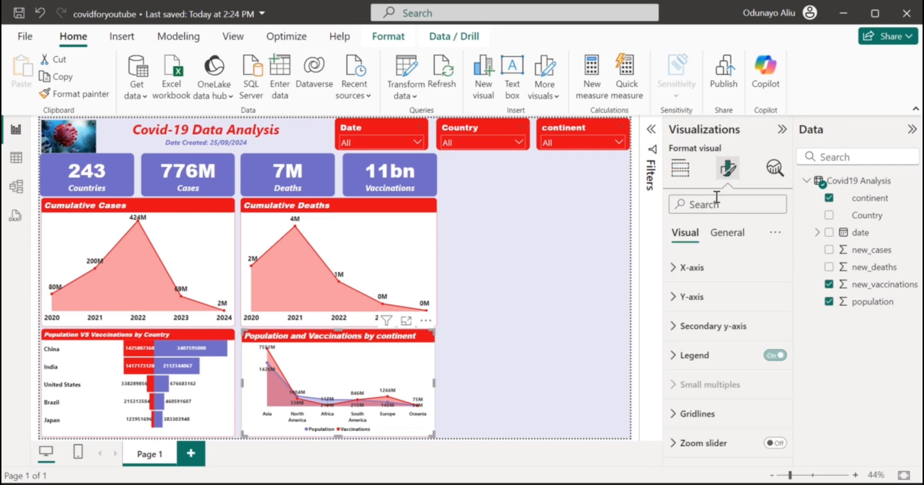
{"action": "left_click", "coordinate": [721, 236]}
{"action": "left_click", "coordinate": [709, 294]}
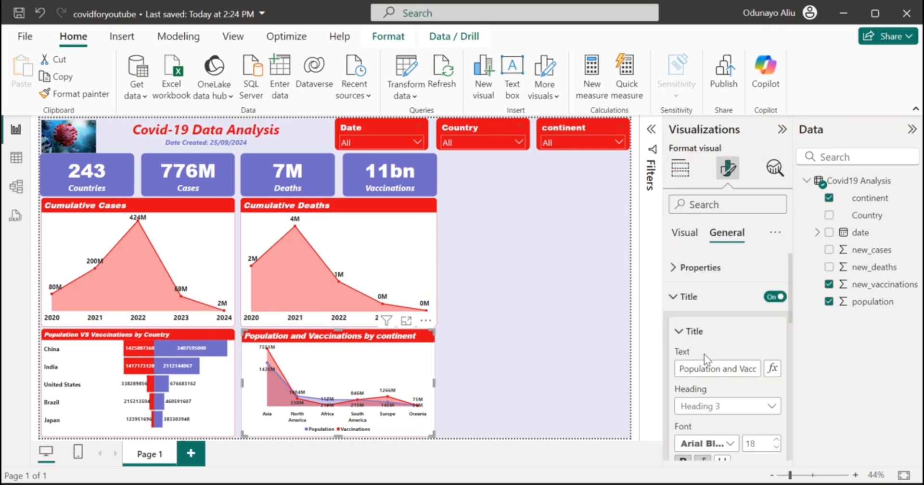
{"action": "scroll", "coordinate": [741, 391], "scroll_direction": "down", "scroll_amount": 1}
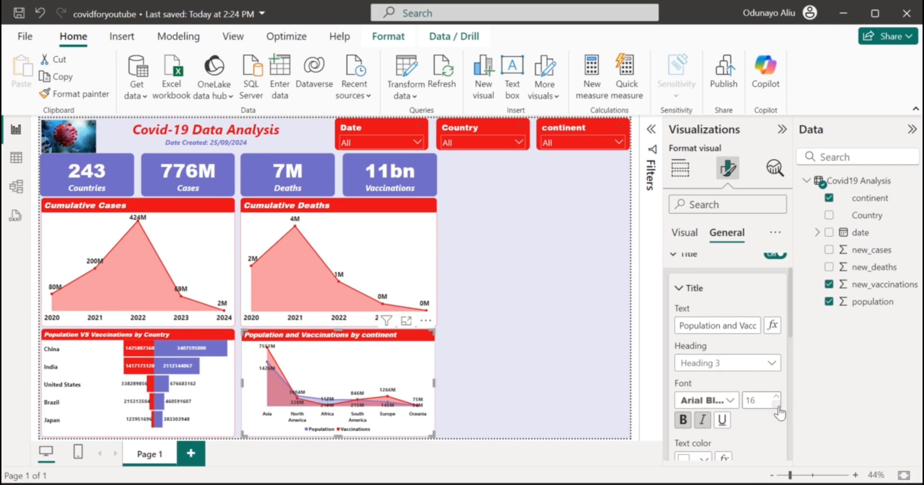
{"action": "left_click", "coordinate": [475, 347]}
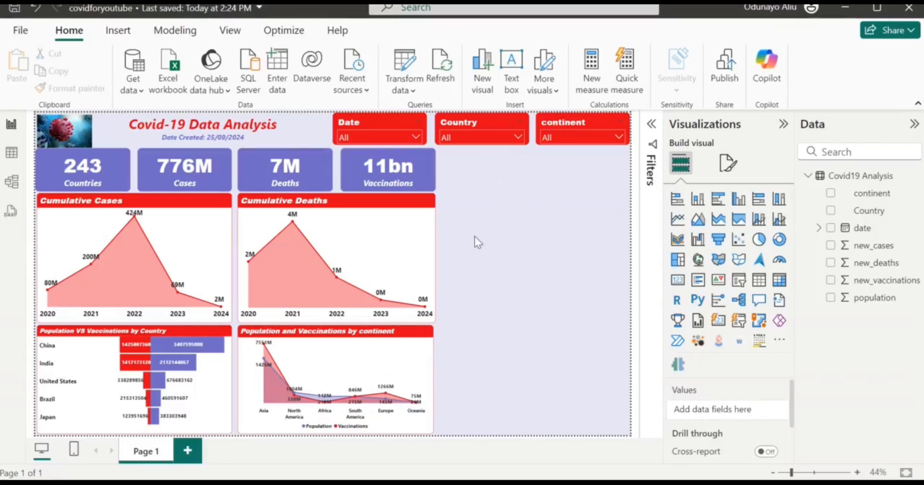
Place a filled map right of the Cumulative Deaths chart, widened to the canvas edge and taller.
{"action": "left_click", "coordinate": [718, 260]}
{"action": "left_click_drag", "start_coordinate": [477, 350], "coordinate": [483, 182]}
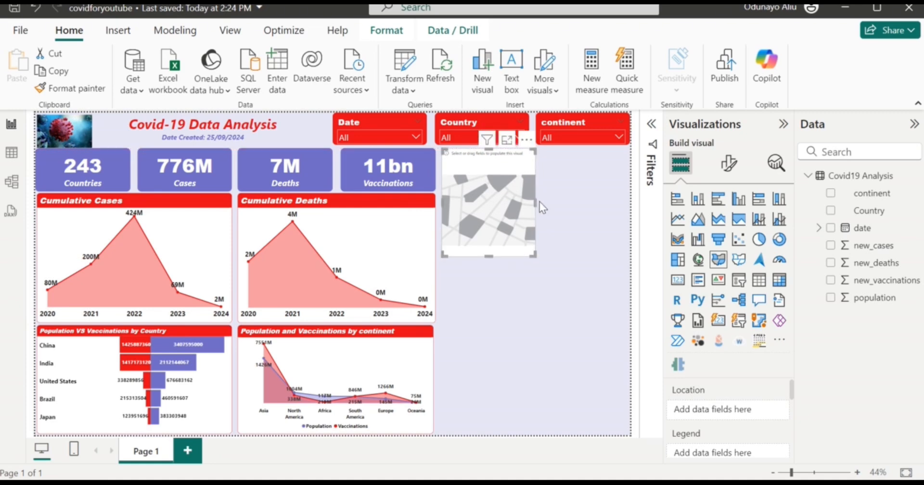
{"action": "left_click_drag", "start_coordinate": [533, 202], "coordinate": [628, 216]}
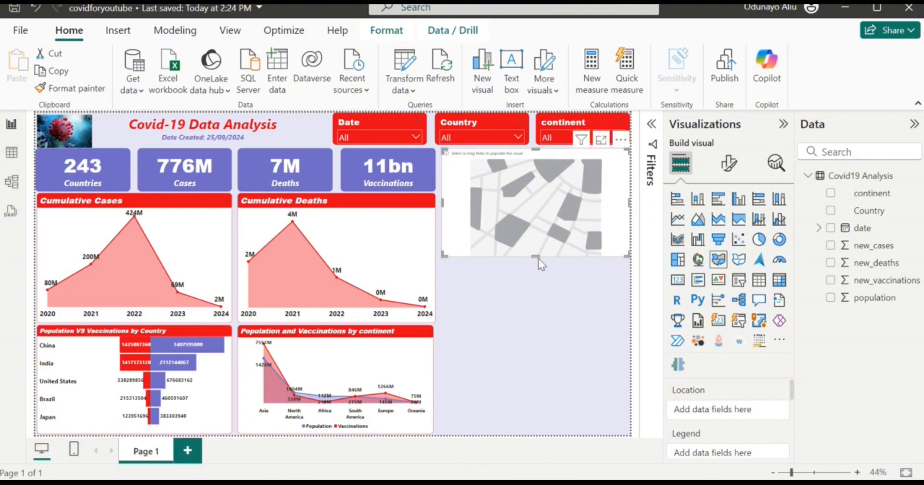
{"action": "left_click_drag", "start_coordinate": [537, 257], "coordinate": [539, 319]}
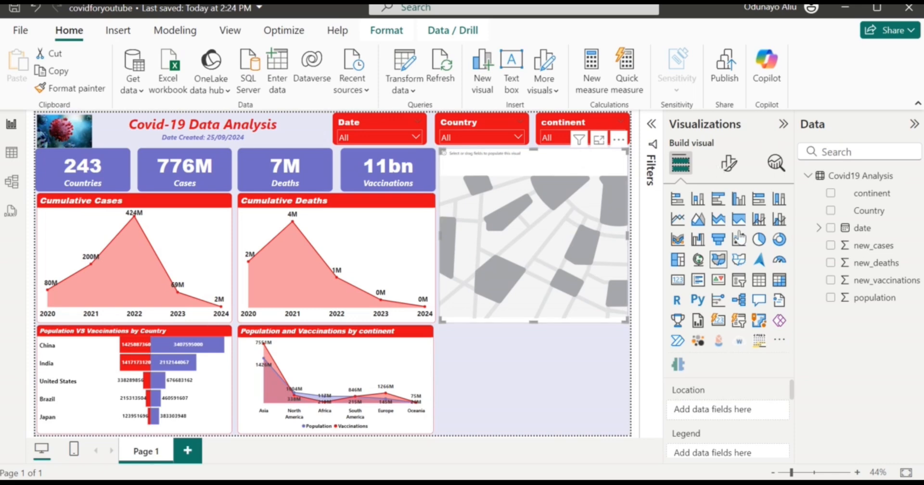
Set the Country column's data category to Country.
{"action": "left_click", "coordinate": [858, 213]}
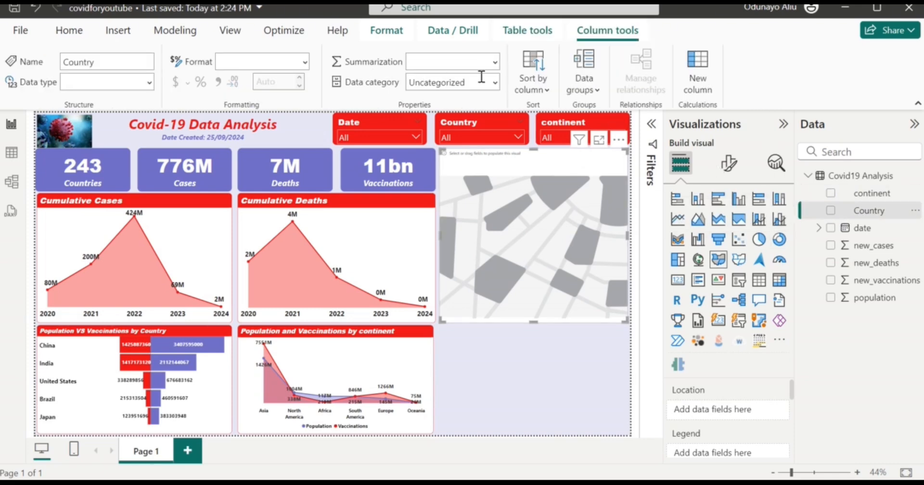
{"action": "left_click", "coordinate": [305, 62]}
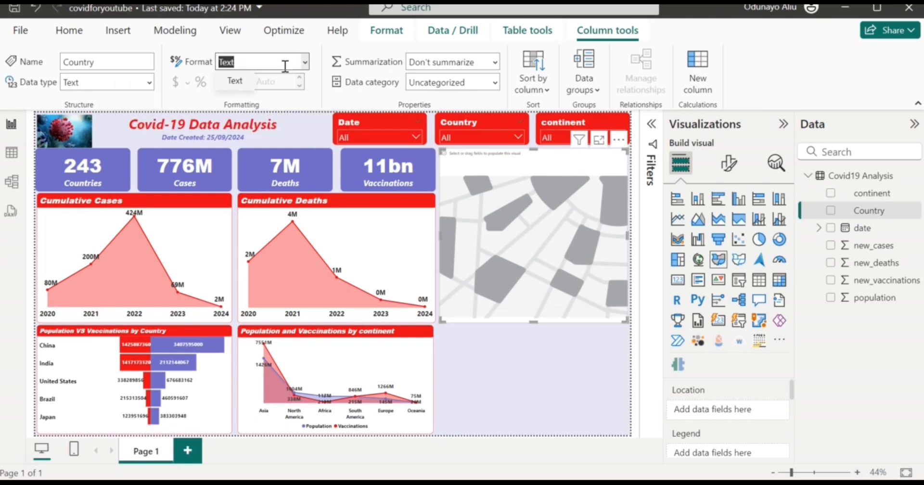
{"action": "left_click", "coordinate": [151, 83]}
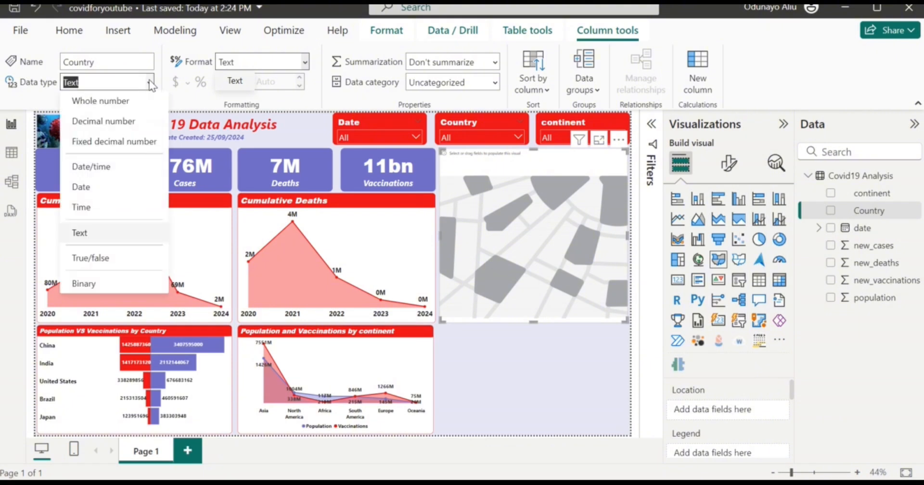
{"action": "left_click", "coordinate": [496, 83]}
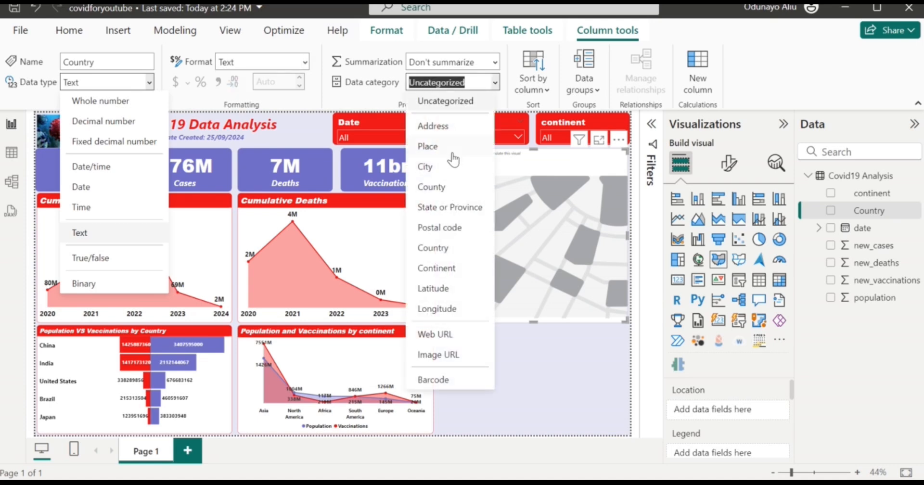
{"action": "key", "text": "Escape"}
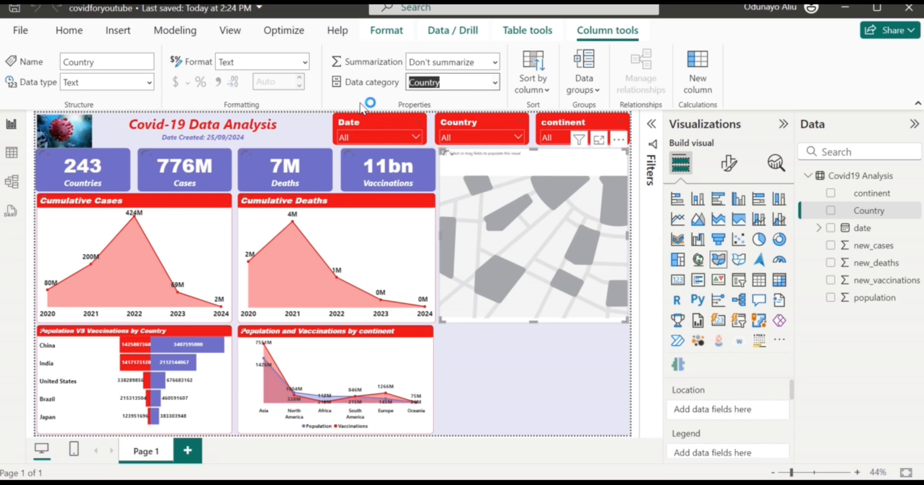
Add Country and new_cases to the filled map.
{"action": "left_click", "coordinate": [831, 212]}
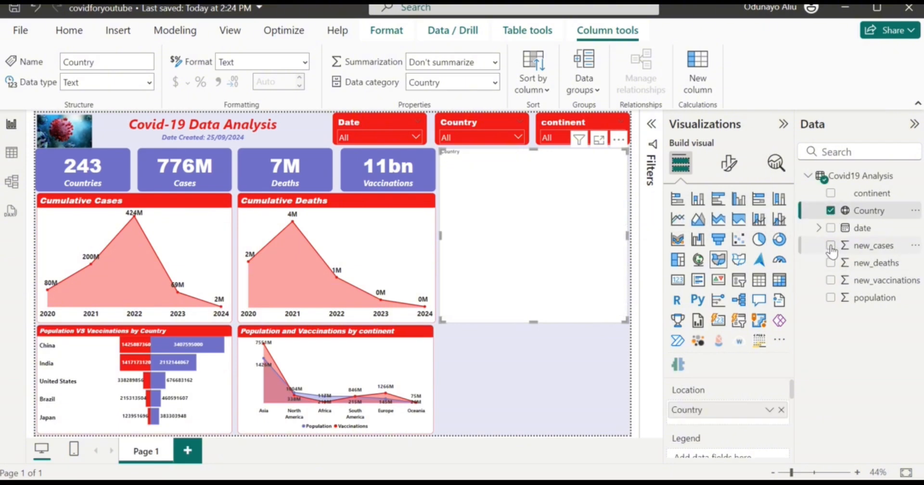
{"action": "left_click", "coordinate": [831, 246]}
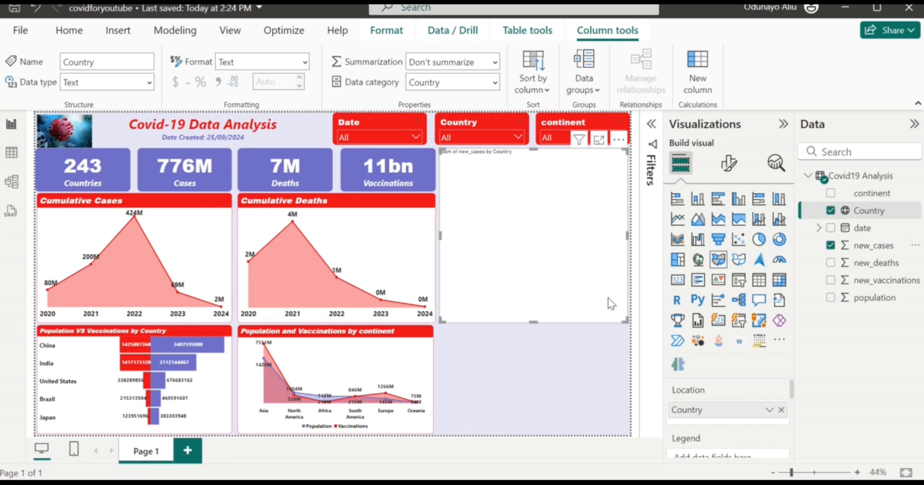
{"action": "left_click", "coordinate": [729, 163]}
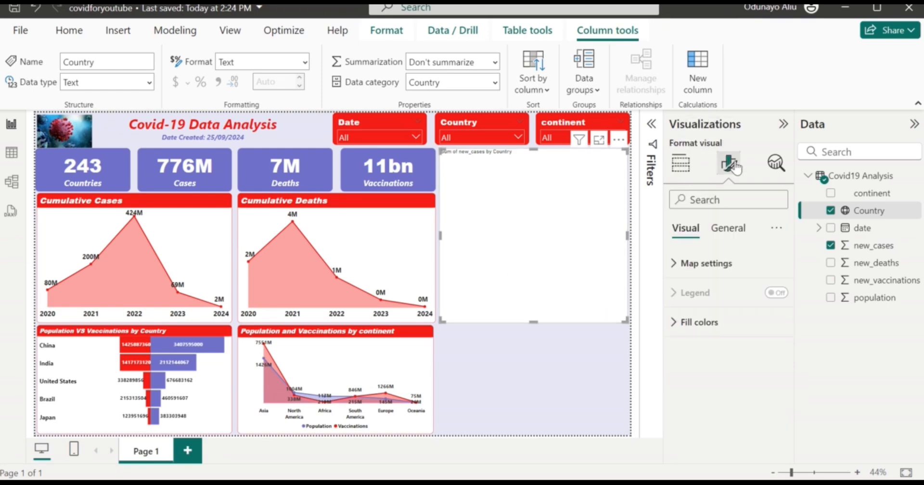
{"action": "left_click", "coordinate": [717, 322]}
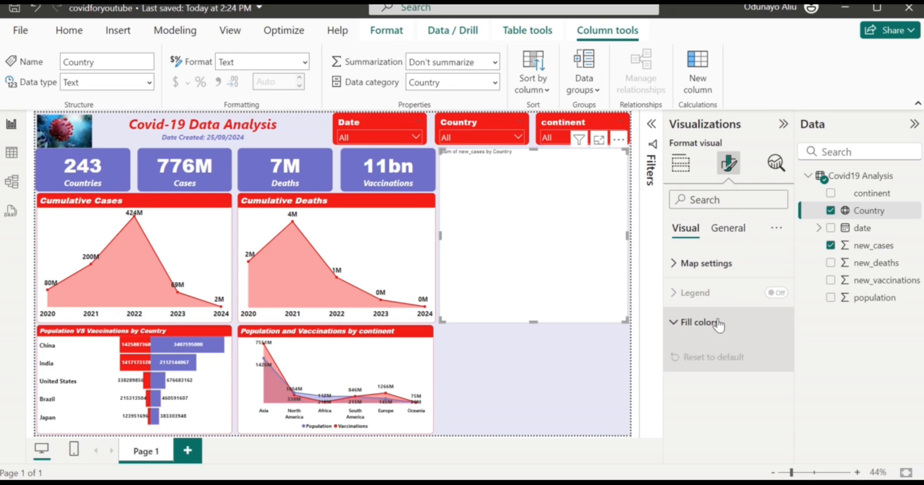
{"action": "left_click", "coordinate": [717, 265]}
Turn off the map's title.
{"action": "left_click", "coordinate": [723, 230]}
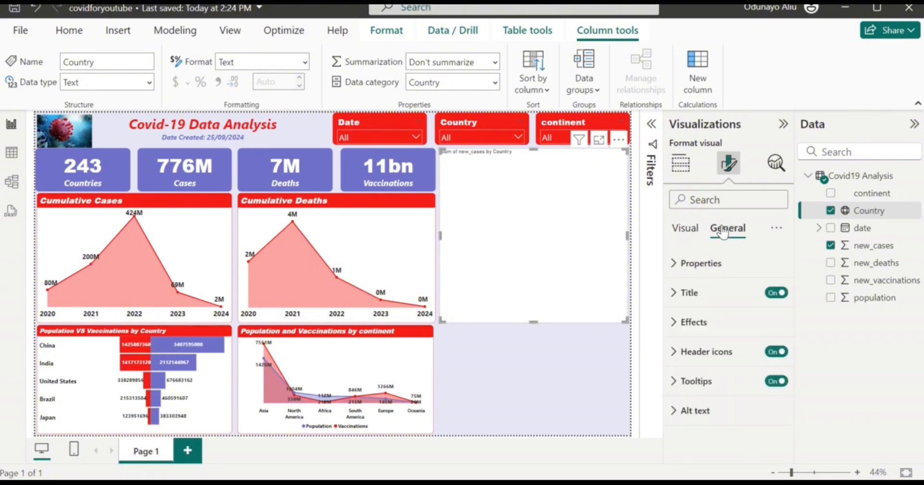
{"action": "left_click", "coordinate": [710, 289]}
{"action": "scroll", "coordinate": [726, 361], "scroll_direction": "down", "scroll_amount": 2}
{"action": "scroll", "coordinate": [725, 368], "scroll_direction": "up", "scroll_amount": 2}
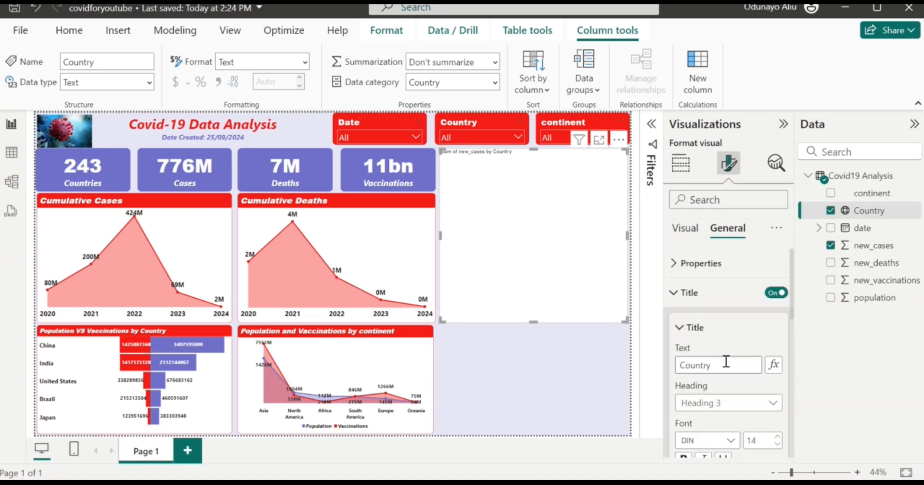
{"action": "left_click", "coordinate": [777, 292]}
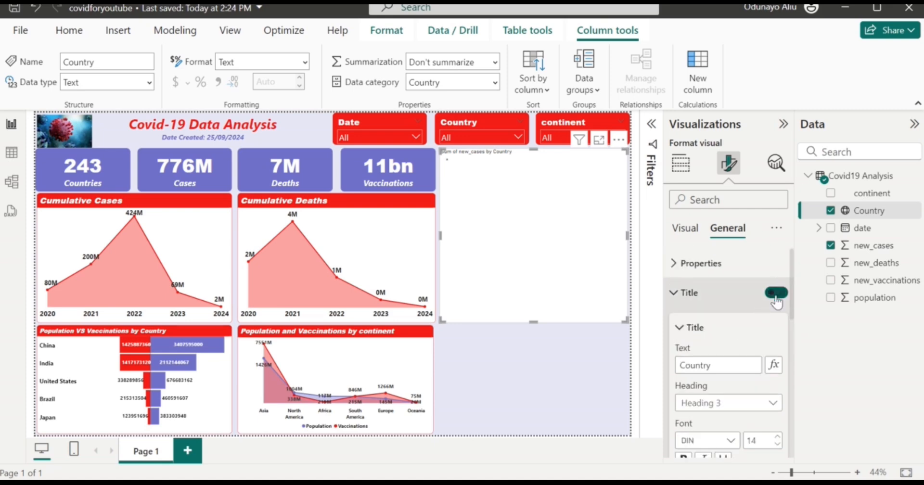
{"action": "left_click", "coordinate": [688, 294]}
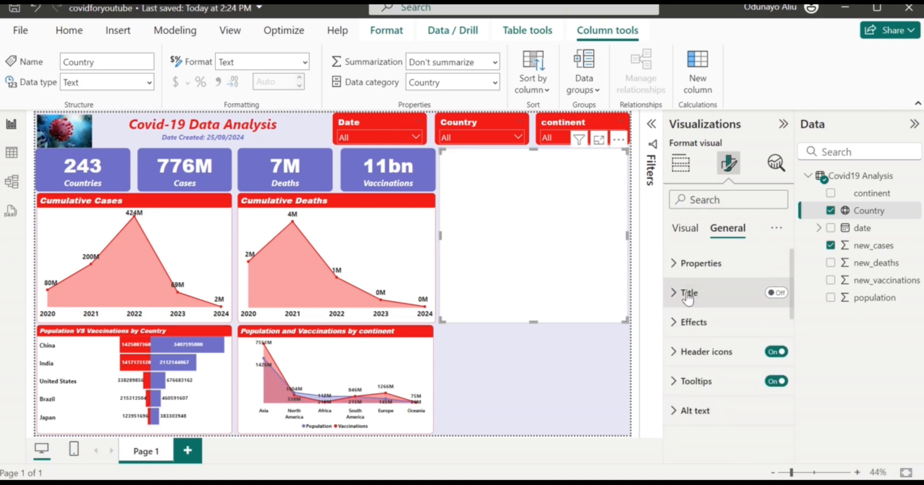
{"action": "left_click", "coordinate": [594, 349]}
{"action": "left_click", "coordinate": [681, 164]}
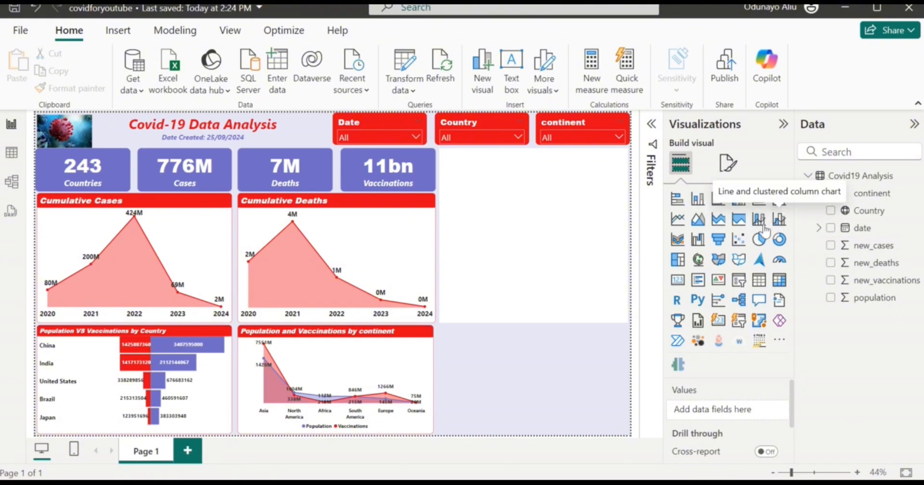
Insert a line and clustered column chart with population, new_deaths and continent.
{"action": "left_click", "coordinate": [779, 220]}
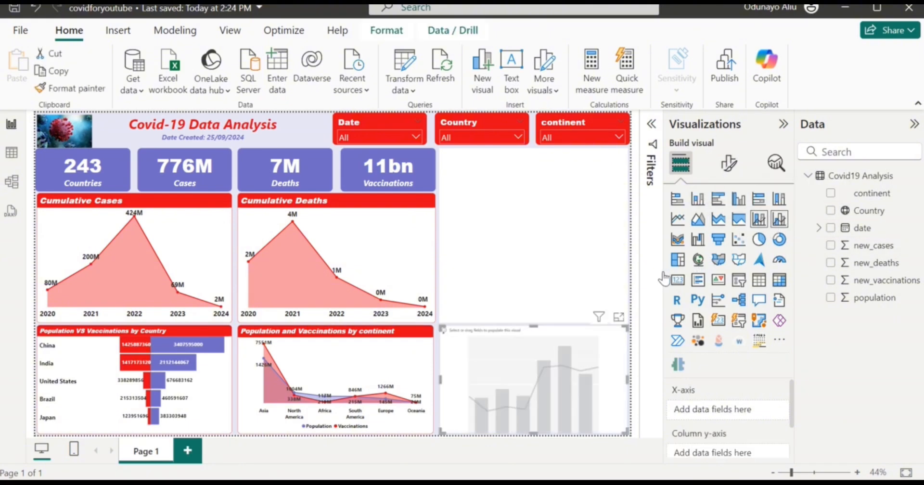
{"action": "left_click", "coordinate": [729, 163]}
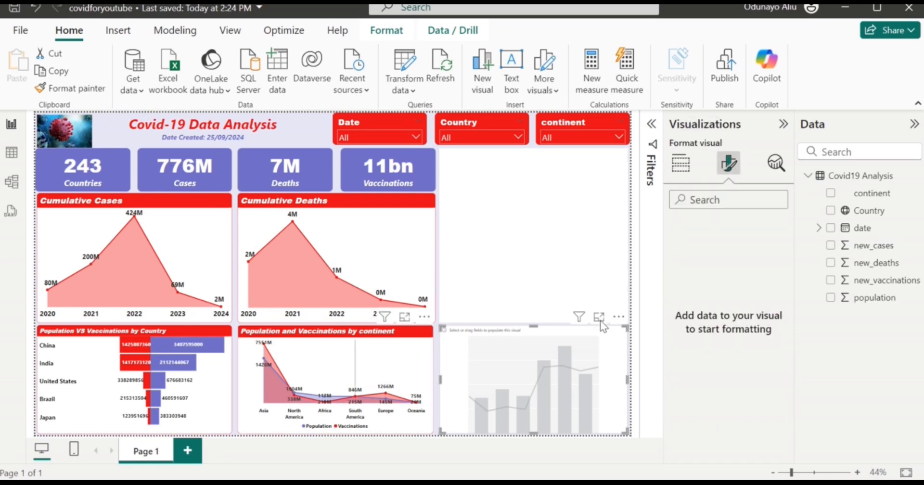
{"action": "left_click", "coordinate": [687, 171]}
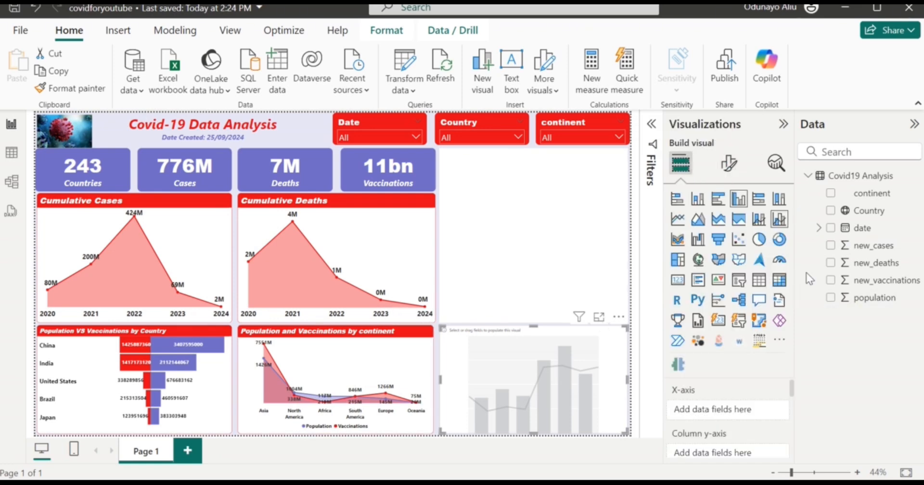
{"action": "left_click", "coordinate": [831, 298]}
{"action": "left_click", "coordinate": [830, 262]}
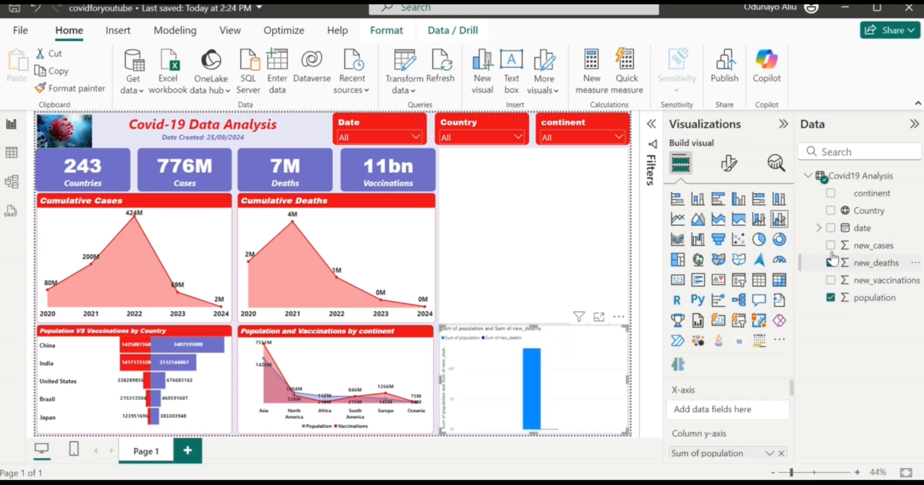
{"action": "left_click", "coordinate": [831, 194]}
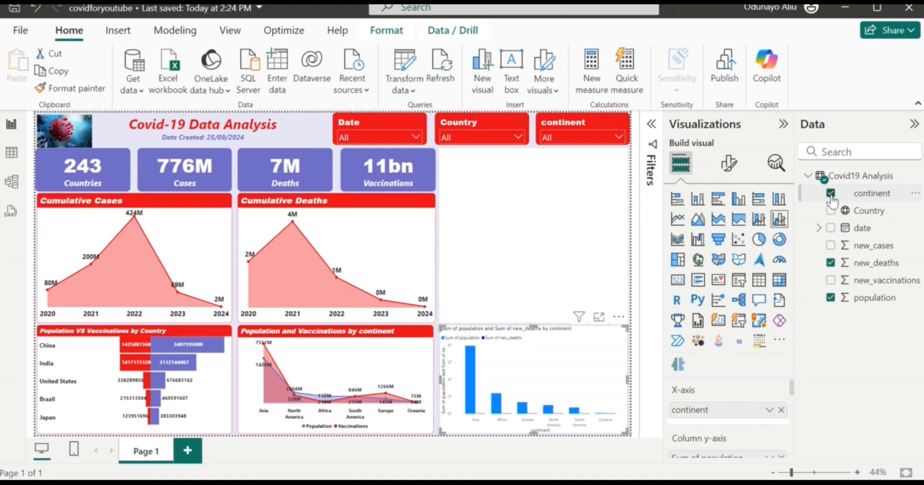
{"action": "scroll", "coordinate": [713, 439], "scroll_direction": "down", "scroll_amount": 3}
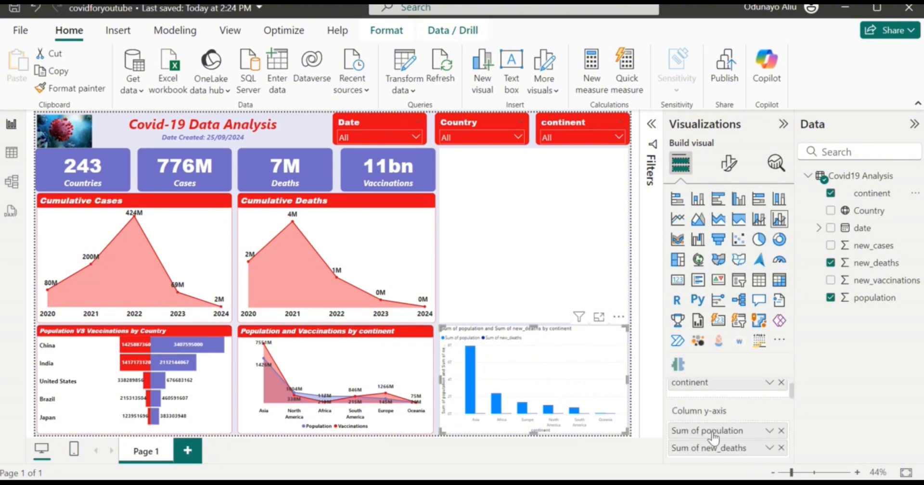
{"action": "scroll", "coordinate": [712, 431], "scroll_direction": "up", "scroll_amount": 3}
{"action": "scroll", "coordinate": [712, 432], "scroll_direction": "down", "scroll_amount": 2}
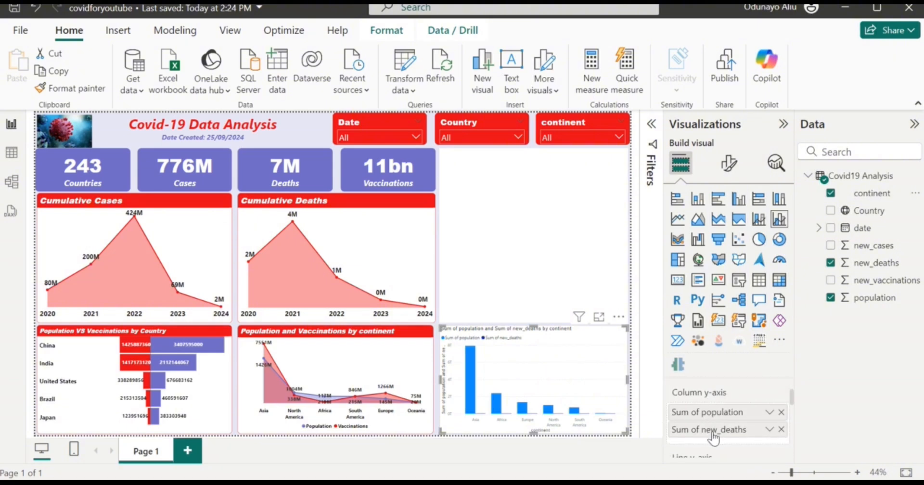
Set population to Maximum and make new_deaths the columns and population the line.
{"action": "left_click", "coordinate": [769, 415]}
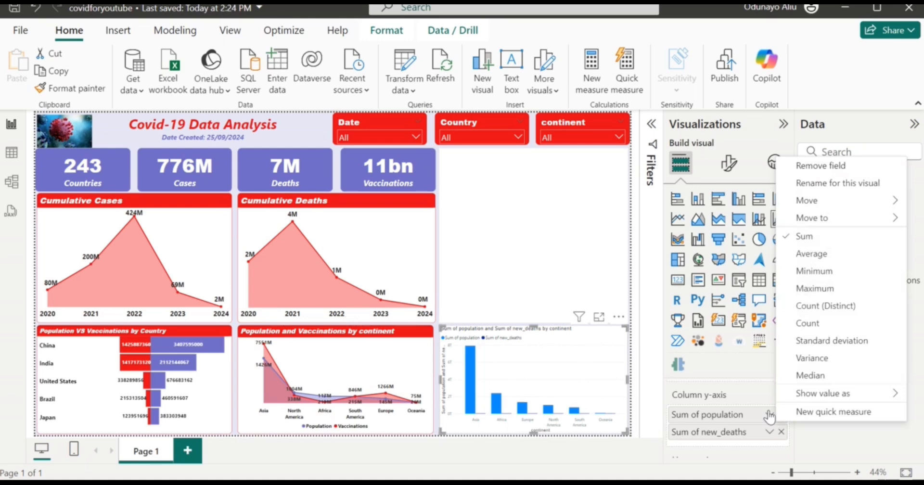
{"action": "left_click", "coordinate": [816, 288]}
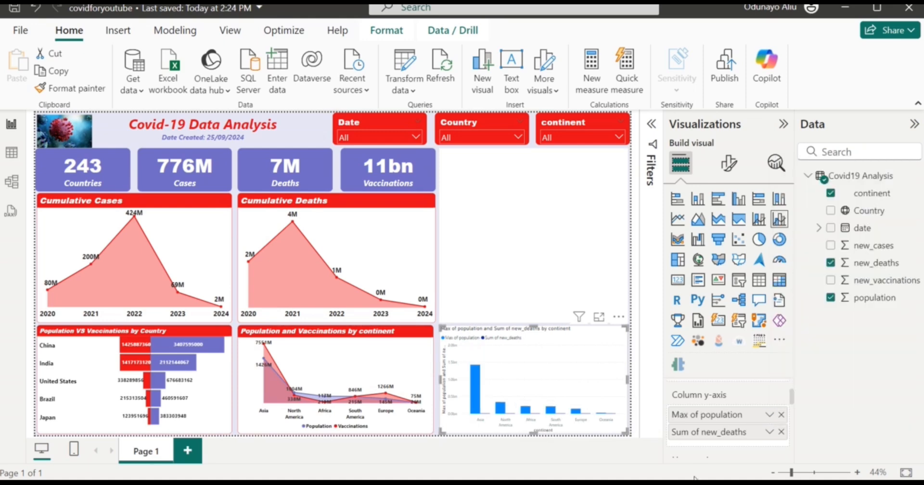
{"action": "scroll", "coordinate": [712, 424], "scroll_direction": "down", "scroll_amount": 1}
{"action": "scroll", "coordinate": [700, 444], "scroll_direction": "down", "scroll_amount": 1}
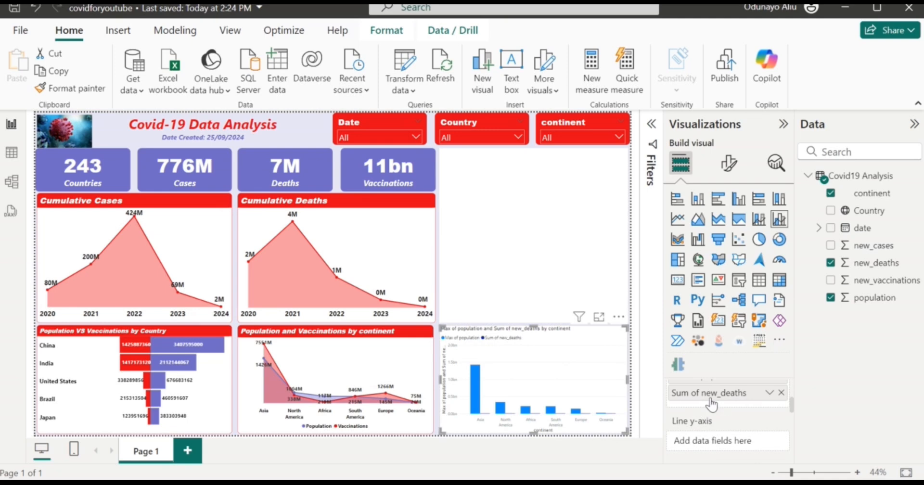
{"action": "left_click_drag", "start_coordinate": [711, 398], "coordinate": [716, 445]}
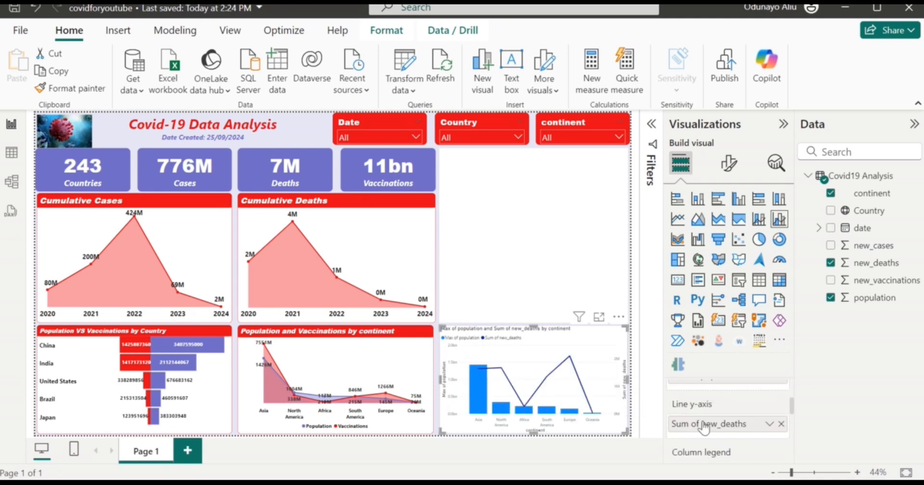
{"action": "scroll", "coordinate": [702, 420], "scroll_direction": "up", "scroll_amount": 1}
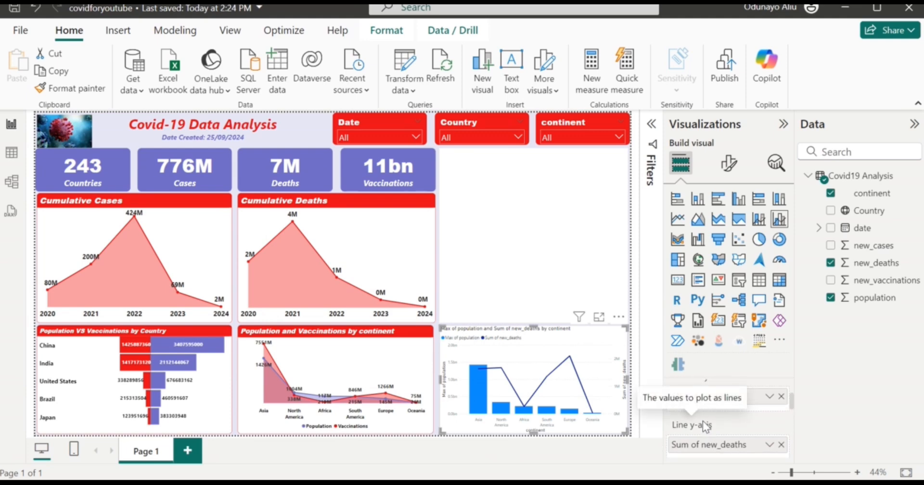
{"action": "scroll", "coordinate": [703, 420], "scroll_direction": "up", "scroll_amount": 1}
{"action": "scroll", "coordinate": [703, 425], "scroll_direction": "down", "scroll_amount": 2}
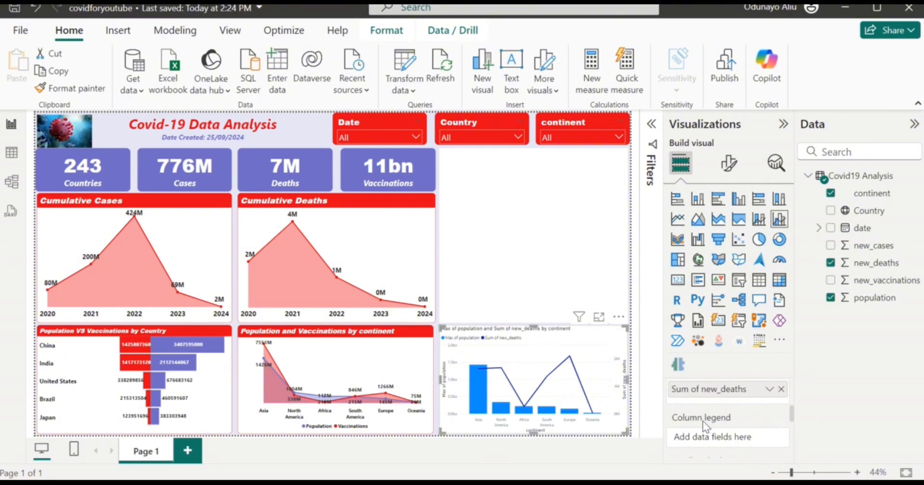
{"action": "scroll", "coordinate": [707, 435], "scroll_direction": "up", "scroll_amount": 2}
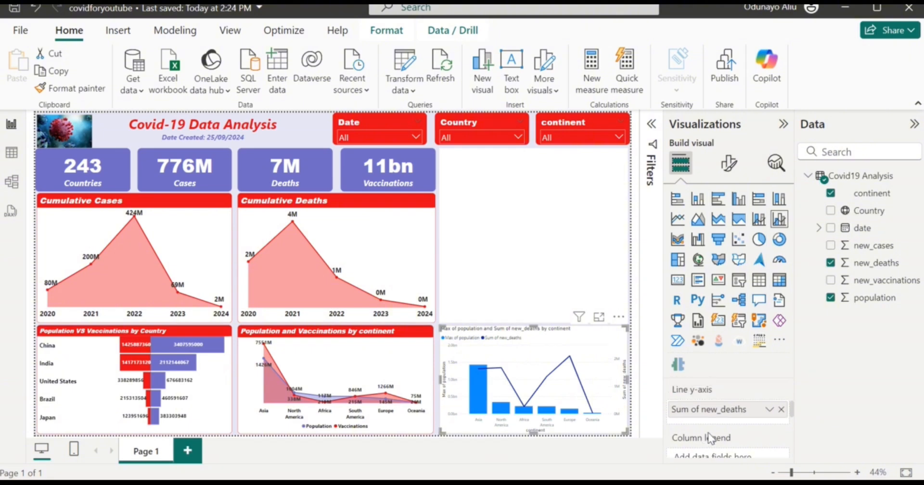
{"action": "mouse_move", "coordinate": [709, 439]}
{"action": "left_mouse_down"}
{"action": "mouse_move", "coordinate": [709, 385]}
{"action": "mouse_move", "coordinate": [716, 452]}
{"action": "left_mouse_up"}
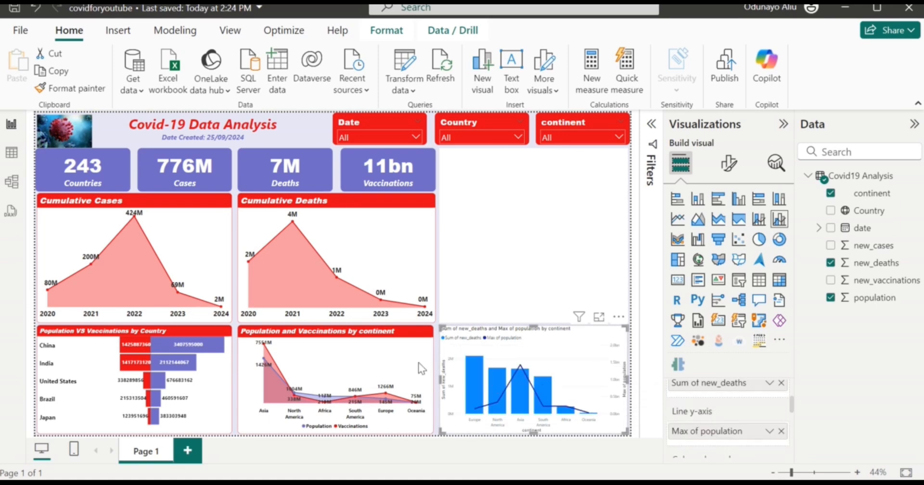
{"action": "left_click", "coordinate": [357, 355]}
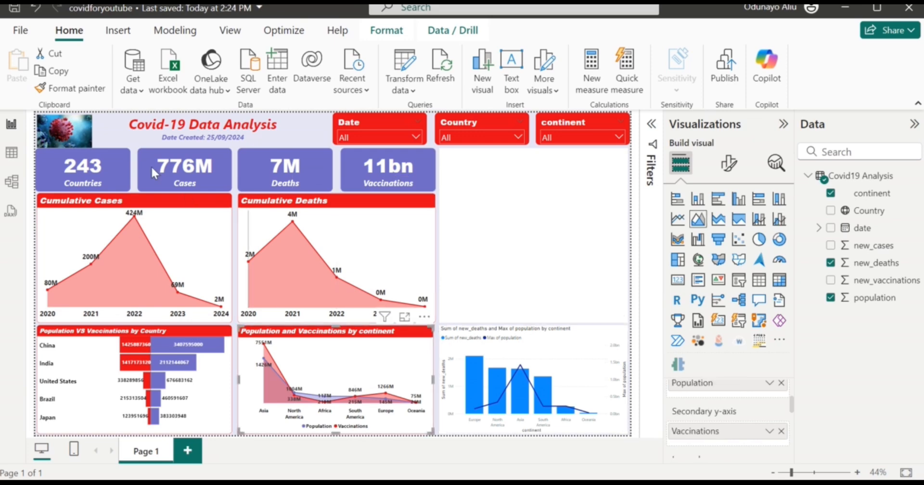
Copy the continent chart's formatting to the combo chart and title it 'Population vs Deaths by continent'.
{"action": "left_click", "coordinate": [68, 88]}
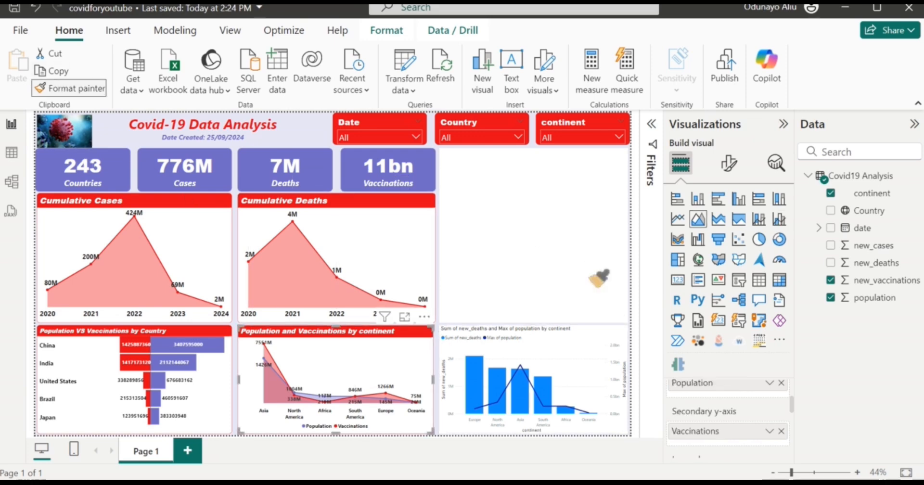
{"action": "left_click", "coordinate": [577, 357]}
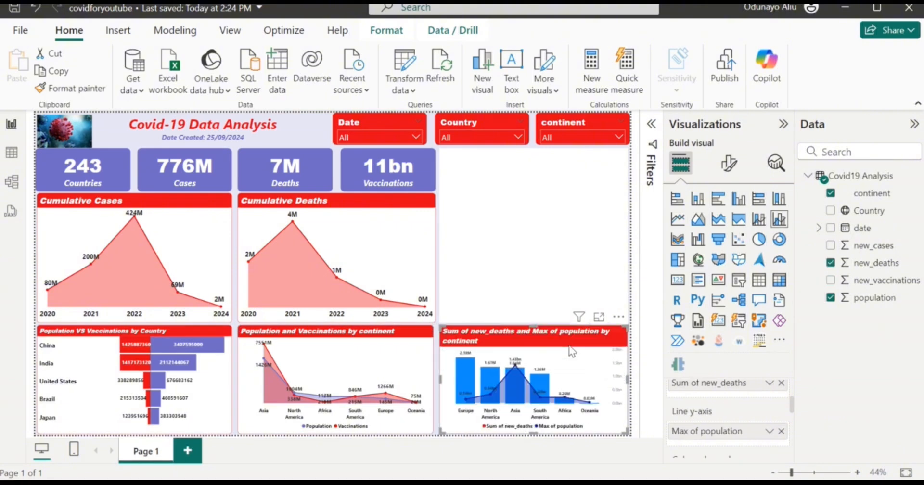
{"action": "left_click", "coordinate": [728, 164]}
{"action": "left_click", "coordinate": [728, 227]}
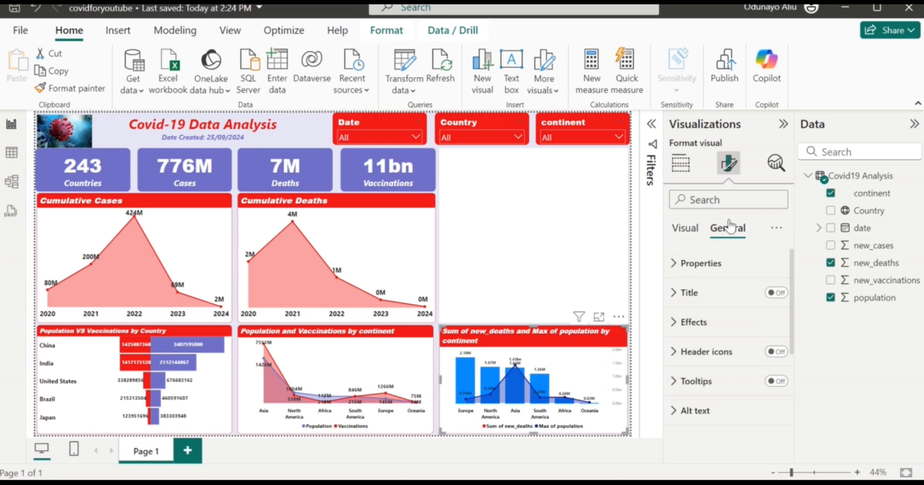
{"action": "left_click", "coordinate": [691, 292]}
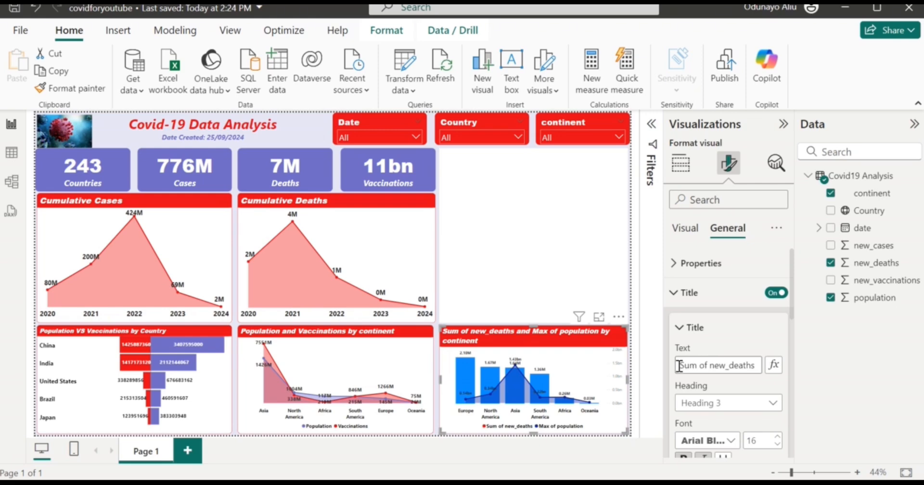
{"action": "left_click_drag", "start_coordinate": [679, 366], "coordinate": [709, 375]}
{"action": "key", "text": "BackSpace"}
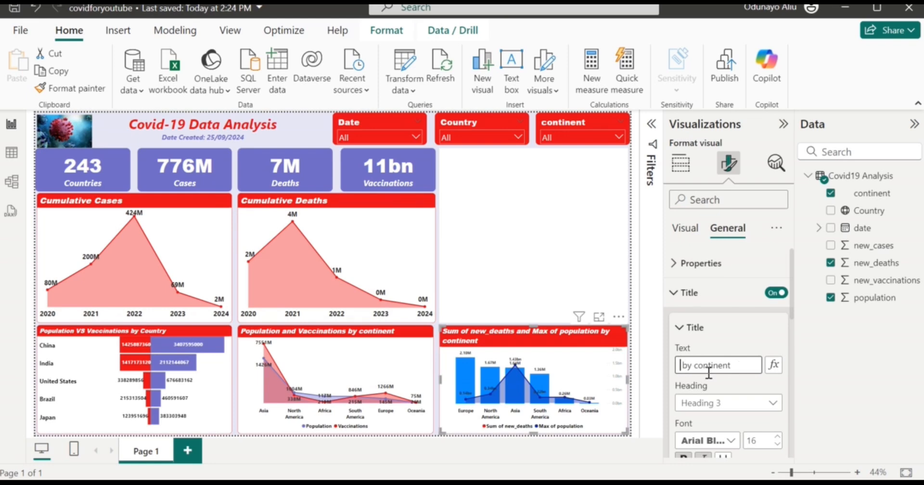
{"action": "type", "text": "Popu"}
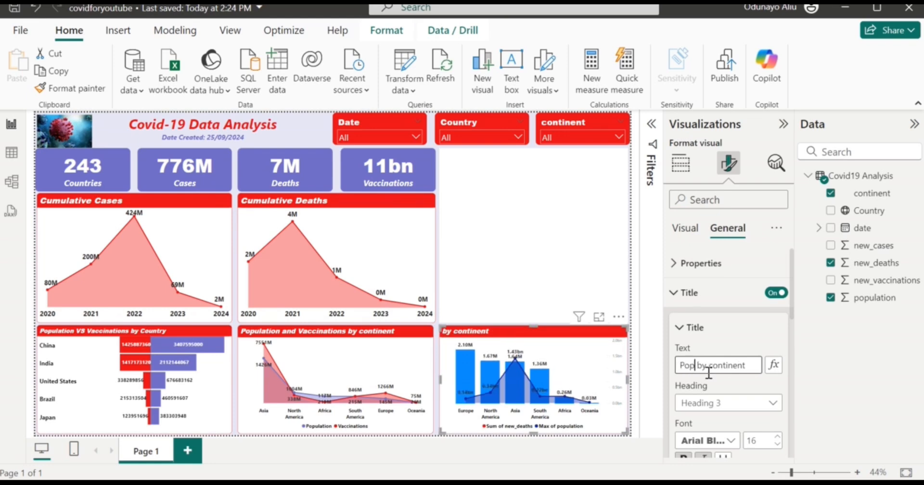
{"action": "type", "text": "lation vs"}
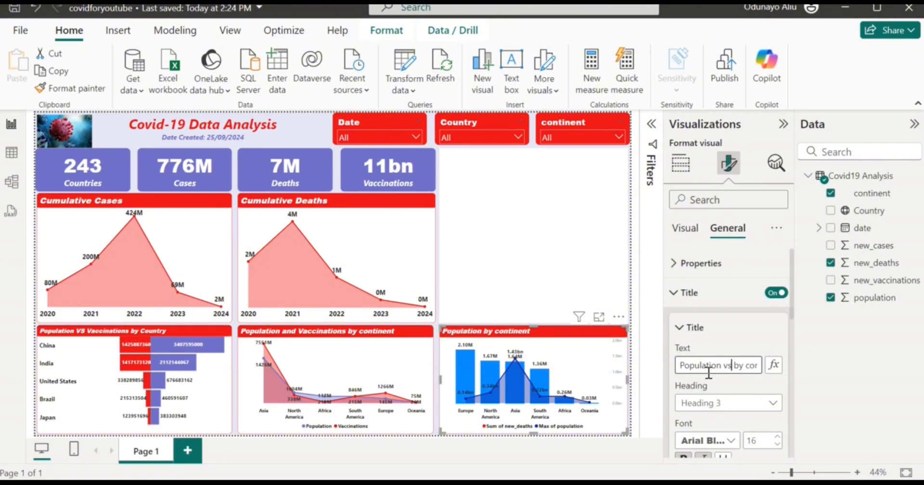
{"action": "type", "text": " Deat"}
{"action": "type", "text": "sh"}
{"action": "key", "text": "BackSpace"}
{"action": "key", "text": "BackSpace"}
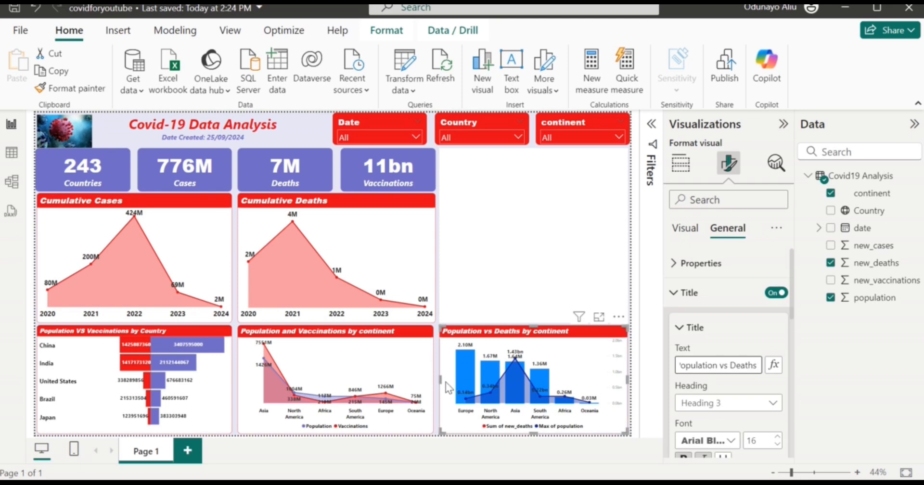
{"action": "mouse_move", "coordinate": [466, 405]}
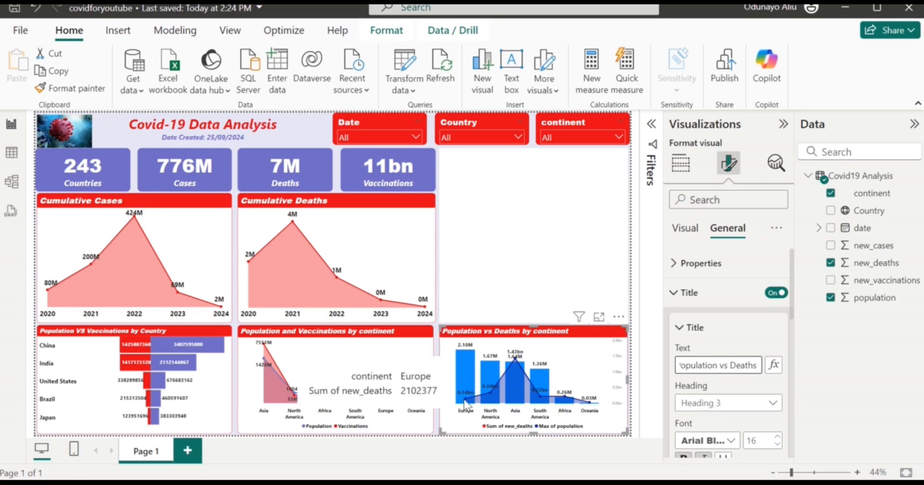
Move Sum of new_deaths to the Line y-axis so Max of population shows as columns.
{"action": "left_click", "coordinate": [694, 327]}
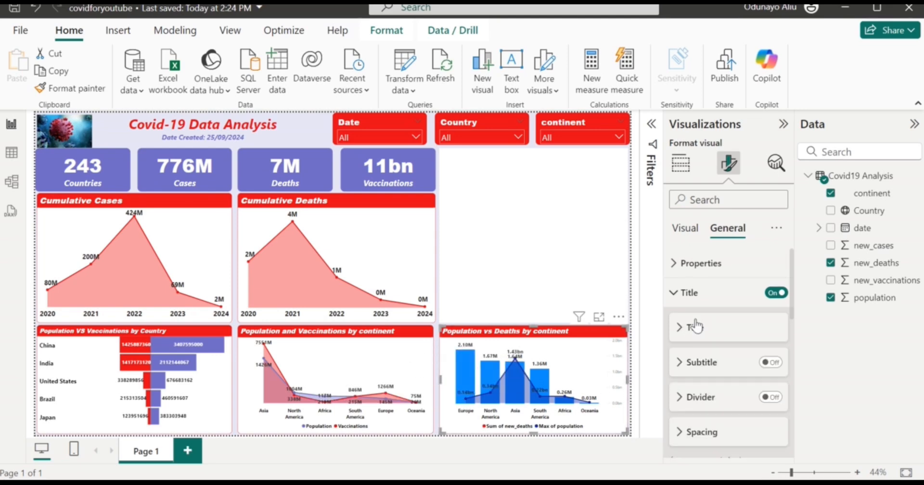
{"action": "left_click", "coordinate": [681, 166]}
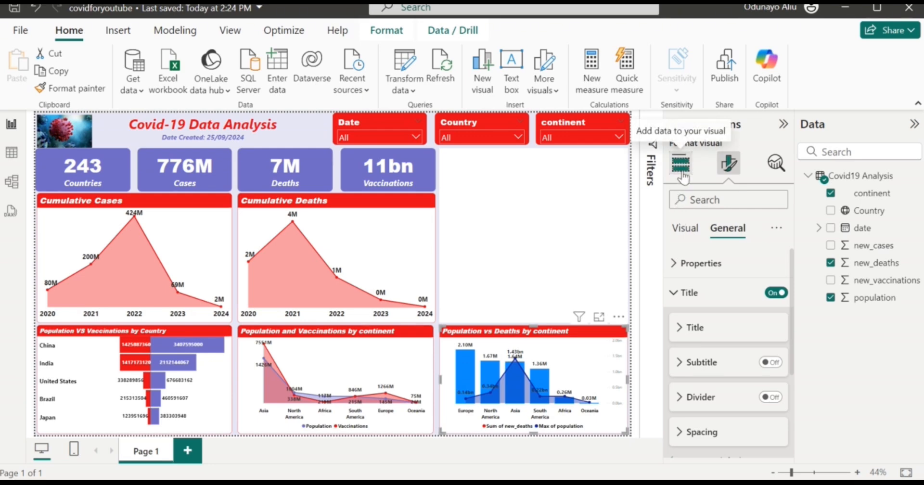
{"action": "scroll", "coordinate": [717, 387], "scroll_direction": "down", "scroll_amount": 2}
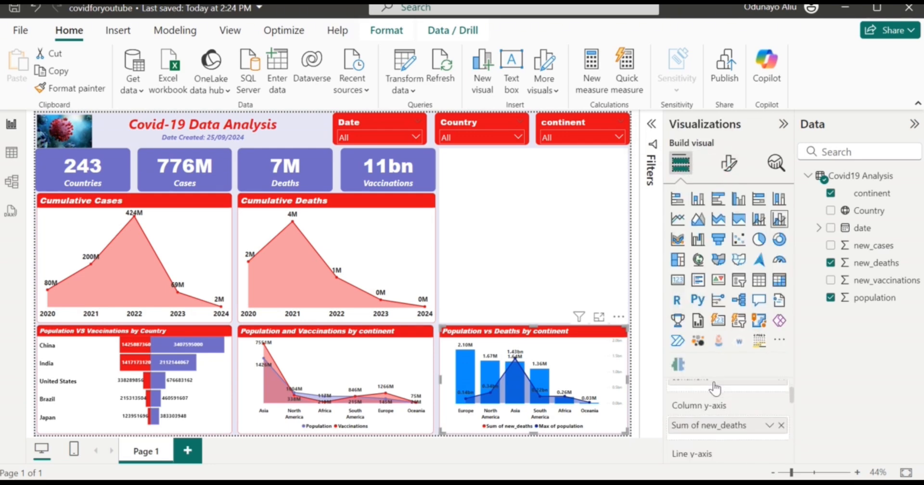
{"action": "scroll", "coordinate": [719, 423], "scroll_direction": "down", "scroll_amount": 2}
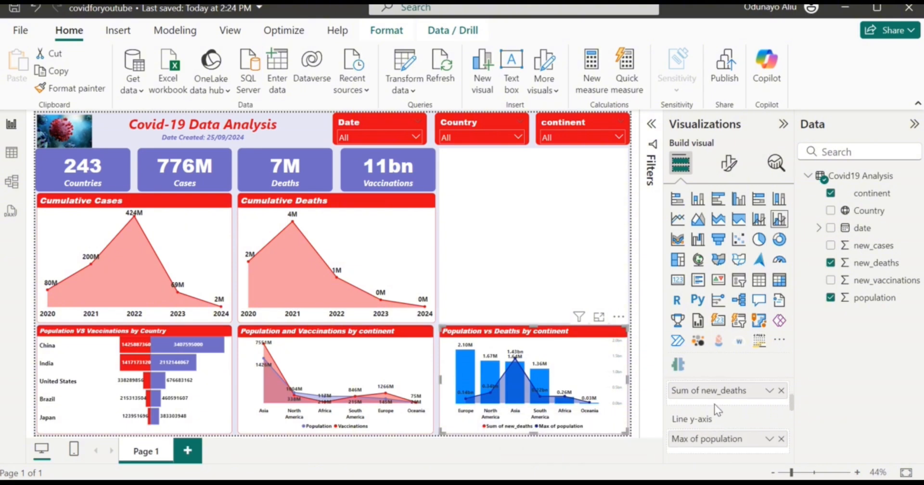
{"action": "mouse_move", "coordinate": [716, 403]}
{"action": "left_mouse_down"}
{"action": "mouse_move", "coordinate": [719, 452]}
{"action": "mouse_move", "coordinate": [706, 388]}
{"action": "mouse_move", "coordinate": [715, 390]}
{"action": "left_mouse_up"}
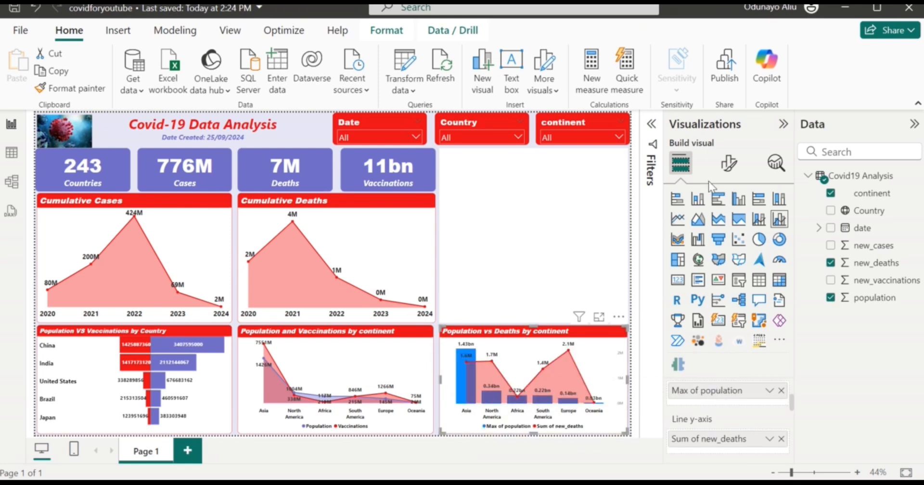
{"action": "left_click", "coordinate": [730, 164]}
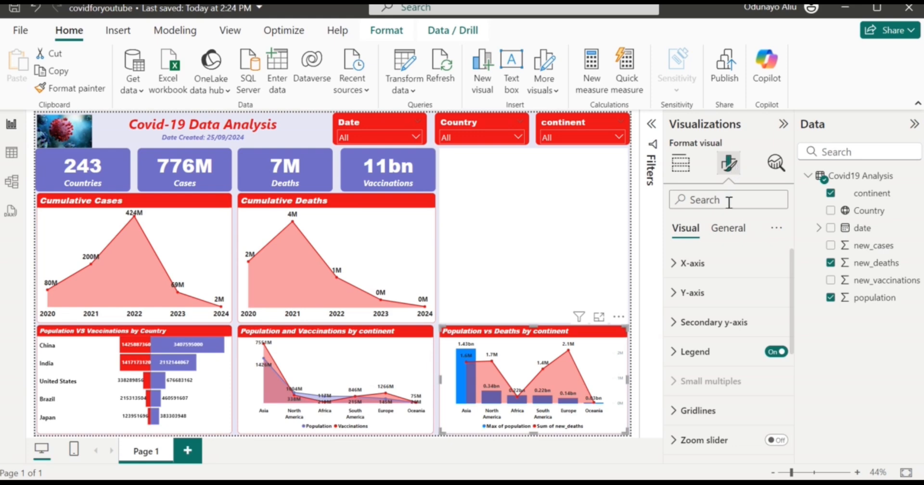
Turn the combo chart's secondary y-axis values back on.
{"action": "left_click", "coordinate": [705, 264]}
{"action": "left_click", "coordinate": [705, 264]}
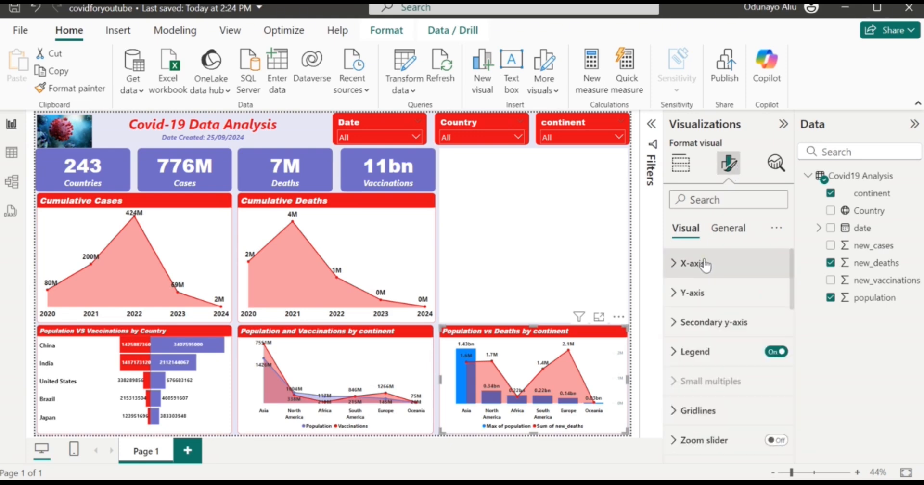
{"action": "left_click", "coordinate": [708, 325]}
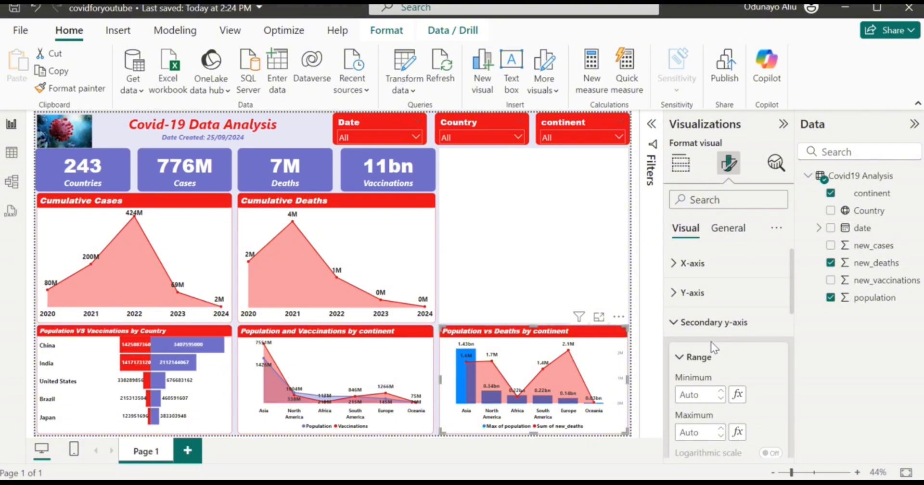
{"action": "scroll", "coordinate": [710, 358], "scroll_direction": "down", "scroll_amount": 5}
{"action": "scroll", "coordinate": [722, 366], "scroll_direction": "down", "scroll_amount": 3}
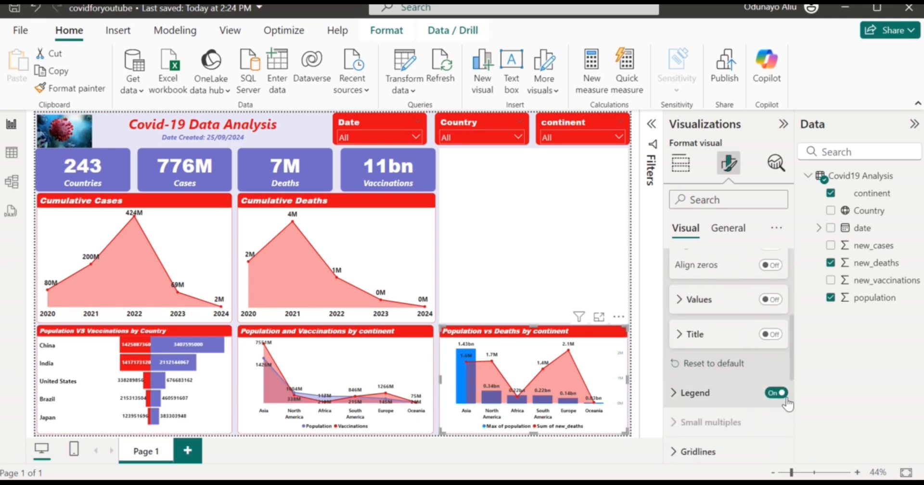
{"action": "scroll", "coordinate": [755, 347], "scroll_direction": "up", "scroll_amount": 4}
{"action": "scroll", "coordinate": [755, 352], "scroll_direction": "up", "scroll_amount": 4}
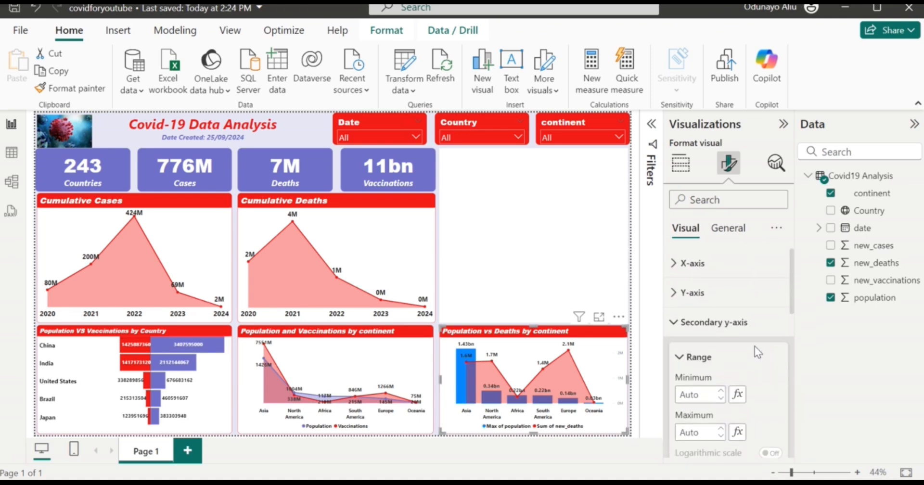
{"action": "scroll", "coordinate": [755, 351], "scroll_direction": "down", "scroll_amount": 2}
{"action": "scroll", "coordinate": [754, 347], "scroll_direction": "down", "scroll_amount": 2}
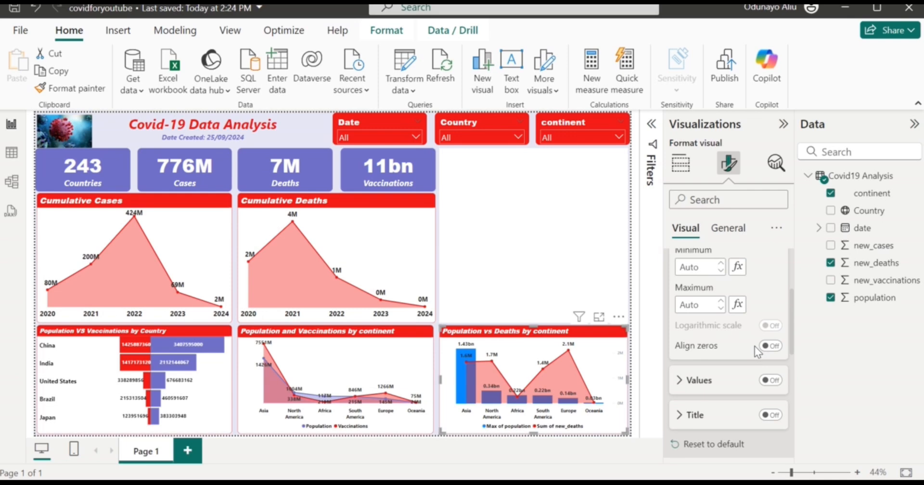
{"action": "left_click", "coordinate": [771, 380]}
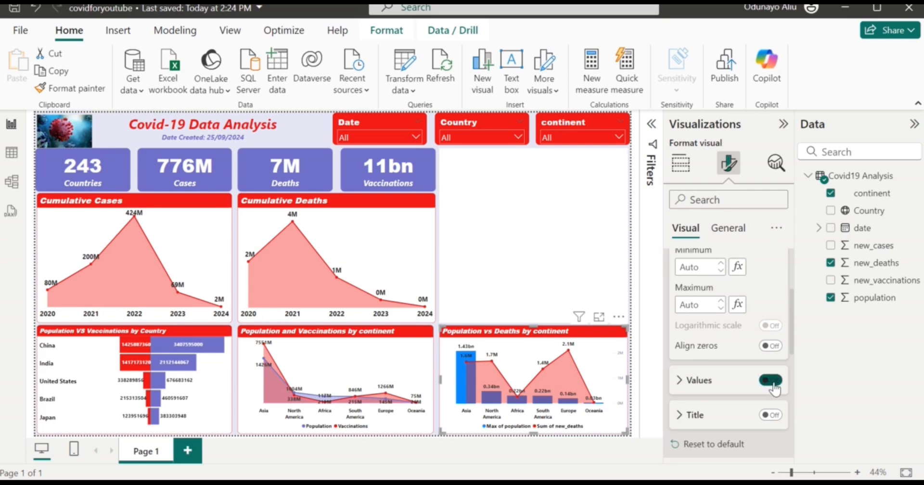
{"action": "left_click", "coordinate": [771, 380]}
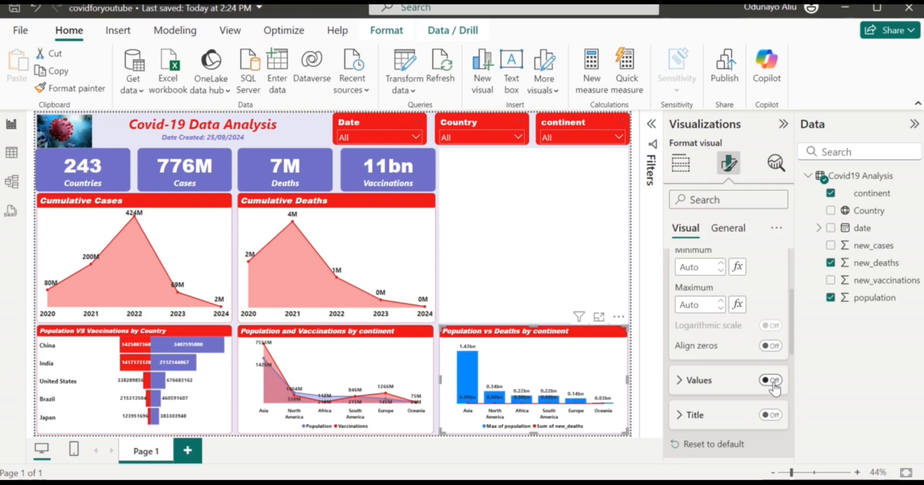
{"action": "left_click", "coordinate": [772, 382]}
{"action": "scroll", "coordinate": [737, 337], "scroll_direction": "up", "scroll_amount": 4}
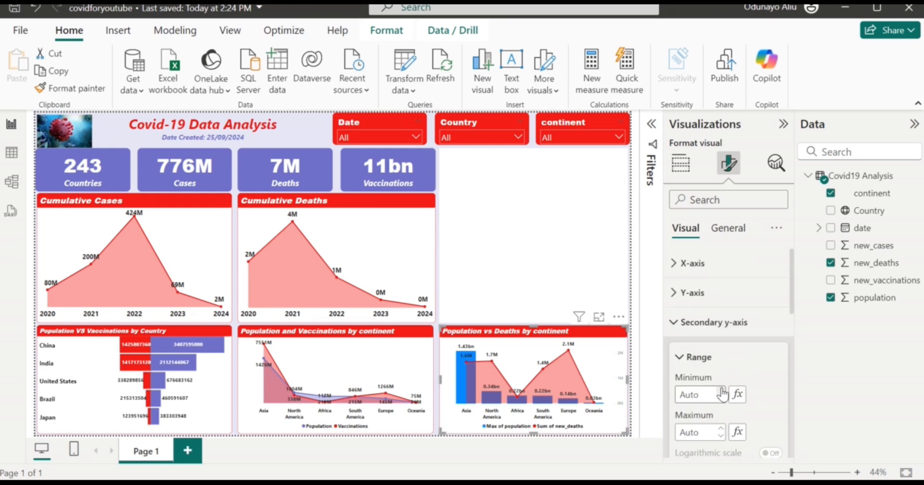
{"action": "left_click", "coordinate": [702, 322]}
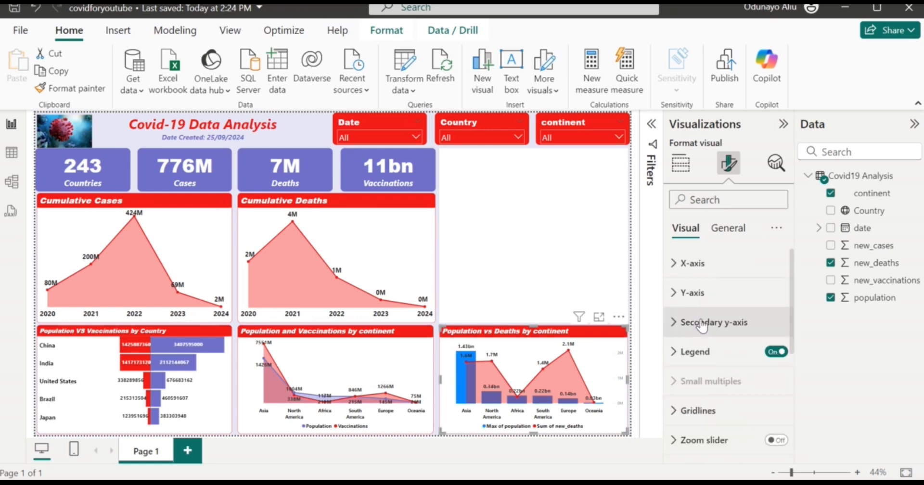
Set the data label value font size to 12.
{"action": "scroll", "coordinate": [702, 326], "scroll_direction": "down", "scroll_amount": 4}
{"action": "scroll", "coordinate": [702, 328], "scroll_direction": "down", "scroll_amount": 2}
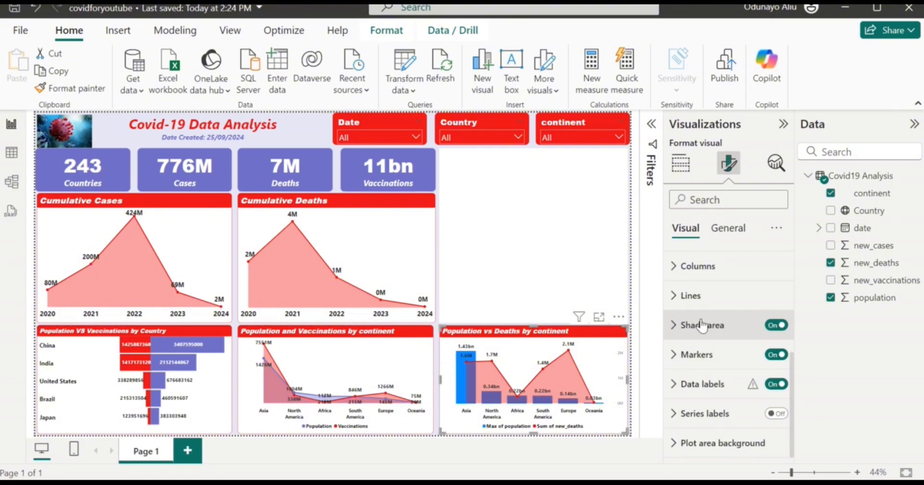
{"action": "left_click", "coordinate": [703, 384]}
{"action": "scroll", "coordinate": [709, 389], "scroll_direction": "down", "scroll_amount": 3}
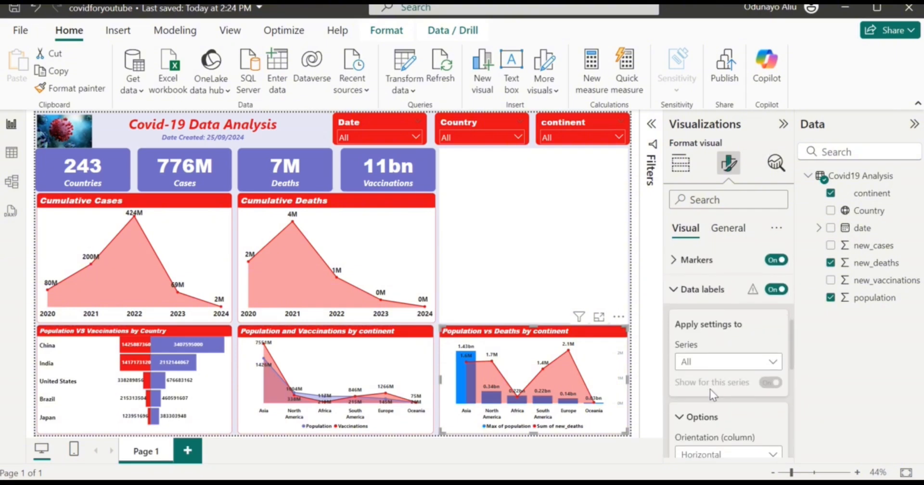
{"action": "scroll", "coordinate": [709, 389], "scroll_direction": "down", "scroll_amount": 3}
{"action": "scroll", "coordinate": [711, 390], "scroll_direction": "down", "scroll_amount": 5}
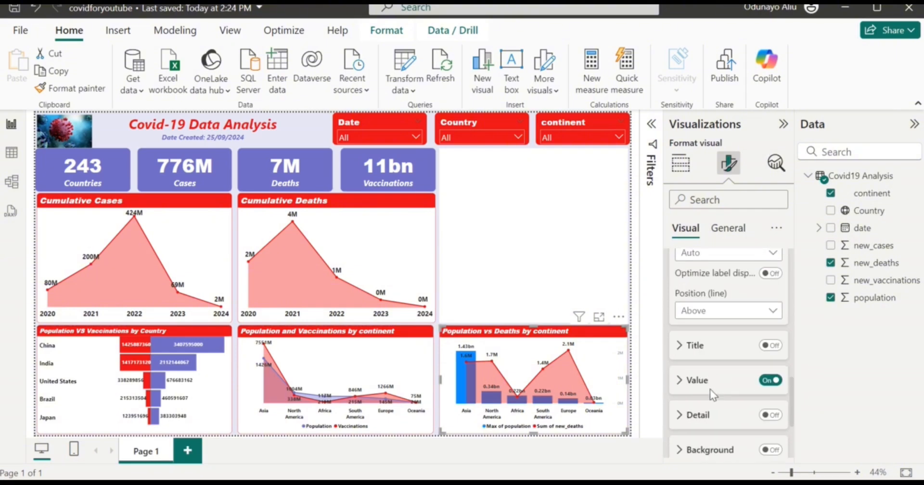
{"action": "left_click", "coordinate": [721, 384]}
{"action": "scroll", "coordinate": [770, 433], "scroll_direction": "down", "scroll_amount": 3}
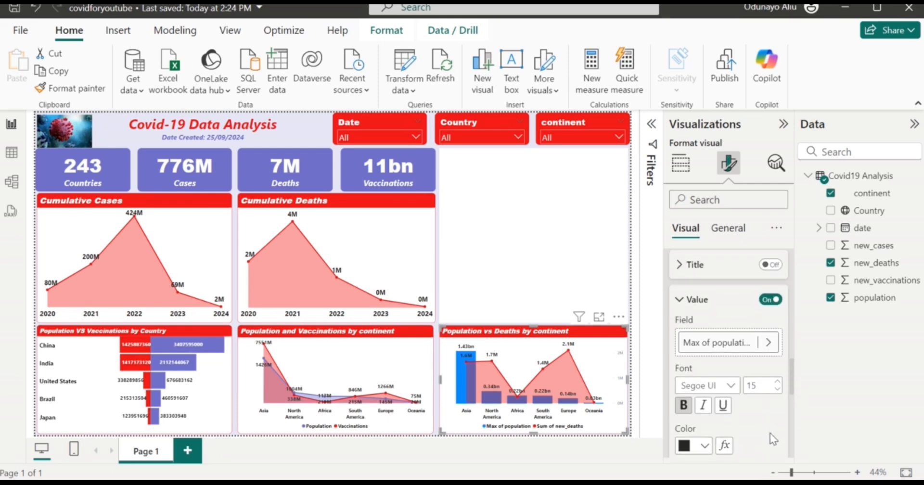
{"action": "left_click", "coordinate": [778, 391]}
{"action": "left_click", "coordinate": [777, 391]}
{"action": "left_click", "coordinate": [778, 383]}
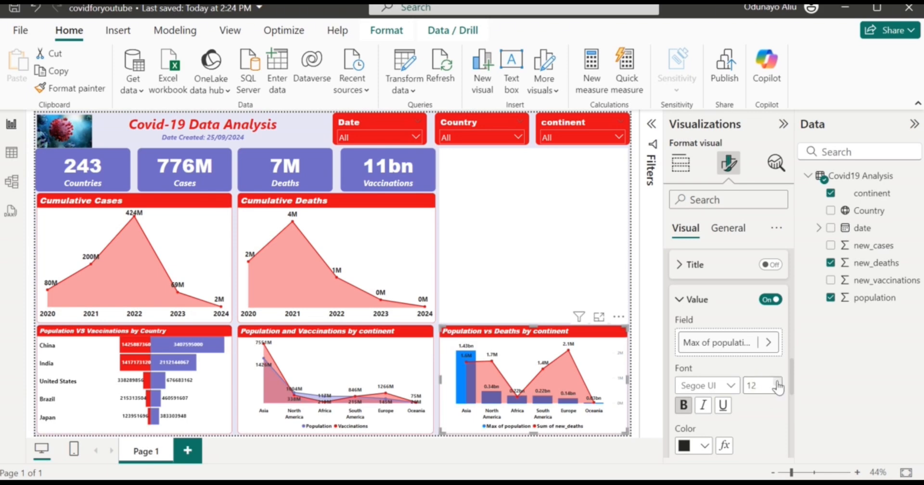
{"action": "scroll", "coordinate": [722, 402], "scroll_direction": "up", "scroll_amount": 10}
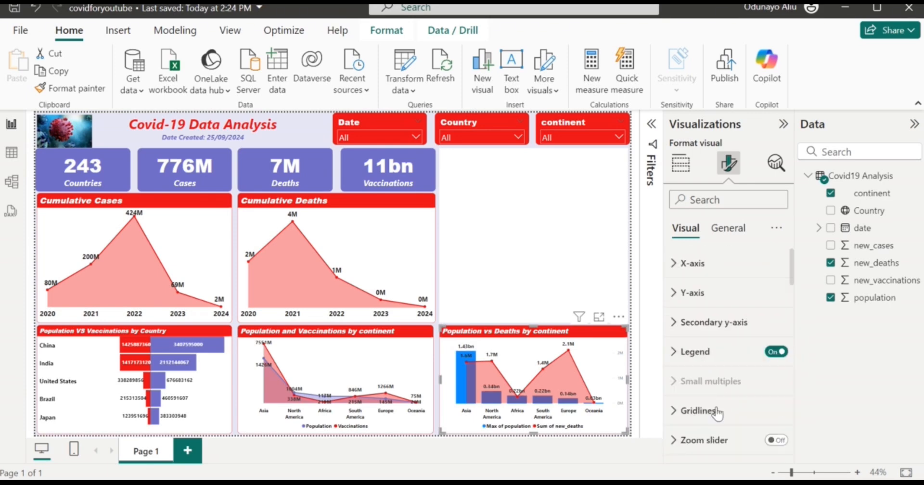
{"action": "scroll", "coordinate": [718, 413], "scroll_direction": "down", "scroll_amount": 5}
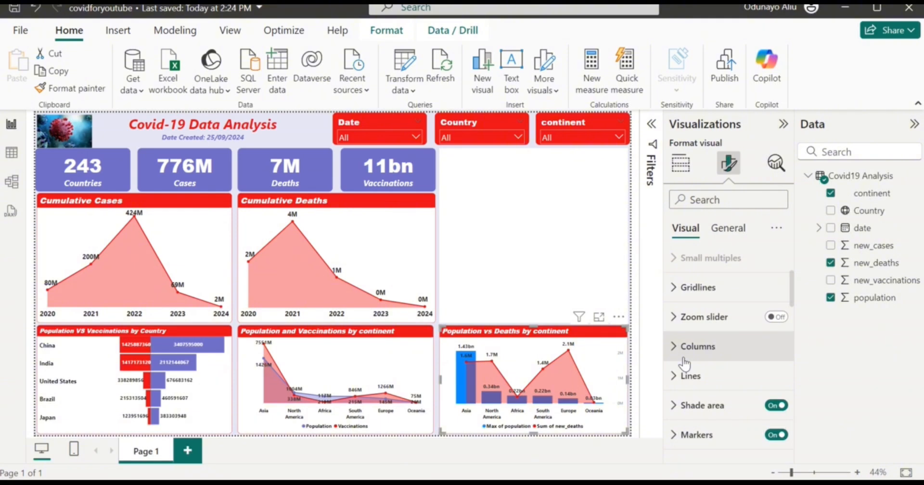
Change the chart's population columns from purple to the red Recent colors swatch.
{"action": "left_click", "coordinate": [698, 346]}
{"action": "scroll", "coordinate": [688, 414], "scroll_direction": "down", "scroll_amount": 1}
{"action": "left_click", "coordinate": [688, 390]}
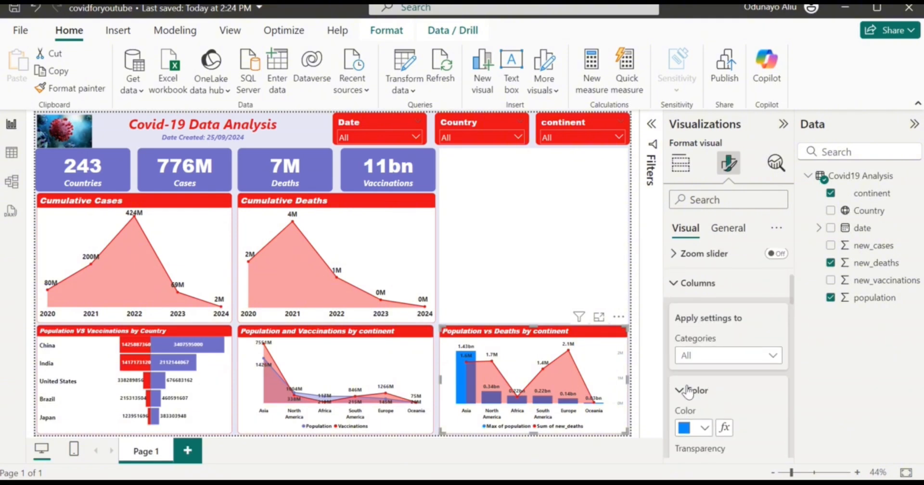
{"action": "left_click", "coordinate": [705, 427]}
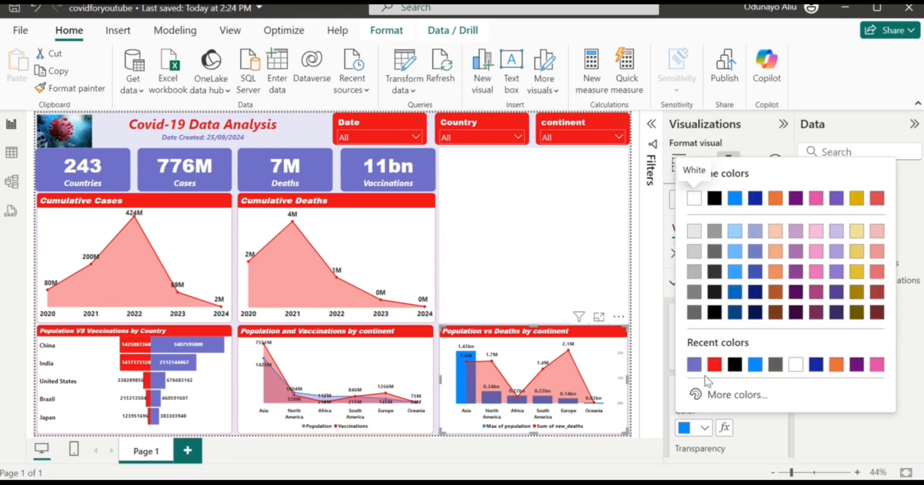
{"action": "left_click", "coordinate": [694, 364]}
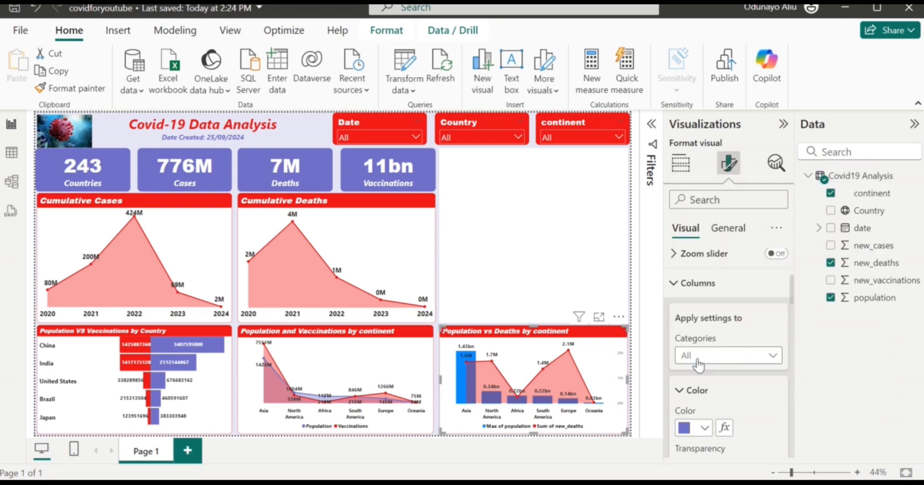
{"action": "left_click", "coordinate": [705, 428]}
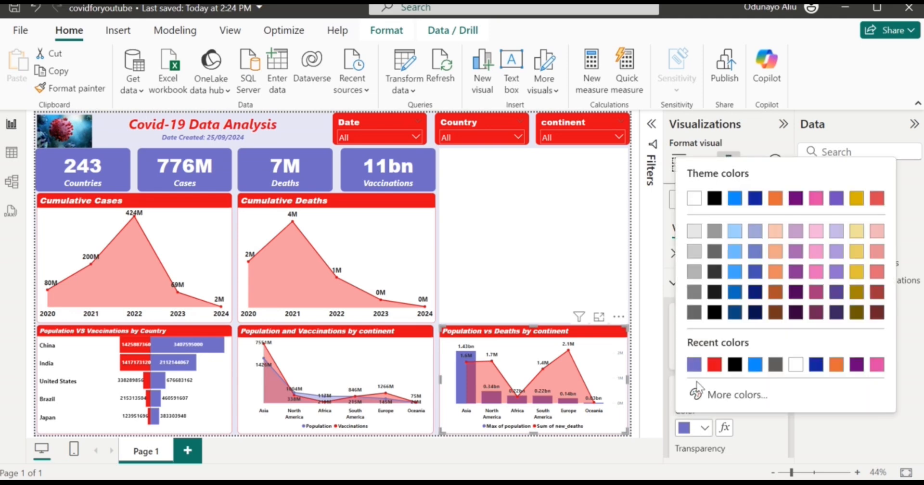
{"action": "left_click", "coordinate": [714, 364]}
{"action": "scroll", "coordinate": [735, 421], "scroll_direction": "down", "scroll_amount": 2}
{"action": "scroll", "coordinate": [736, 421], "scroll_direction": "up", "scroll_amount": 5}
{"action": "scroll", "coordinate": [736, 420], "scroll_direction": "up", "scroll_amount": 2}
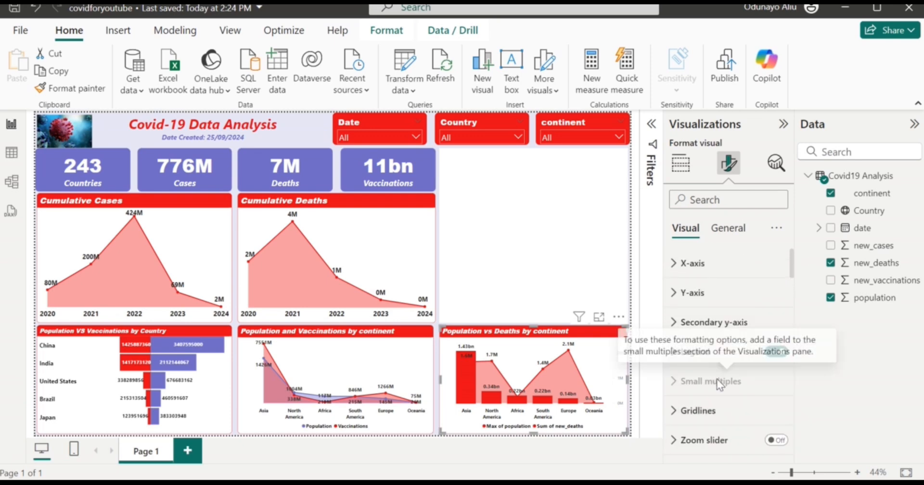
{"action": "scroll", "coordinate": [717, 379], "scroll_direction": "down", "scroll_amount": 5}
{"action": "scroll", "coordinate": [717, 379], "scroll_direction": "up", "scroll_amount": 3}
Set the new_deaths line color to the purple recent swatch.
{"action": "left_click", "coordinate": [718, 327]}
{"action": "left_click", "coordinate": [720, 365]}
{"action": "scroll", "coordinate": [717, 400], "scroll_direction": "down", "scroll_amount": 5}
{"action": "scroll", "coordinate": [712, 389], "scroll_direction": "down", "scroll_amount": 2}
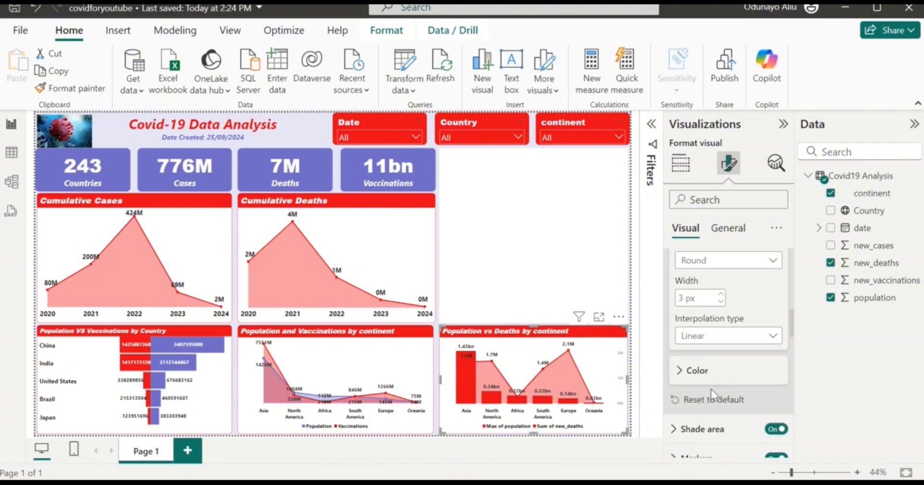
{"action": "left_click", "coordinate": [706, 383]}
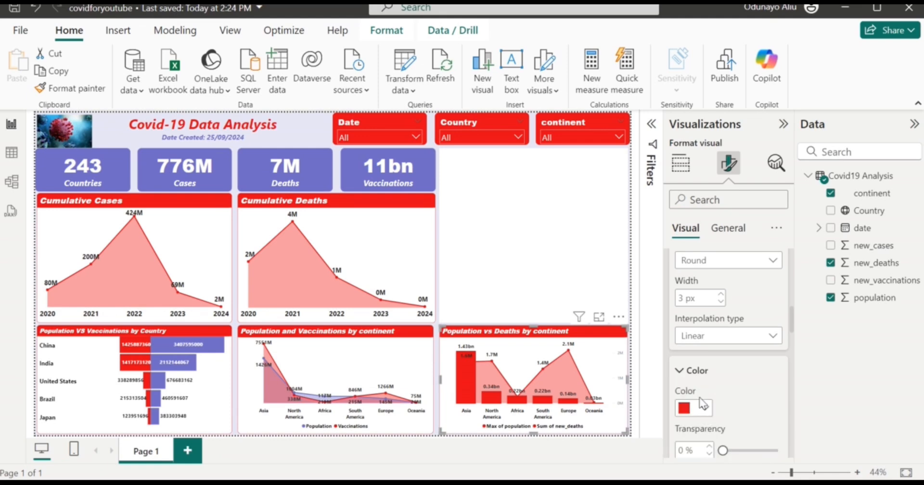
{"action": "left_click", "coordinate": [703, 410]}
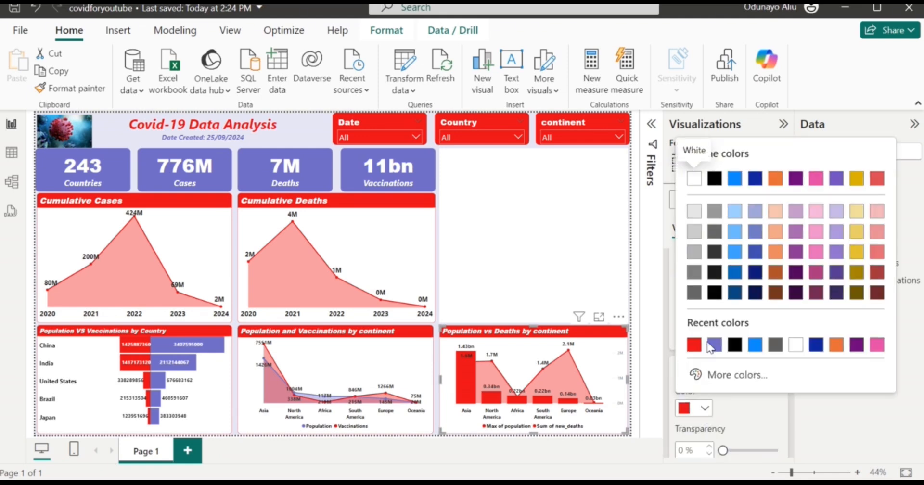
{"action": "left_click", "coordinate": [711, 346]}
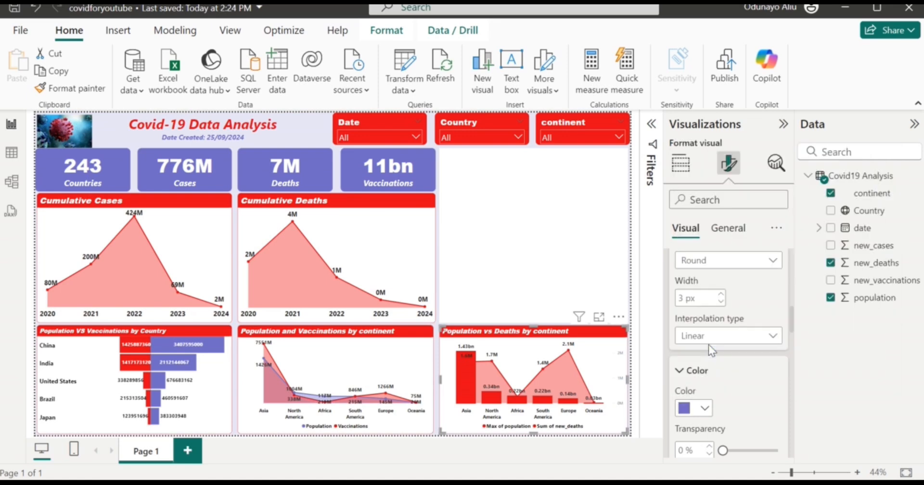
Turn off the shaded area beneath the line.
{"action": "scroll", "coordinate": [730, 394], "scroll_direction": "up", "scroll_amount": 5}
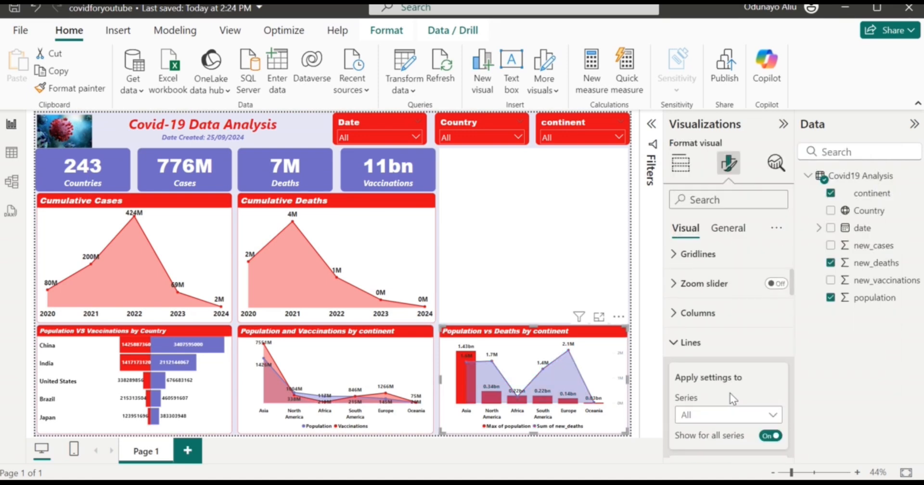
{"action": "scroll", "coordinate": [730, 394], "scroll_direction": "up", "scroll_amount": 3}
{"action": "scroll", "coordinate": [730, 399], "scroll_direction": "down", "scroll_amount": 10}
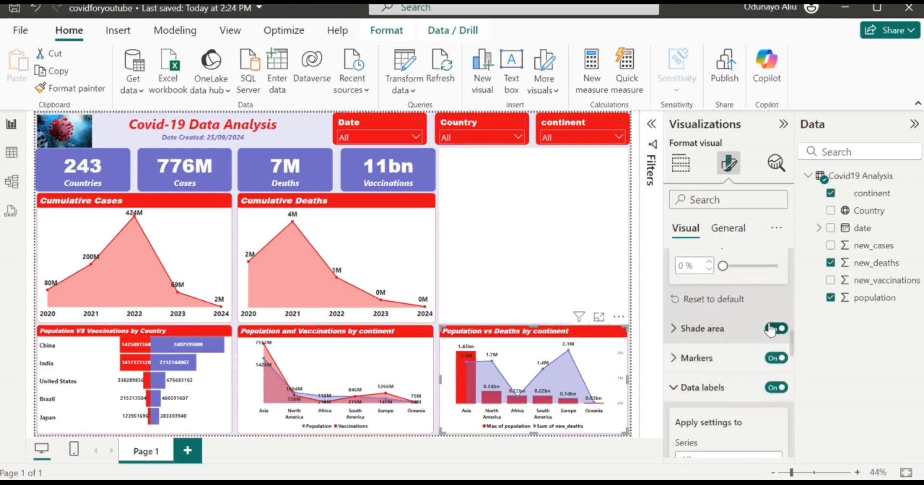
{"action": "left_click", "coordinate": [770, 329]}
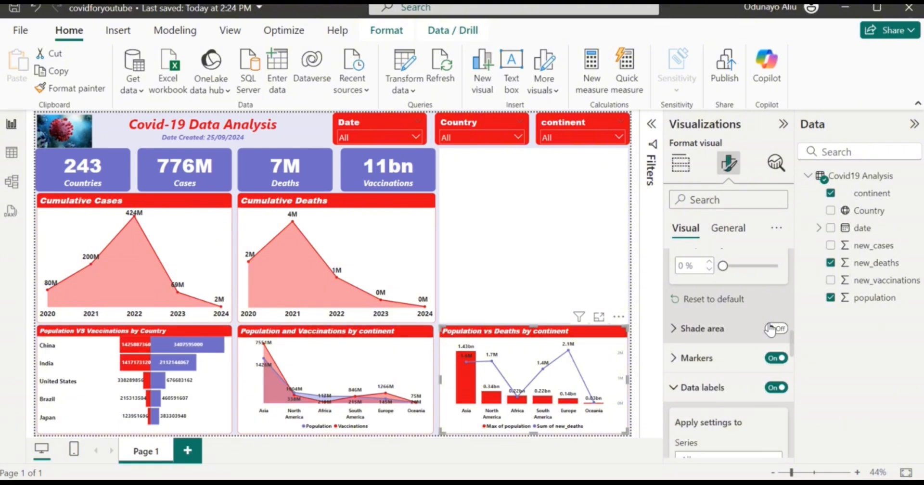
{"action": "scroll", "coordinate": [770, 329], "scroll_direction": "up", "scroll_amount": 1}
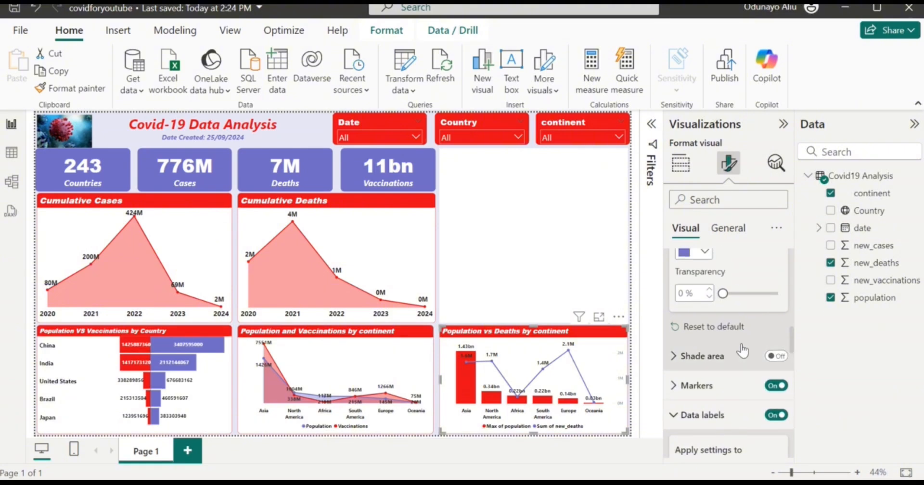
{"action": "scroll", "coordinate": [727, 404], "scroll_direction": "down", "scroll_amount": 2}
{"action": "scroll", "coordinate": [726, 402], "scroll_direction": "down", "scroll_amount": 2}
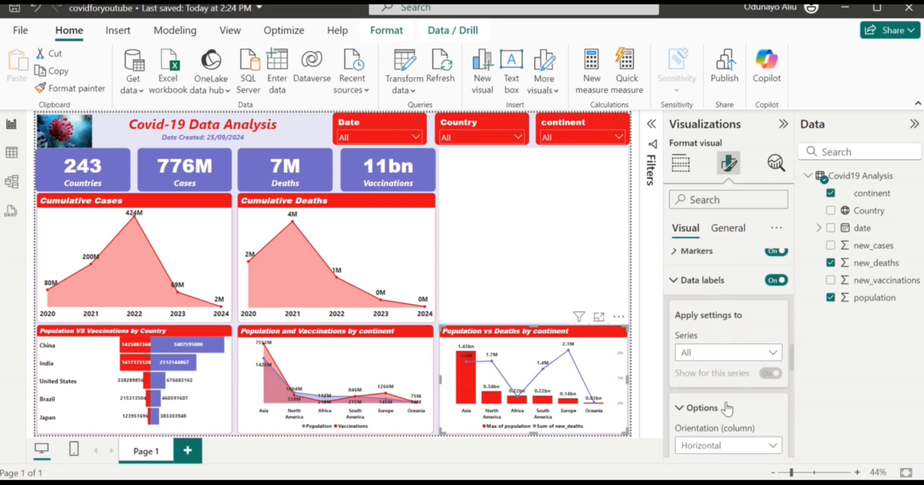
Set the data labels' display units to Millions so values read like 1426M.
{"action": "scroll", "coordinate": [728, 408], "scroll_direction": "down", "scroll_amount": 1}
{"action": "scroll", "coordinate": [728, 409], "scroll_direction": "down", "scroll_amount": 5}
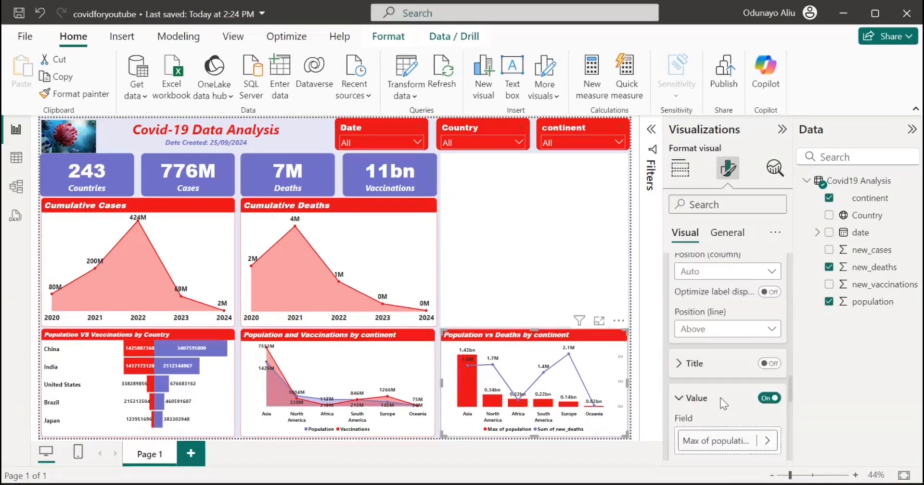
{"action": "scroll", "coordinate": [721, 398], "scroll_direction": "down", "scroll_amount": 2}
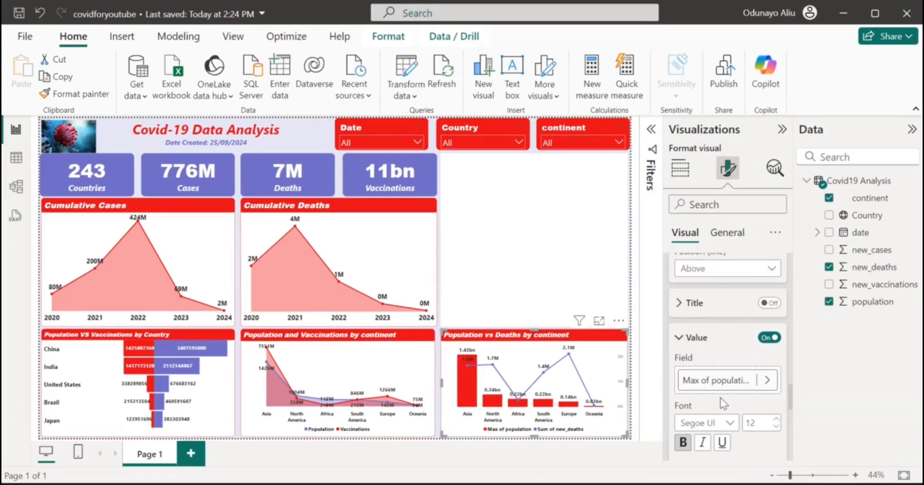
{"action": "scroll", "coordinate": [720, 397], "scroll_direction": "down", "scroll_amount": 3}
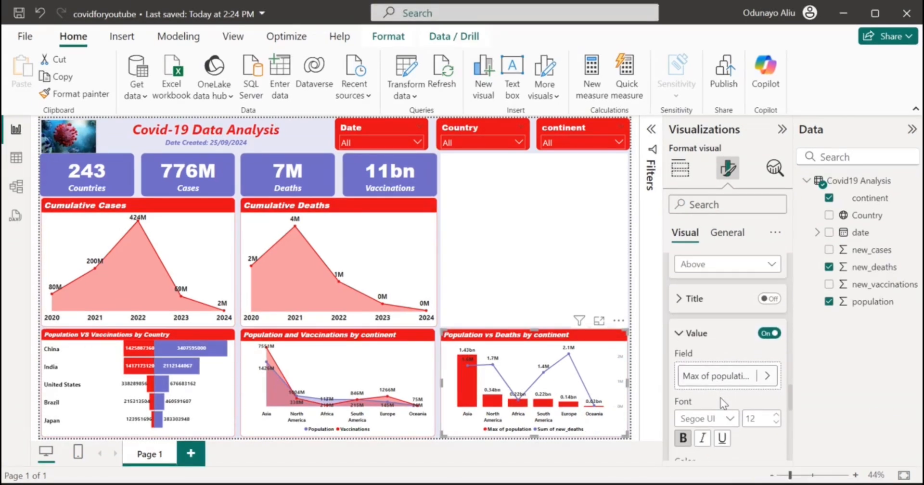
{"action": "scroll", "coordinate": [720, 398], "scroll_direction": "down", "scroll_amount": 1}
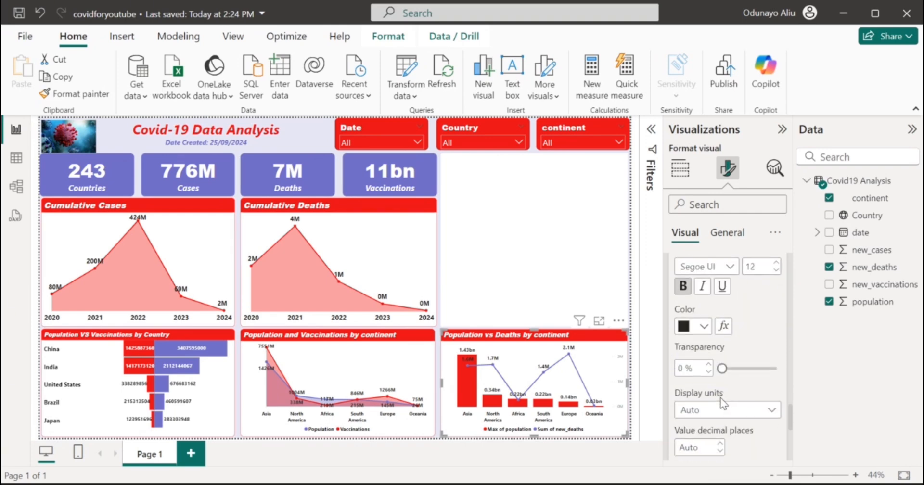
{"action": "left_click", "coordinate": [732, 411]}
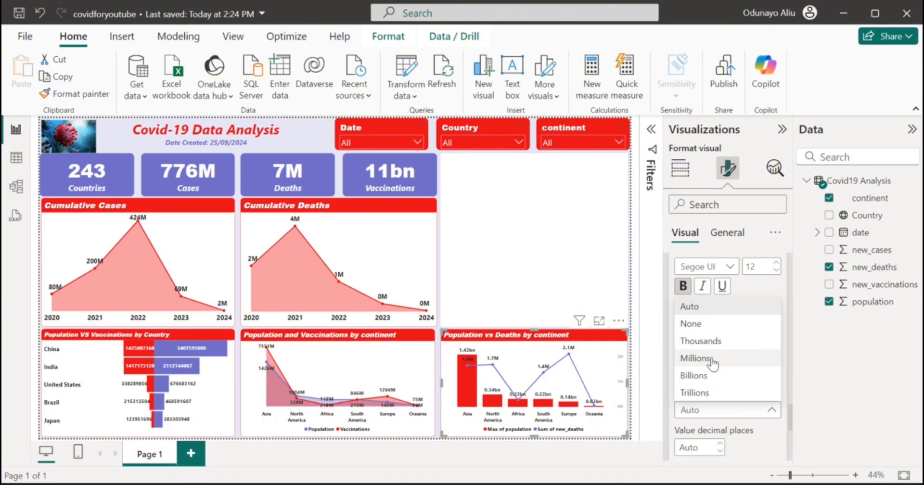
{"action": "left_click", "coordinate": [712, 361]}
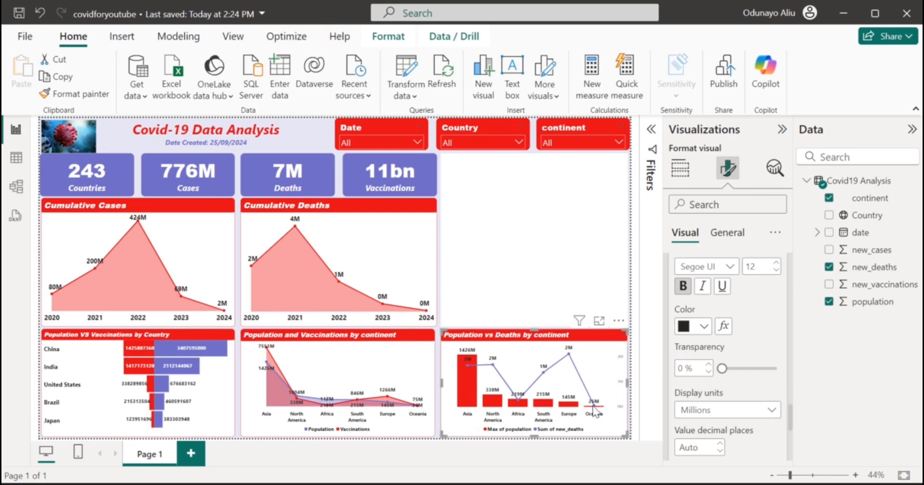
{"action": "mouse_move", "coordinate": [595, 411]}
Rename the Sum of new_deaths line field to Deaths.
{"action": "left_click", "coordinate": [680, 168]}
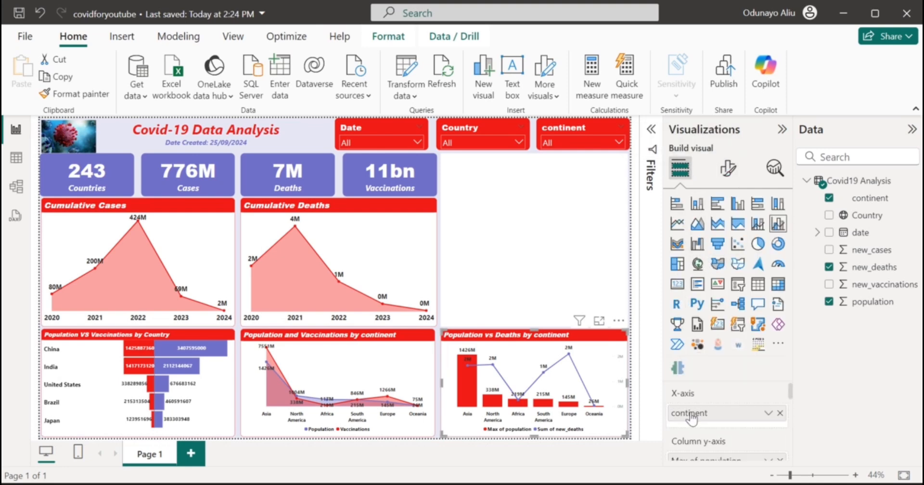
{"action": "scroll", "coordinate": [700, 419], "scroll_direction": "down", "scroll_amount": 3}
{"action": "double_click", "coordinate": [702, 434]}
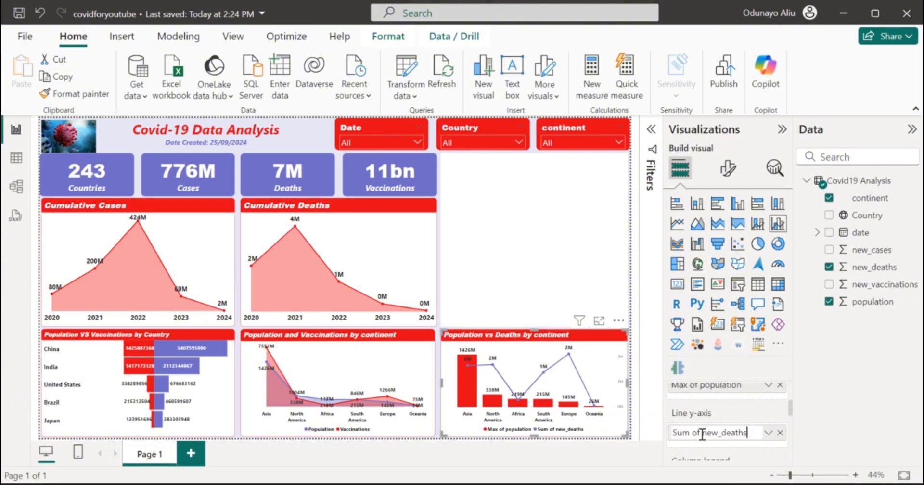
{"action": "left_click_drag", "start_coordinate": [723, 433], "coordinate": [635, 433]}
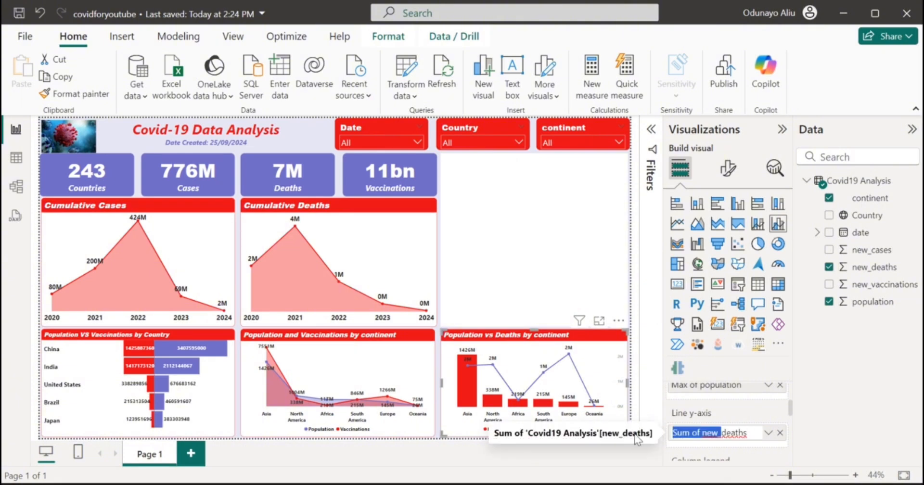
{"action": "type", "text": "D"}
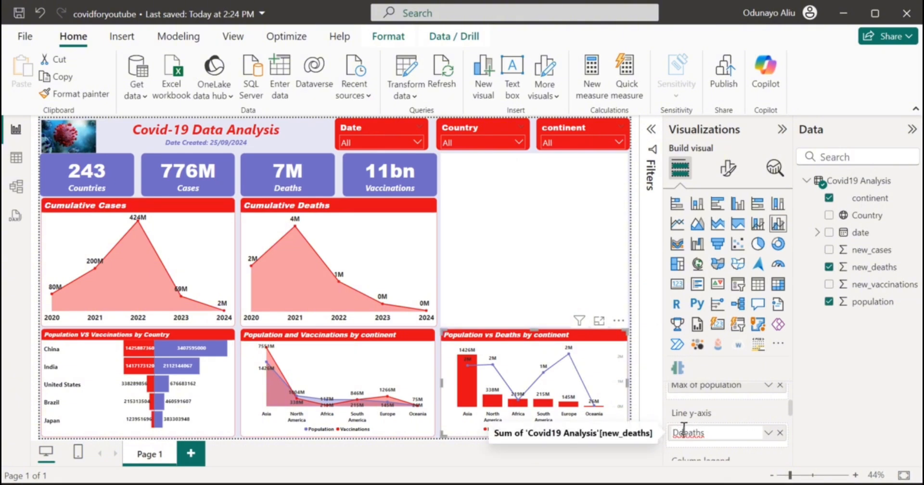
{"action": "key", "text": "BackSpace"}
{"action": "scroll", "coordinate": [685, 431], "scroll_direction": "down", "scroll_amount": 1}
{"action": "scroll", "coordinate": [692, 427], "scroll_direction": "up", "scroll_amount": 1}
{"action": "scroll", "coordinate": [689, 424], "scroll_direction": "up", "scroll_amount": 2}
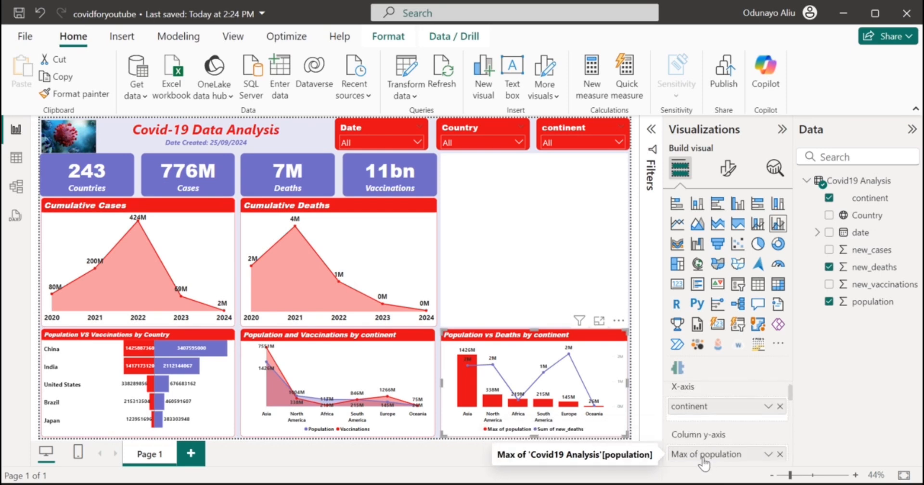
{"action": "left_click", "coordinate": [647, 452]}
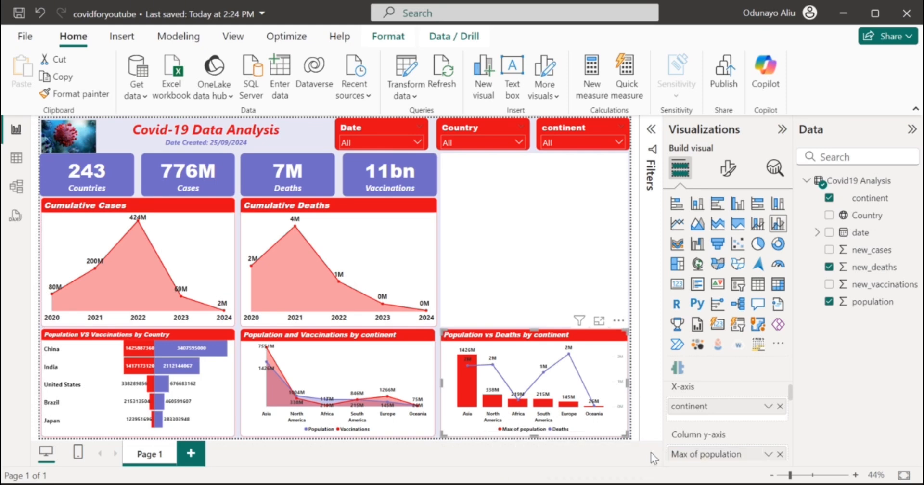
Rename the Max of population column field to Population, then deselect the chart.
{"action": "double_click", "coordinate": [706, 454]}
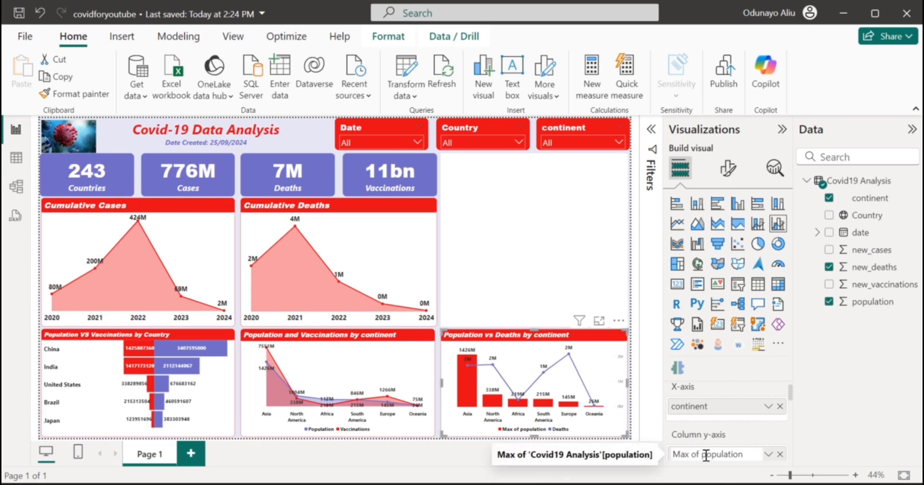
{"action": "key", "text": "BackSpace"}
{"action": "key", "text": "BackSpace"}
{"action": "key", "text": "BackSpace"}
{"action": "key", "text": "BackSpace"}
{"action": "key", "text": "BackSpace"}
{"action": "key", "text": "BackSpace"}
{"action": "key", "text": "BackSpace"}
{"action": "key", "text": "BackSpace"}
{"action": "type", "text": "P"}
{"action": "key", "text": "Return"}
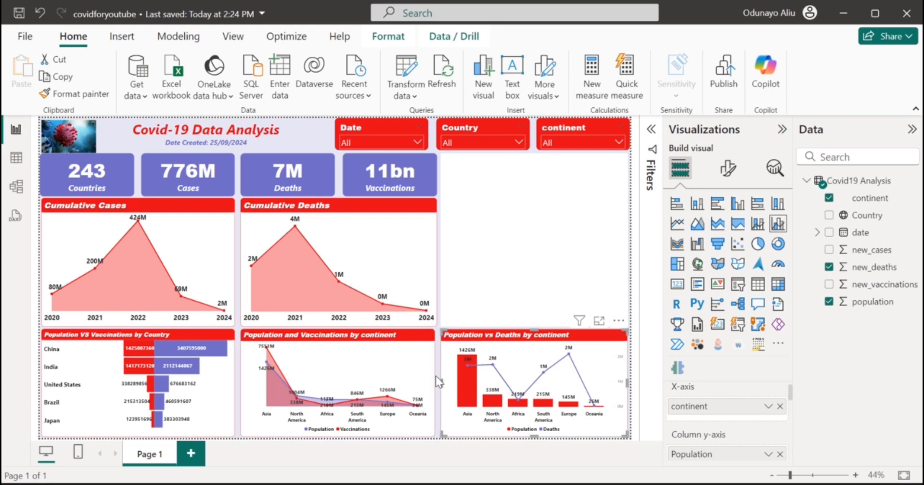
{"action": "left_click", "coordinate": [472, 274]}
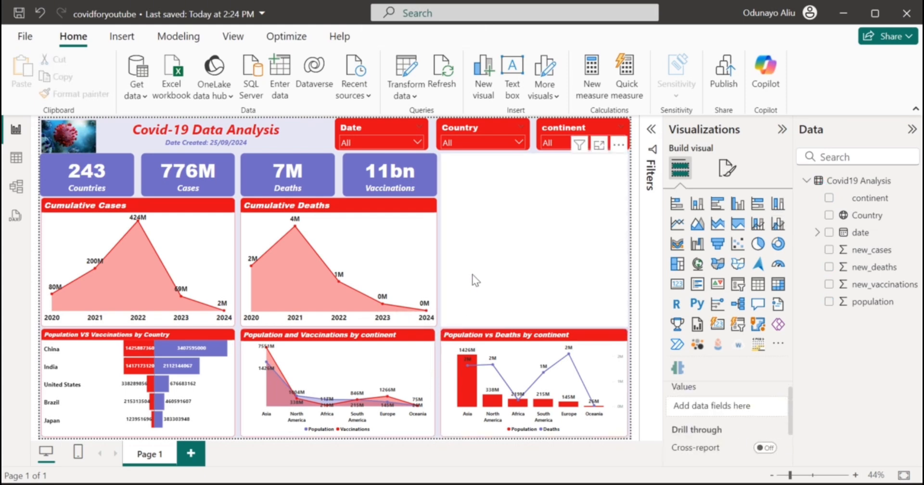
Set up the top-right map with Country and new_cases, and enable its border.
{"action": "left_click", "coordinate": [829, 215]}
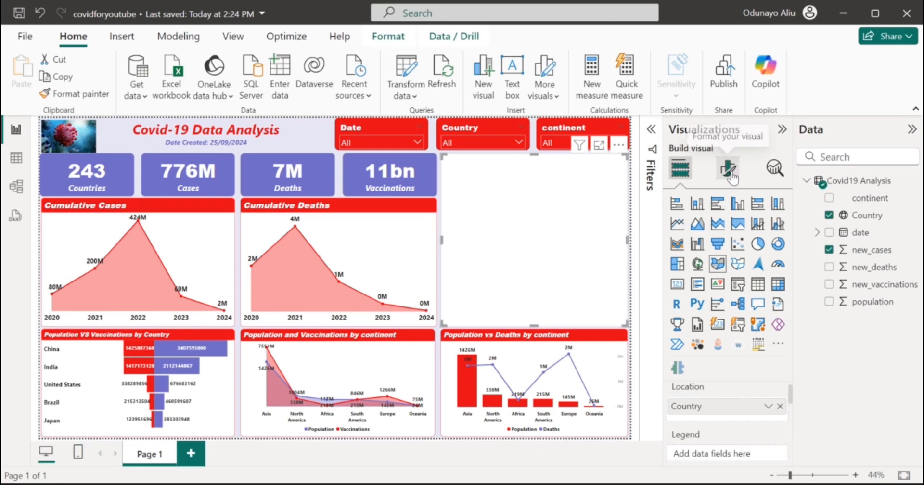
{"action": "left_click", "coordinate": [829, 250]}
{"action": "left_click", "coordinate": [727, 168]}
{"action": "left_click", "coordinate": [728, 235]}
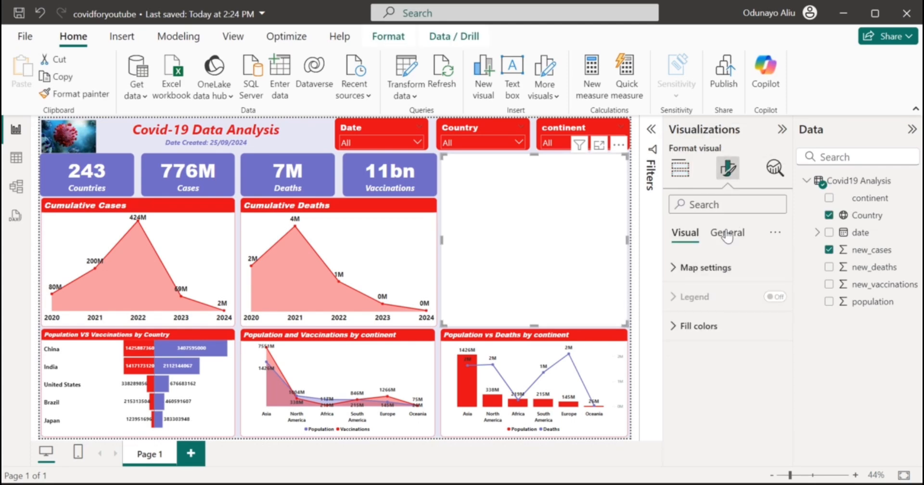
{"action": "left_click", "coordinate": [726, 323]}
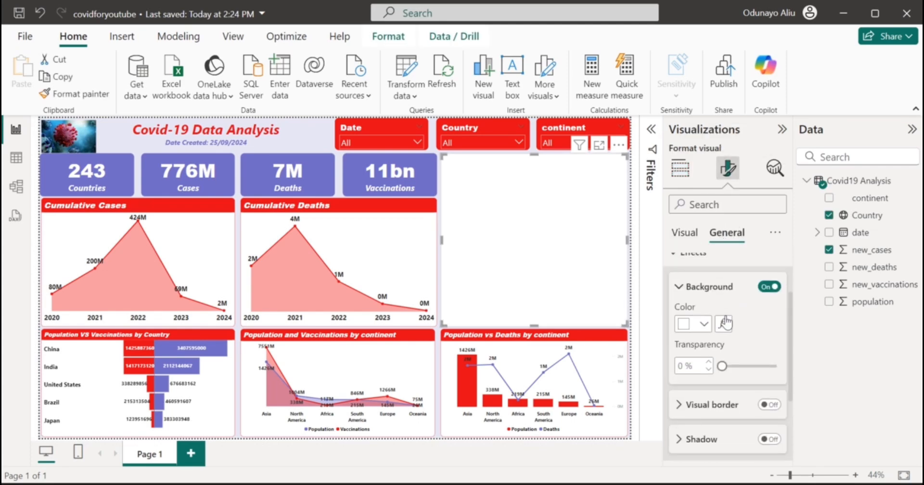
{"action": "left_click", "coordinate": [765, 403]}
{"action": "left_click", "coordinate": [714, 404]}
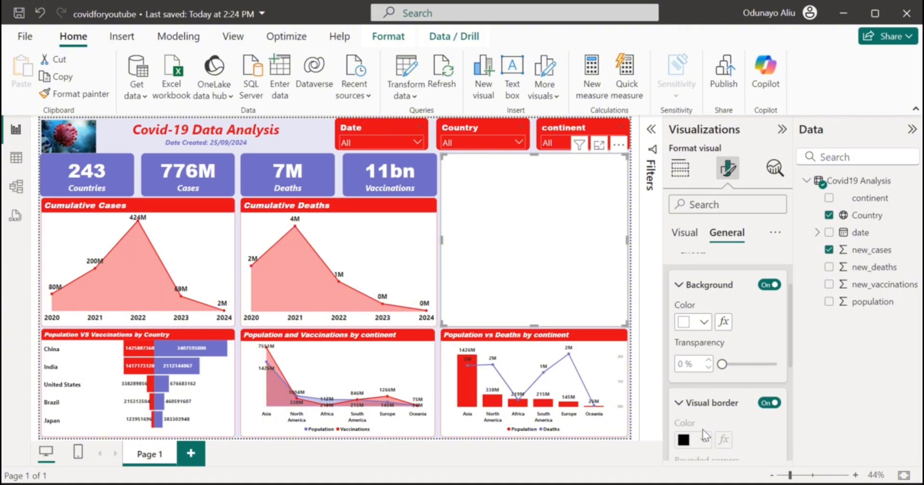
{"action": "scroll", "coordinate": [703, 430], "scroll_direction": "down", "scroll_amount": 2}
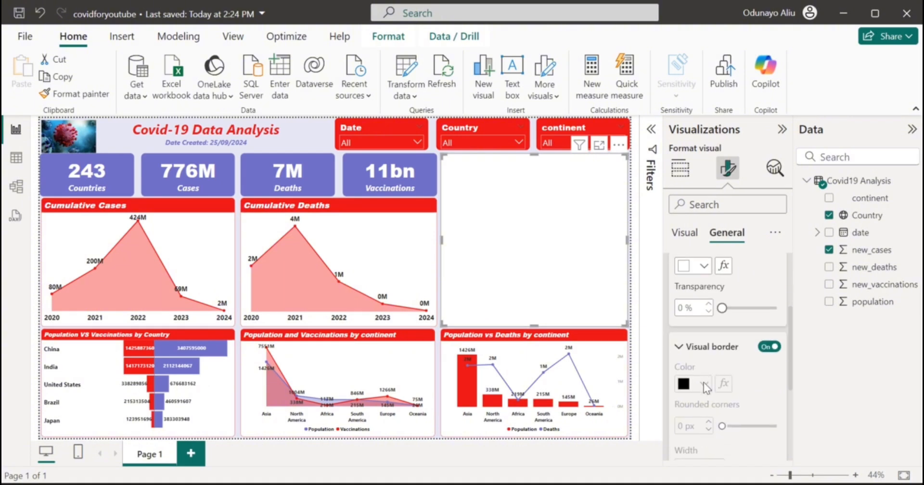
Deselect the visuals and save the report with Ctrl+S.
{"action": "left_click", "coordinate": [633, 352]}
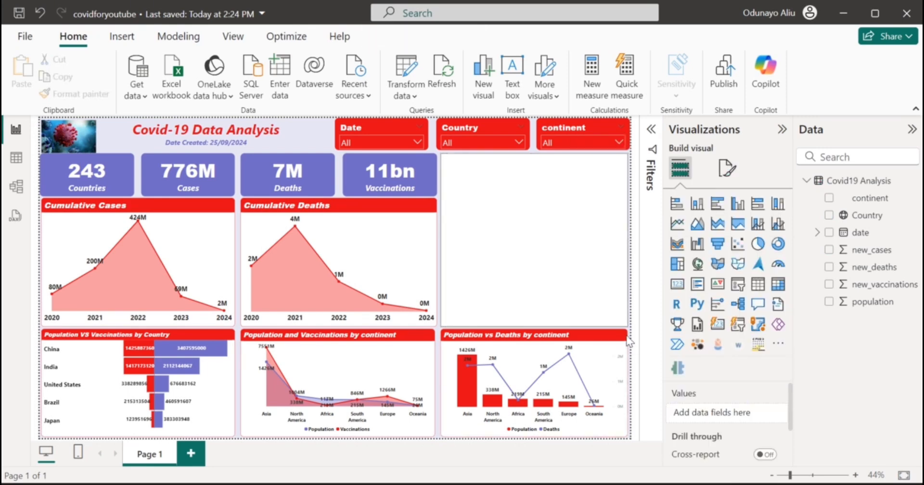
{"action": "mouse_move", "coordinate": [436, 330]}
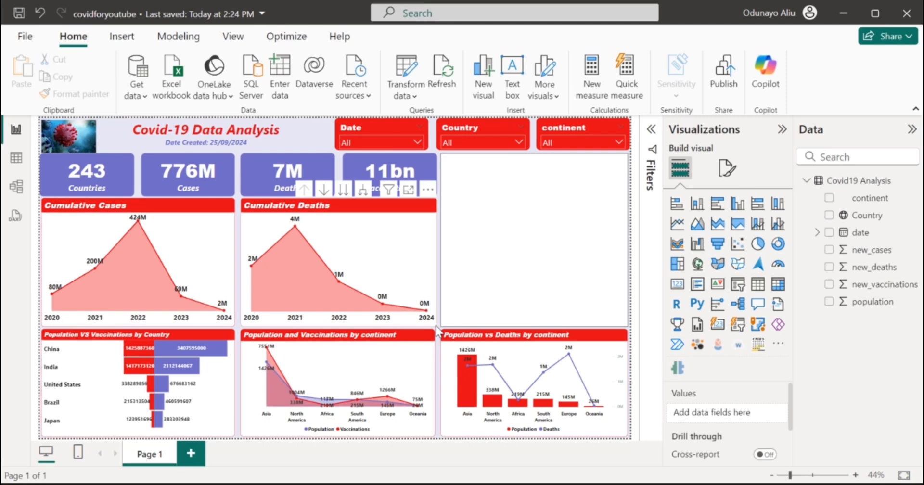
{"action": "left_click", "coordinate": [436, 328]}
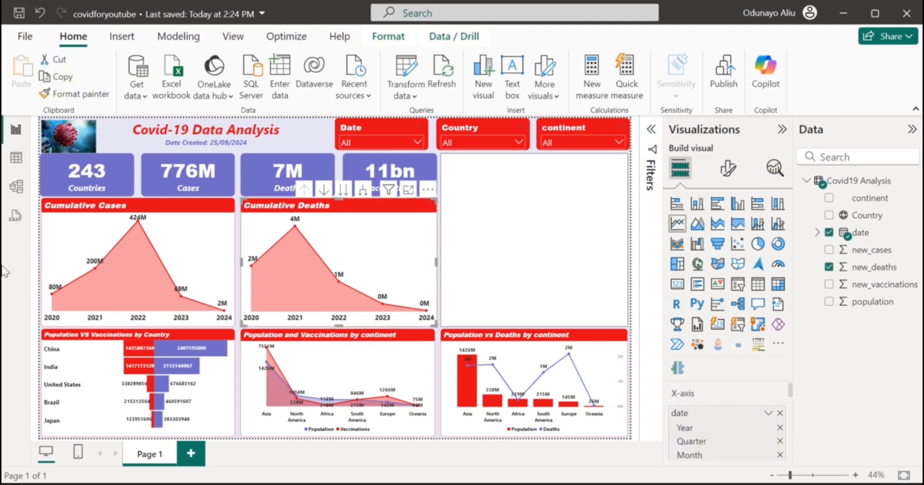
{"action": "left_click", "coordinate": [340, 166]}
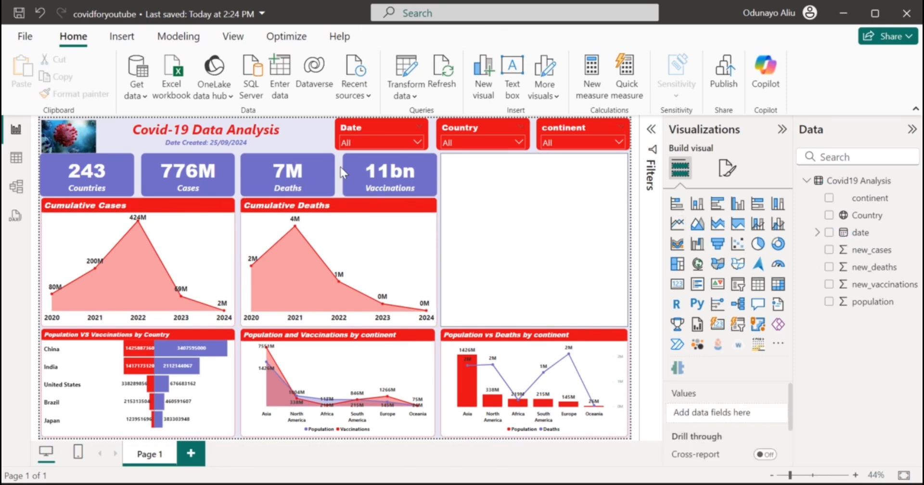
{"action": "key", "text": "ctrl+s"}
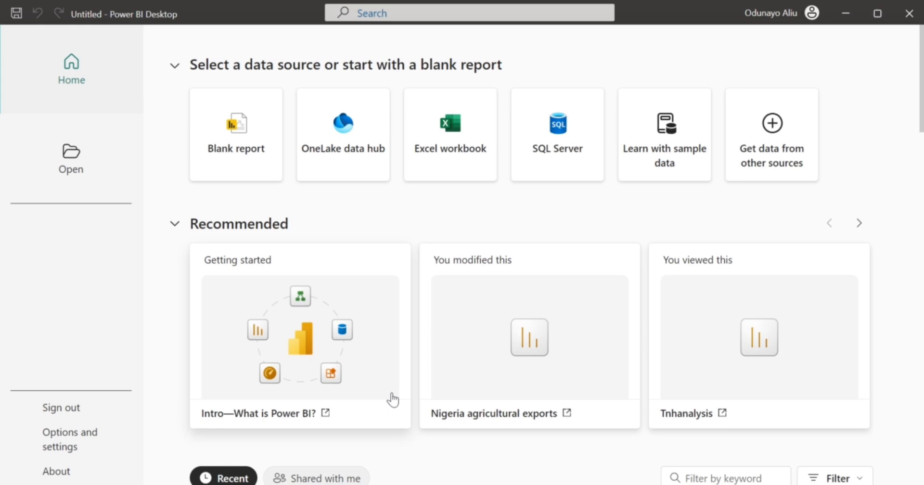
Reopen covidforyoutube.pbix from the Recent files list on the start page.
{"action": "scroll", "coordinate": [392, 399], "scroll_direction": "down", "scroll_amount": 12}
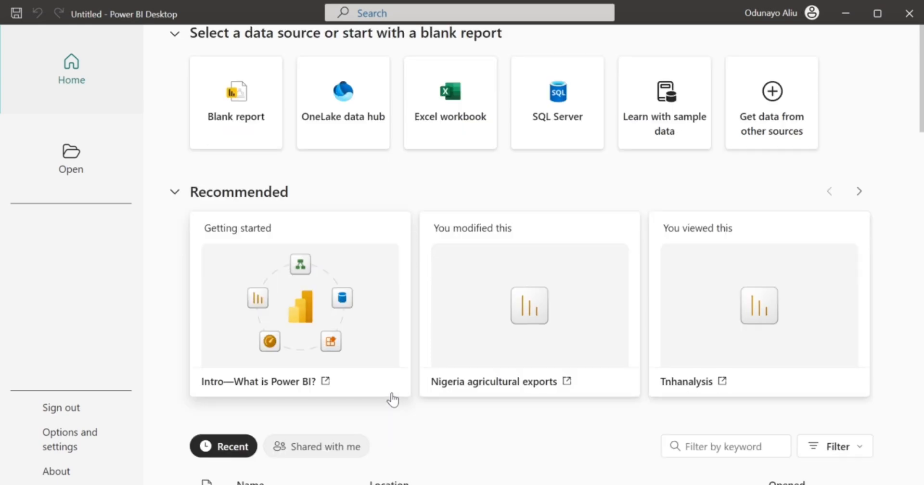
{"action": "scroll", "coordinate": [356, 308], "scroll_direction": "up", "scroll_amount": 5}
{"action": "scroll", "coordinate": [359, 268], "scroll_direction": "up", "scroll_amount": 5}
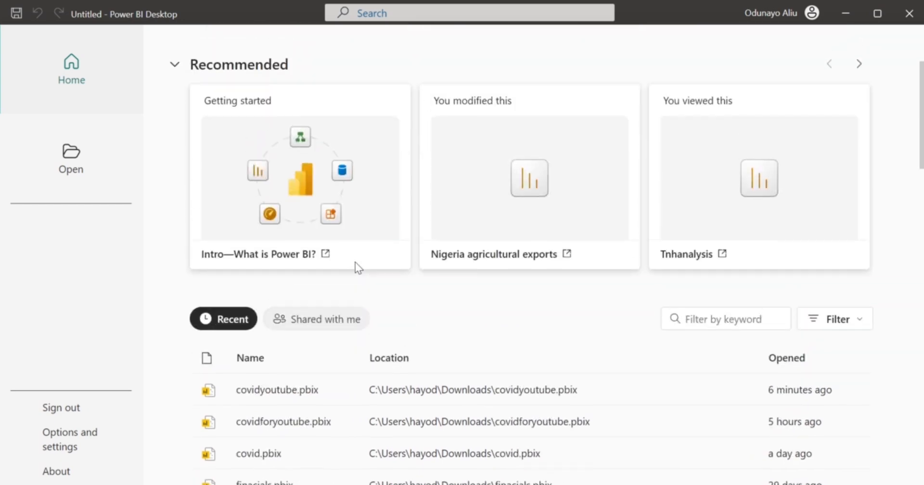
{"action": "left_click", "coordinate": [260, 423]}
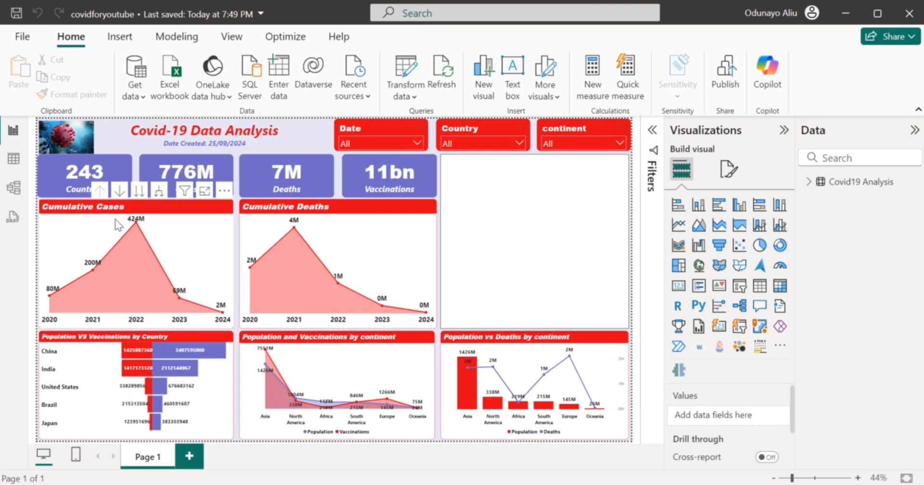
Select the top-right map and add continent from the Covid19 Analysis table as its legend.
{"action": "left_click", "coordinate": [524, 261]}
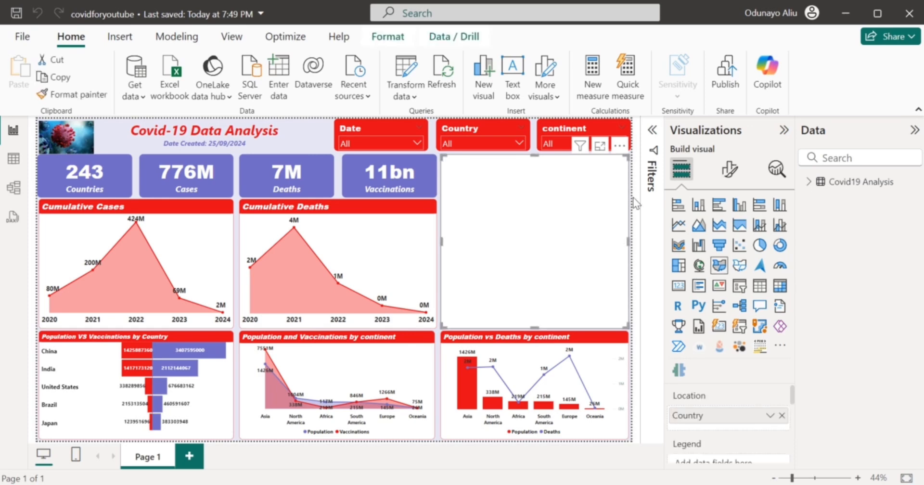
{"action": "scroll", "coordinate": [688, 412], "scroll_direction": "down", "scroll_amount": 3}
{"action": "scroll", "coordinate": [689, 417], "scroll_direction": "up", "scroll_amount": 3}
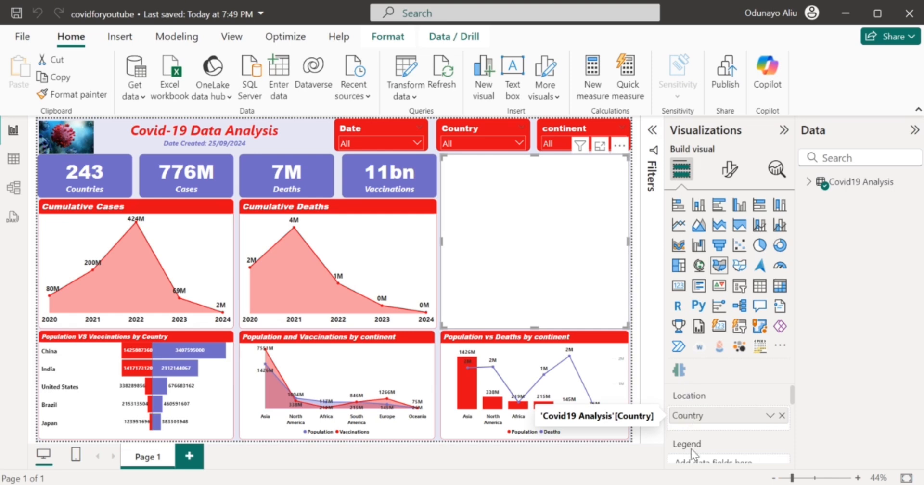
{"action": "scroll", "coordinate": [692, 458], "scroll_direction": "down", "scroll_amount": 3}
{"action": "scroll", "coordinate": [692, 459], "scroll_direction": "down", "scroll_amount": 3}
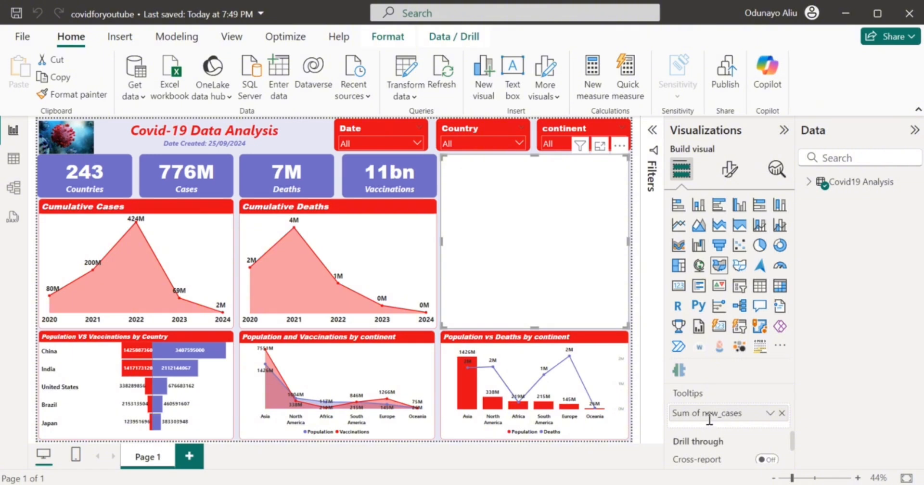
{"action": "scroll", "coordinate": [705, 390], "scroll_direction": "up", "scroll_amount": 5}
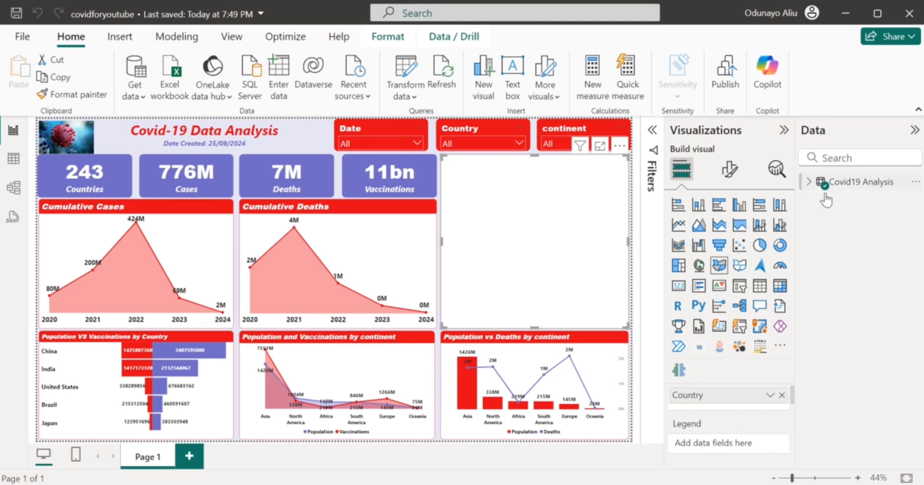
{"action": "left_click", "coordinate": [809, 185]}
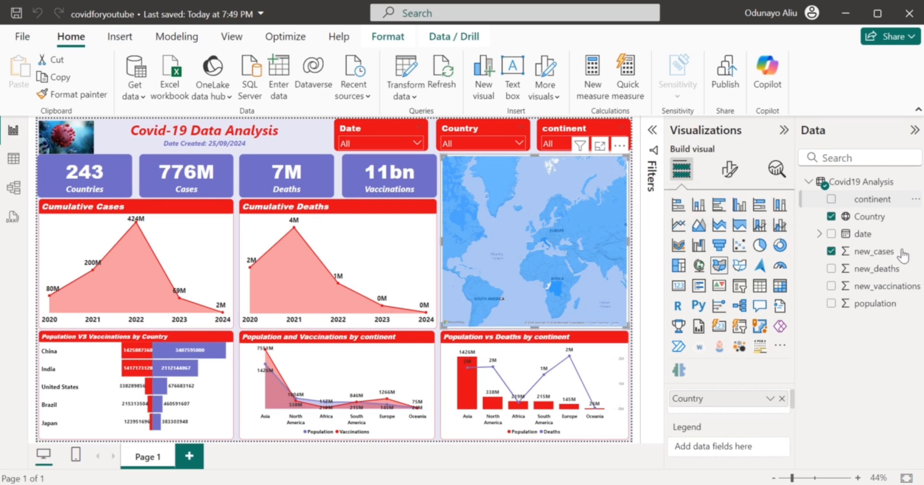
{"action": "left_click", "coordinate": [872, 202]}
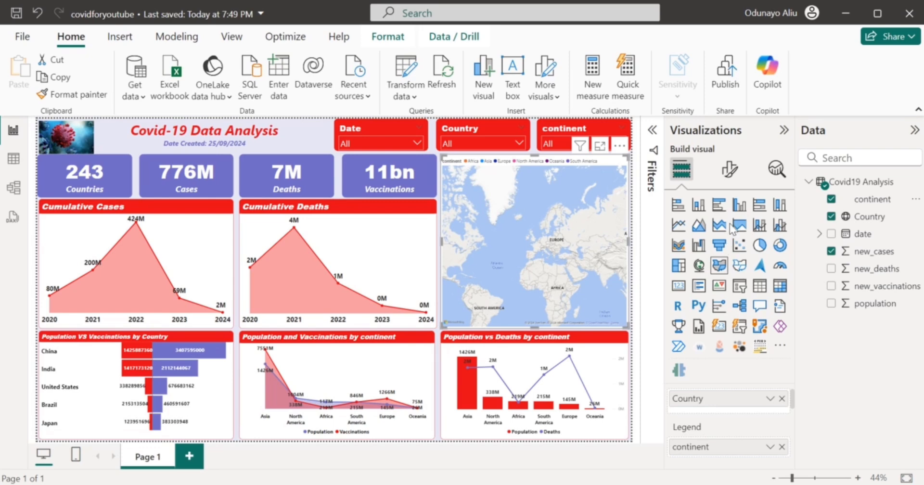
Expand the map's General > Effects > Visual border settings.
{"action": "left_click", "coordinate": [730, 169]}
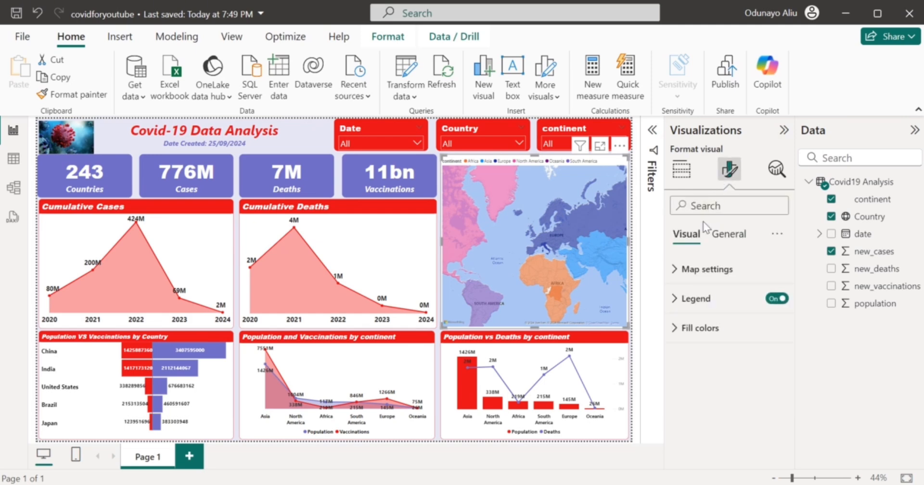
{"action": "mouse_move", "coordinate": [519, 215]}
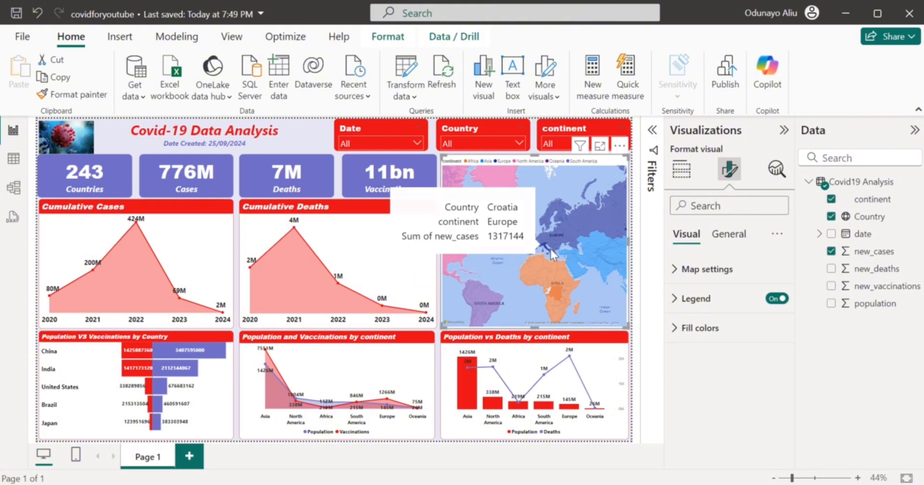
{"action": "left_click", "coordinate": [716, 237]}
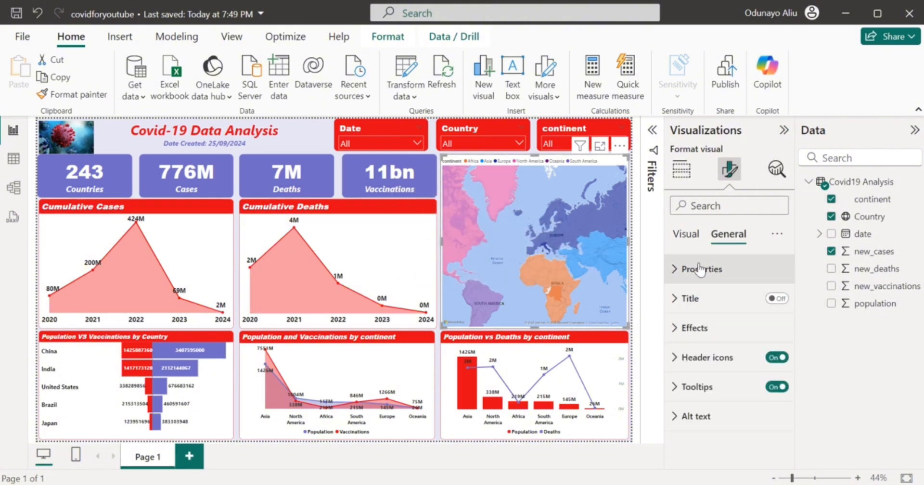
{"action": "left_click", "coordinate": [706, 327]}
{"action": "left_click", "coordinate": [706, 327]}
{"action": "left_click", "coordinate": [706, 327]}
{"action": "scroll", "coordinate": [722, 364], "scroll_direction": "down", "scroll_amount": 3}
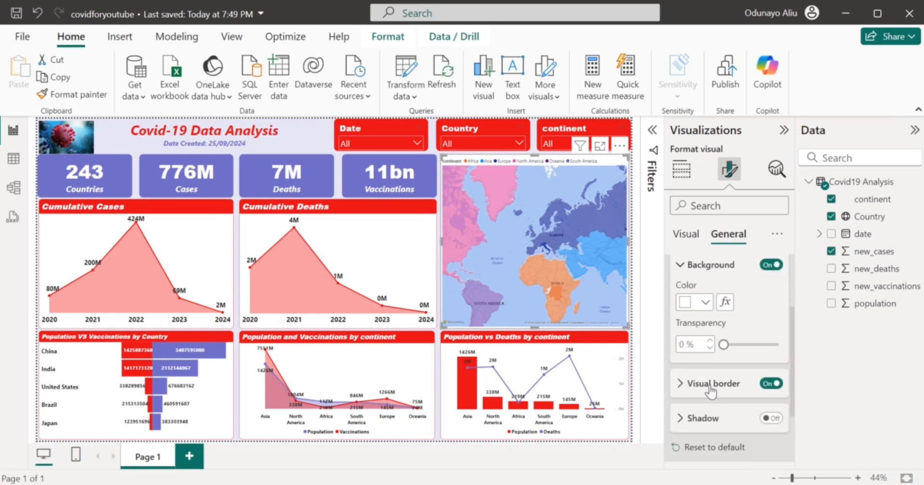
{"action": "left_click", "coordinate": [710, 385]}
{"action": "scroll", "coordinate": [710, 391], "scroll_direction": "down", "scroll_amount": 1}
Set the map's visual border color to red.
{"action": "left_click", "coordinate": [705, 383]}
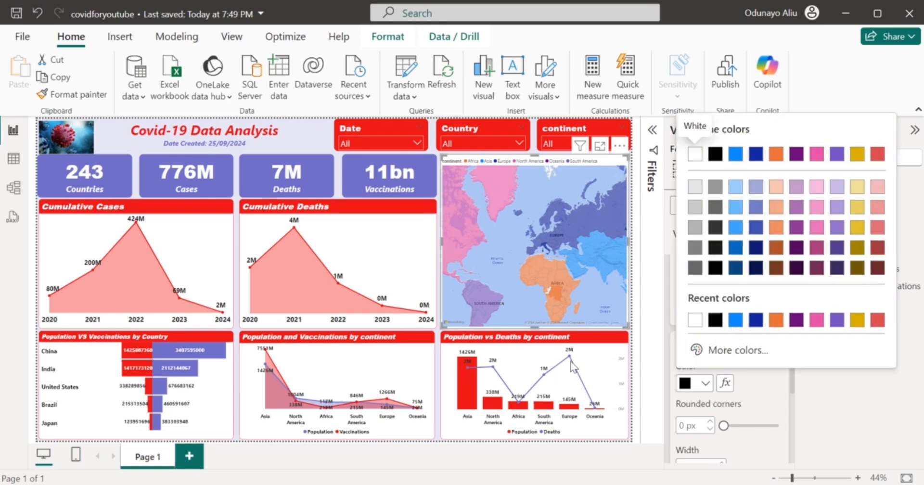
{"action": "left_click", "coordinate": [592, 355]}
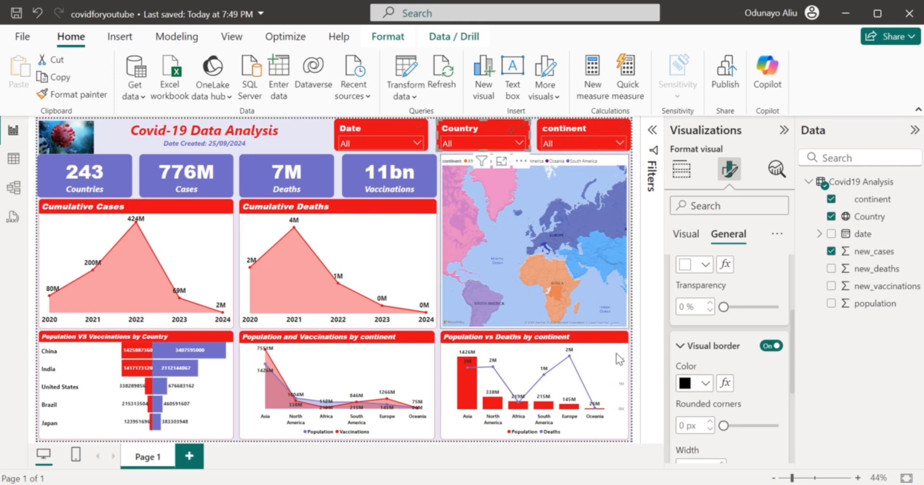
{"action": "left_click", "coordinate": [684, 385]}
{"action": "left_click", "coordinate": [688, 389]}
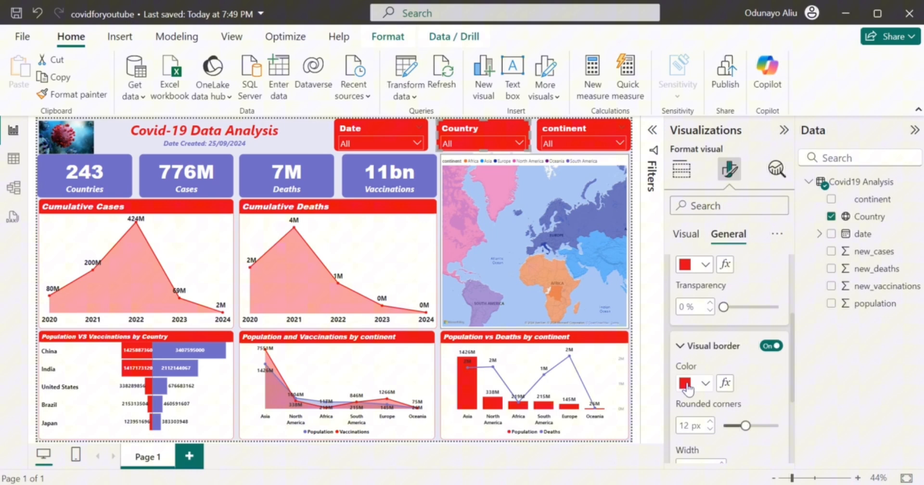
{"action": "left_click", "coordinate": [593, 230]}
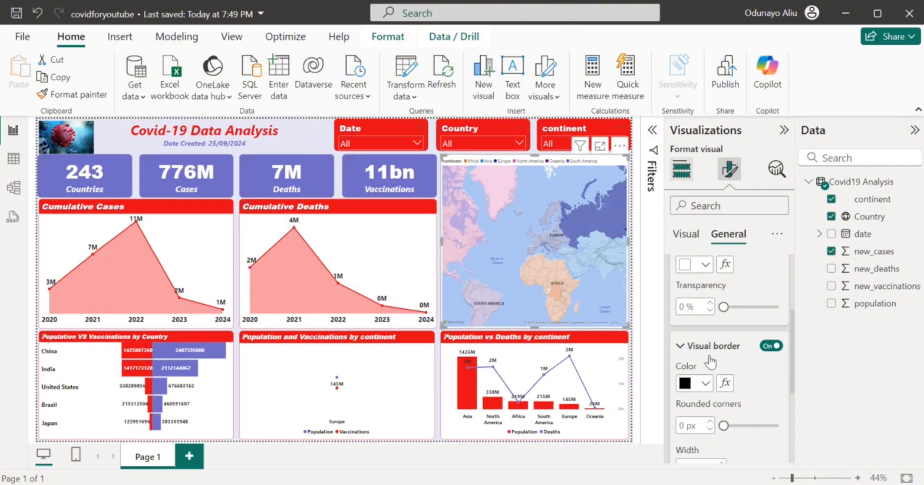
{"action": "left_click", "coordinate": [704, 381]}
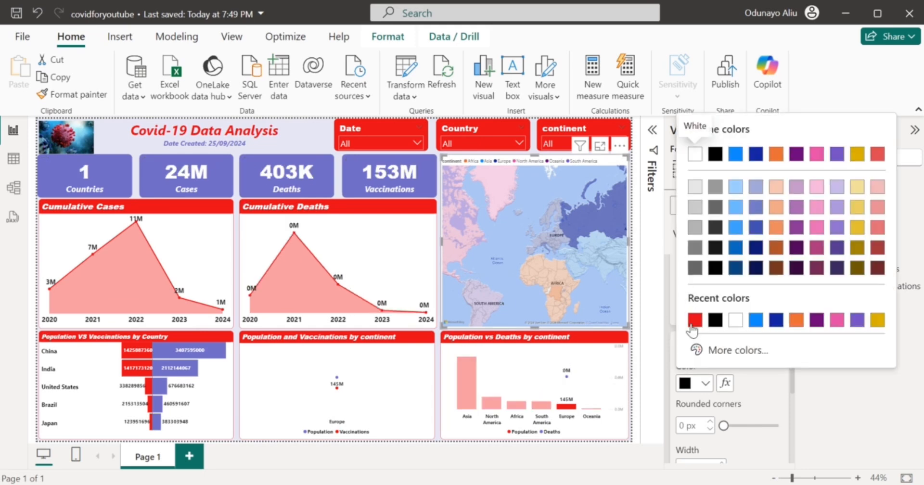
{"action": "left_click", "coordinate": [694, 319]}
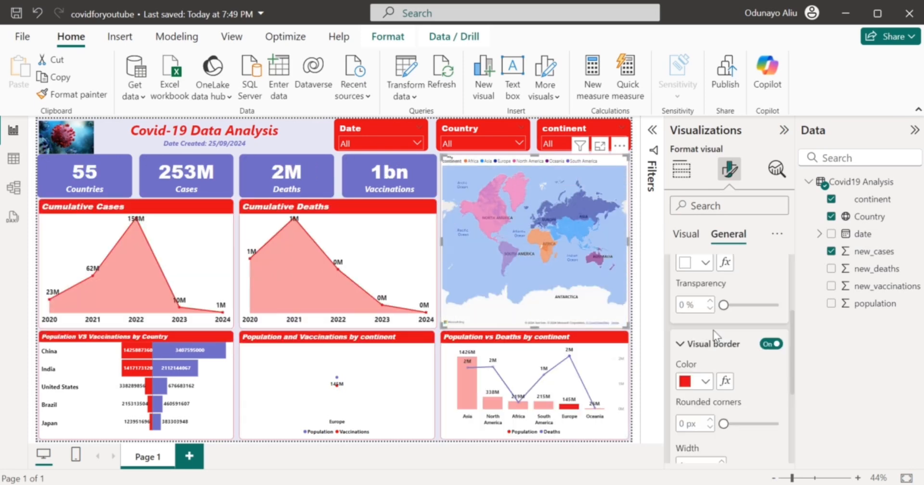
{"action": "scroll", "coordinate": [692, 245], "scroll_direction": "up", "scroll_amount": 5}
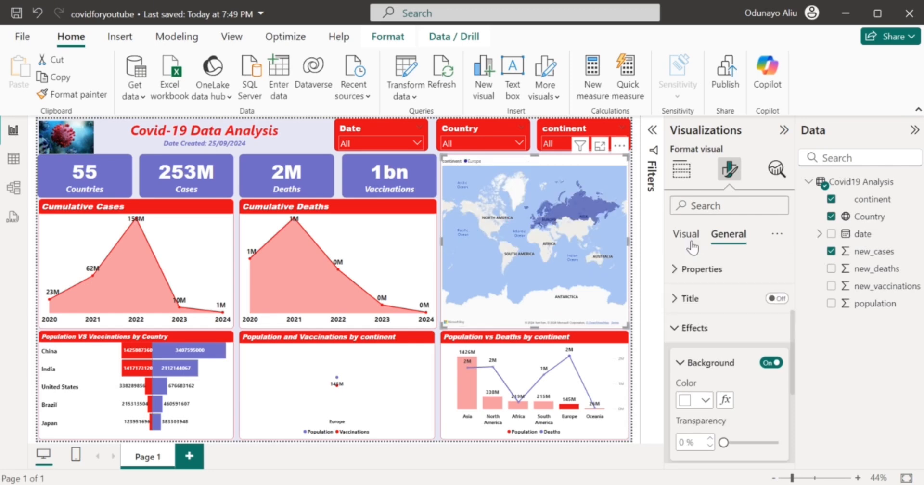
Move the map legend to bottom center and clear the Europe cross-filter.
{"action": "left_click", "coordinate": [687, 236]}
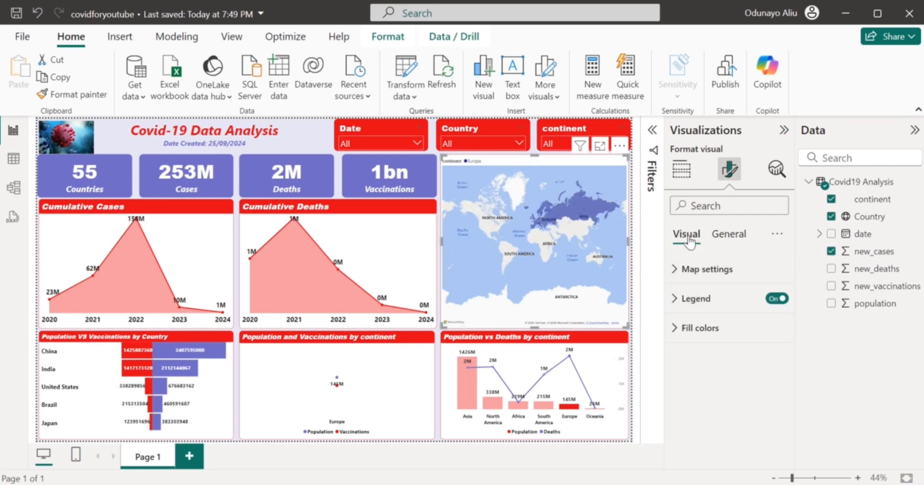
{"action": "left_click", "coordinate": [698, 299]}
{"action": "left_click", "coordinate": [720, 371]}
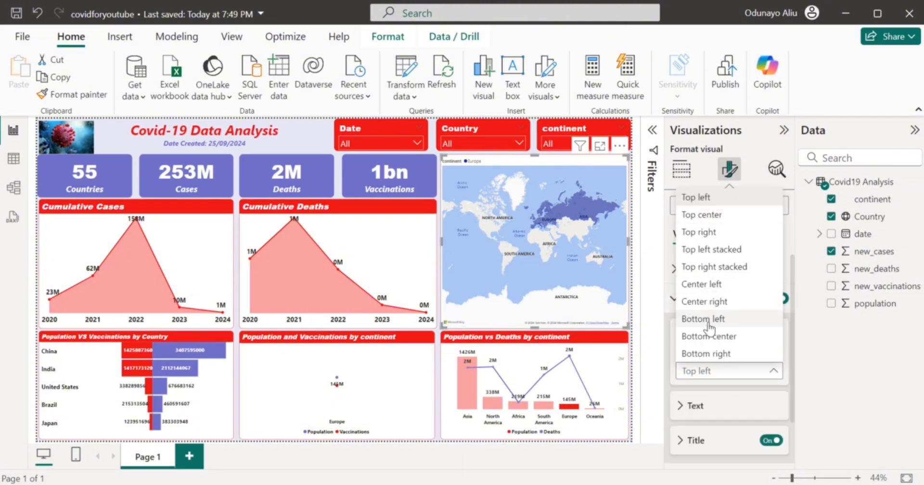
{"action": "left_click", "coordinate": [715, 340]}
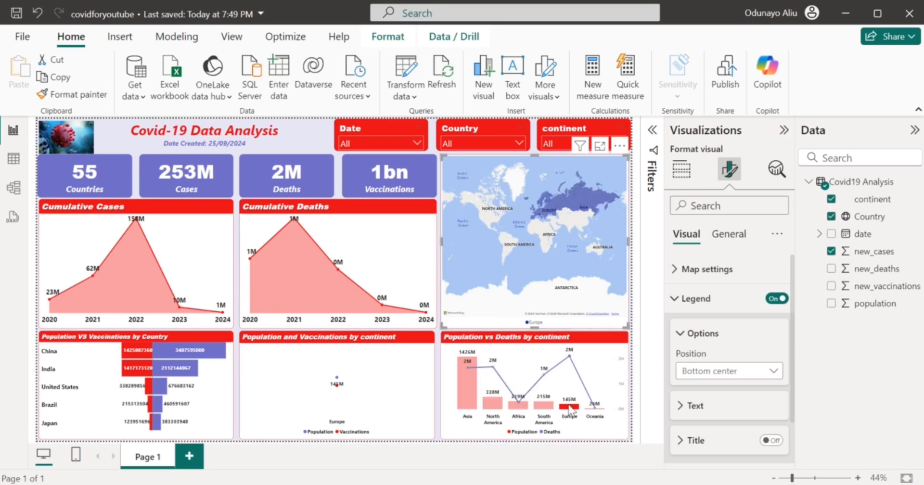
{"action": "left_click", "coordinate": [572, 410]}
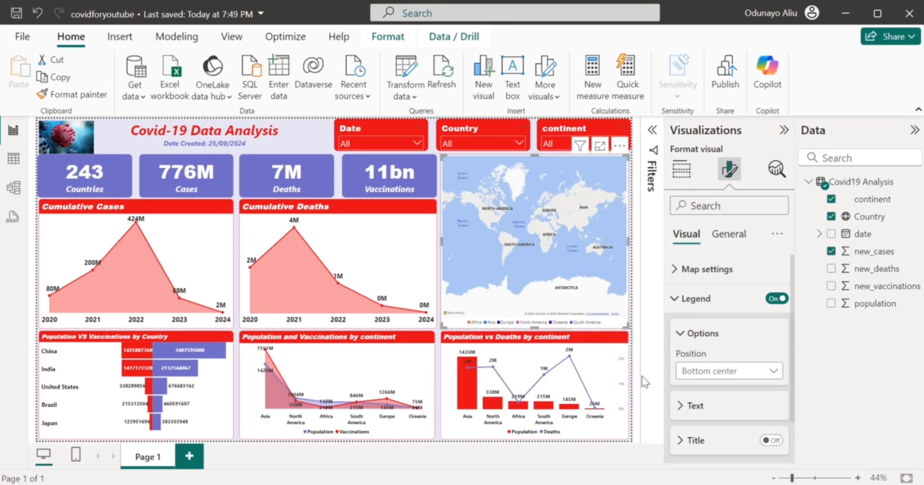